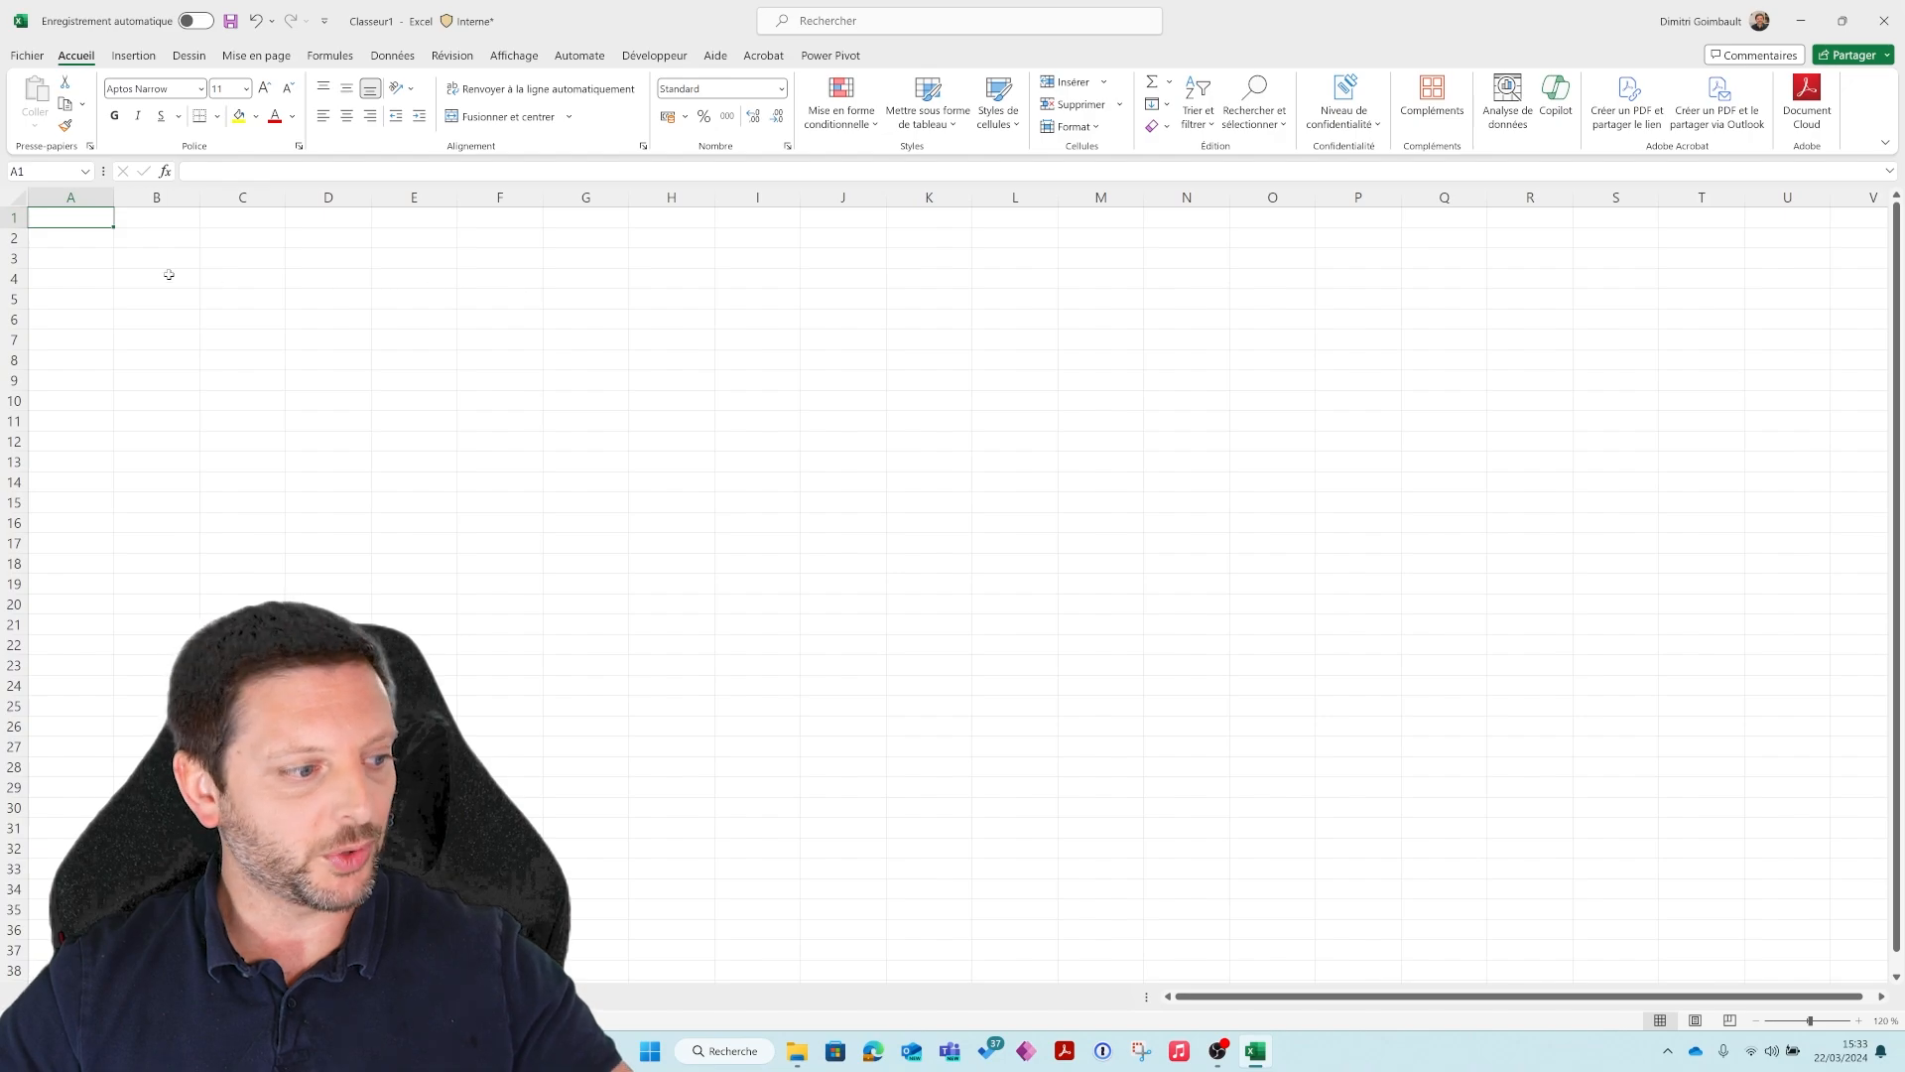
Enter the column headers Nom, Prénom, Produit, Quantité, Prix and Localisation in cells A1 to F1
type("NO")
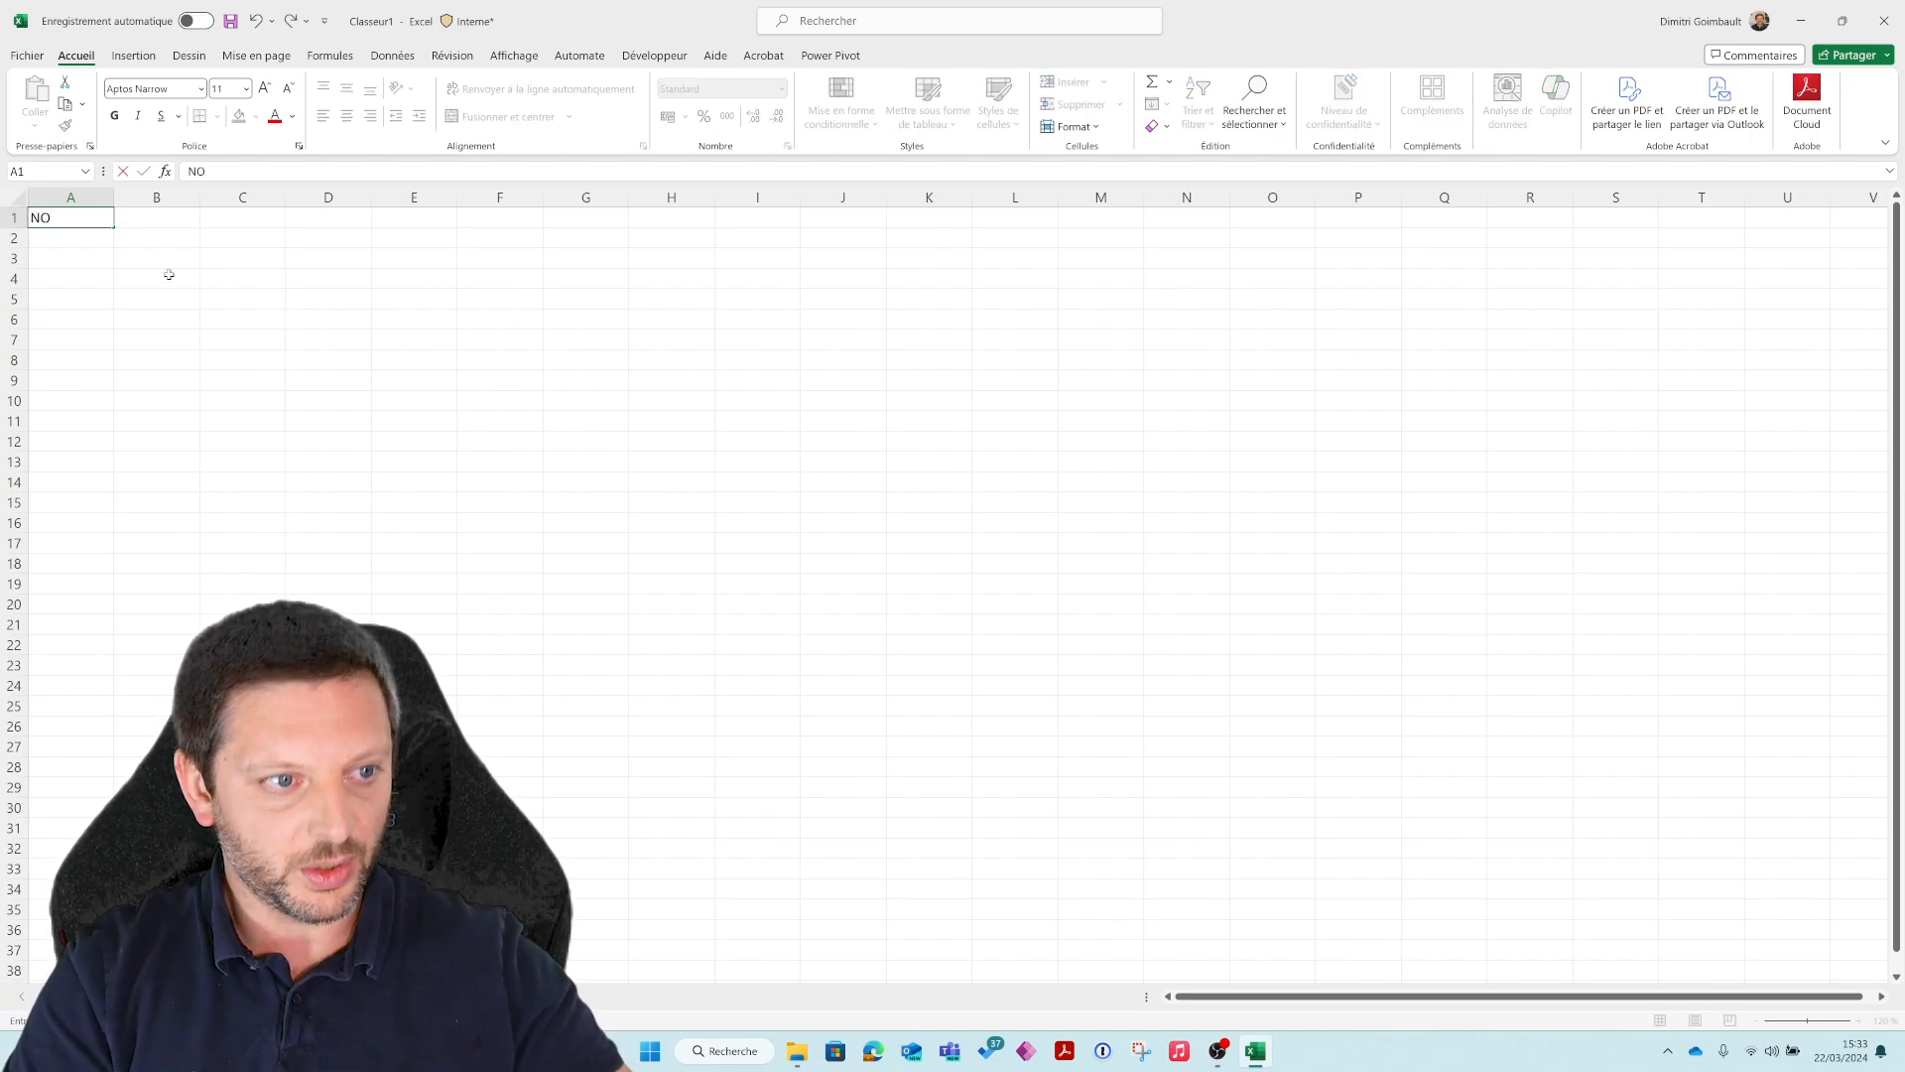
type("m")
key("Tab")
type("Pr")
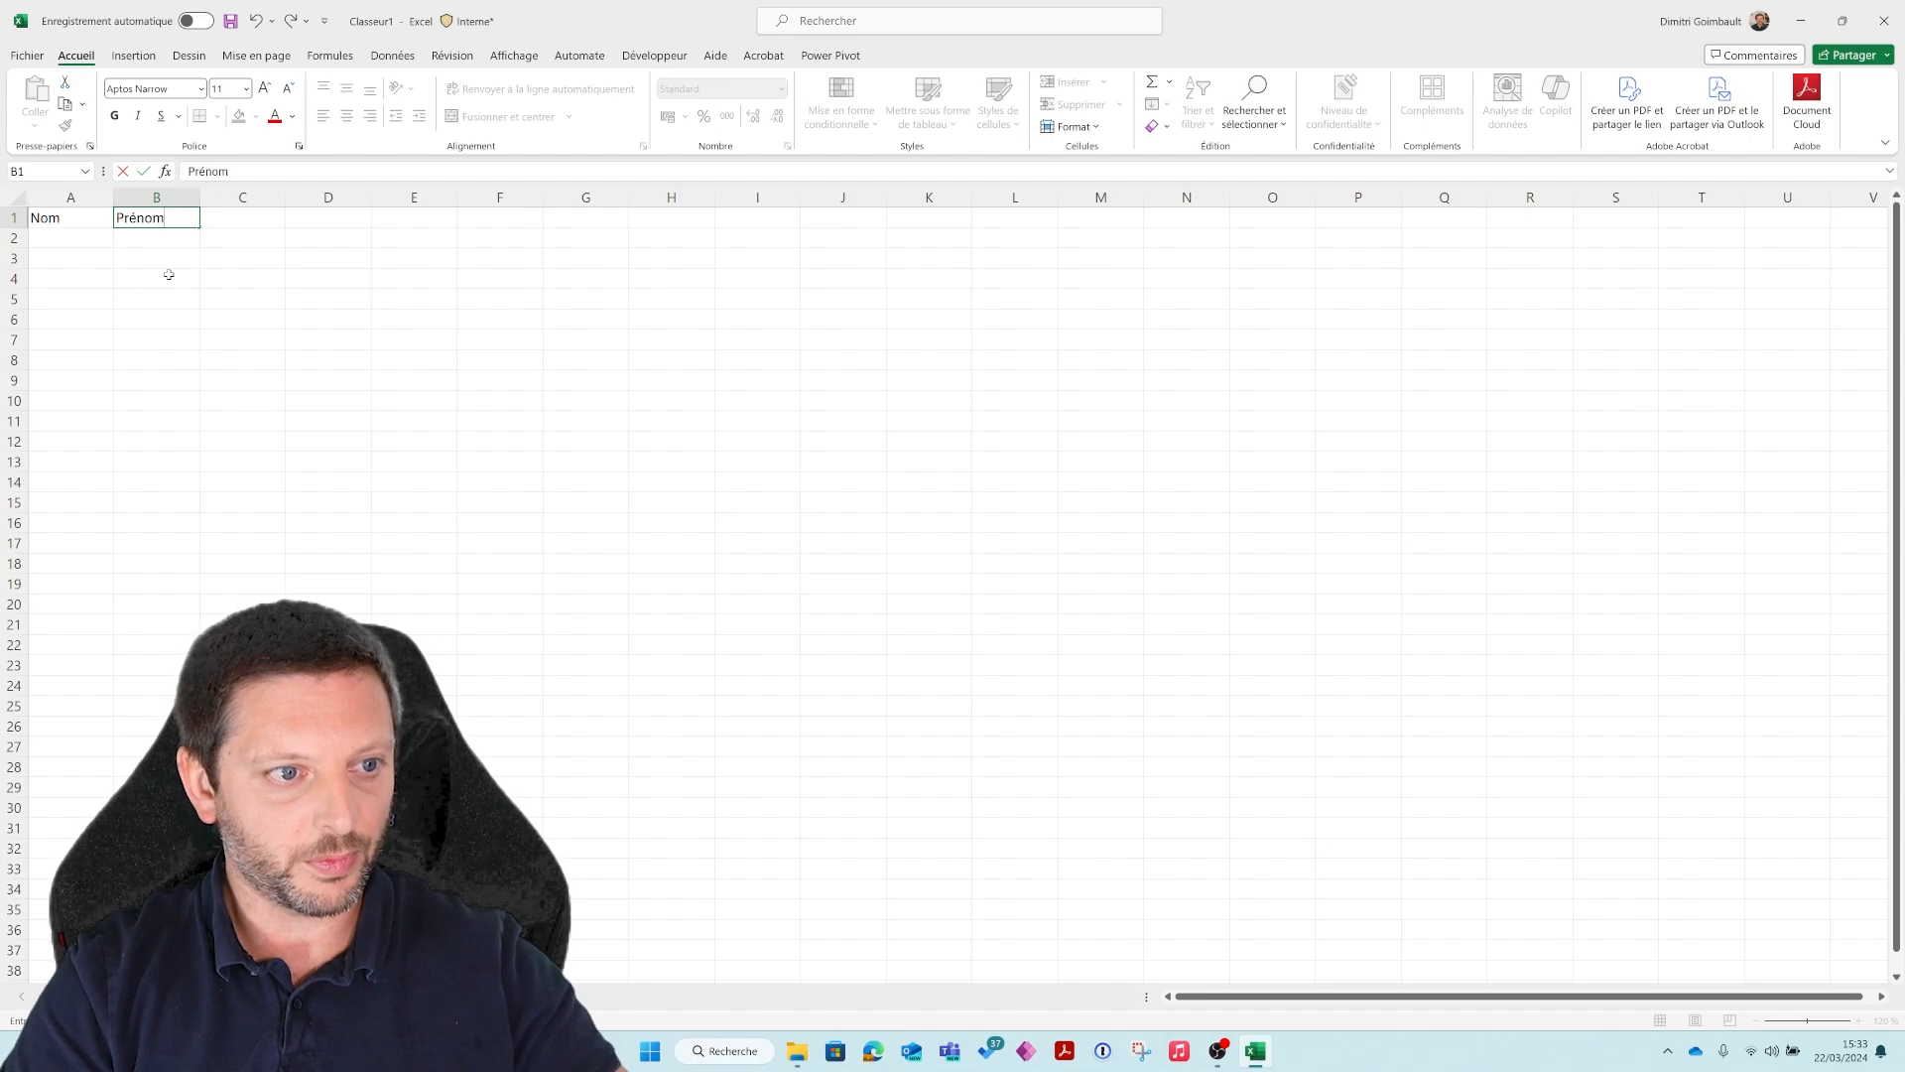
key("Tab")
type("Q")
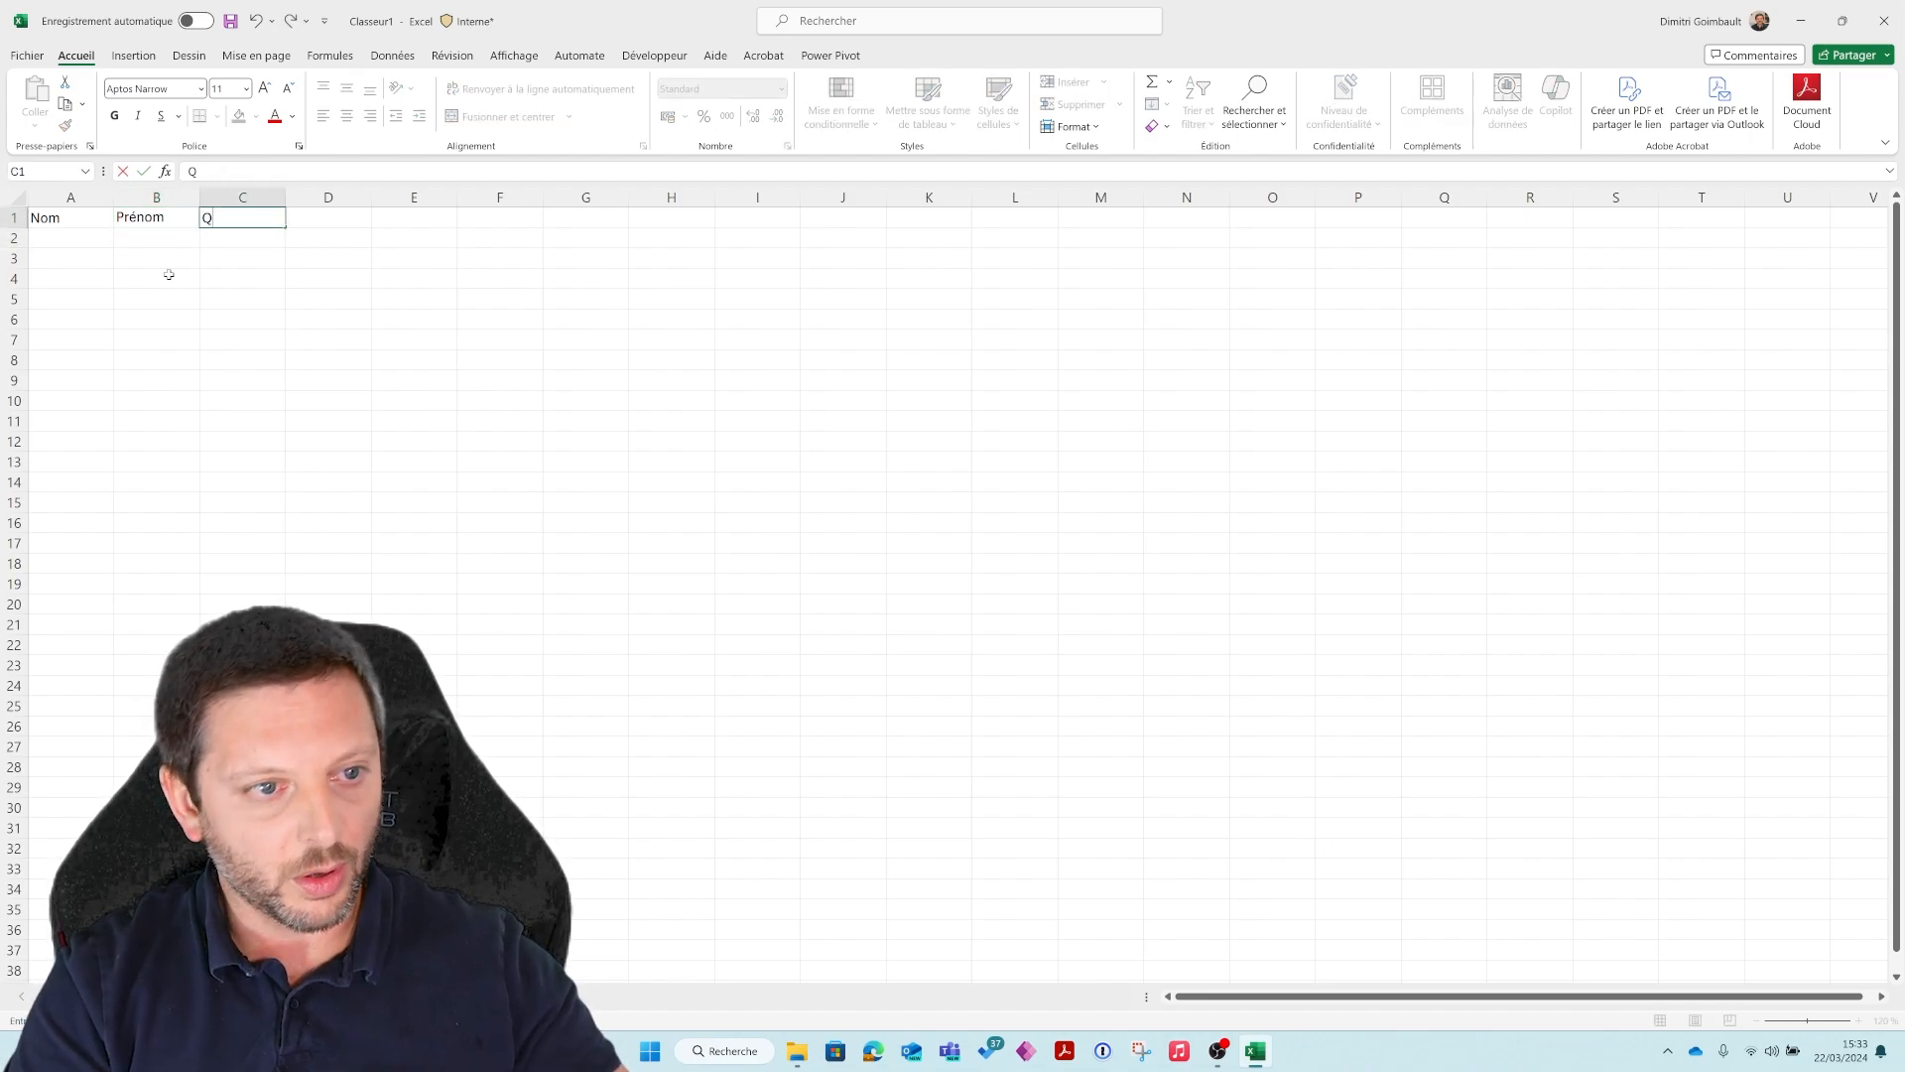
type("roduit")
key("Tab")
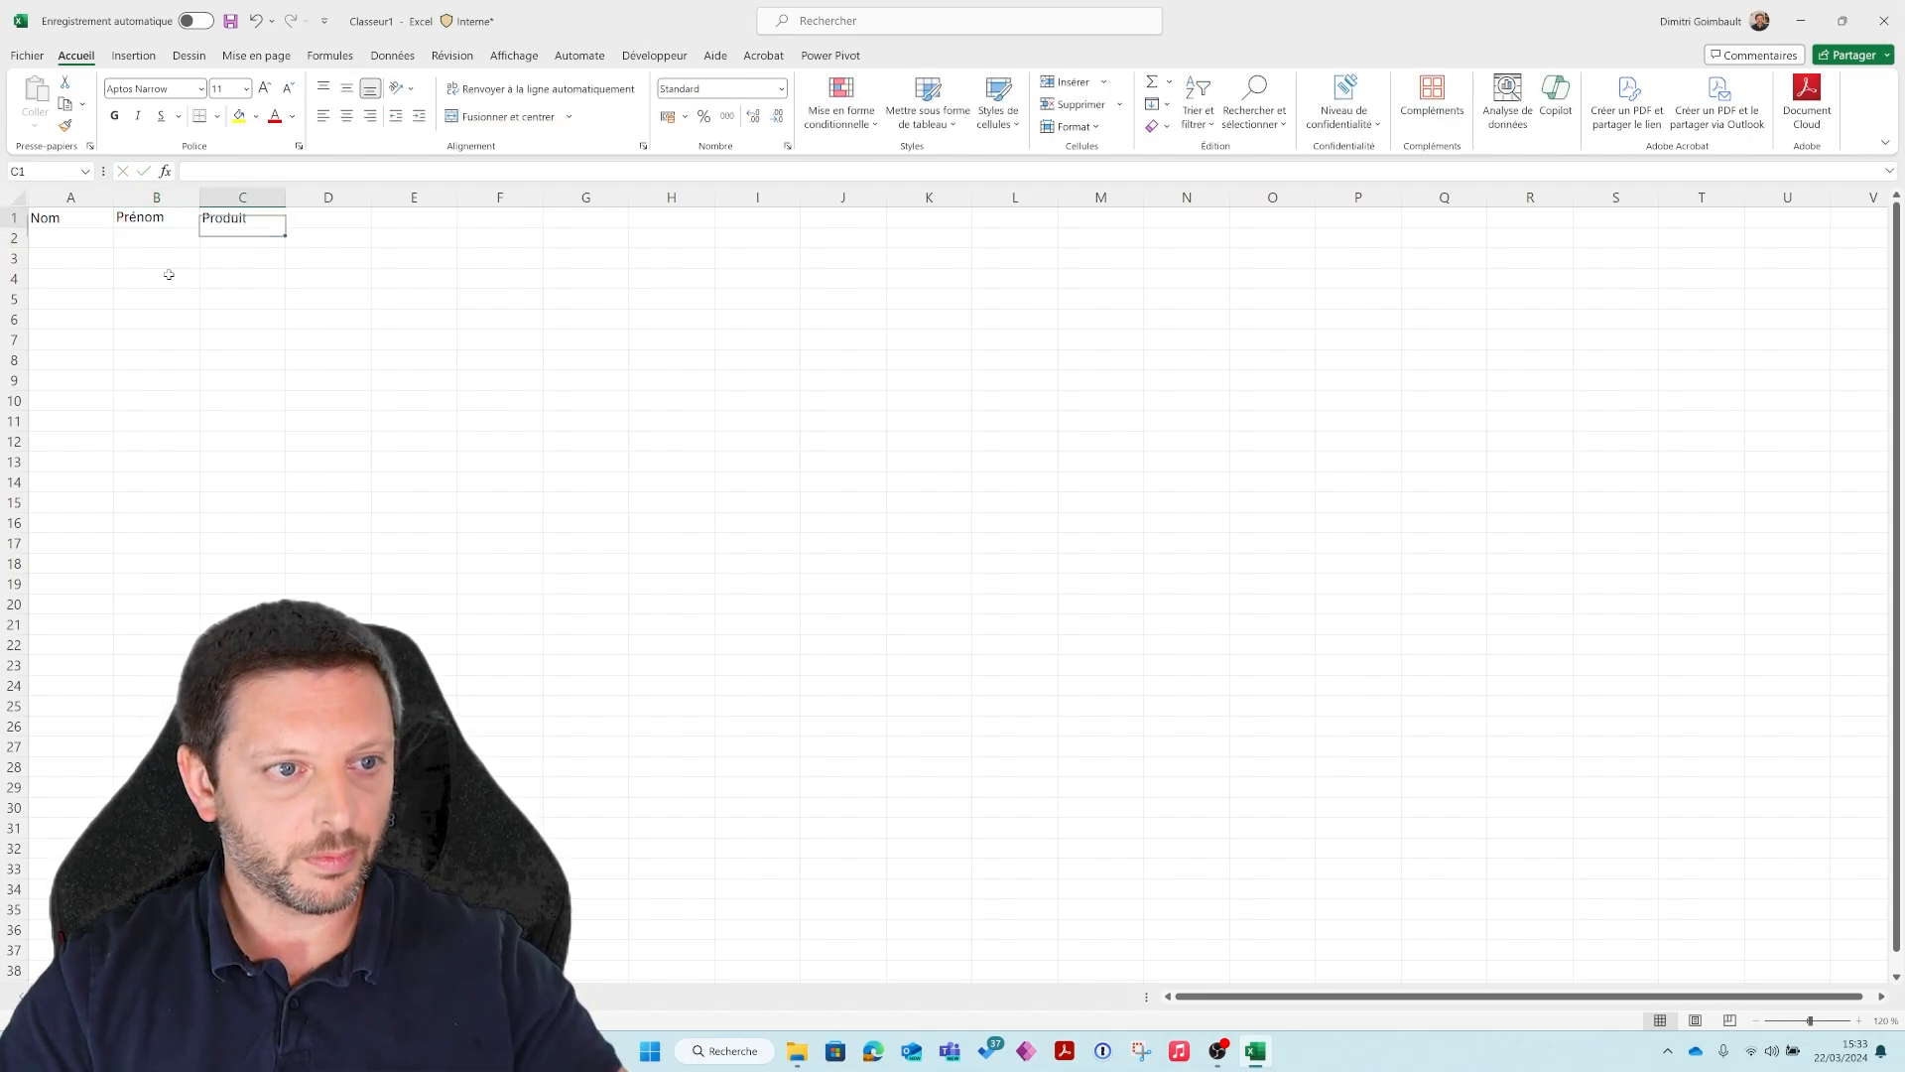
type("Quantité")
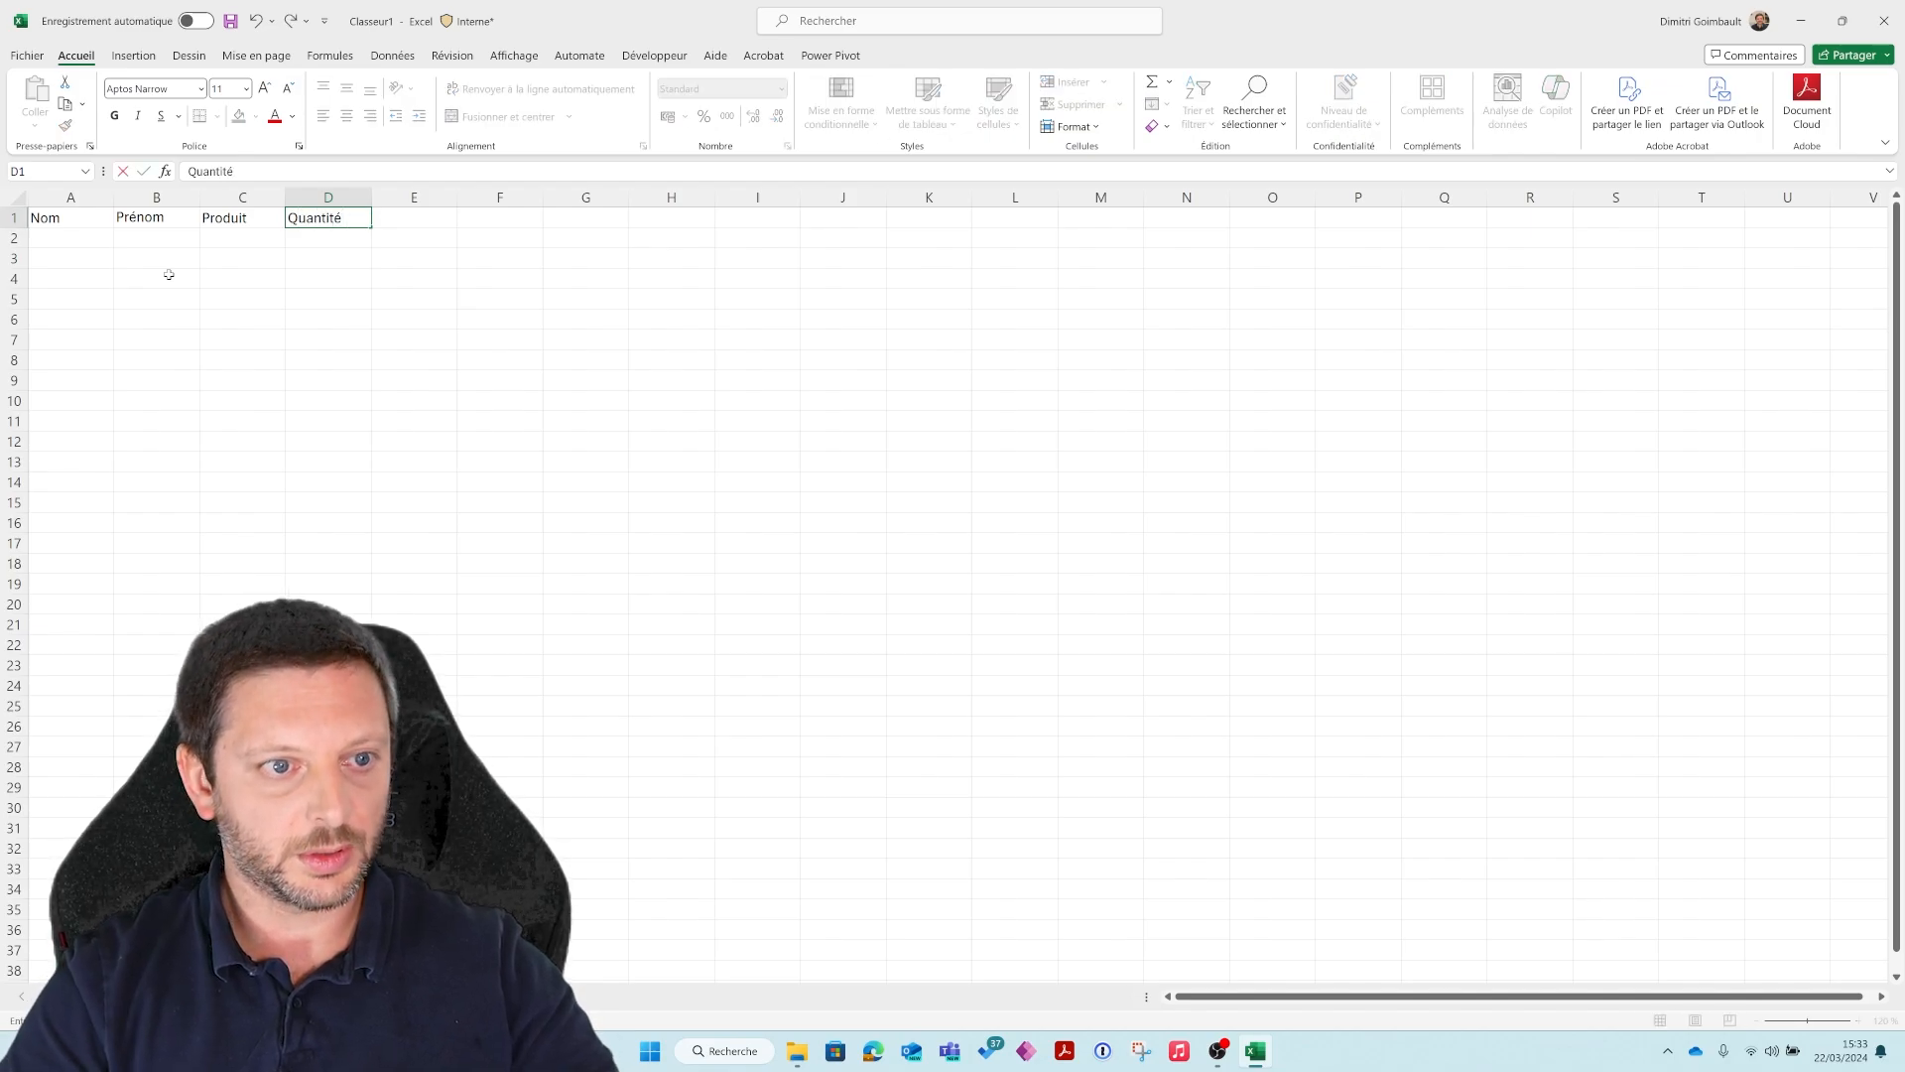
key("Tab")
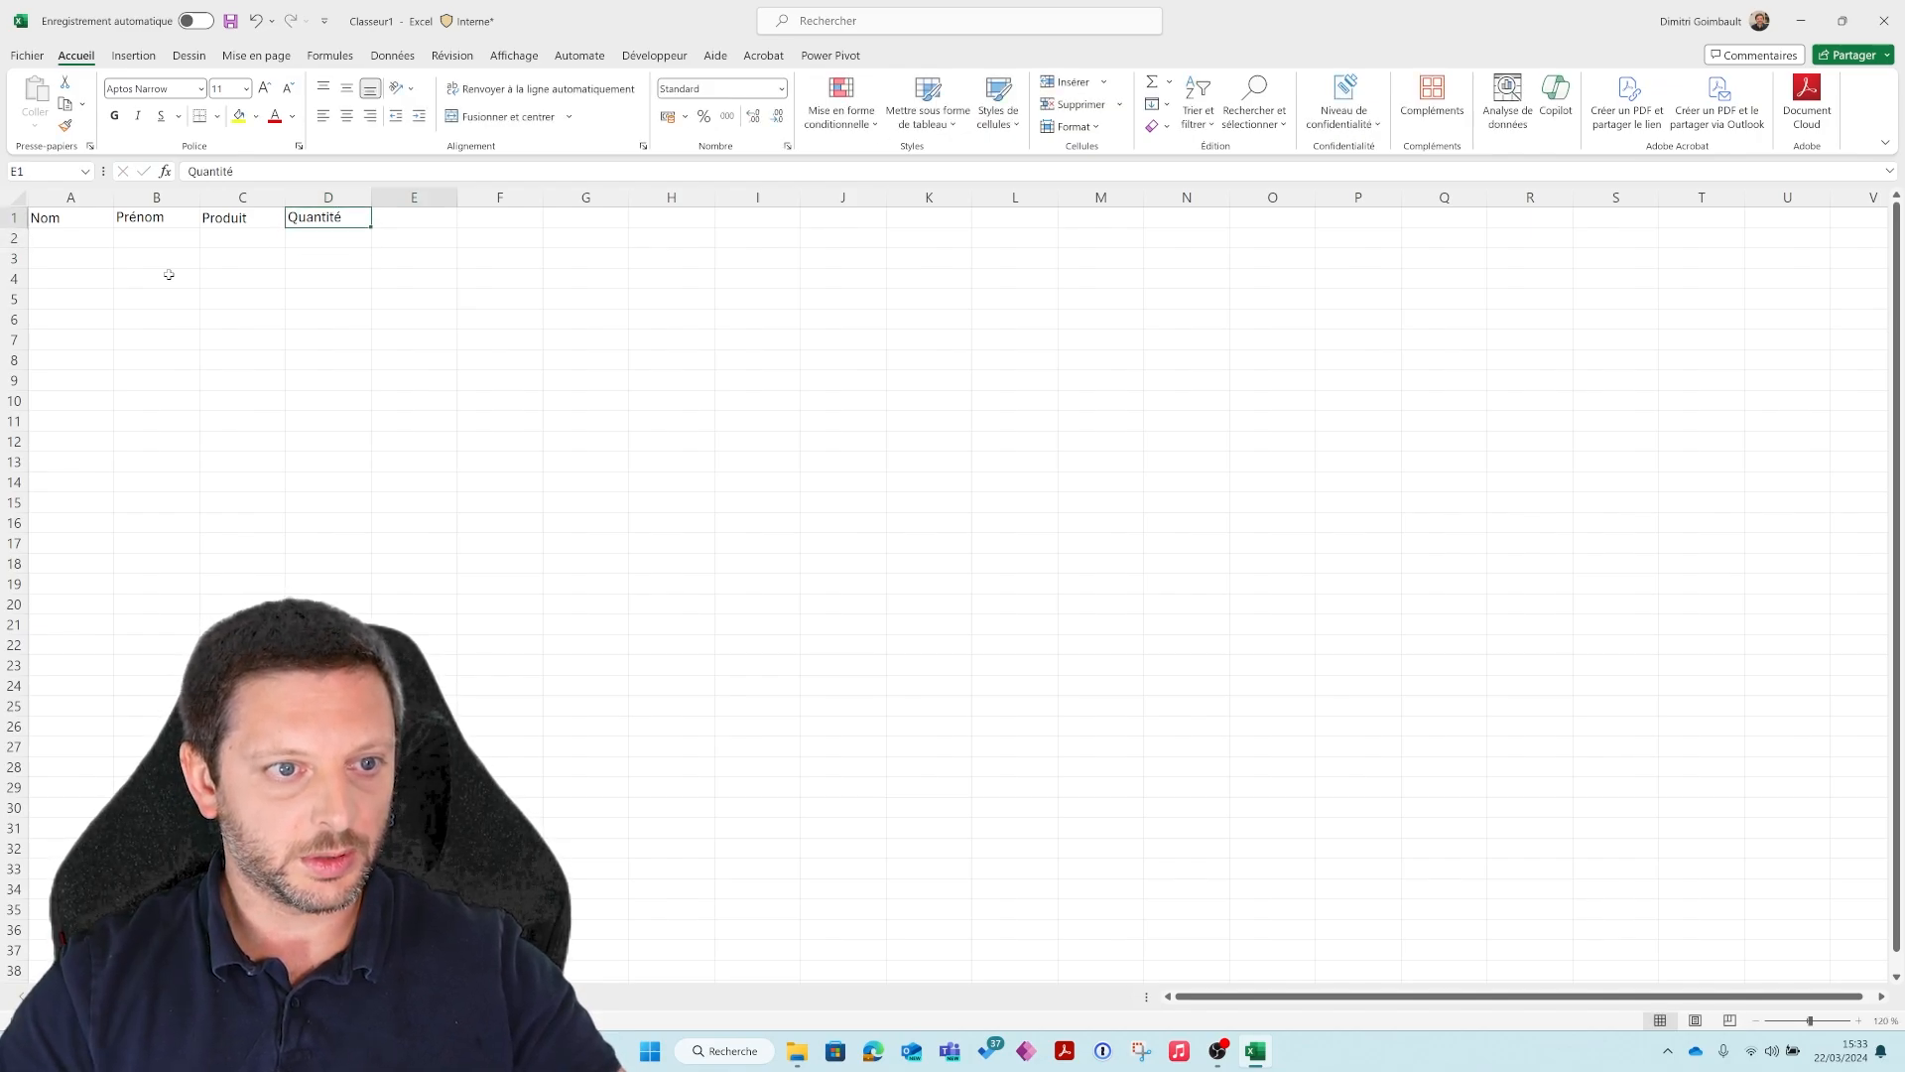
type("Prix")
key("Return")
key("Up")
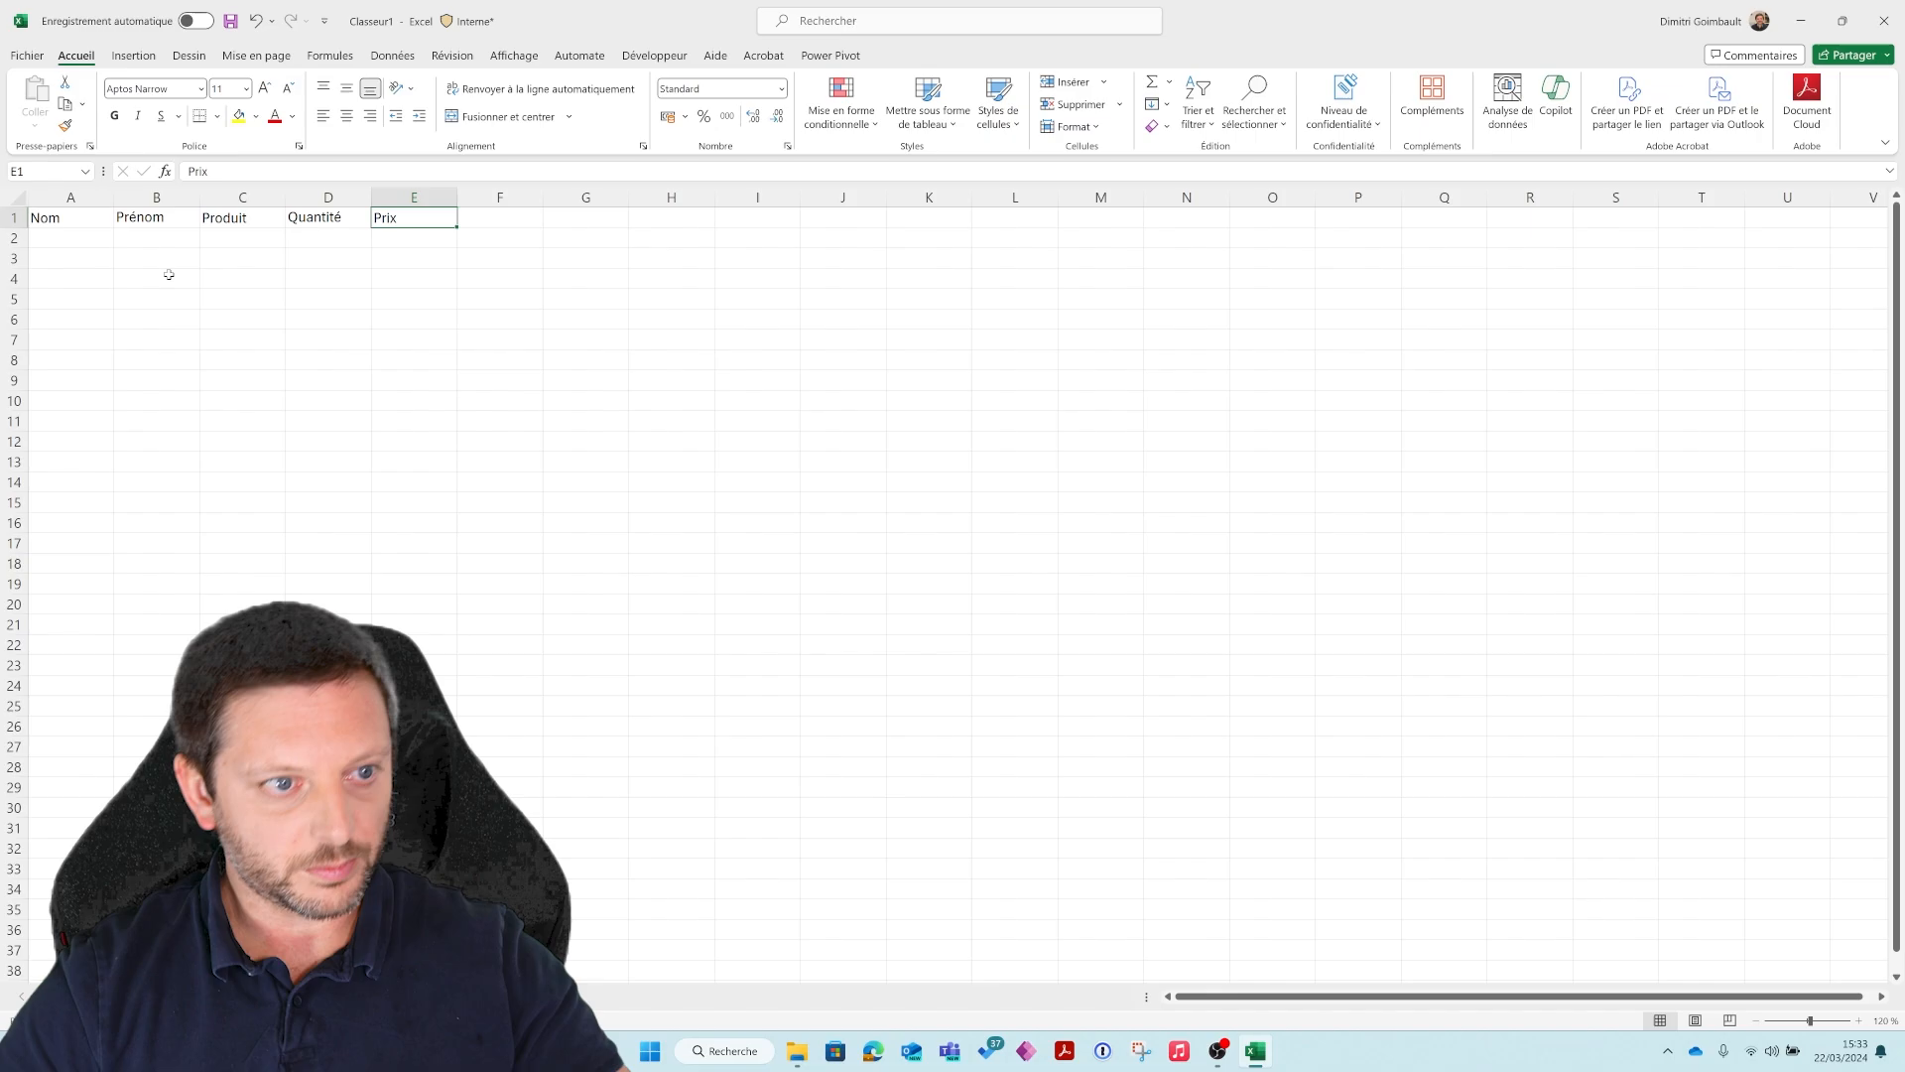
left_click(482, 218)
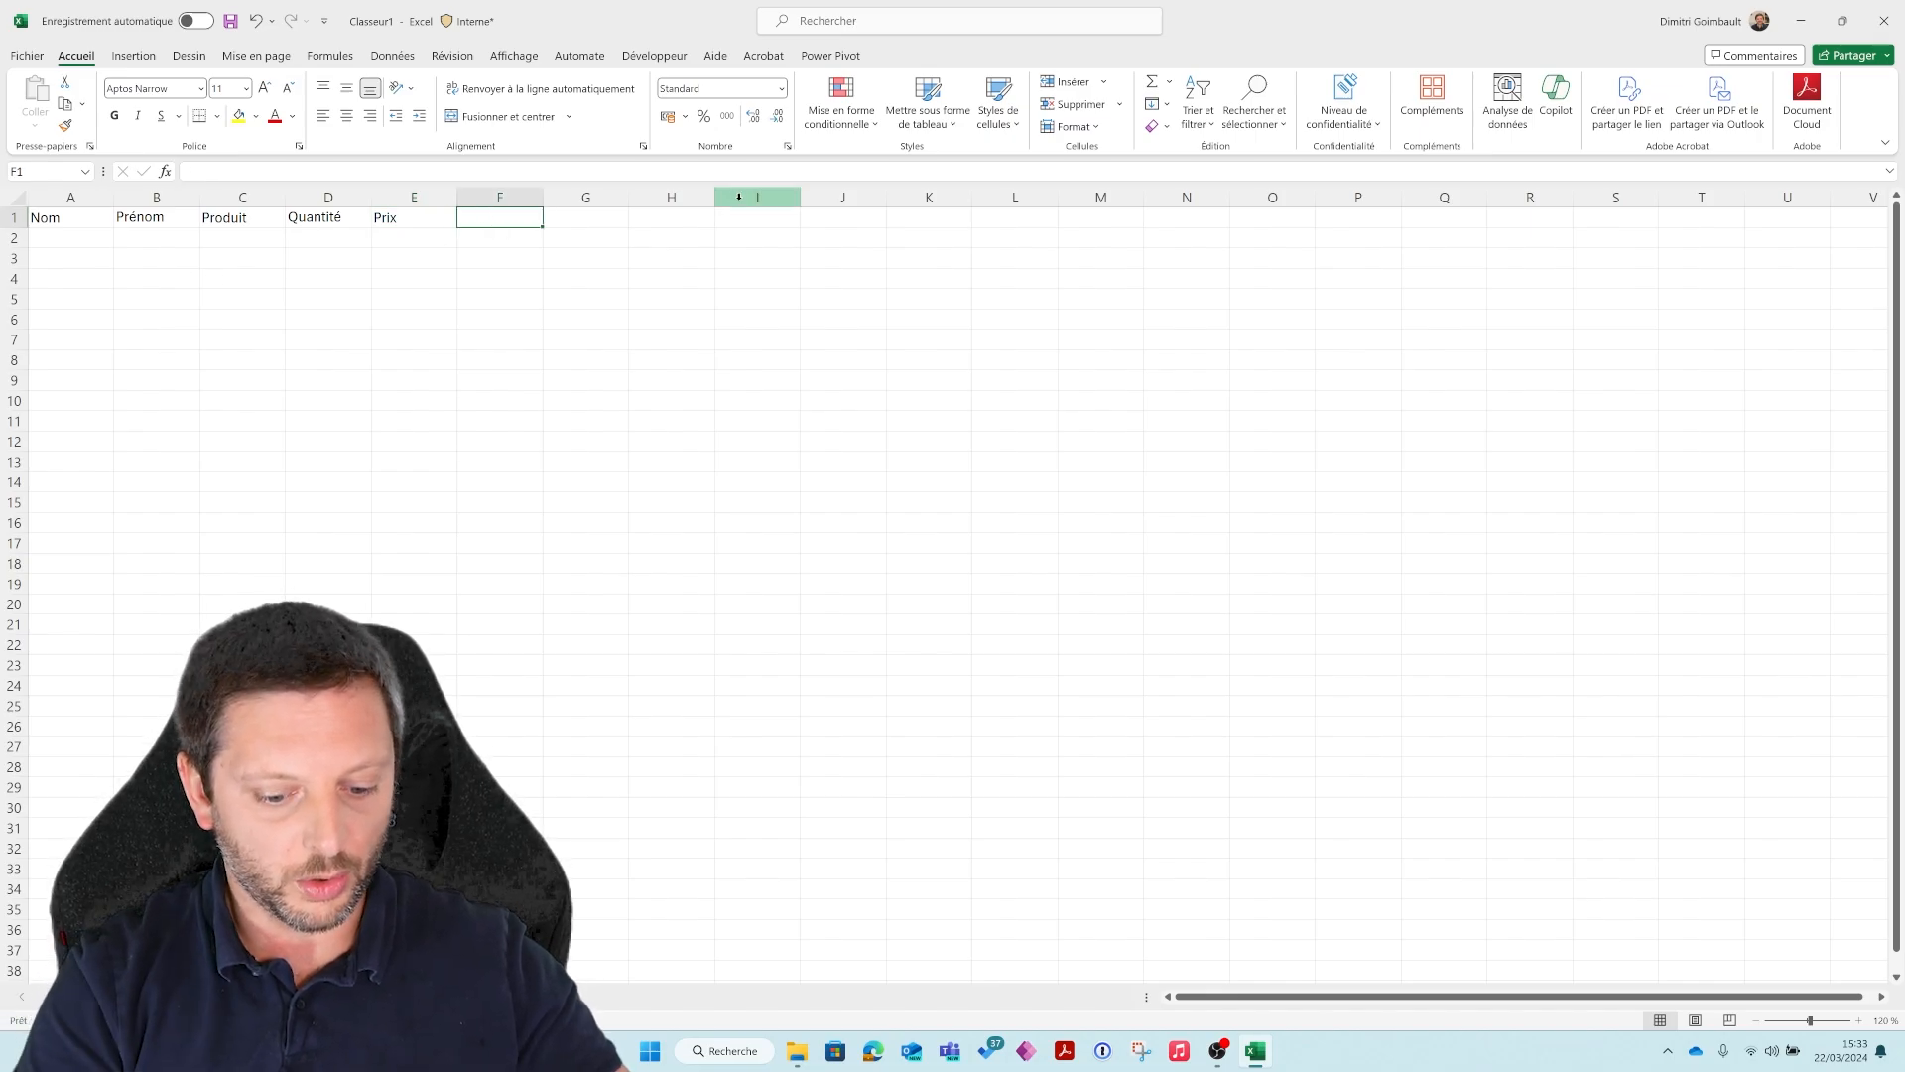
type("Localisa")
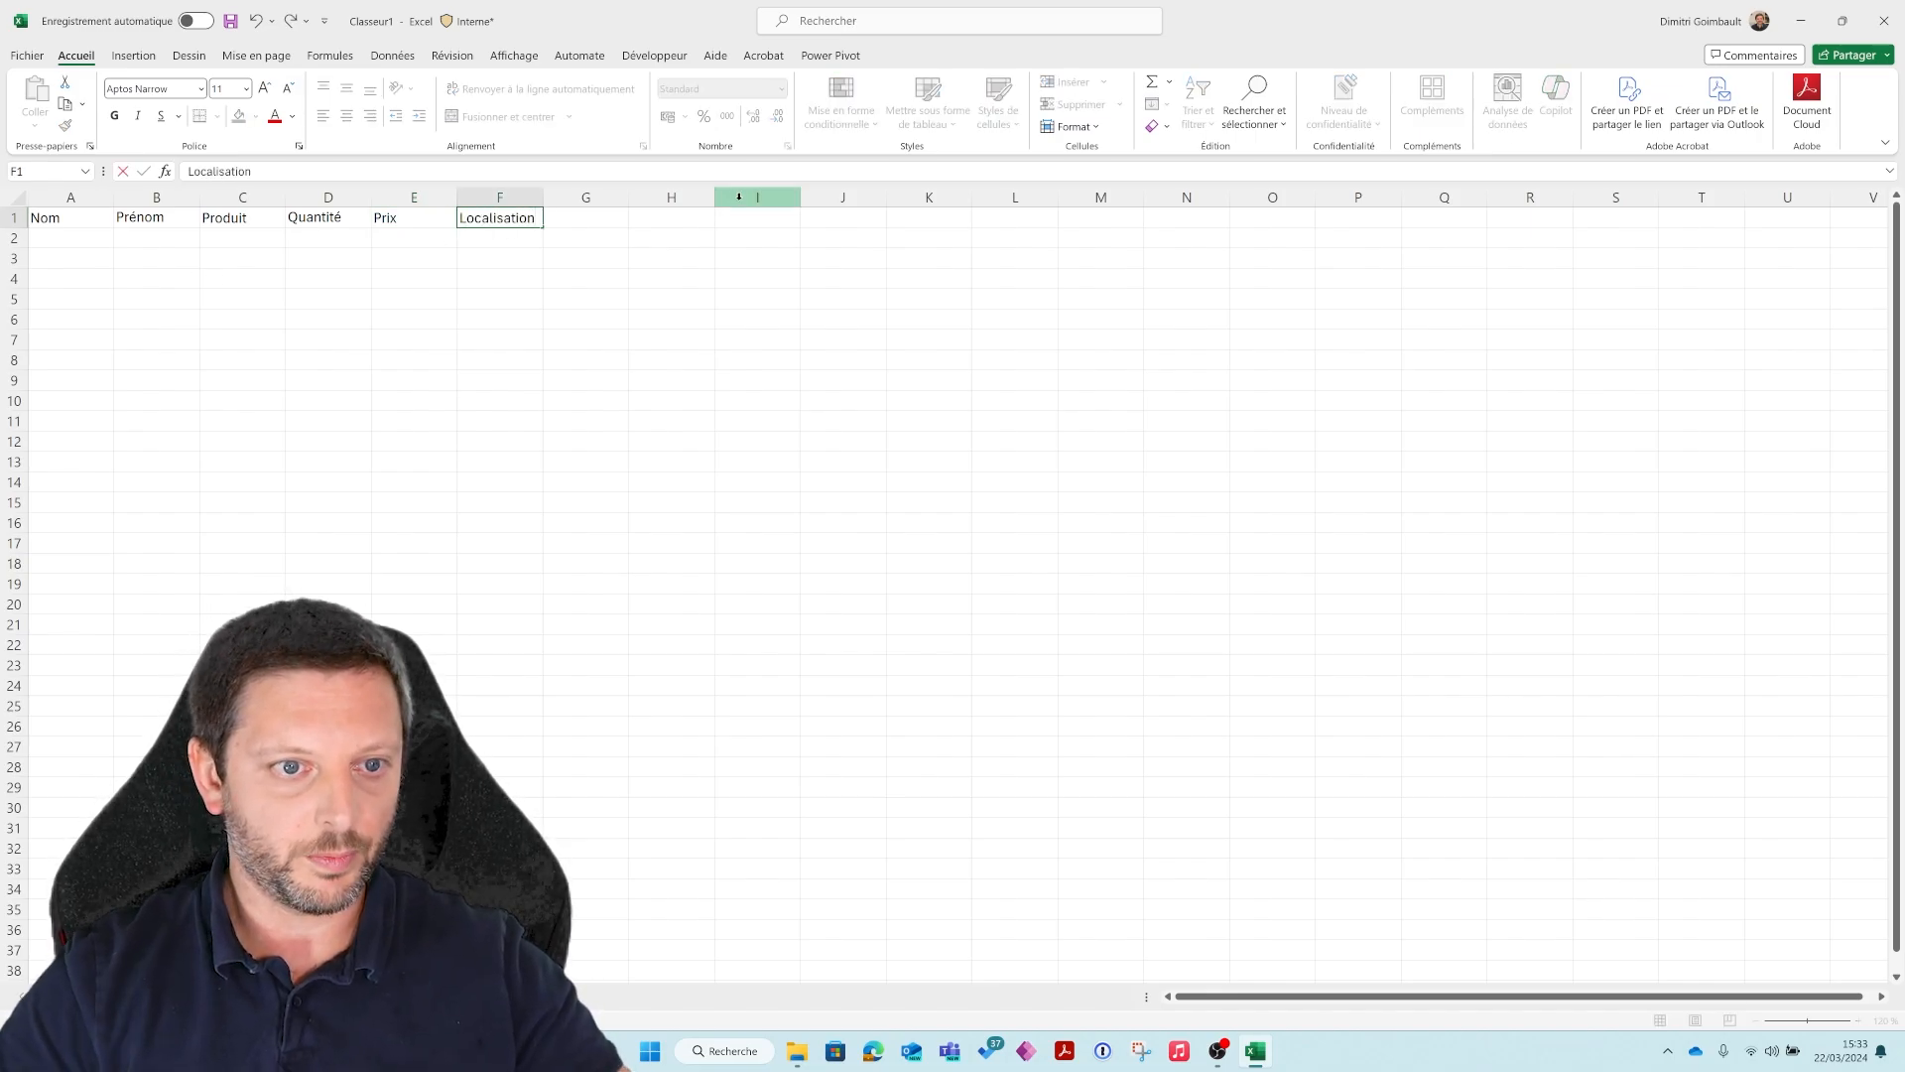
type("tion")
key("ctrl+Return")
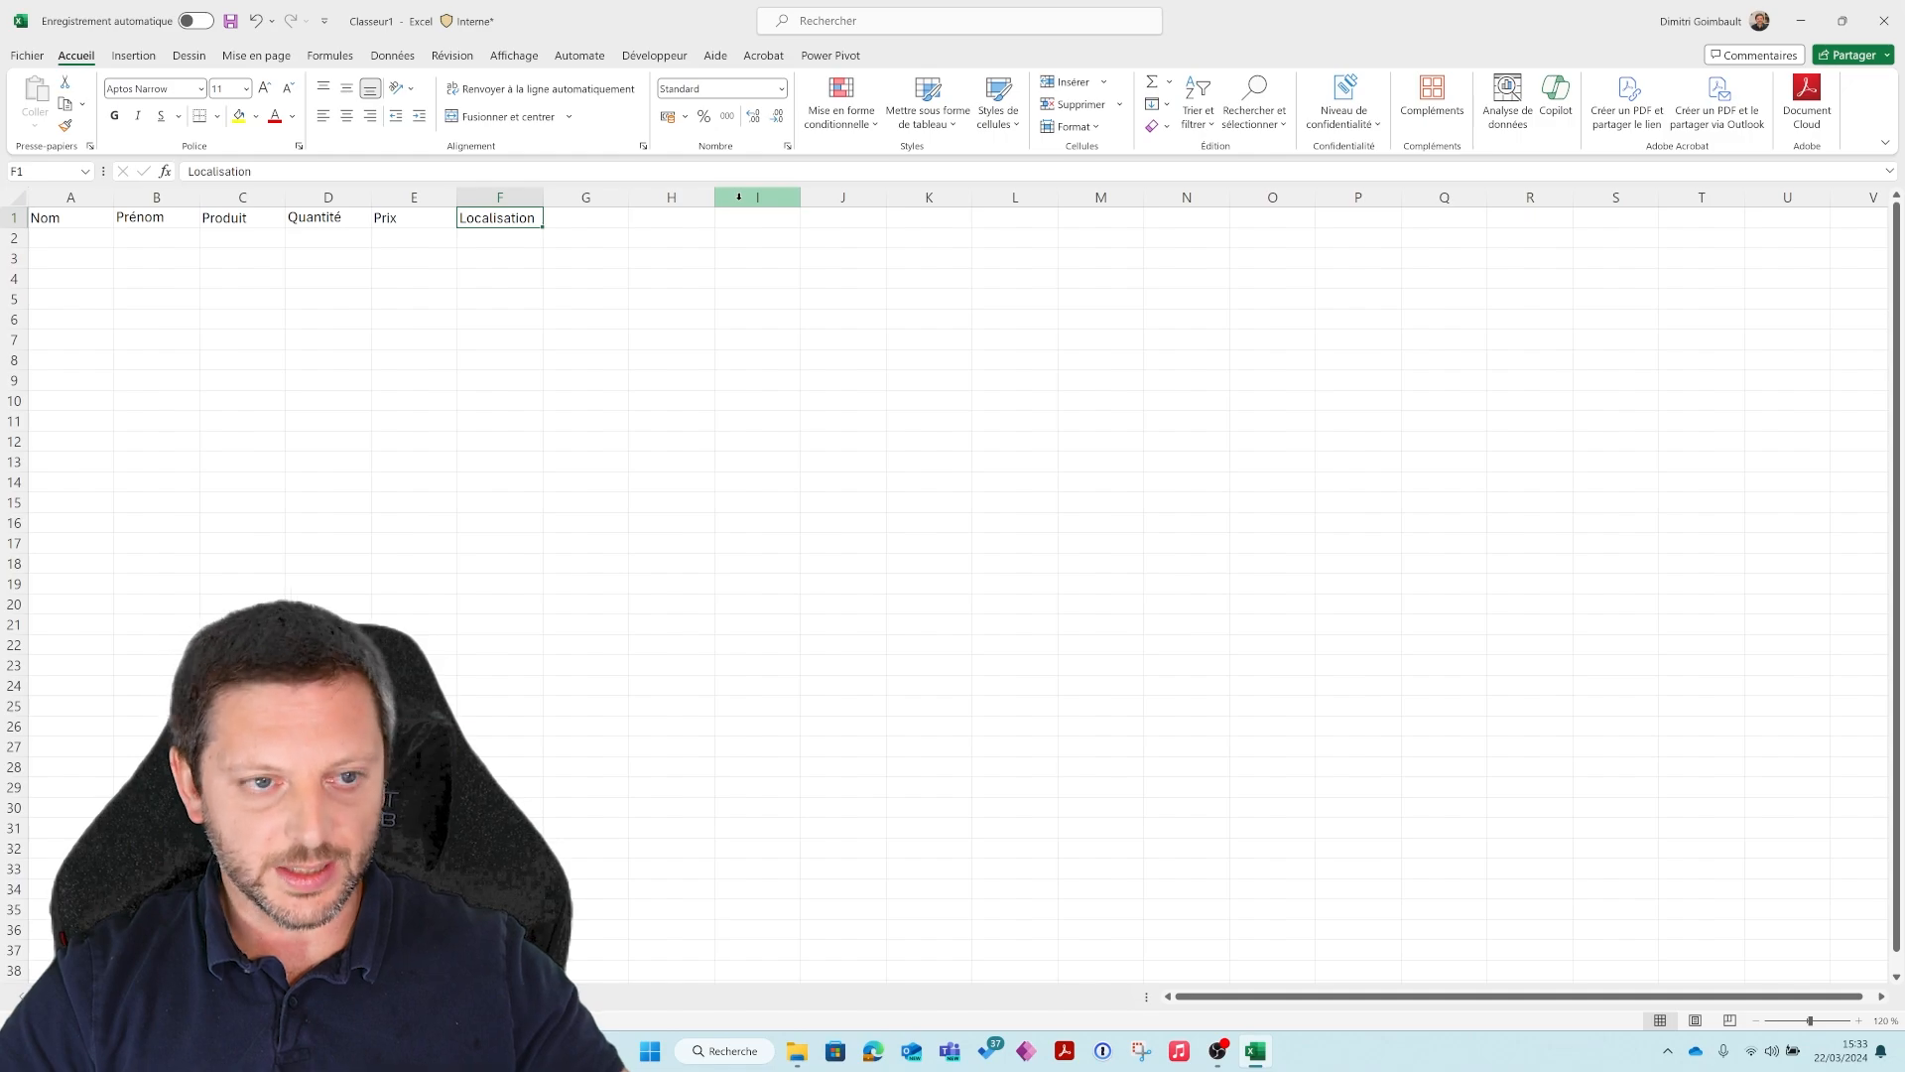
Format the header range A1:F1 as a table with headers, using a medium blue table style
key("shift+Left")
key("shift+Left")
key("shift+Left")
key("shift+Left")
key("shift+Left")
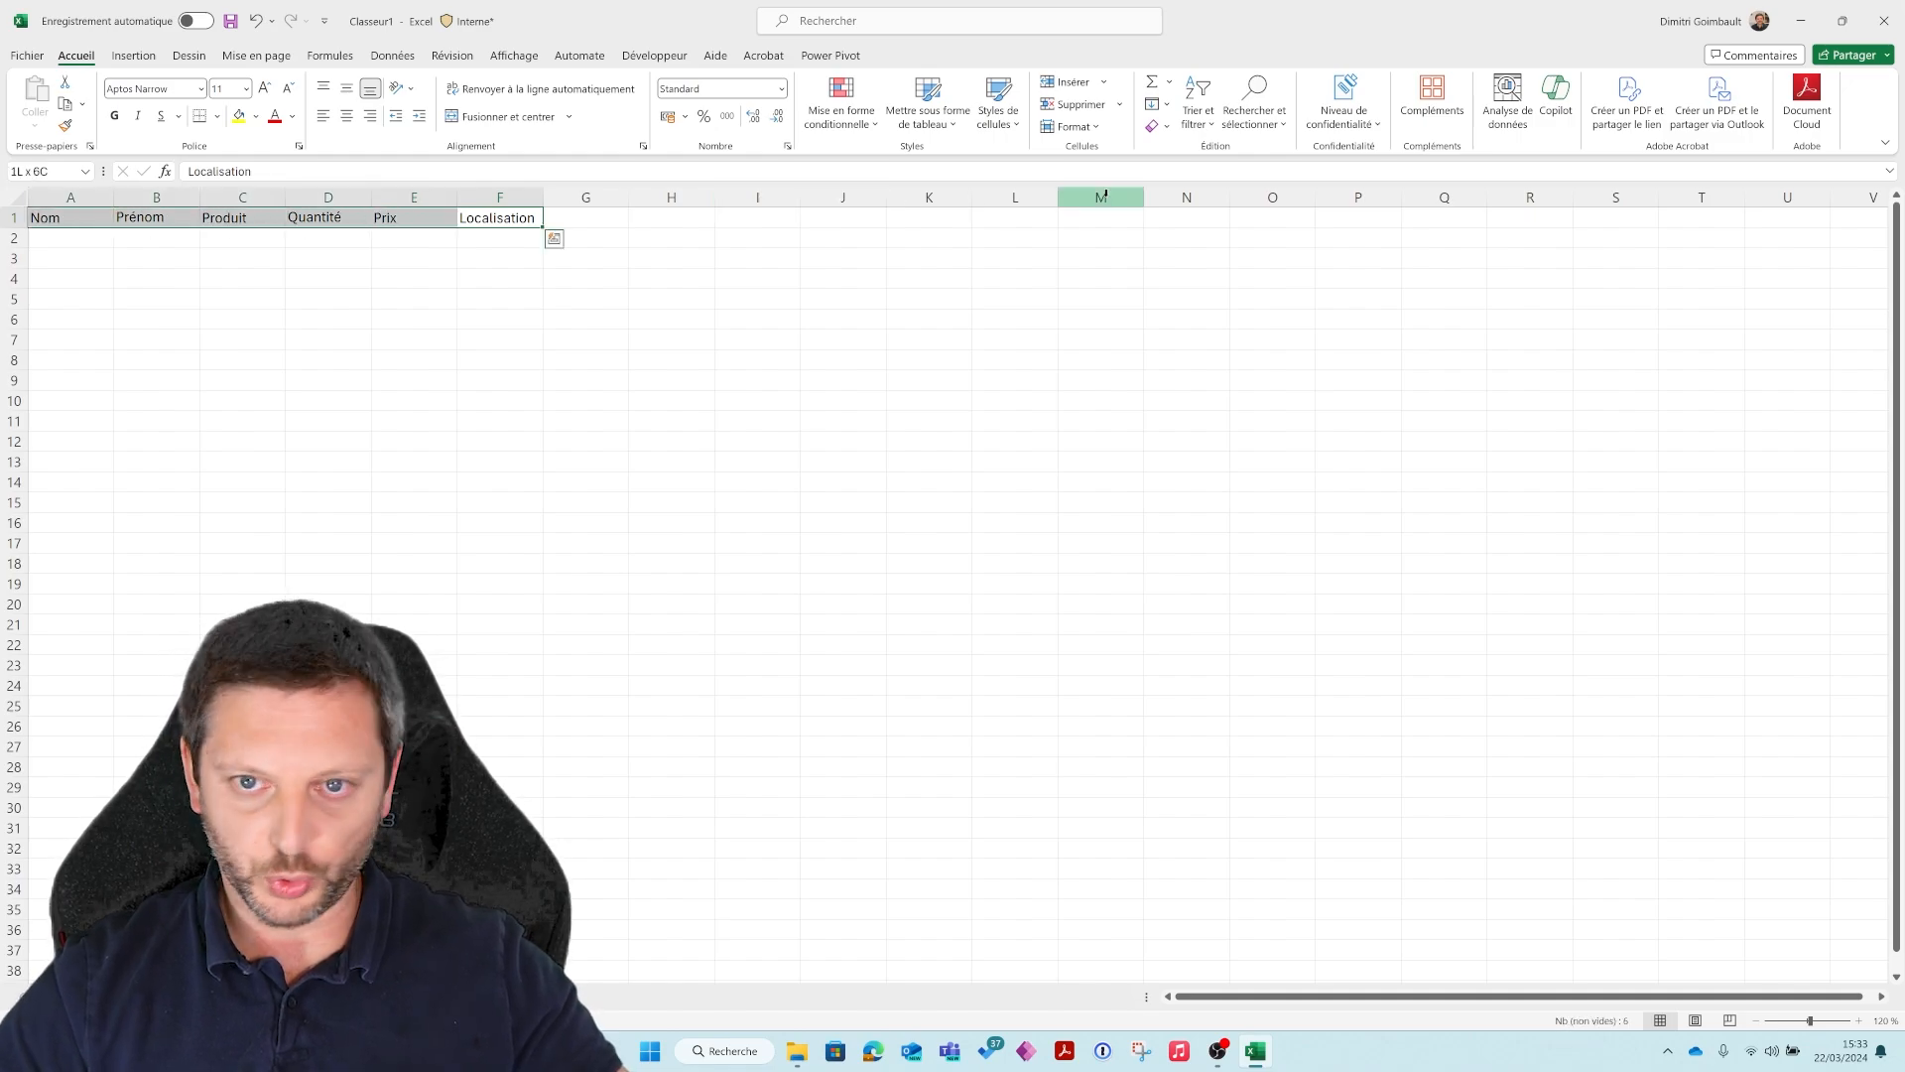
left_click(928, 104)
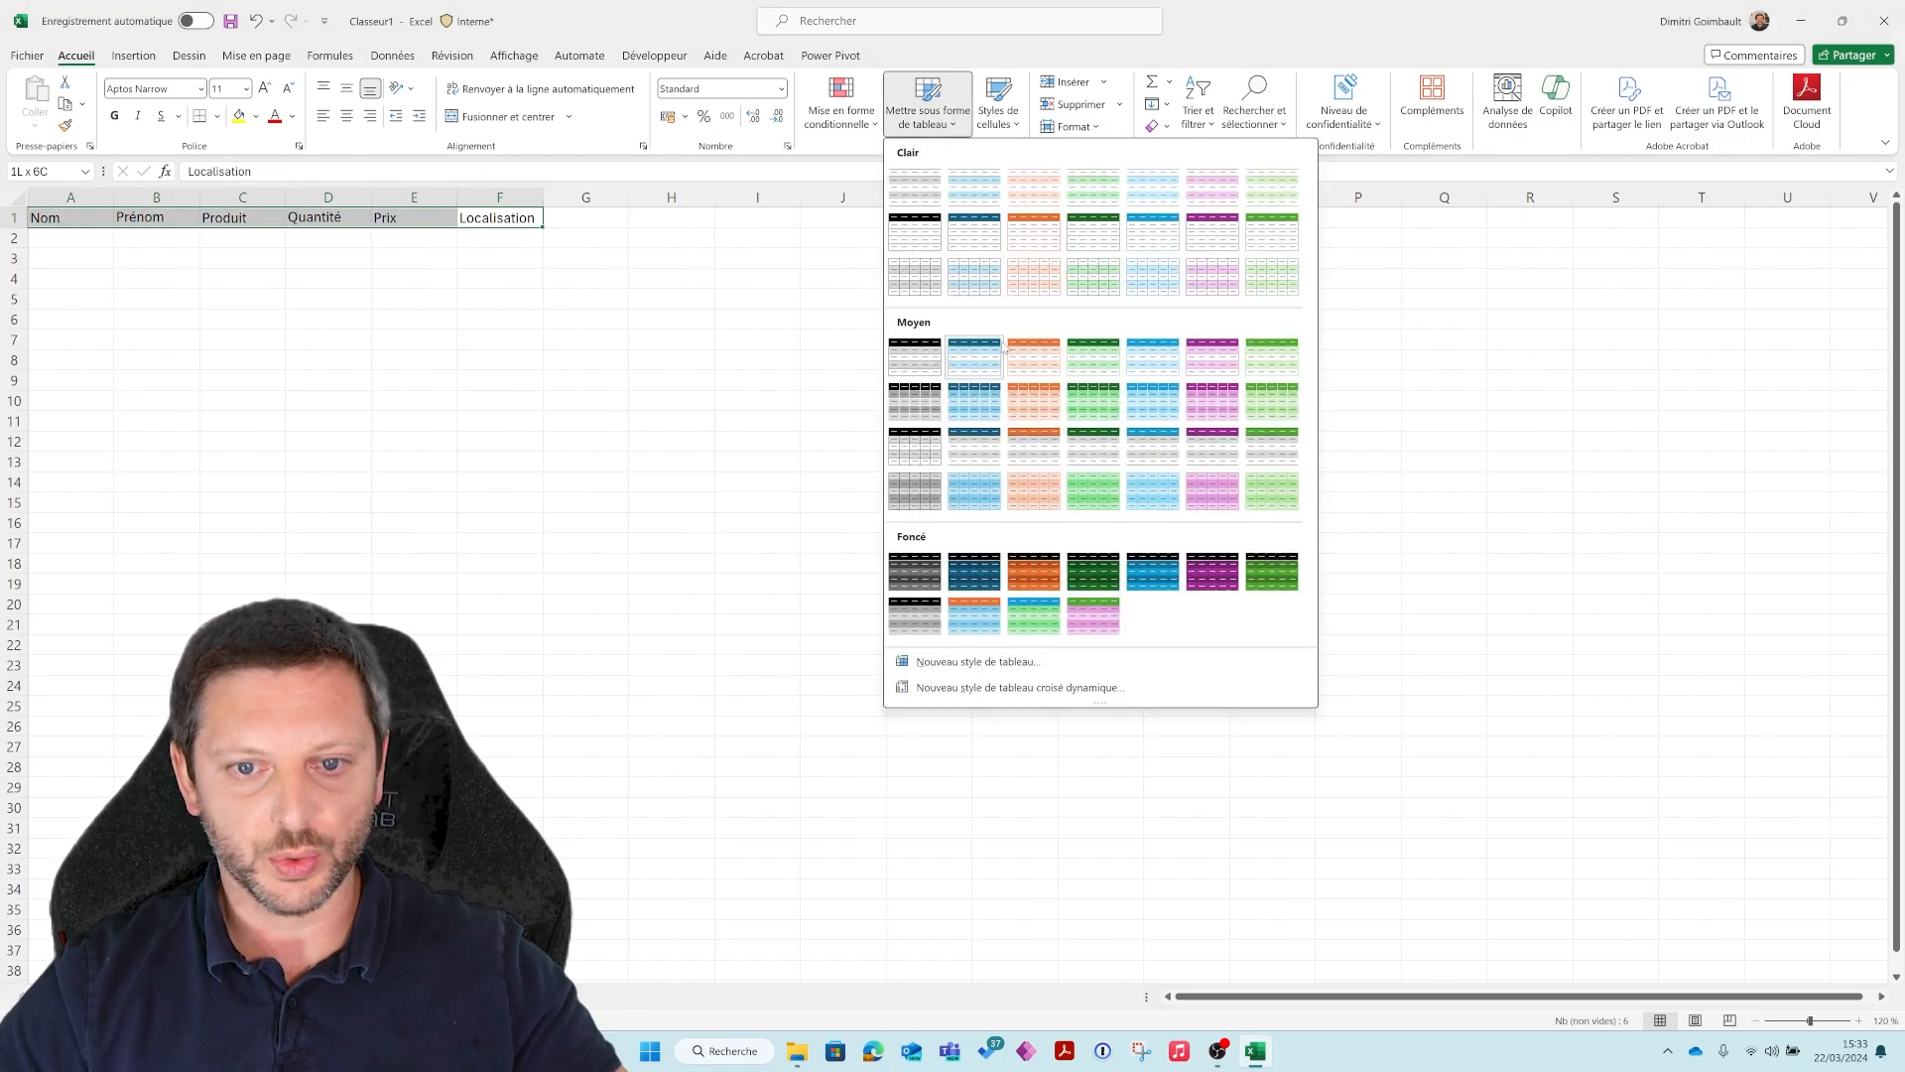
left_click(977, 402)
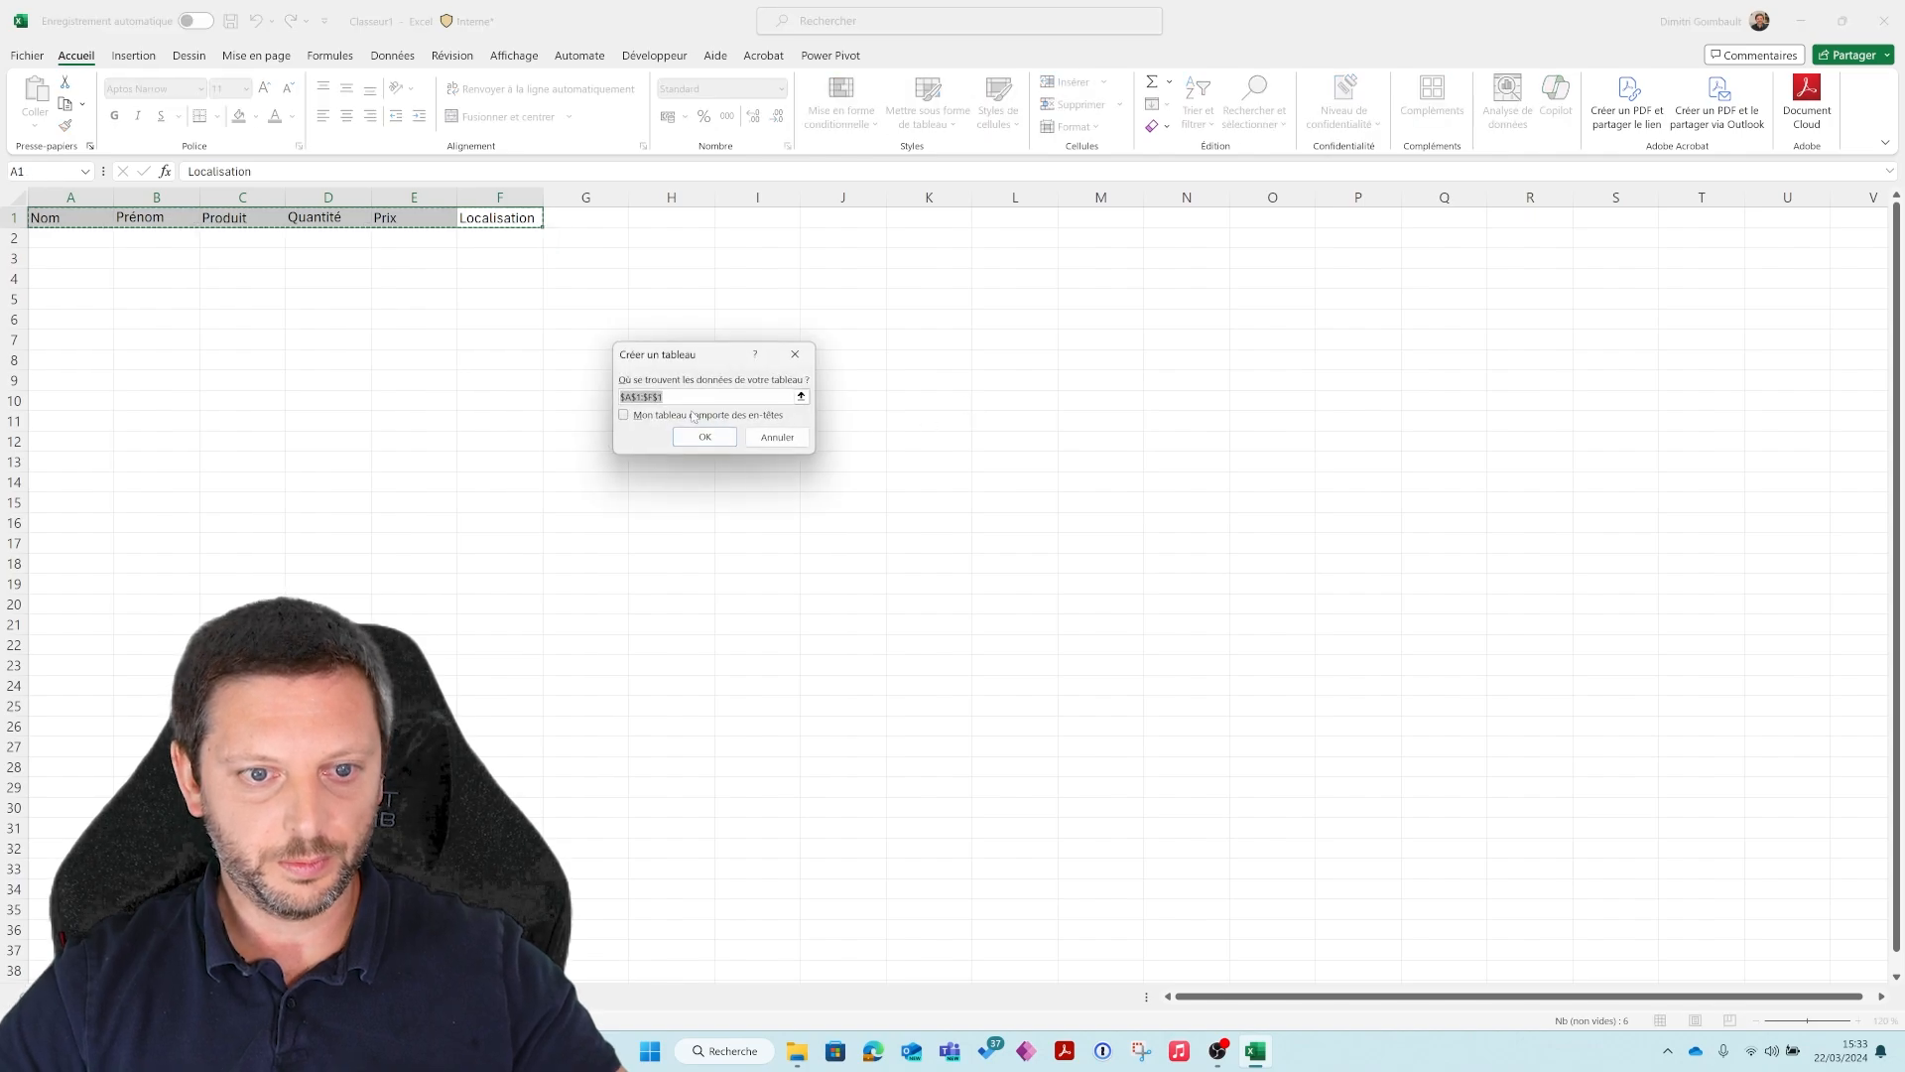
left_click(693, 417)
left_click(704, 437)
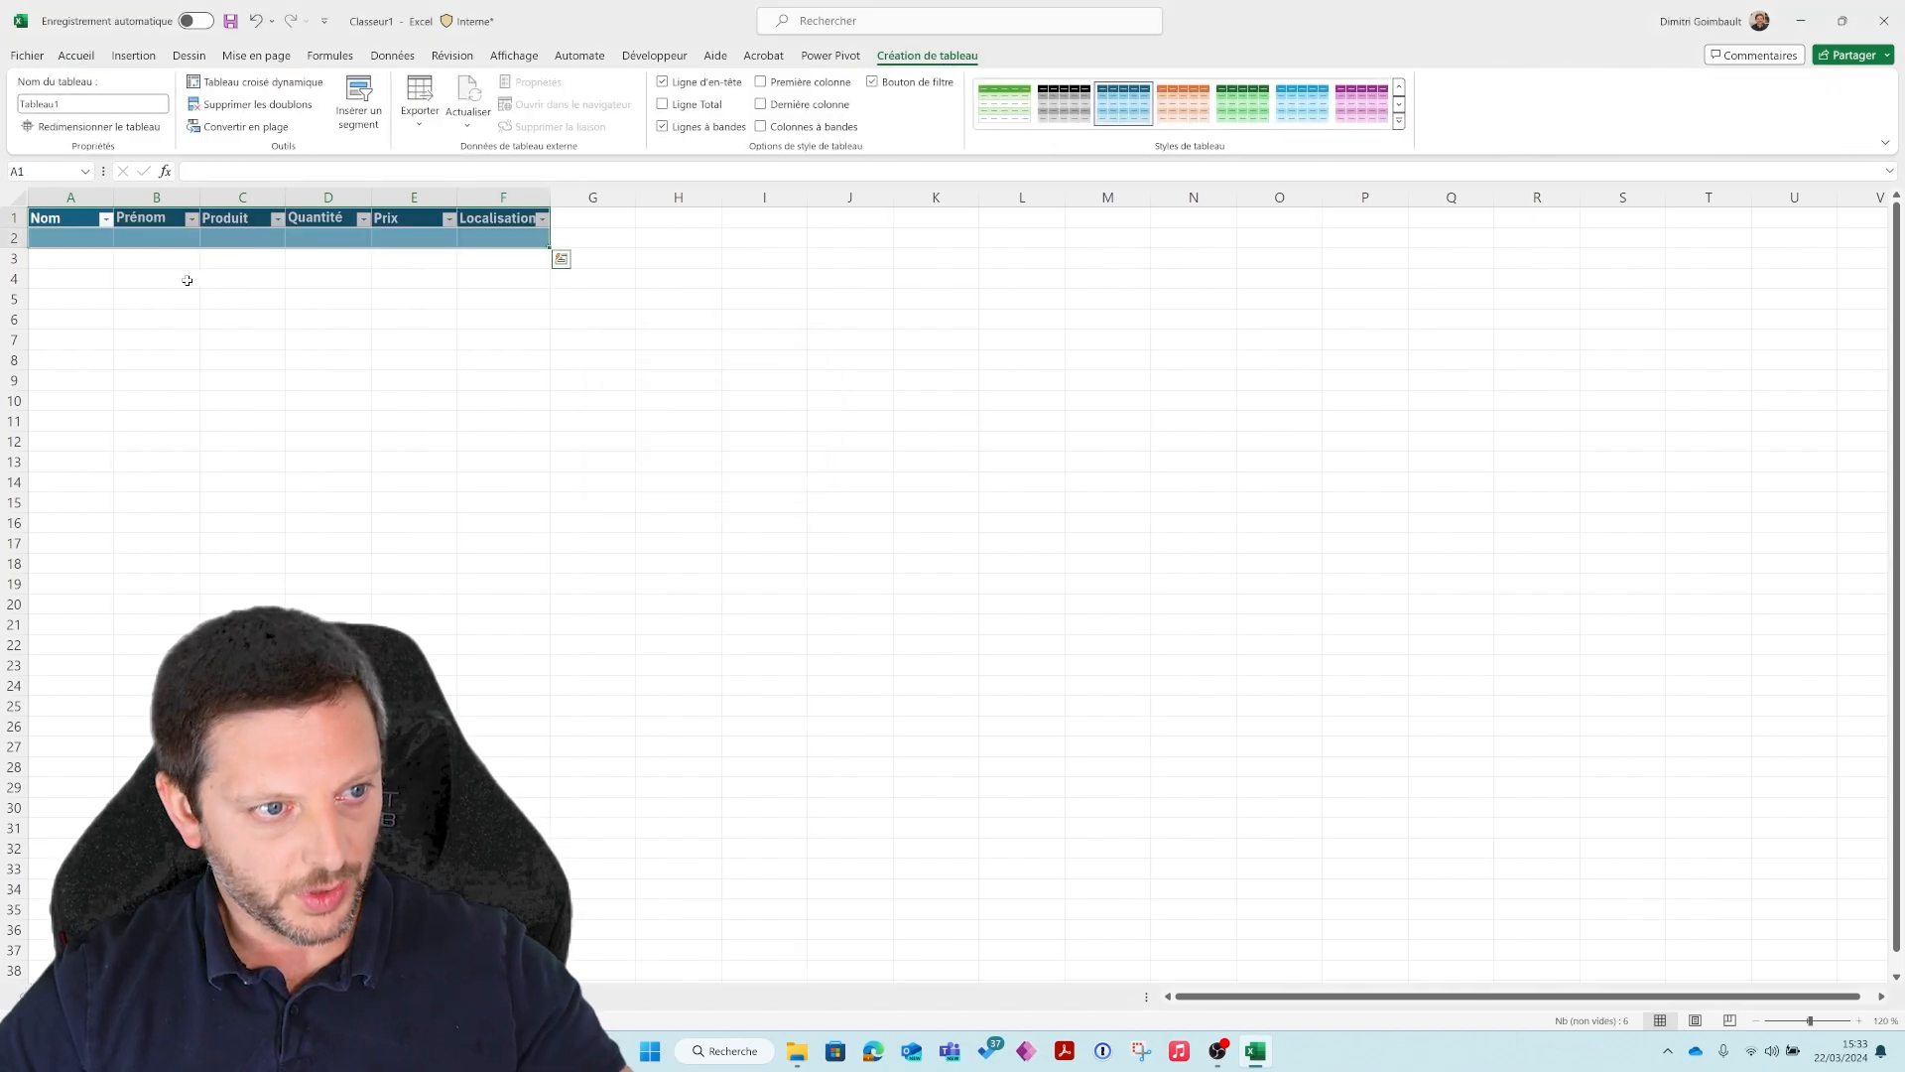
Fill two table rows with the customers' names, entering Iphone, 1, 1000, France and Huawei, 1, 600, Italie
left_click(58, 239)
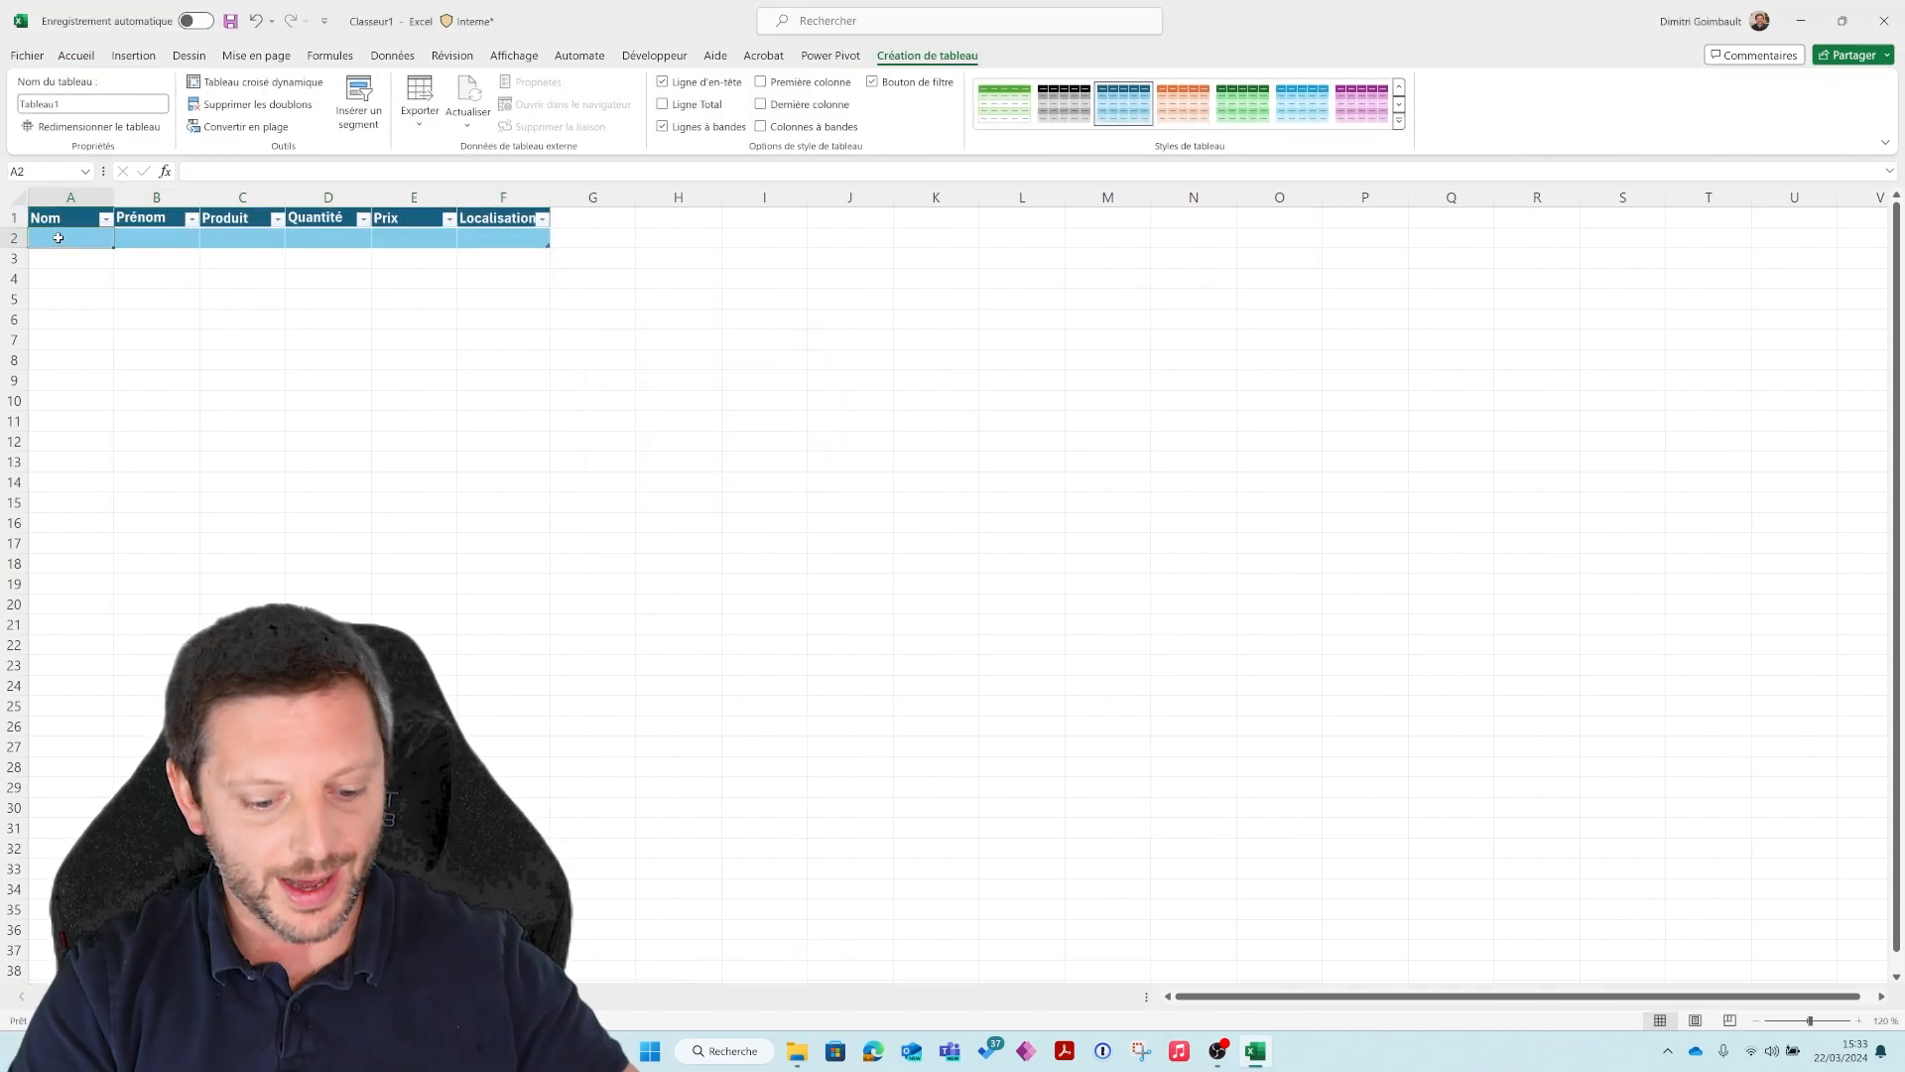
type("Goimbault")
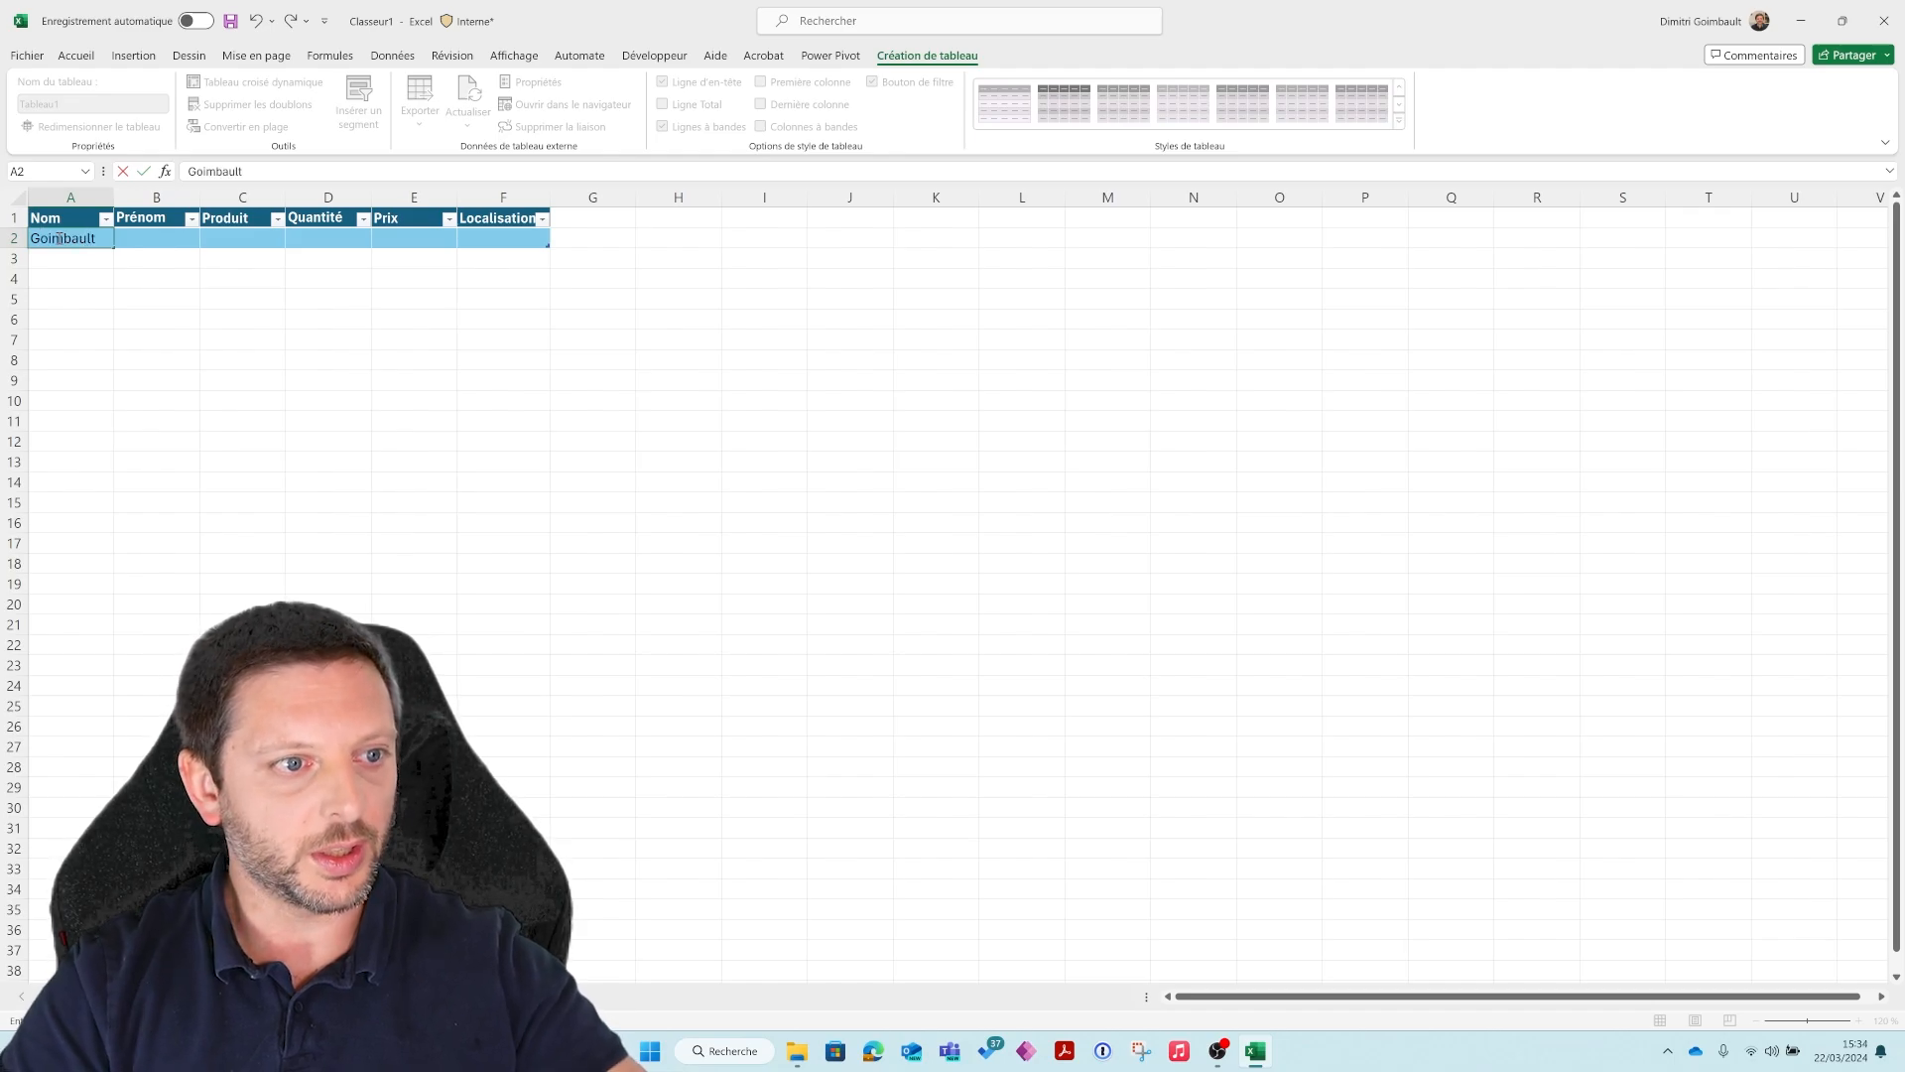
key("Tab")
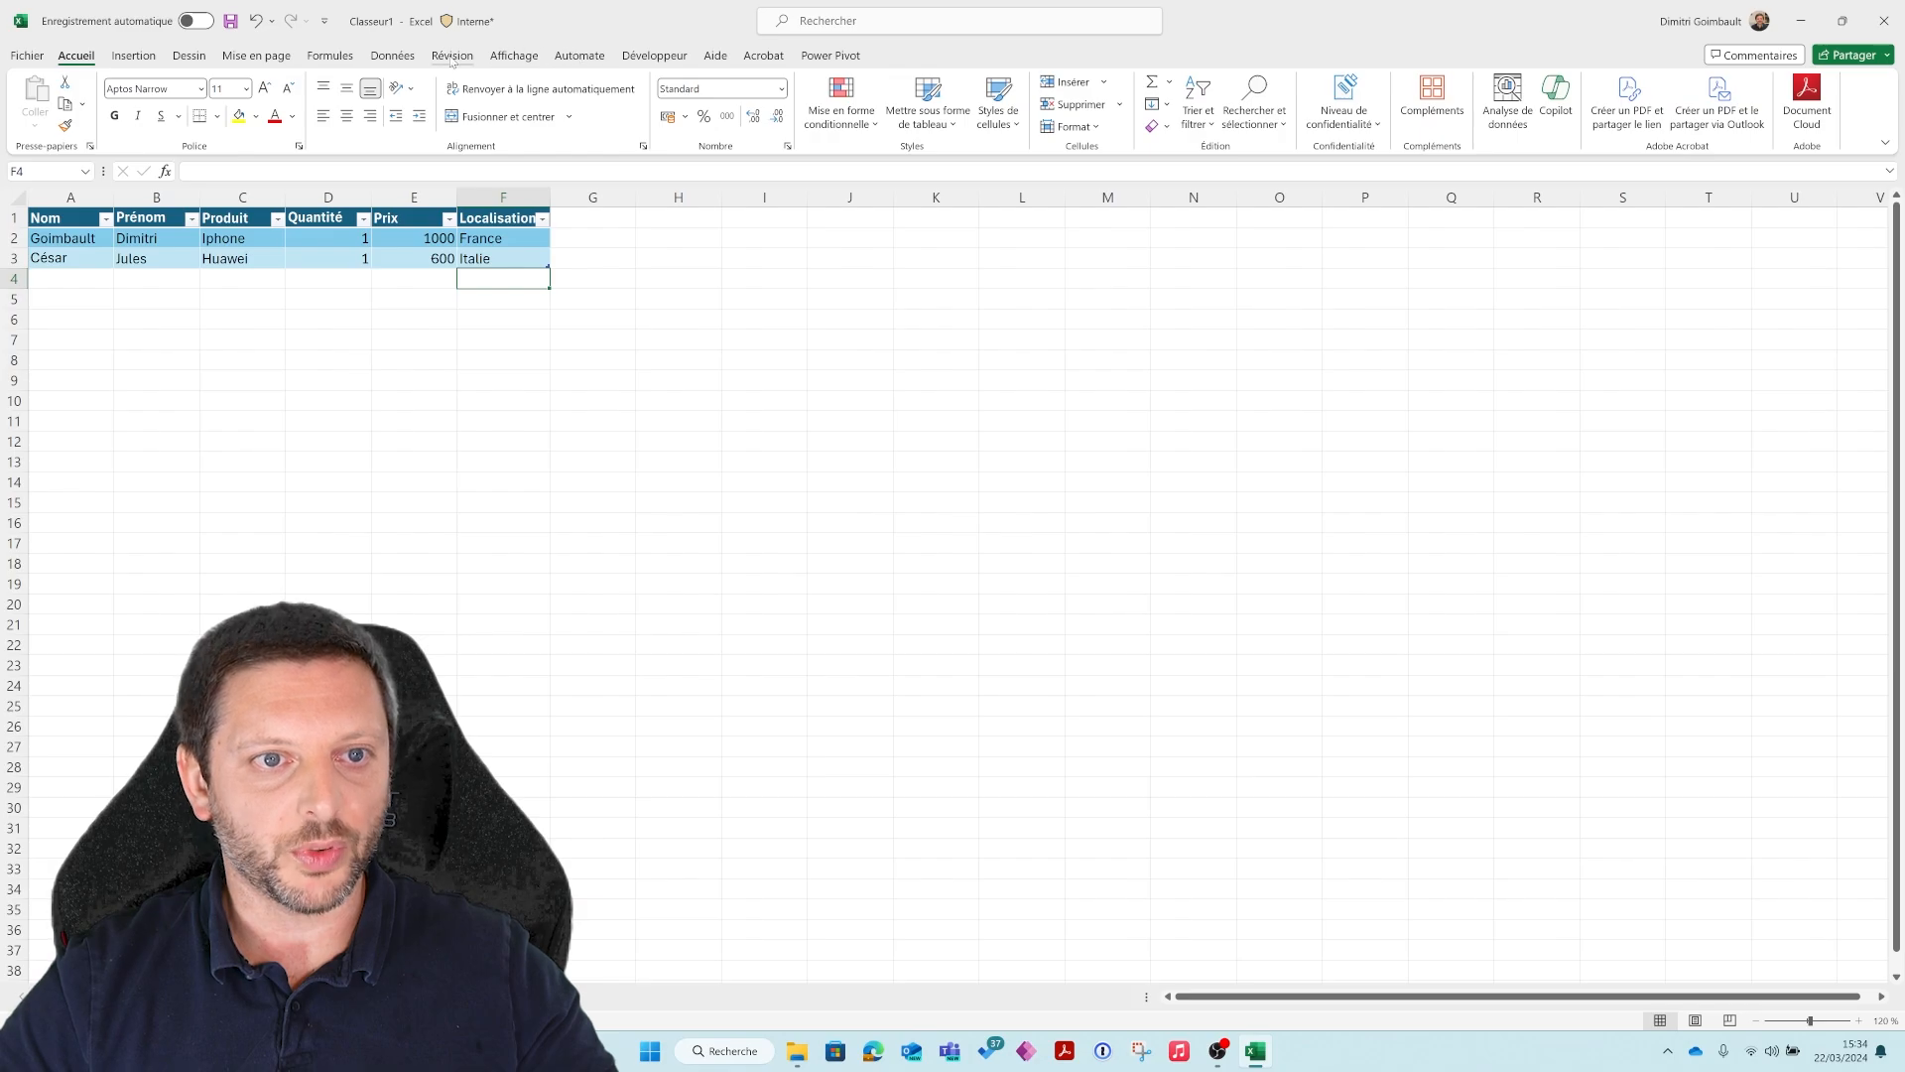
Choose the YouTube site's Documents partages folder "Lancement Automate à partir d'Excel" as the workbook's save location
left_click(601, 60)
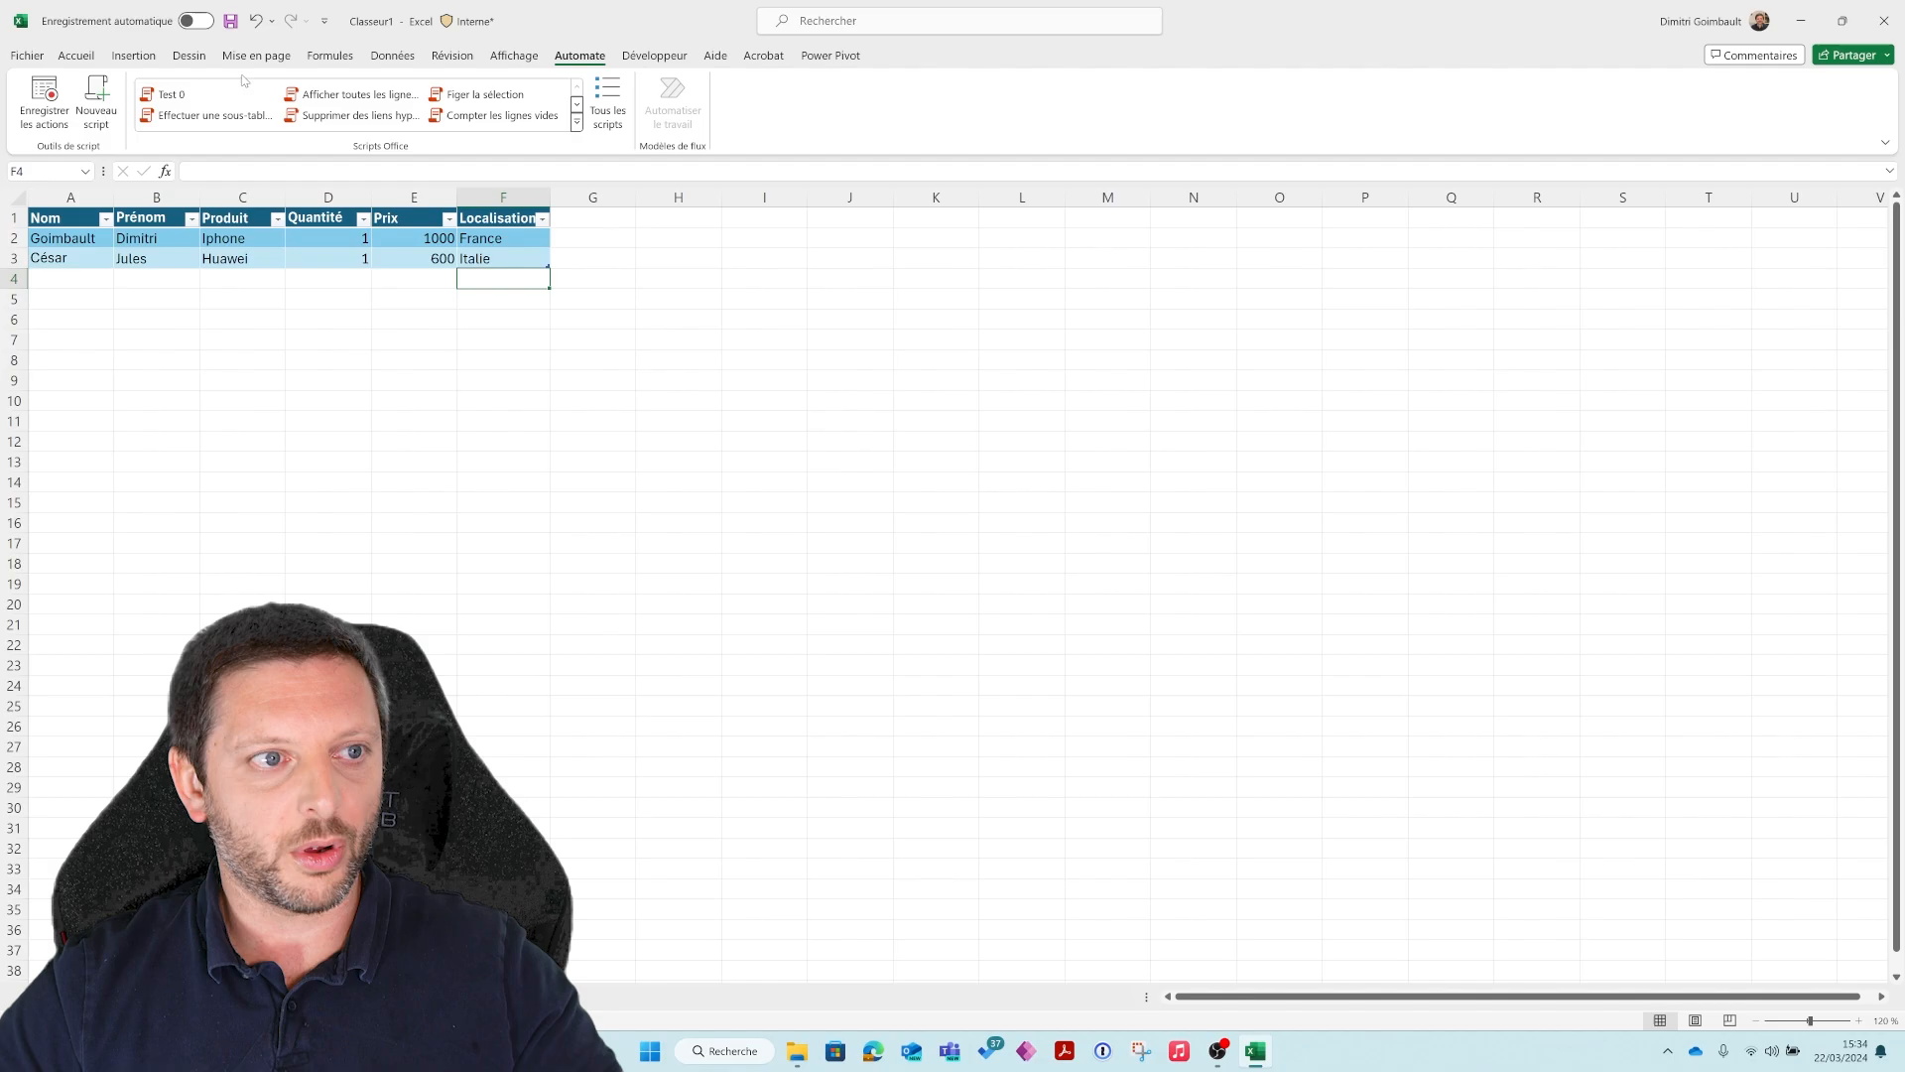
left_click(28, 55)
left_click(90, 341)
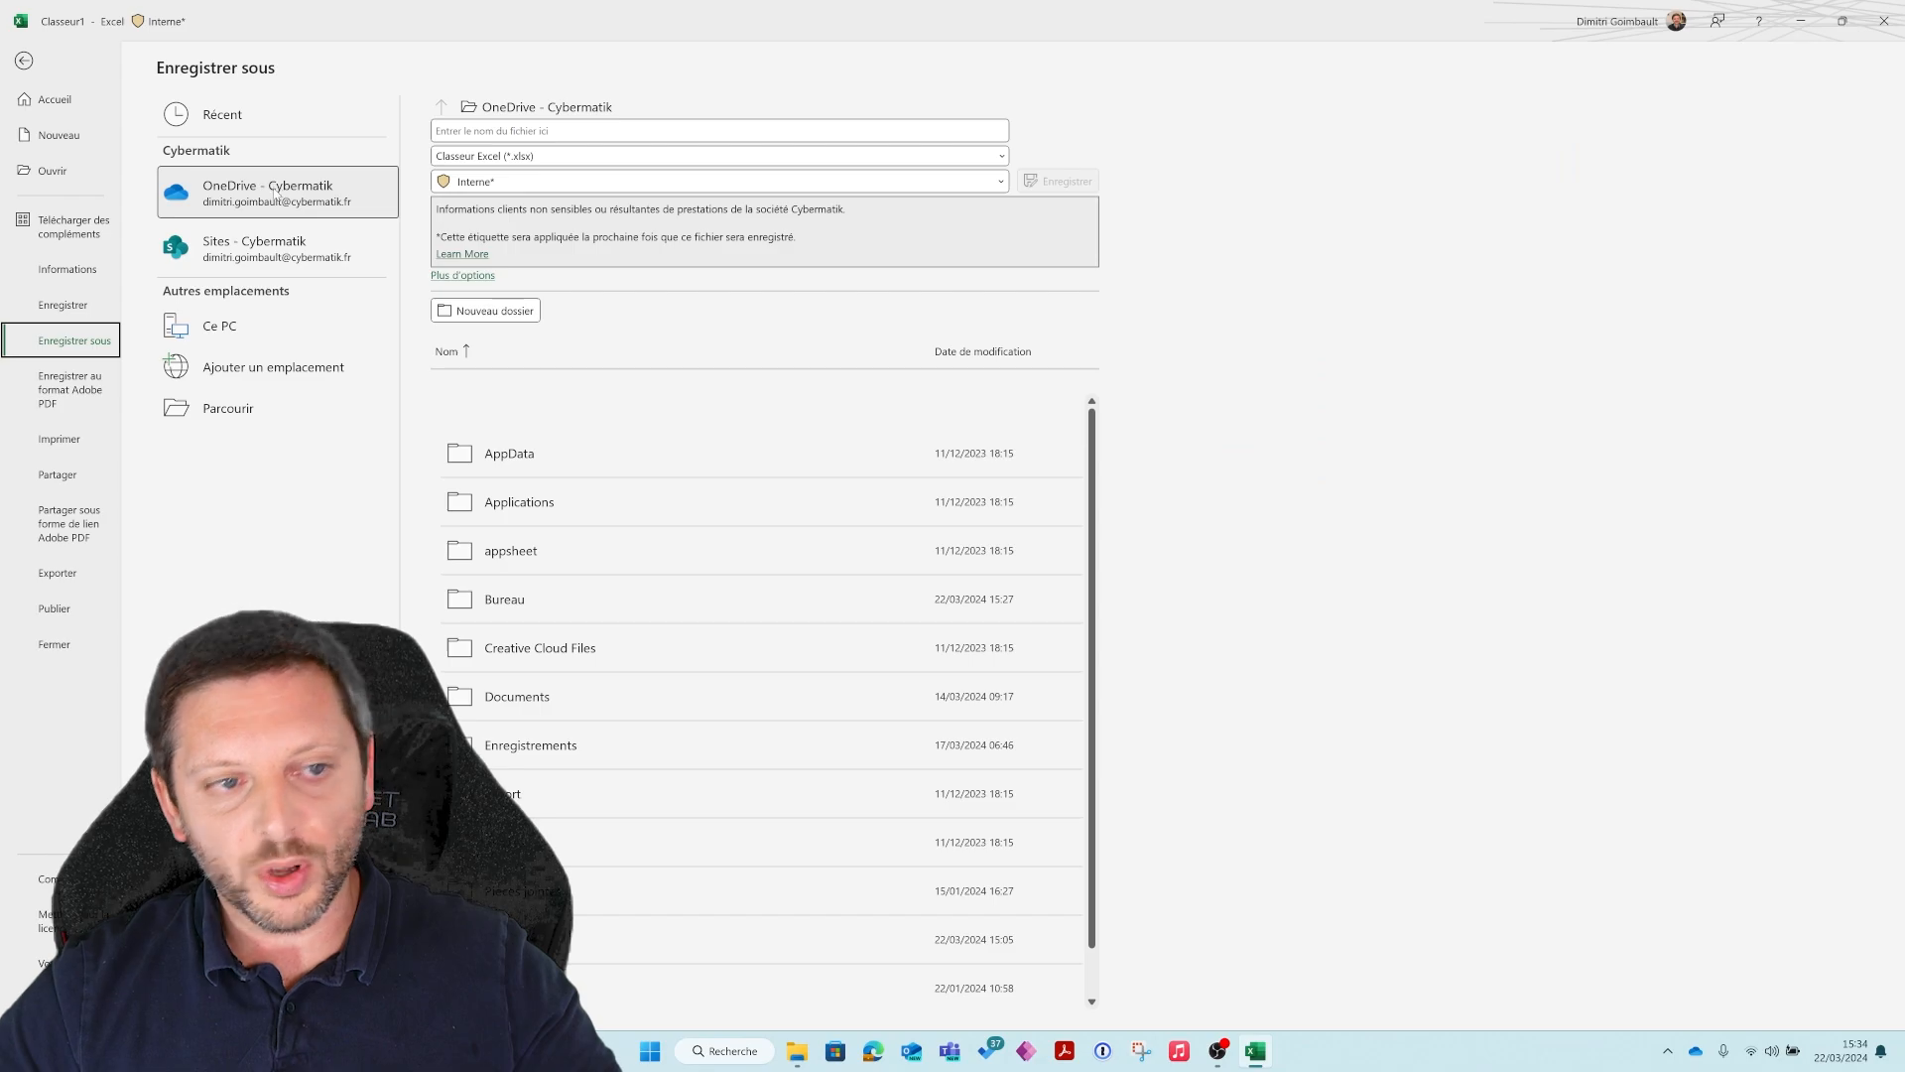
left_click(267, 244)
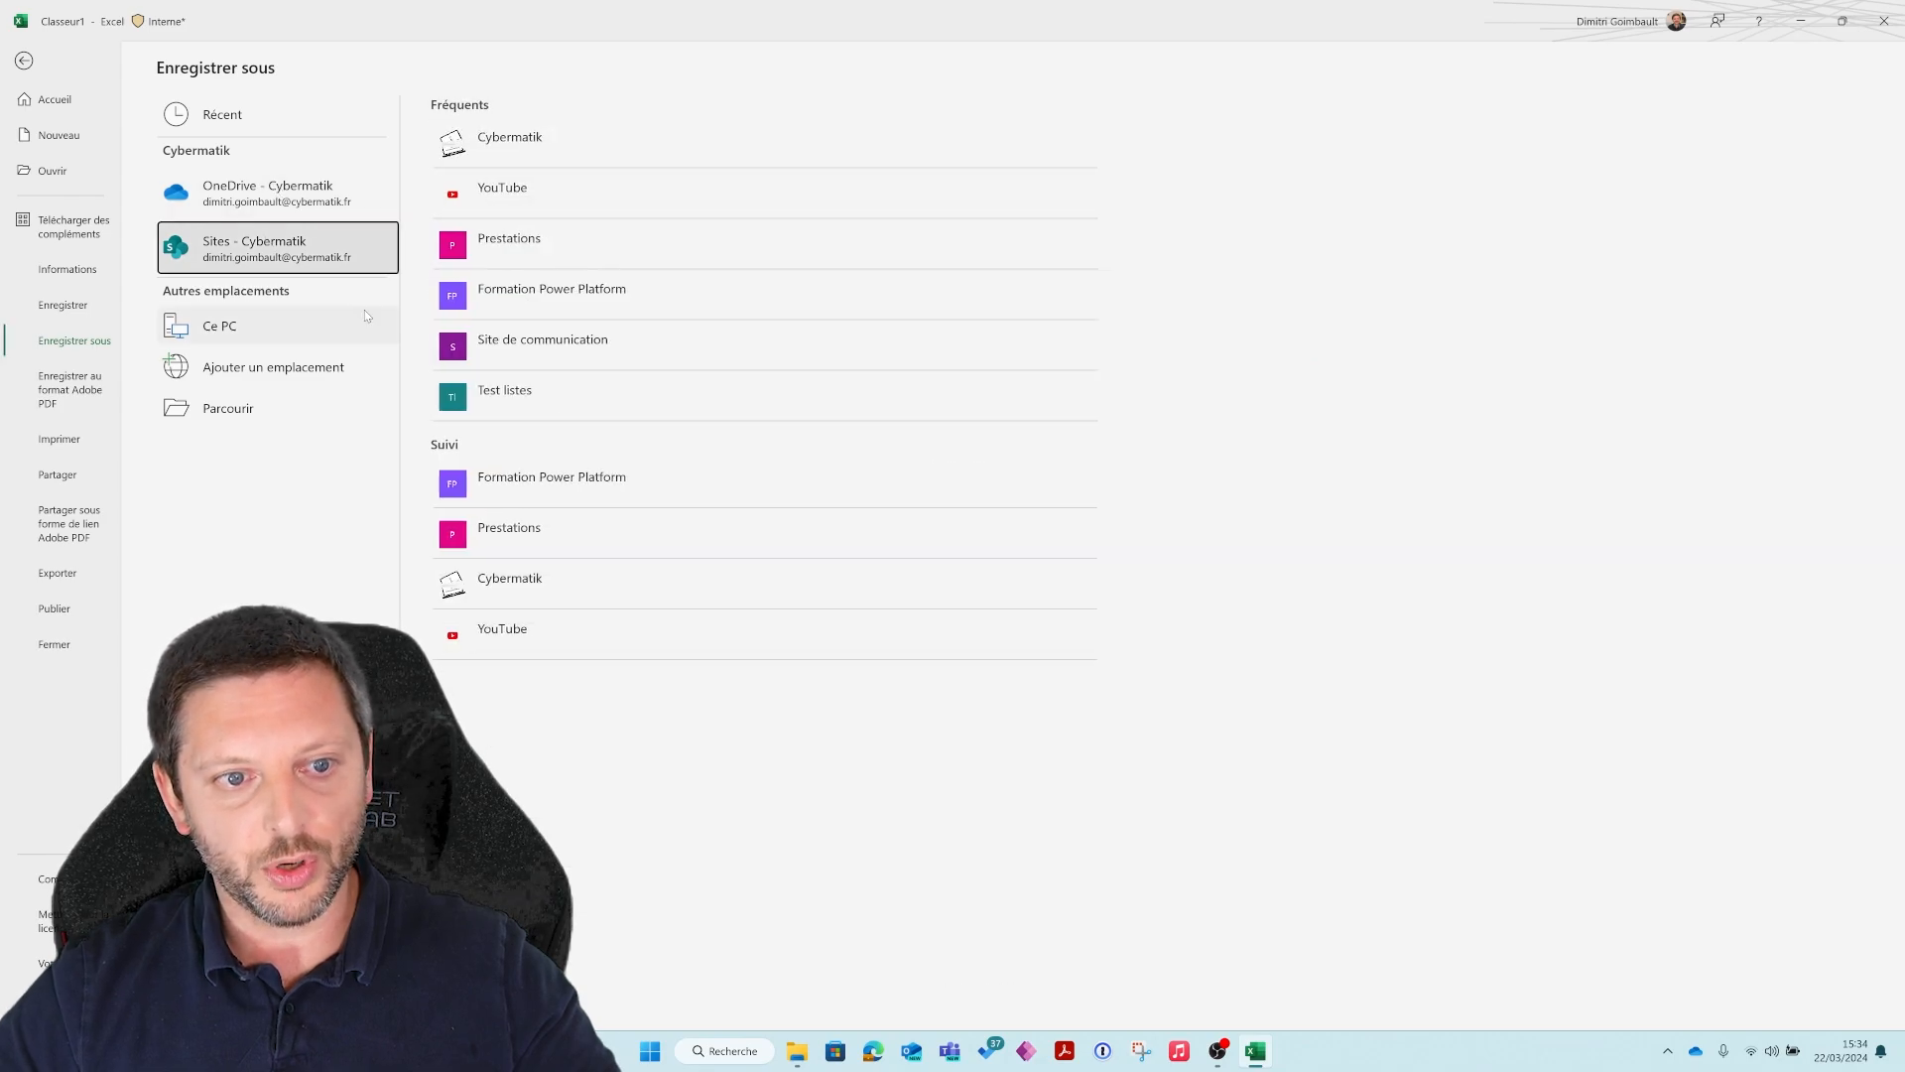
left_click(502, 190)
double_click(558, 429)
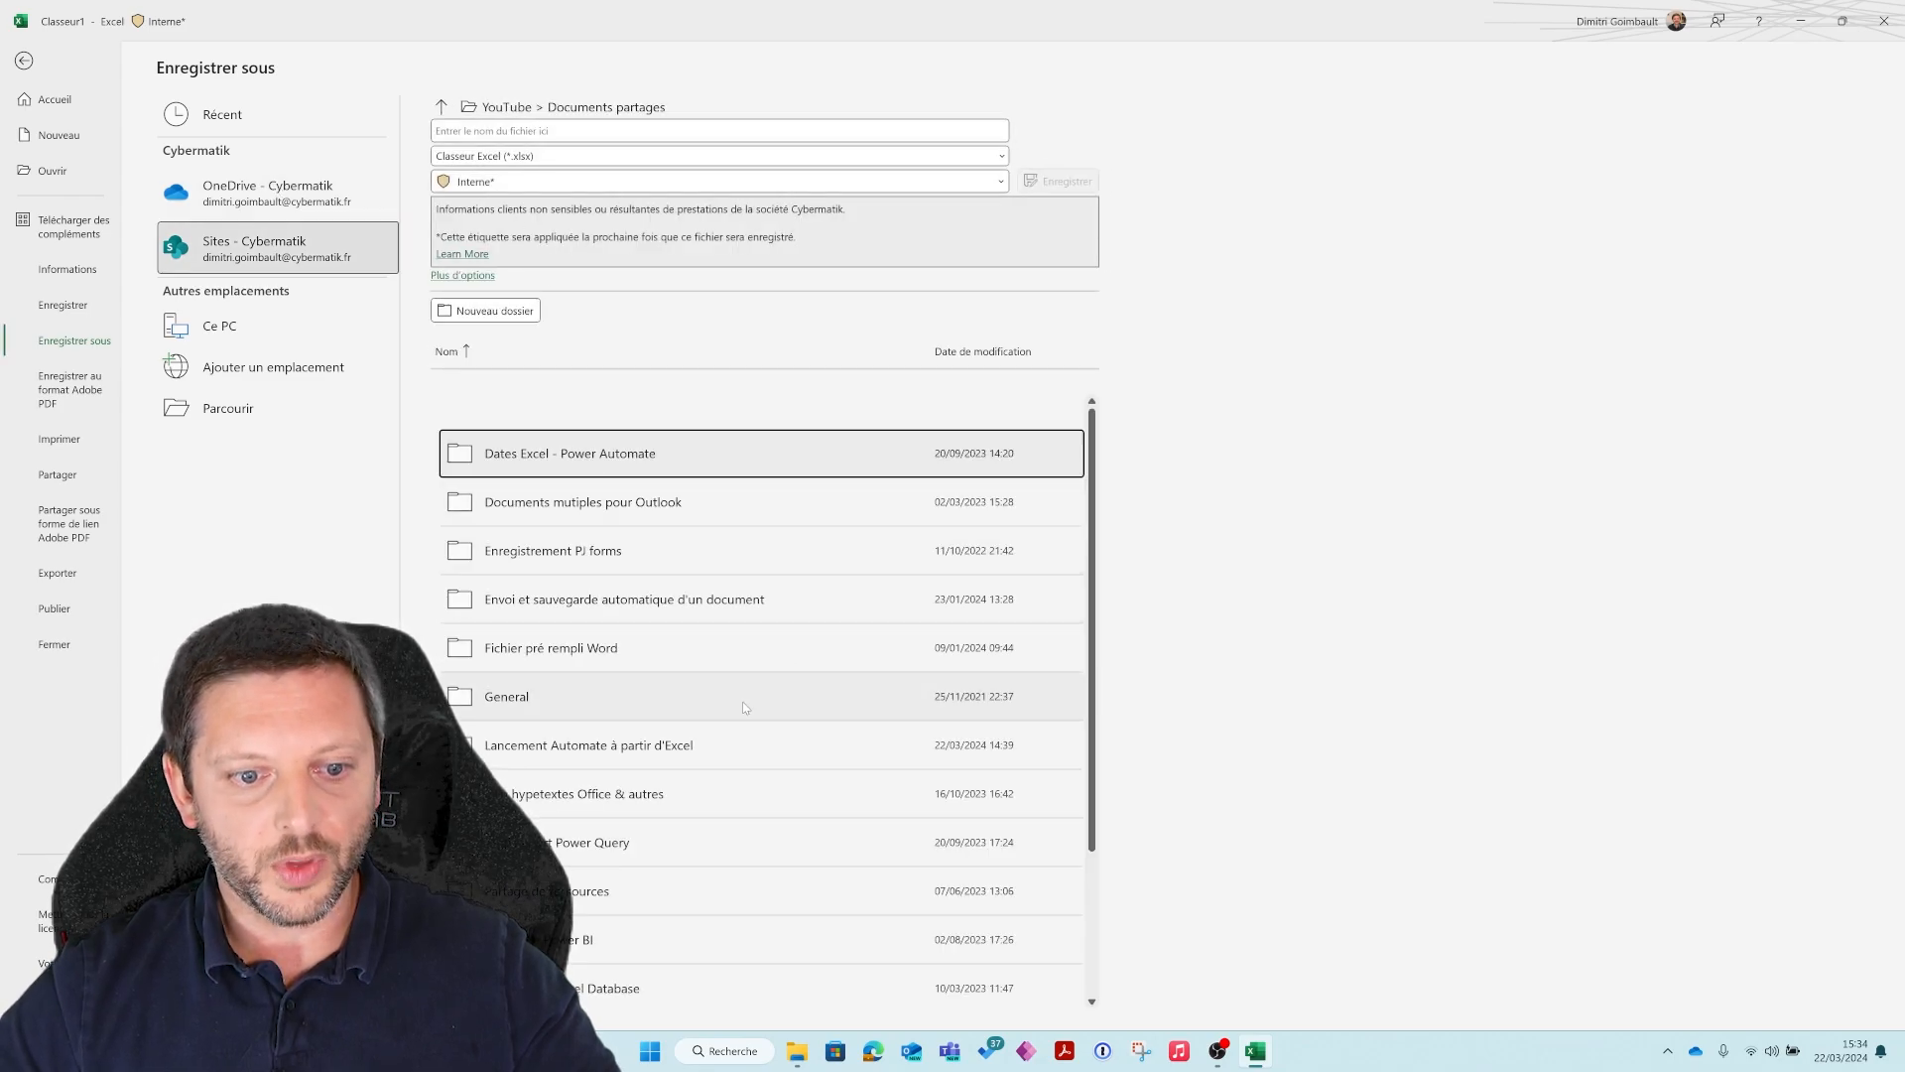
left_click(581, 752)
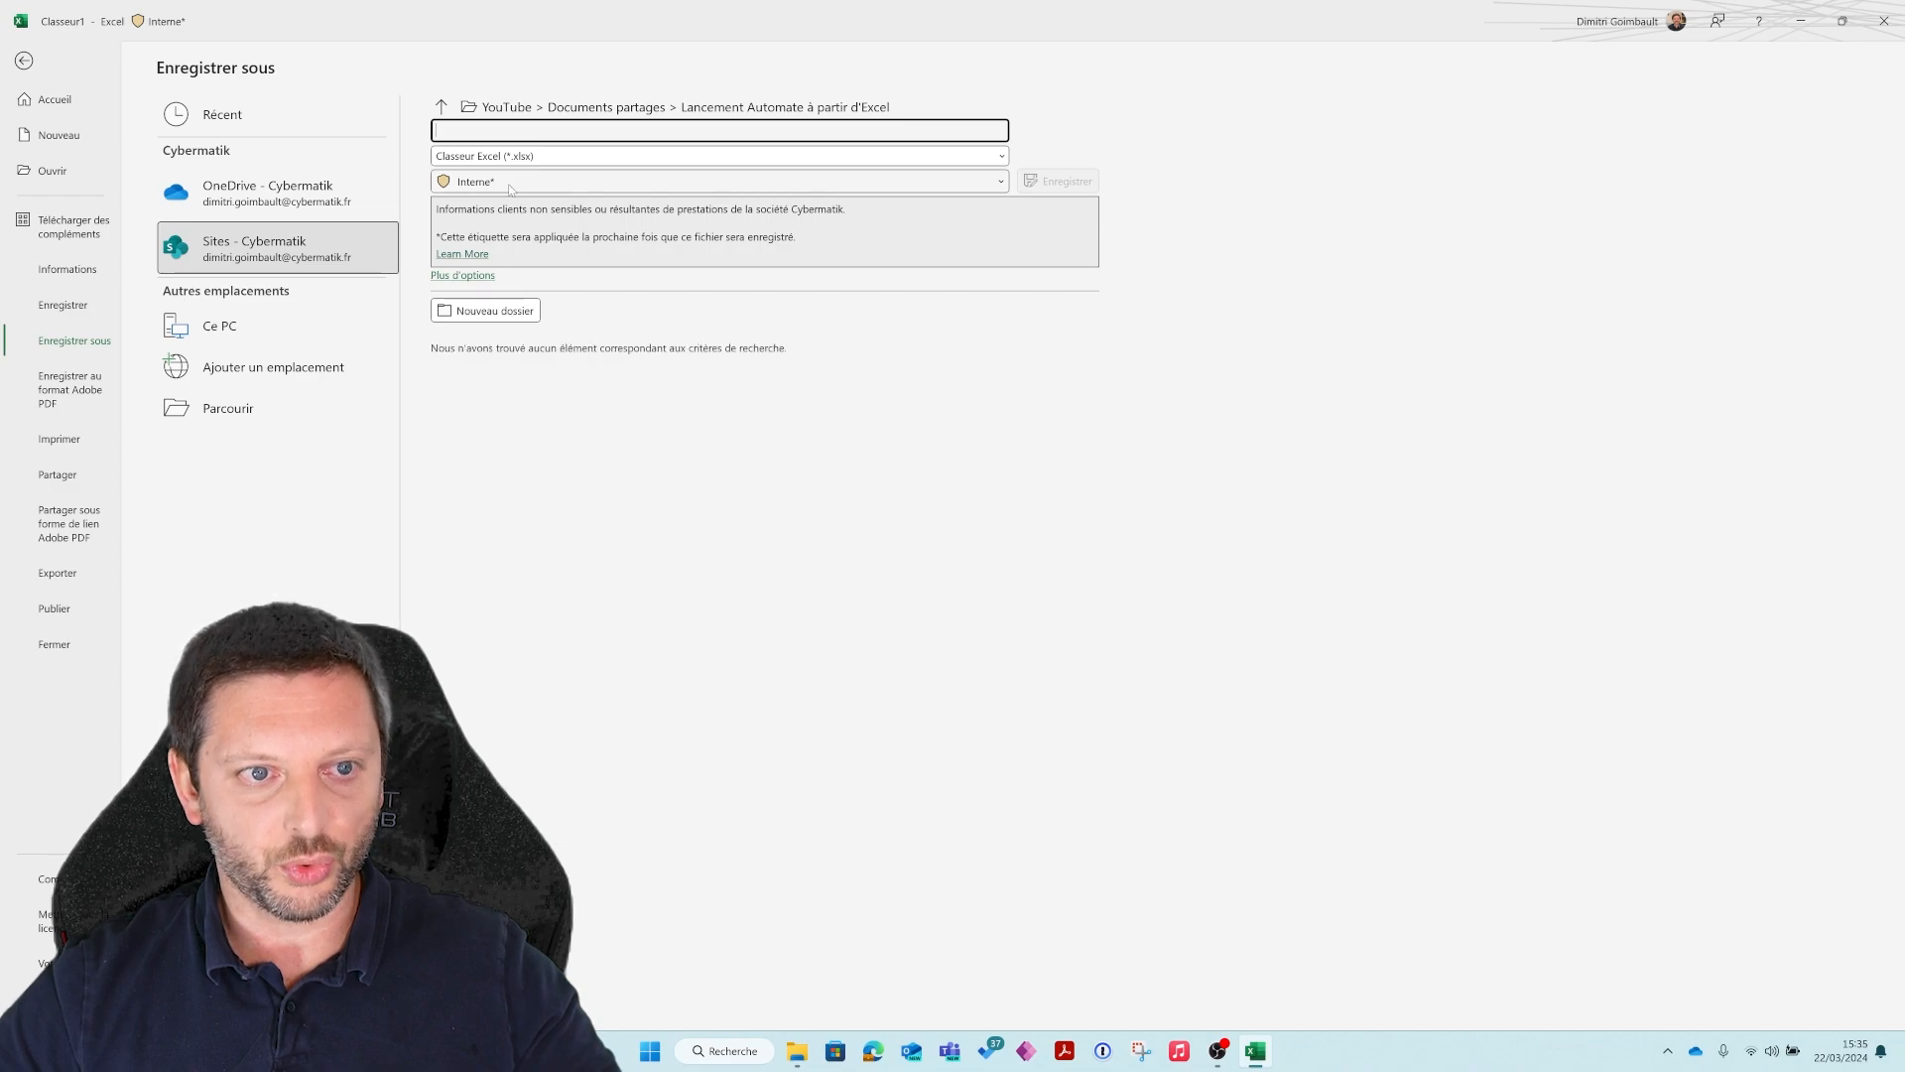
Save the workbook in this folder under the name "Fichier de référence"
type("Comma")
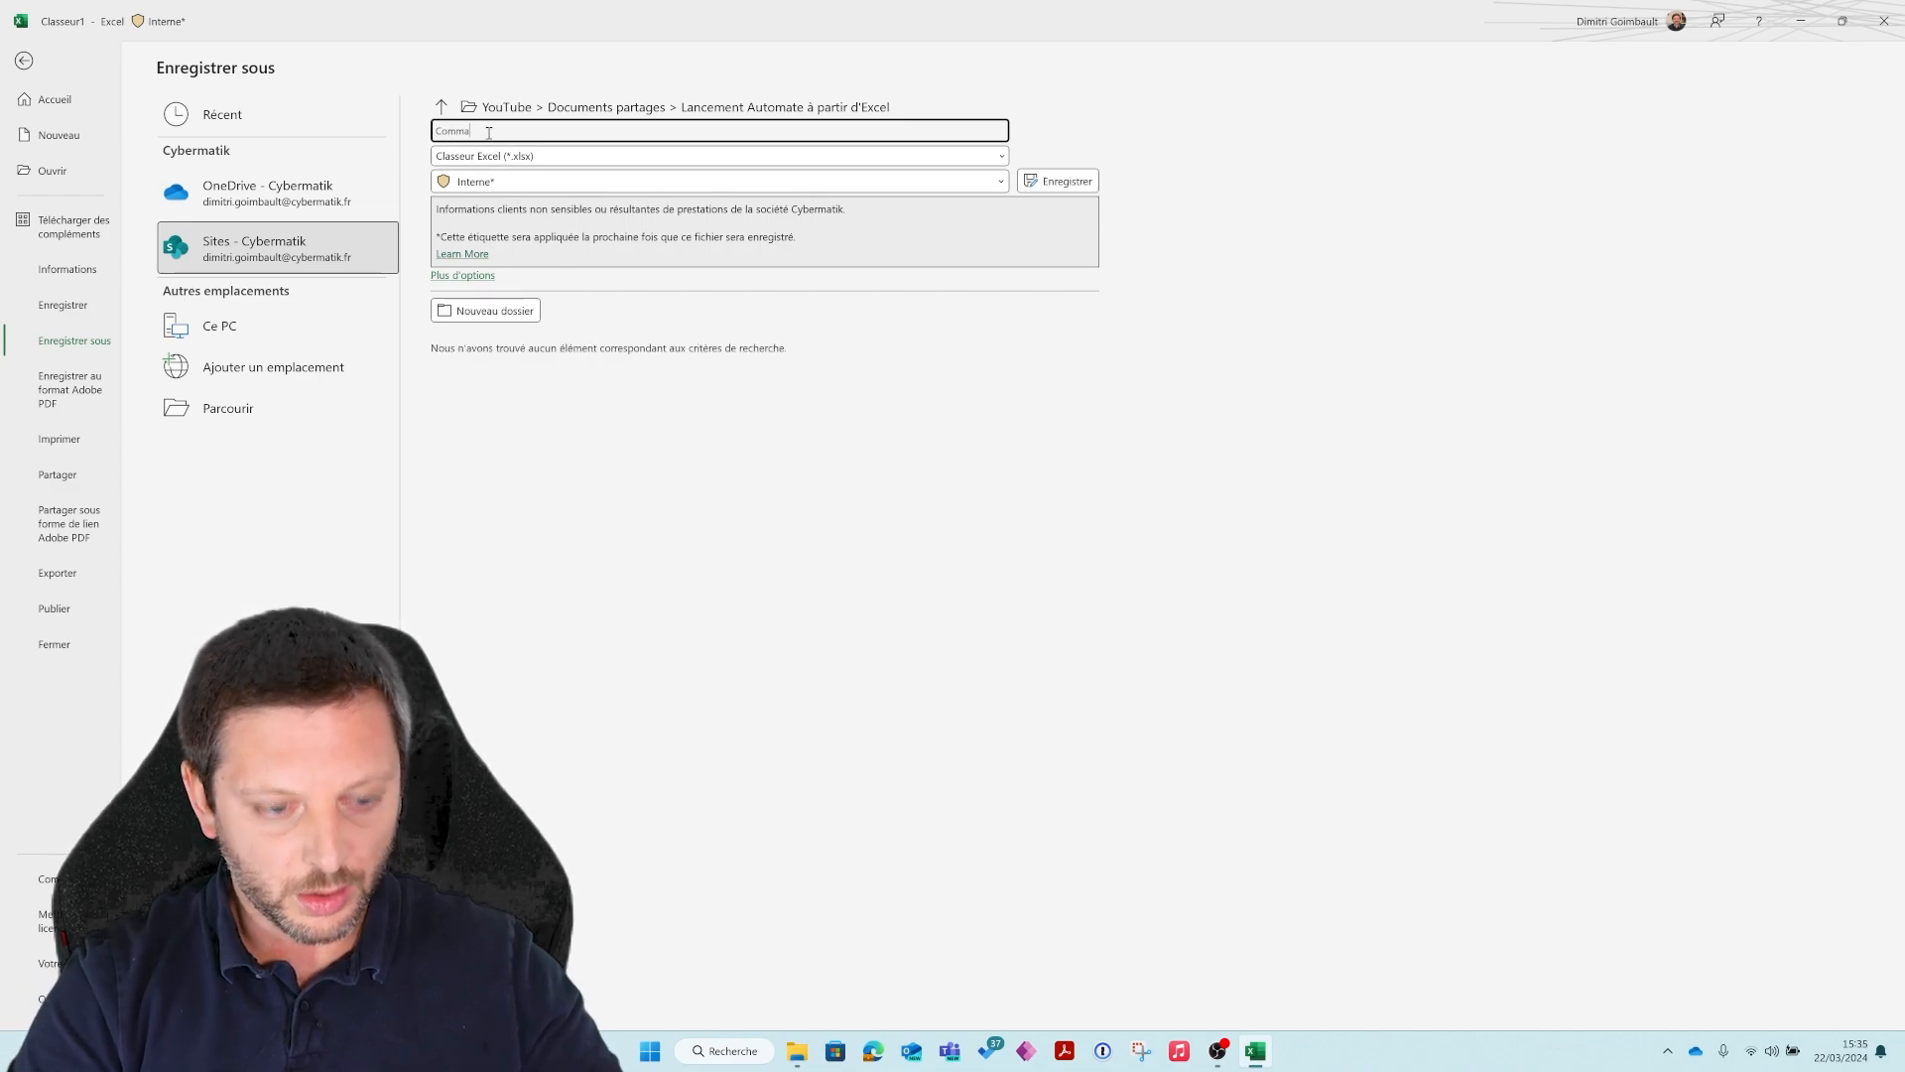
key("BackSpace")
key("BackSpace")
key("BackSpace")
type("Fichier de référence")
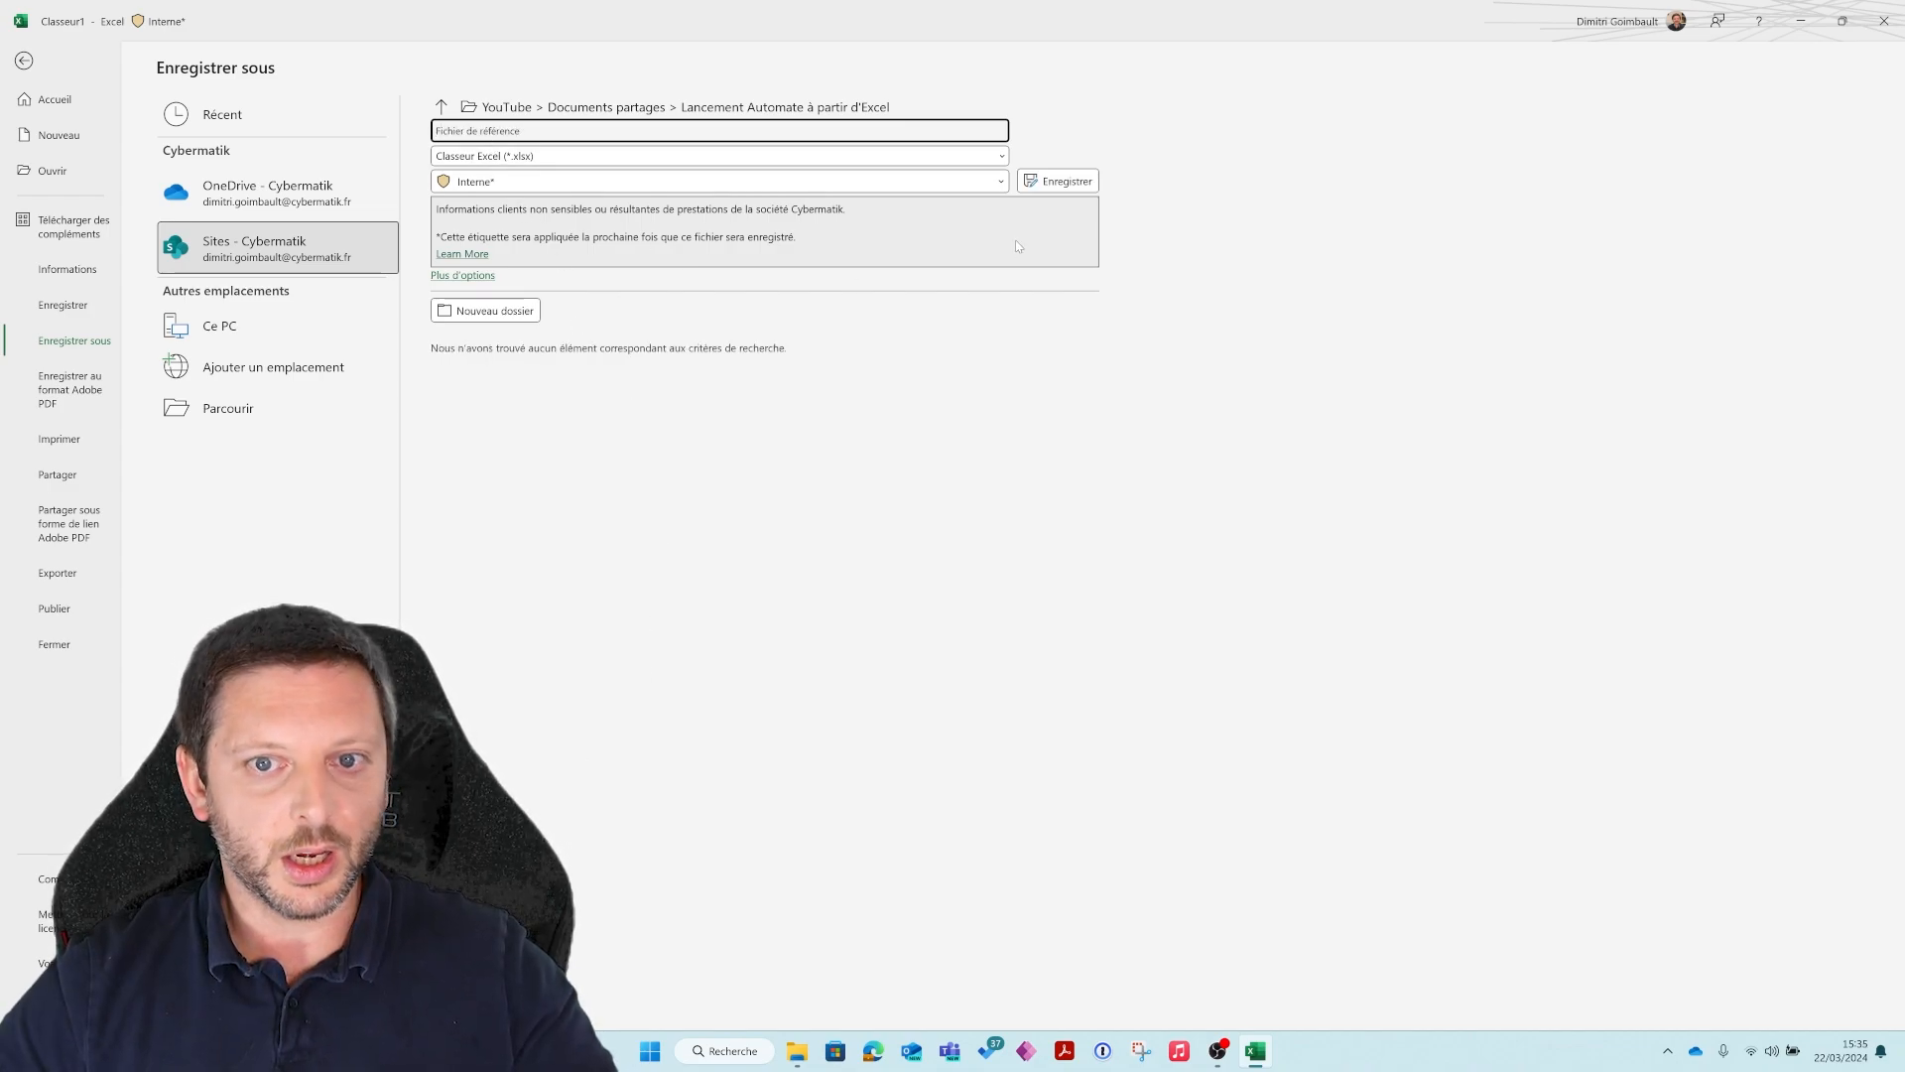
left_click(1069, 189)
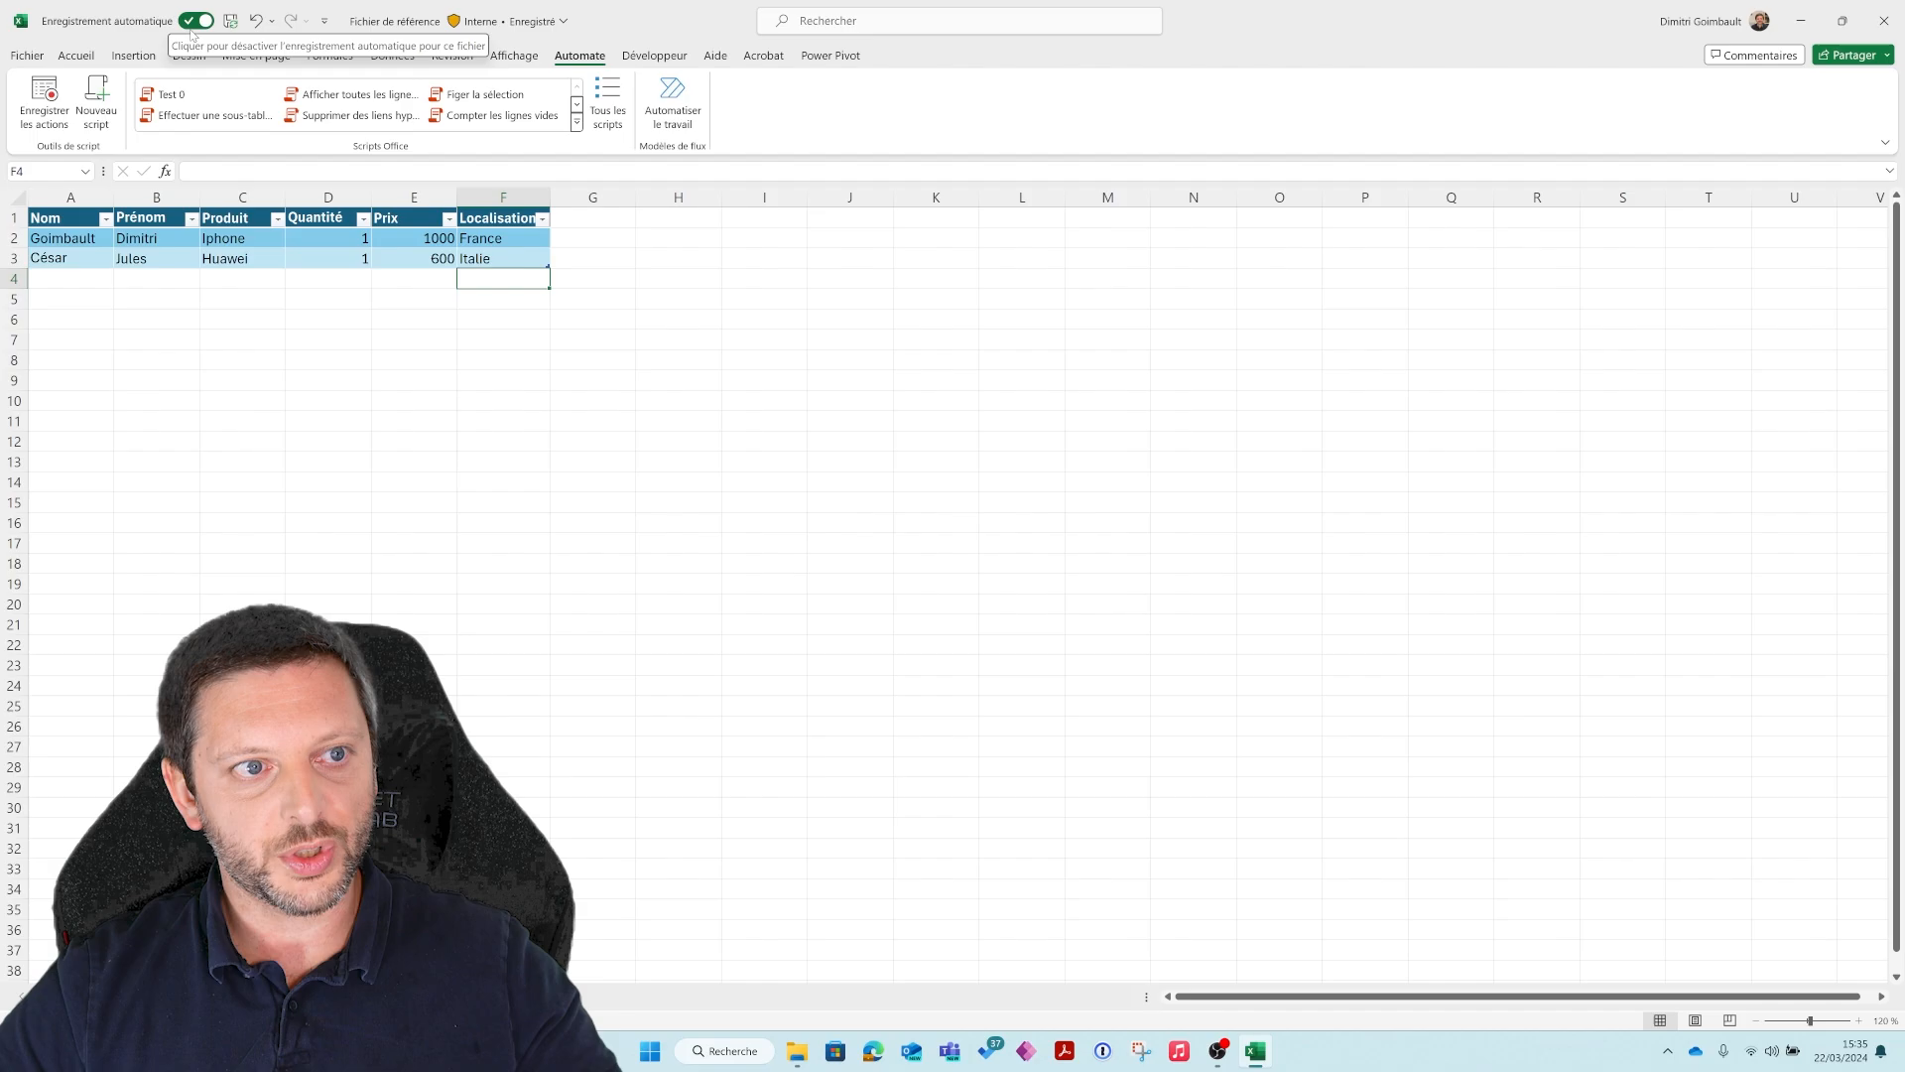
Open the workbook's Power Automate flows, browse the popular templates and open the full template list in the browser
key("Up")
key("Up")
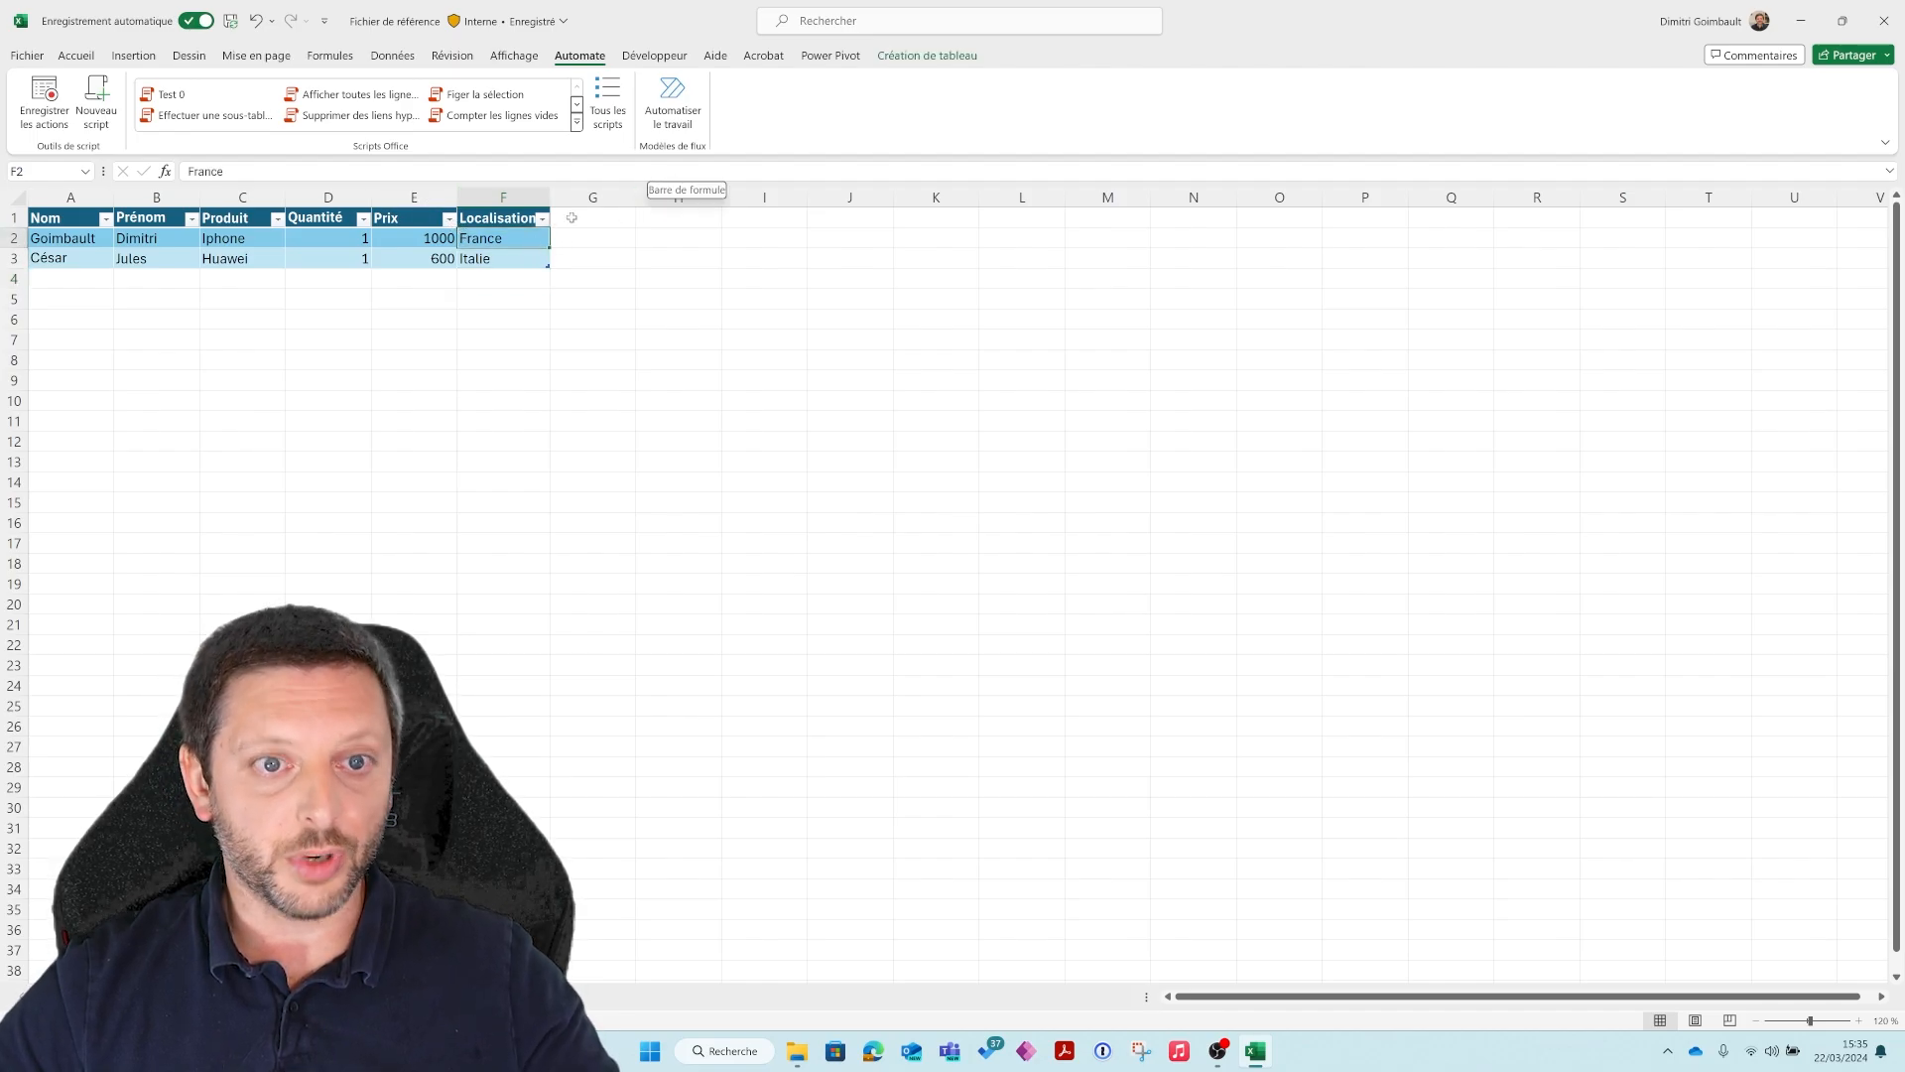
left_click(678, 98)
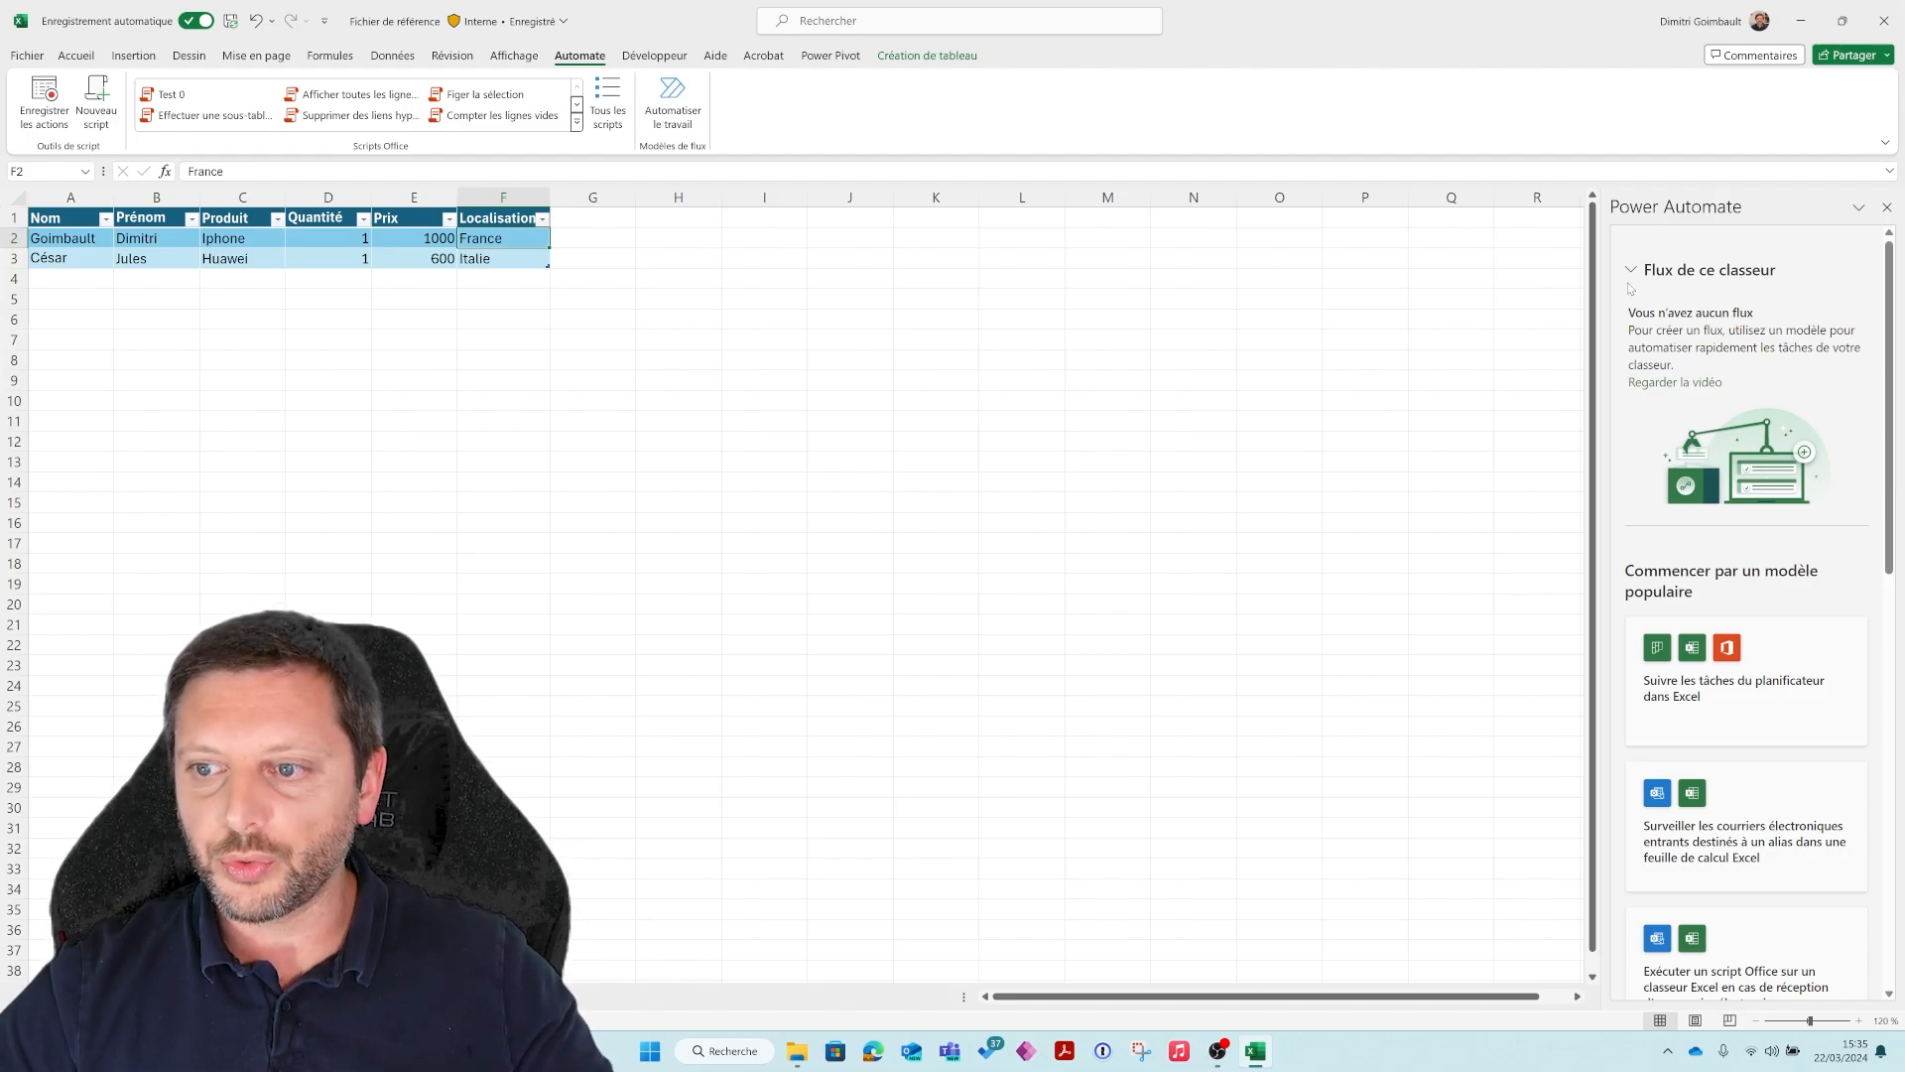
scroll(1729, 794, "down", 10)
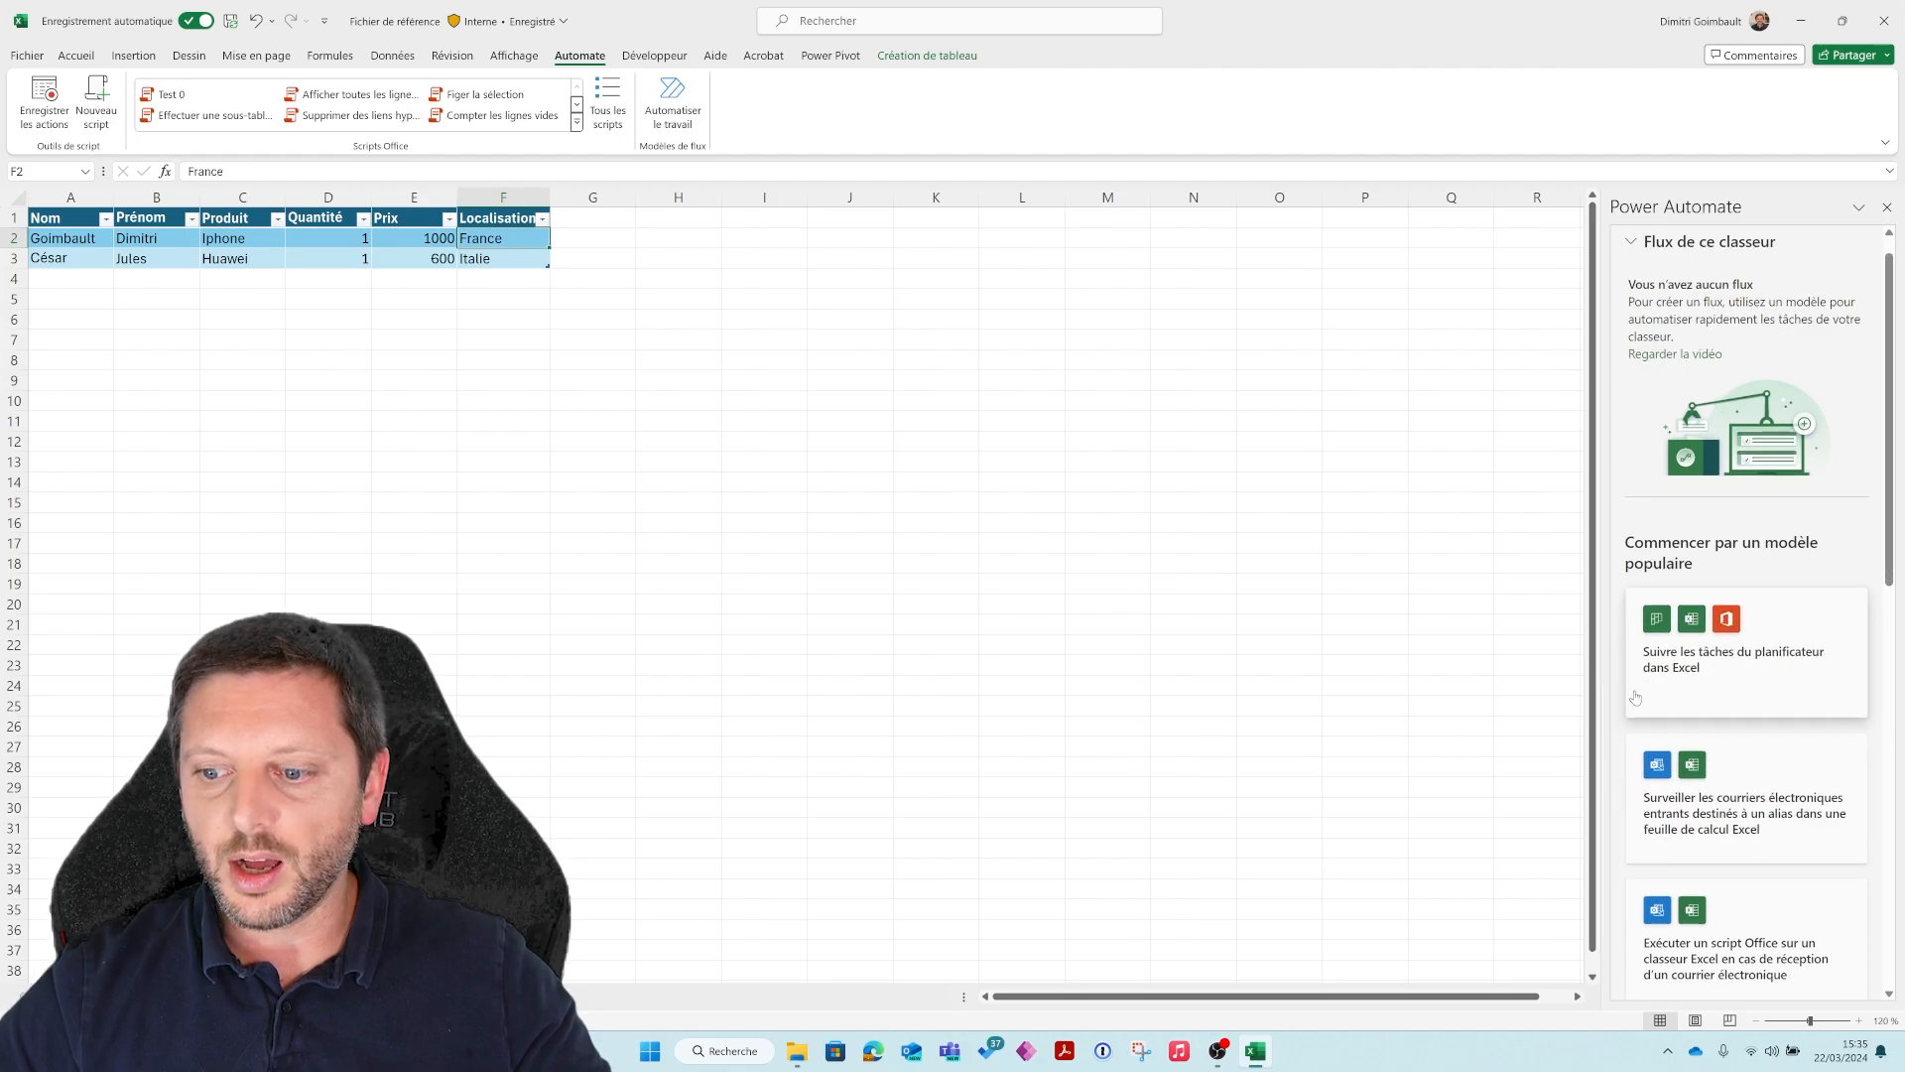
scroll(1729, 794, "up", 5)
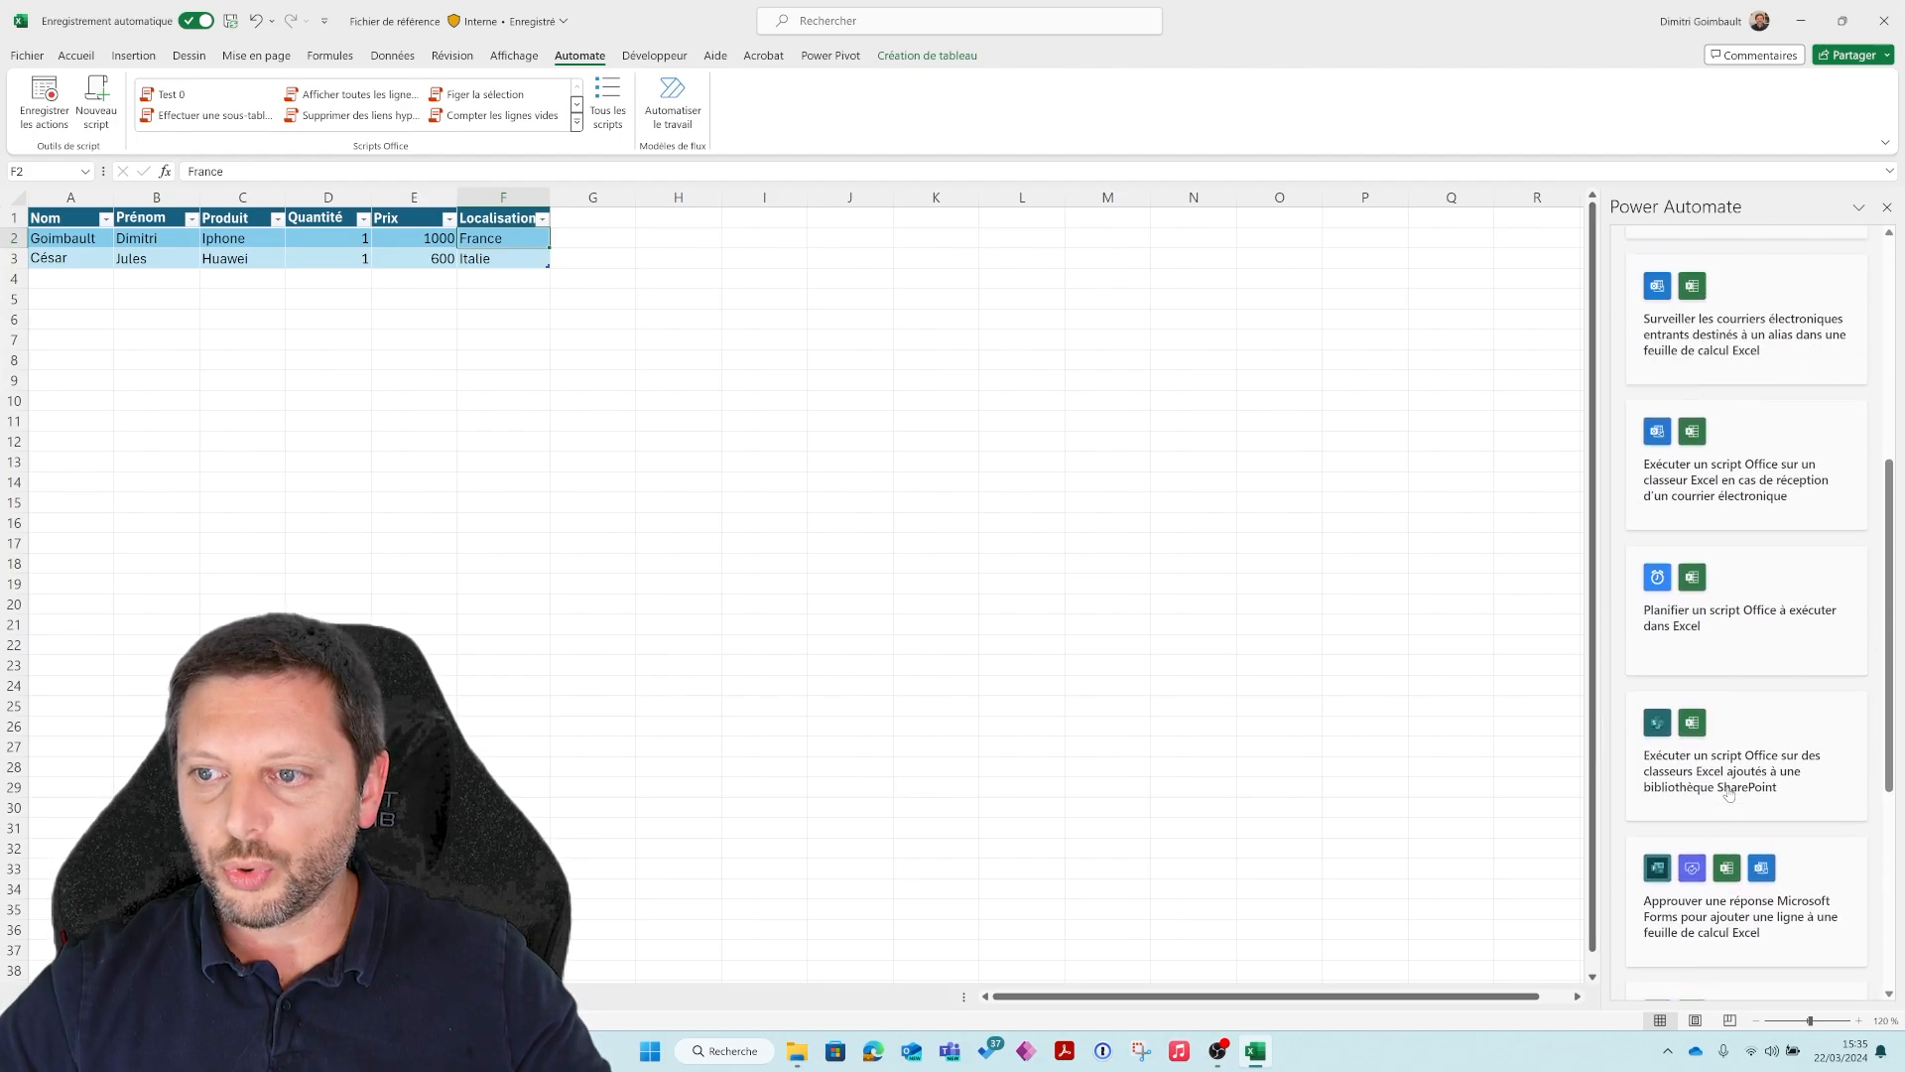
scroll(1729, 794, "down", 5)
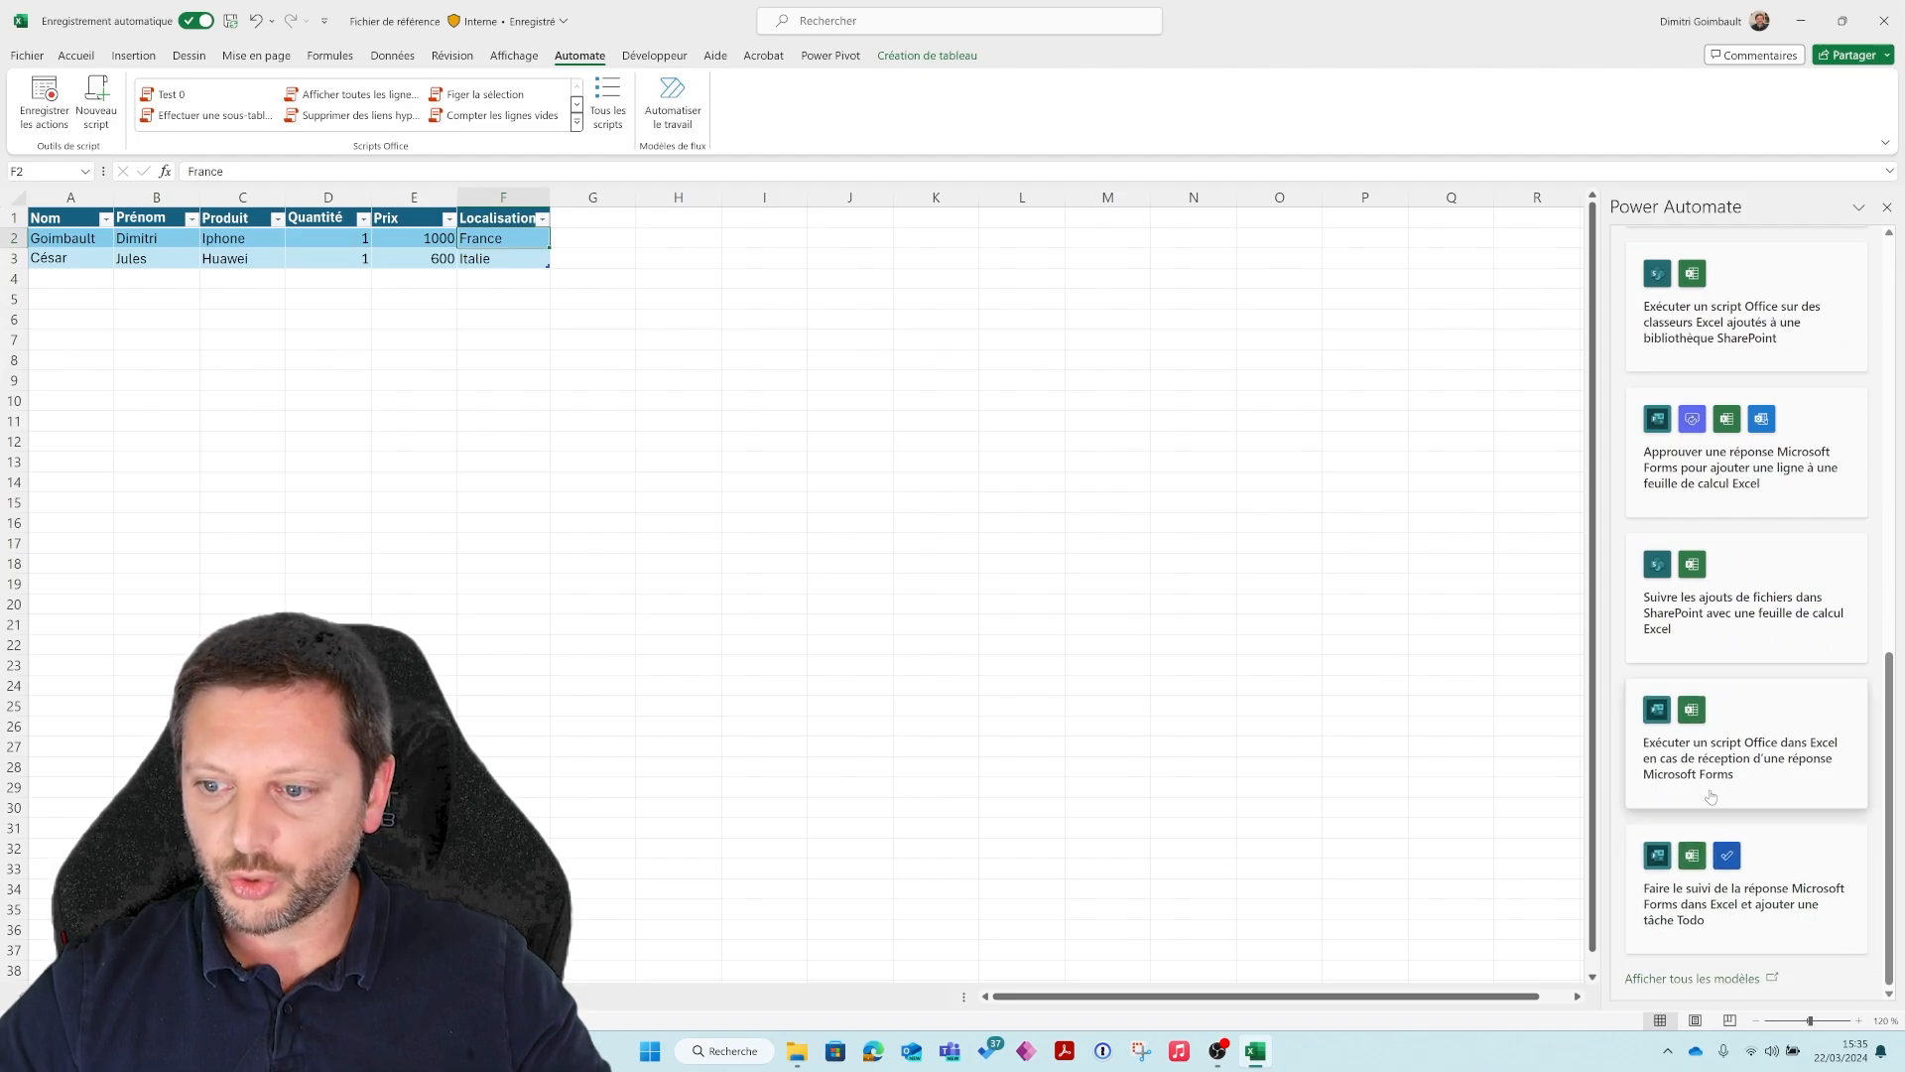
left_click(1717, 982)
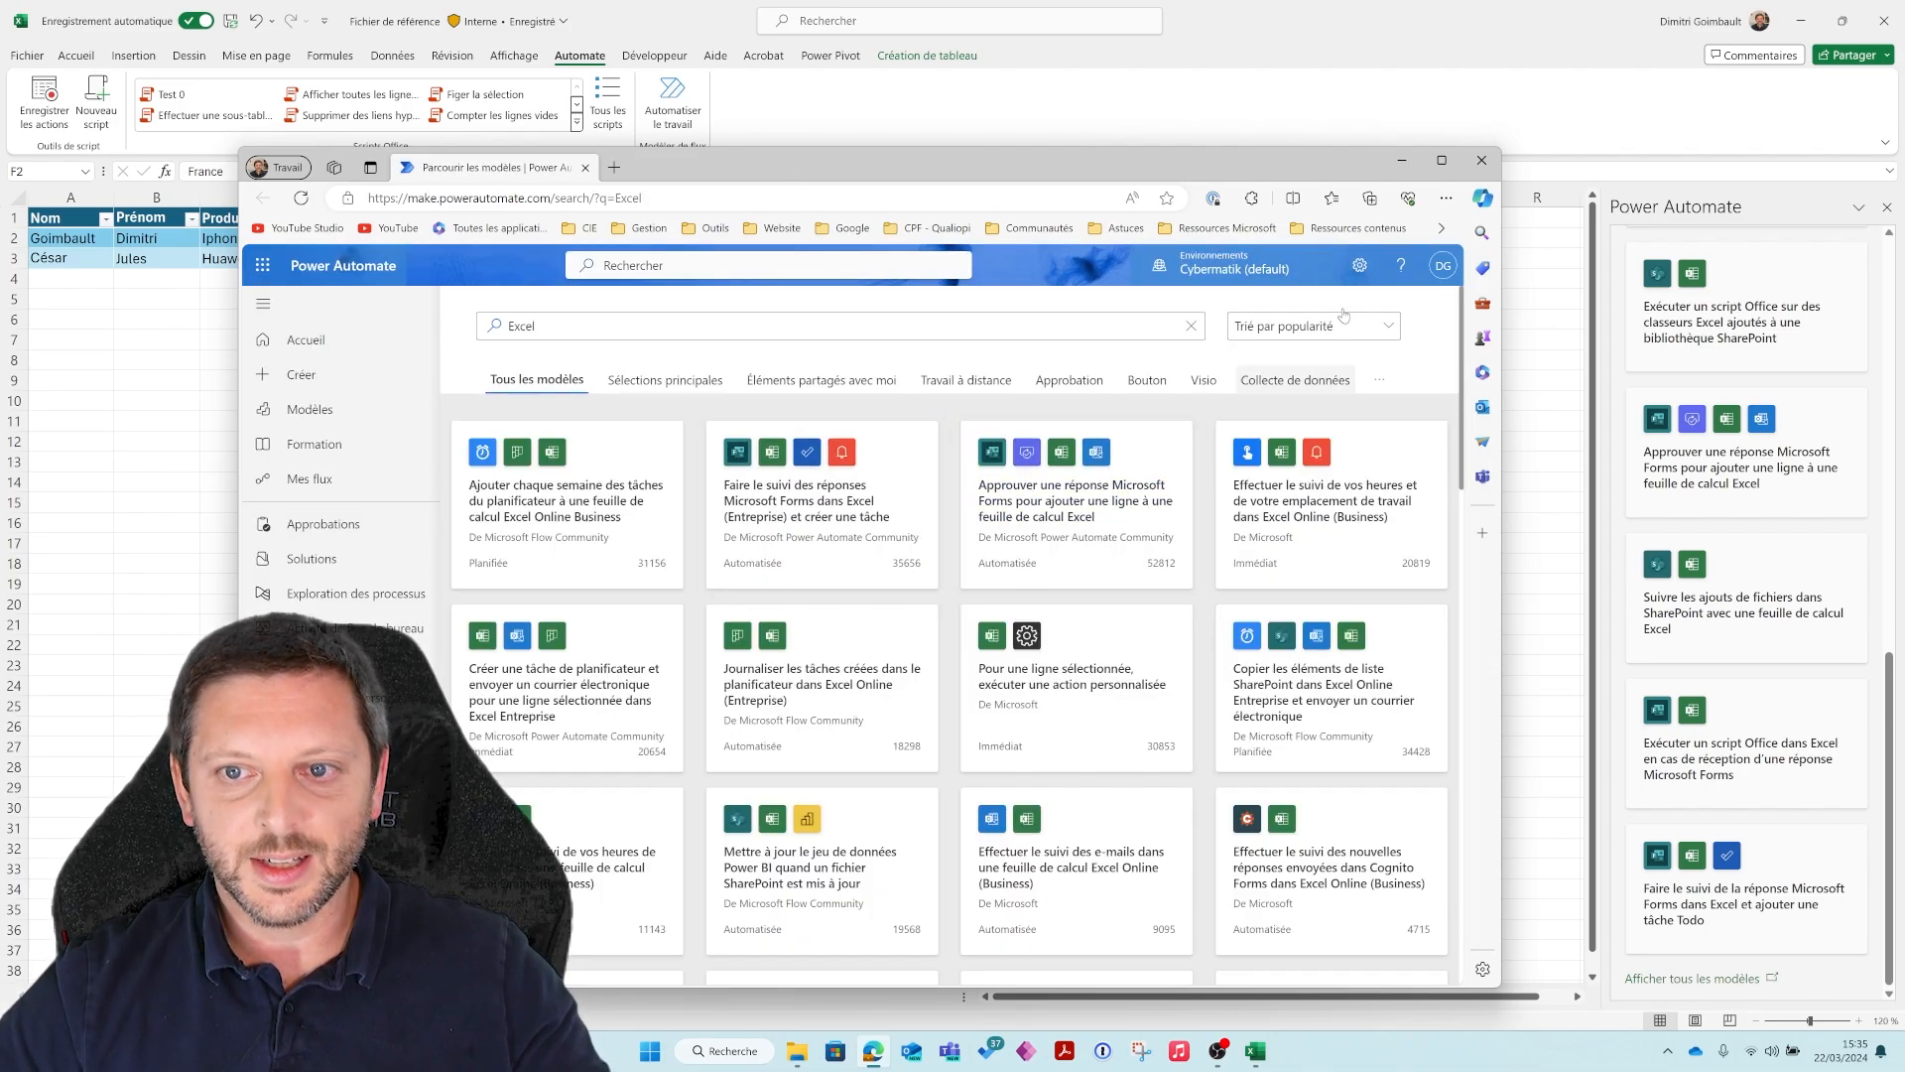
Maximize the Power Automate window and examine the available environments and the details of Cybermatik (default)
left_click(1442, 160)
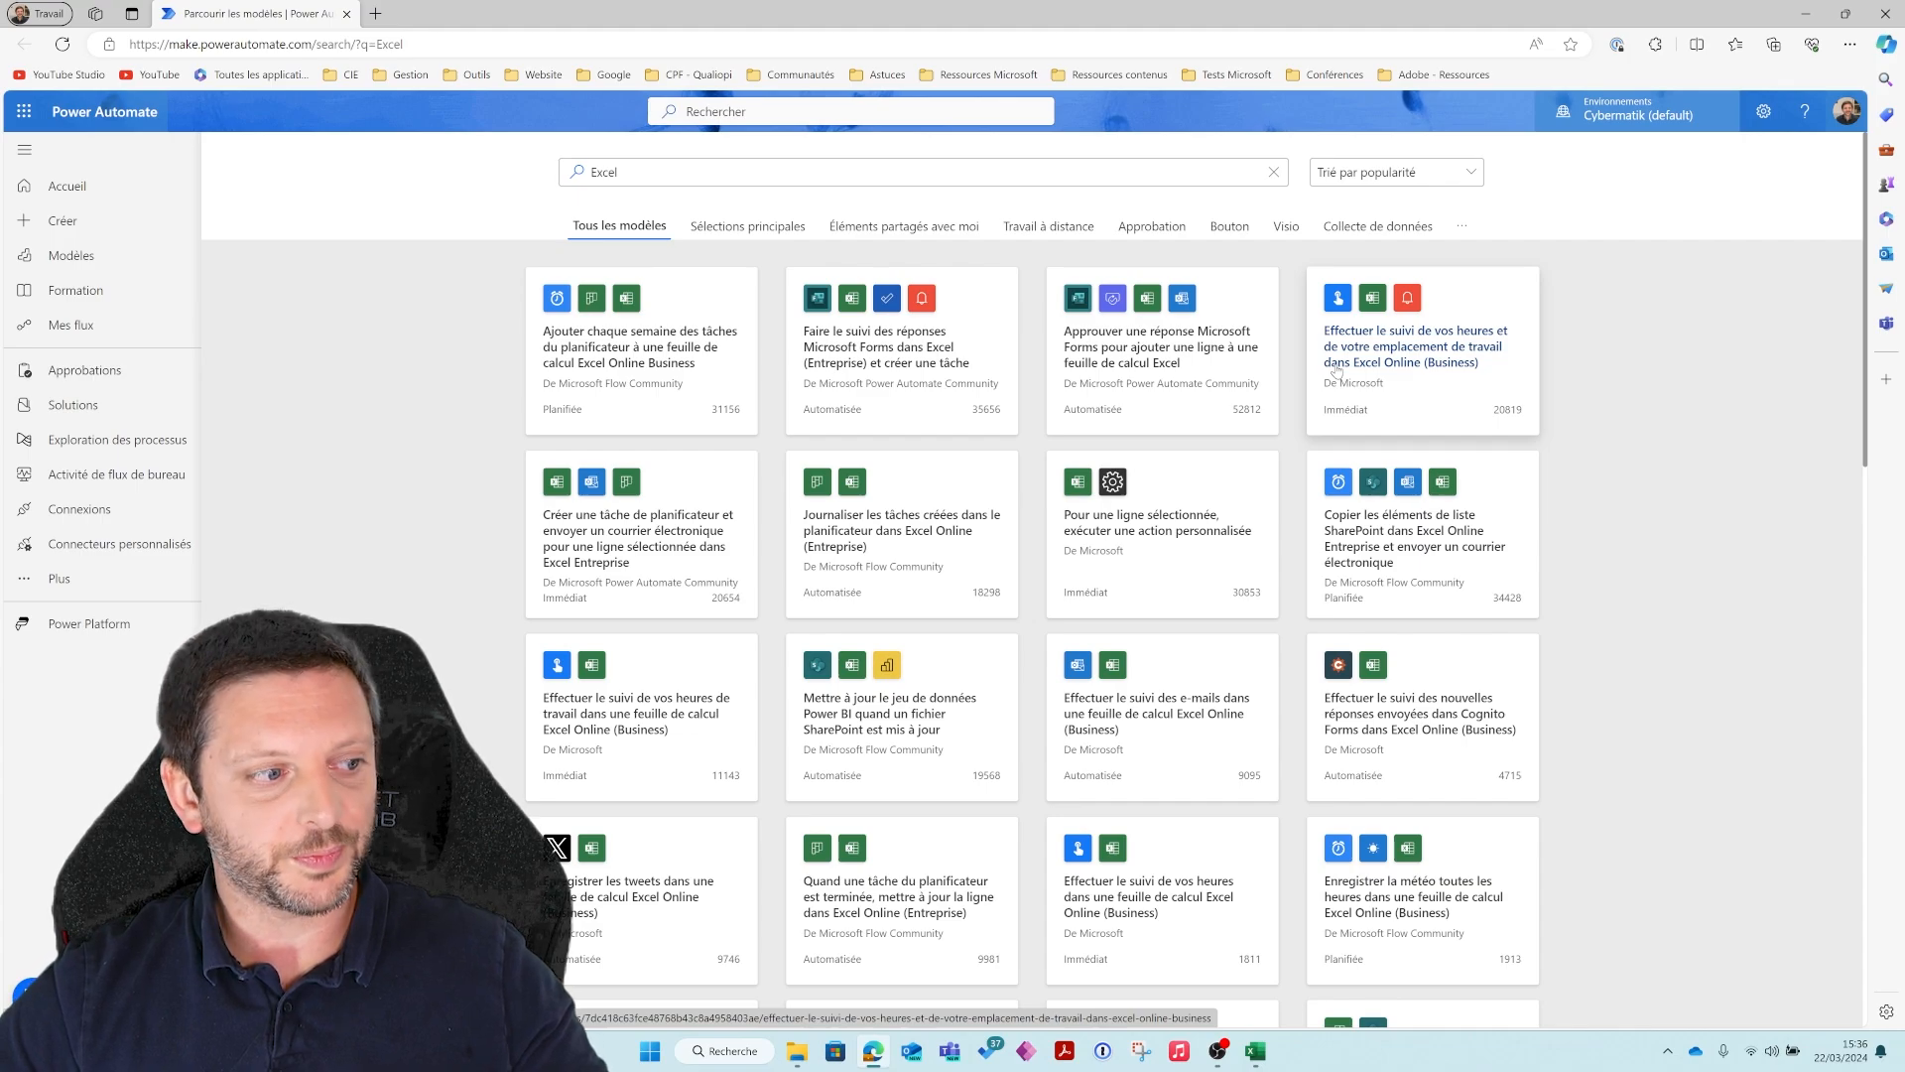
left_click(1647, 113)
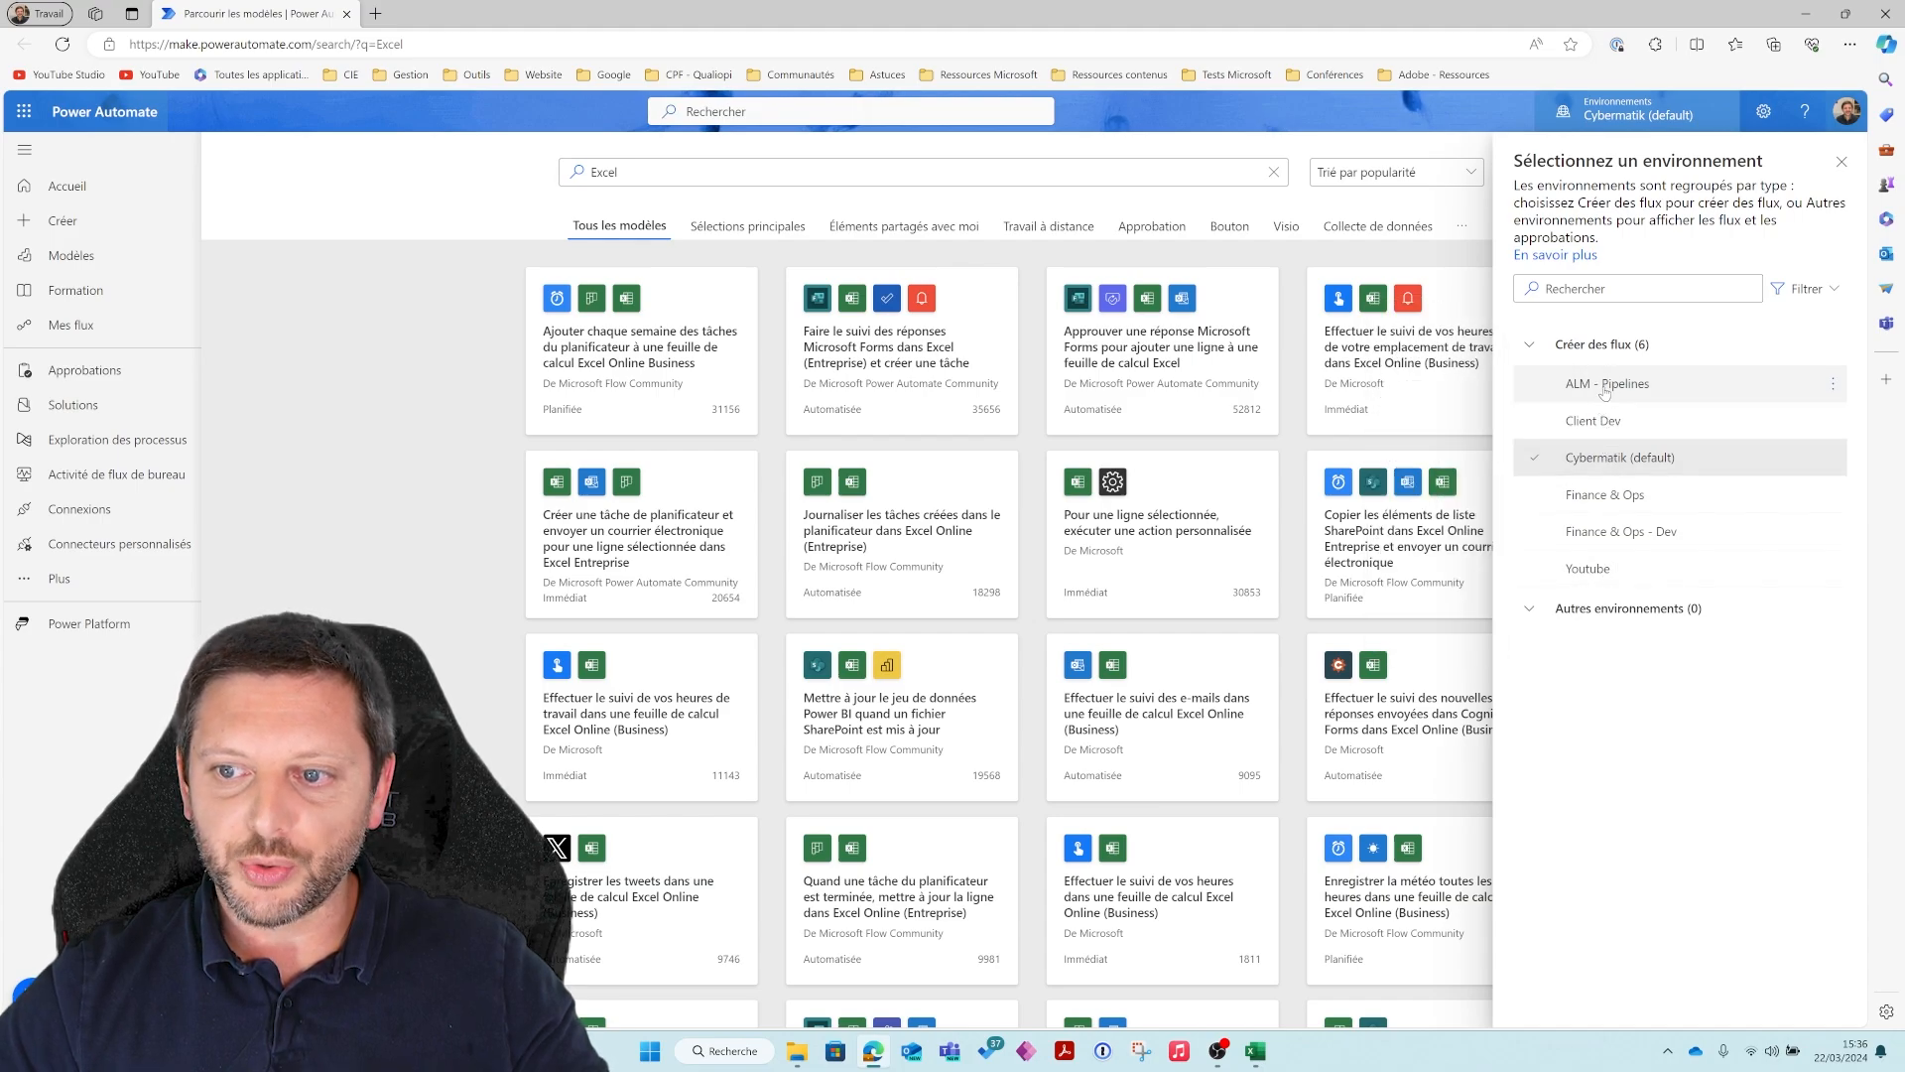
mouse_move(1609, 465)
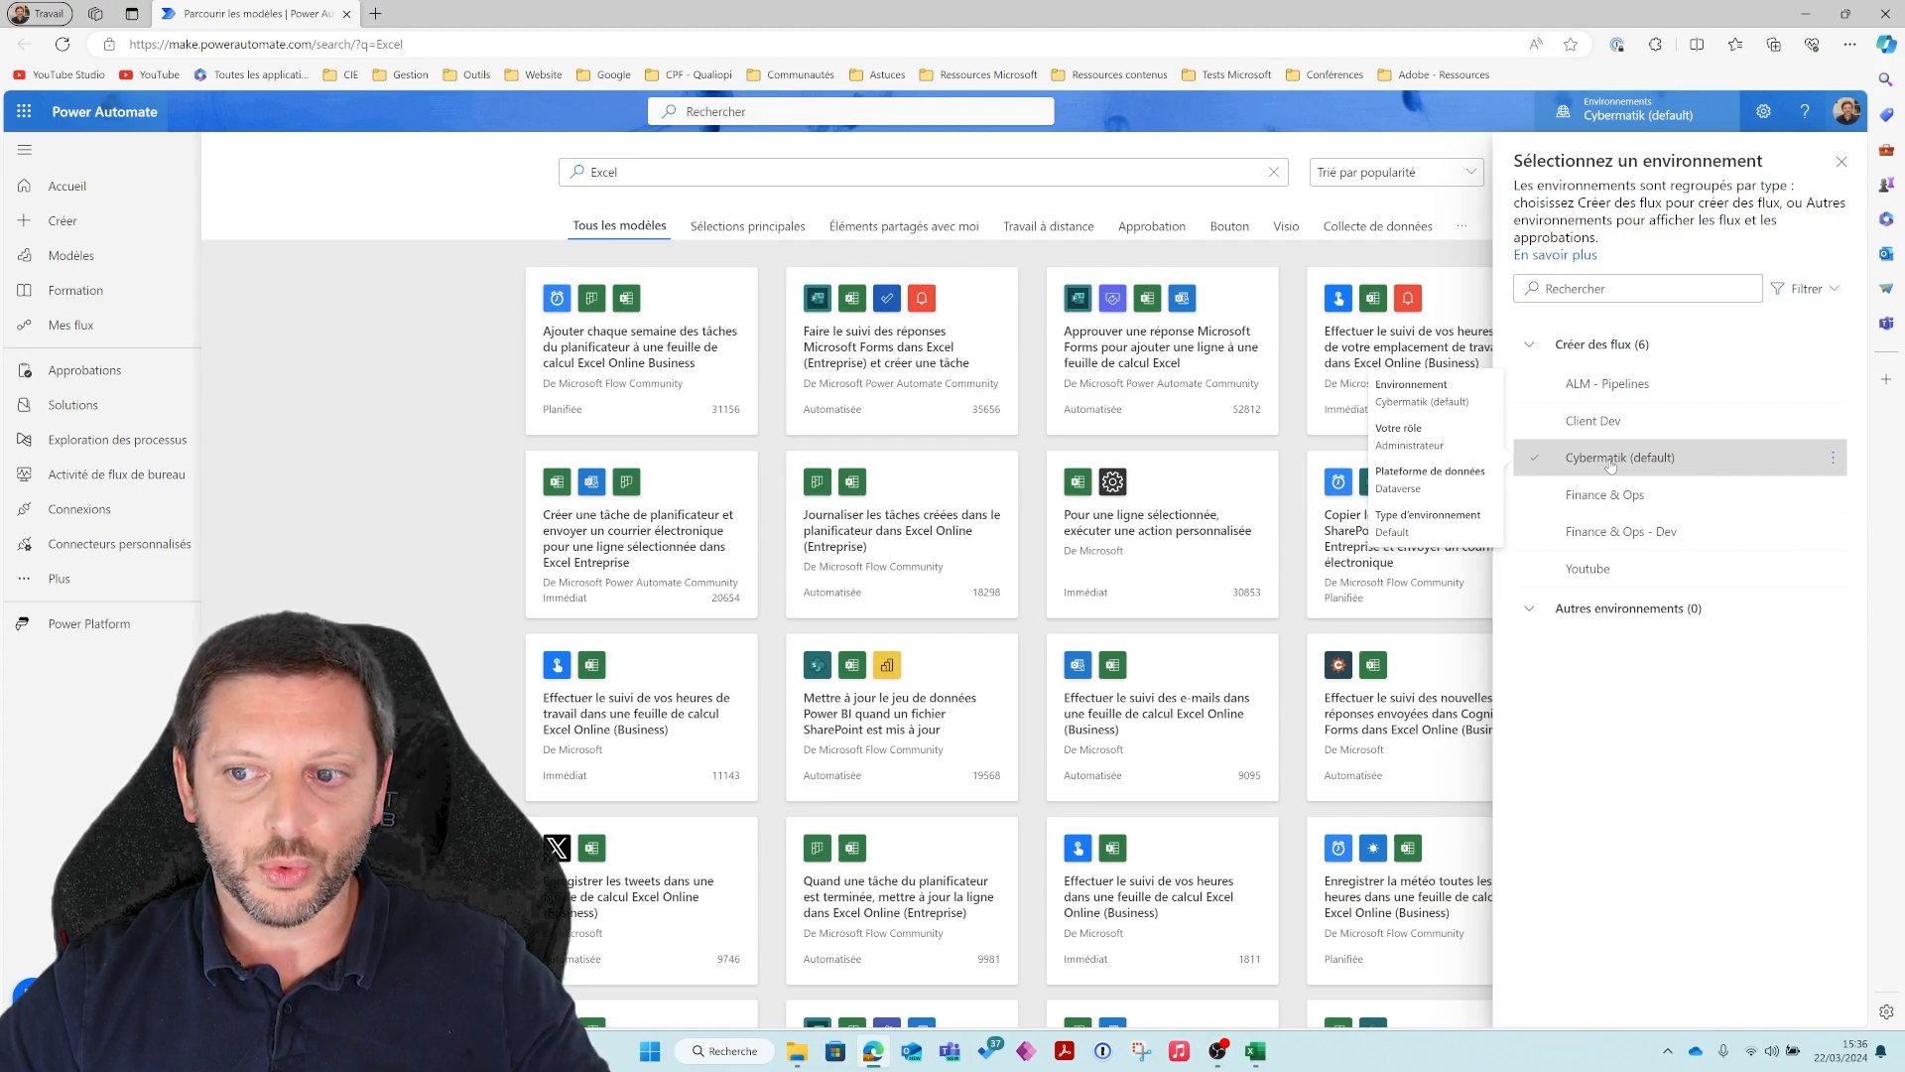
left_click(1838, 160)
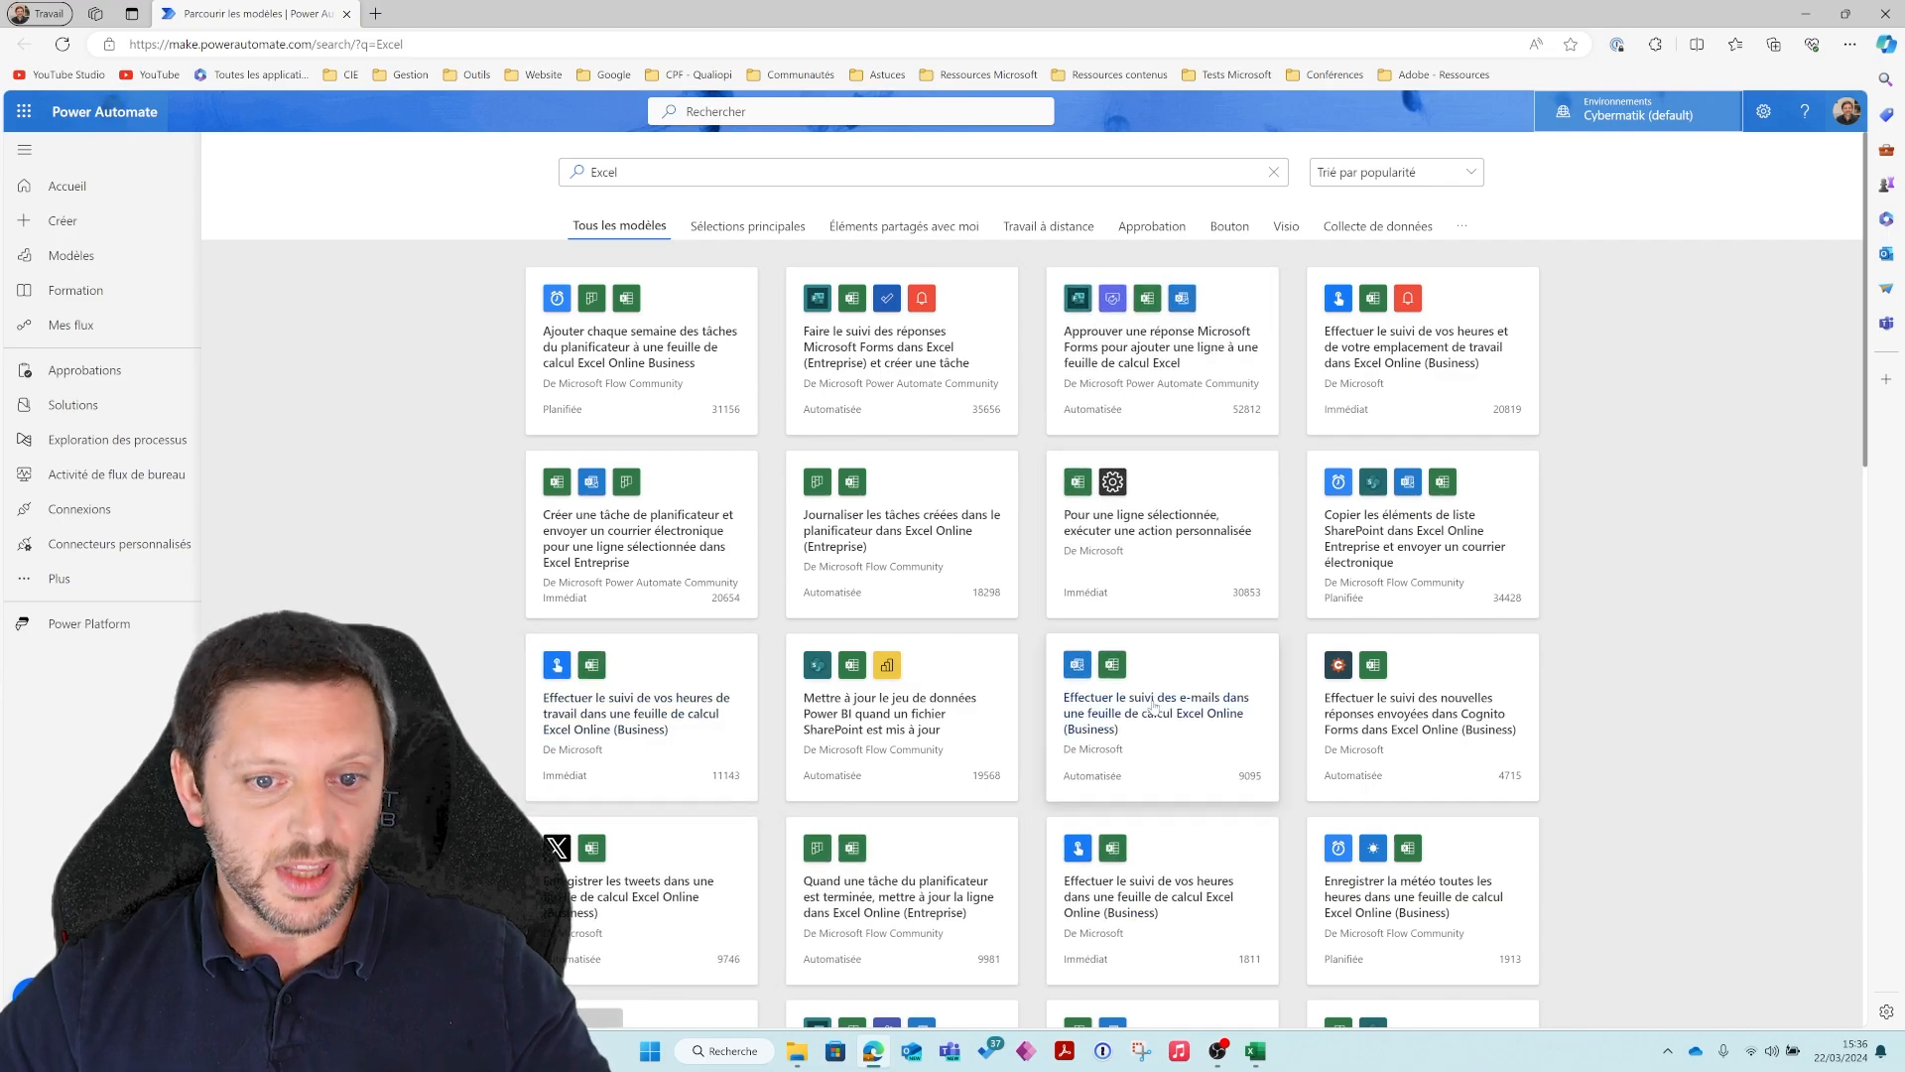
Create a flow from the template "Pour une ligne sélectionnée, exécuter une action personnalisée" using the existing Excel Online (Business) connection
left_click(1133, 541)
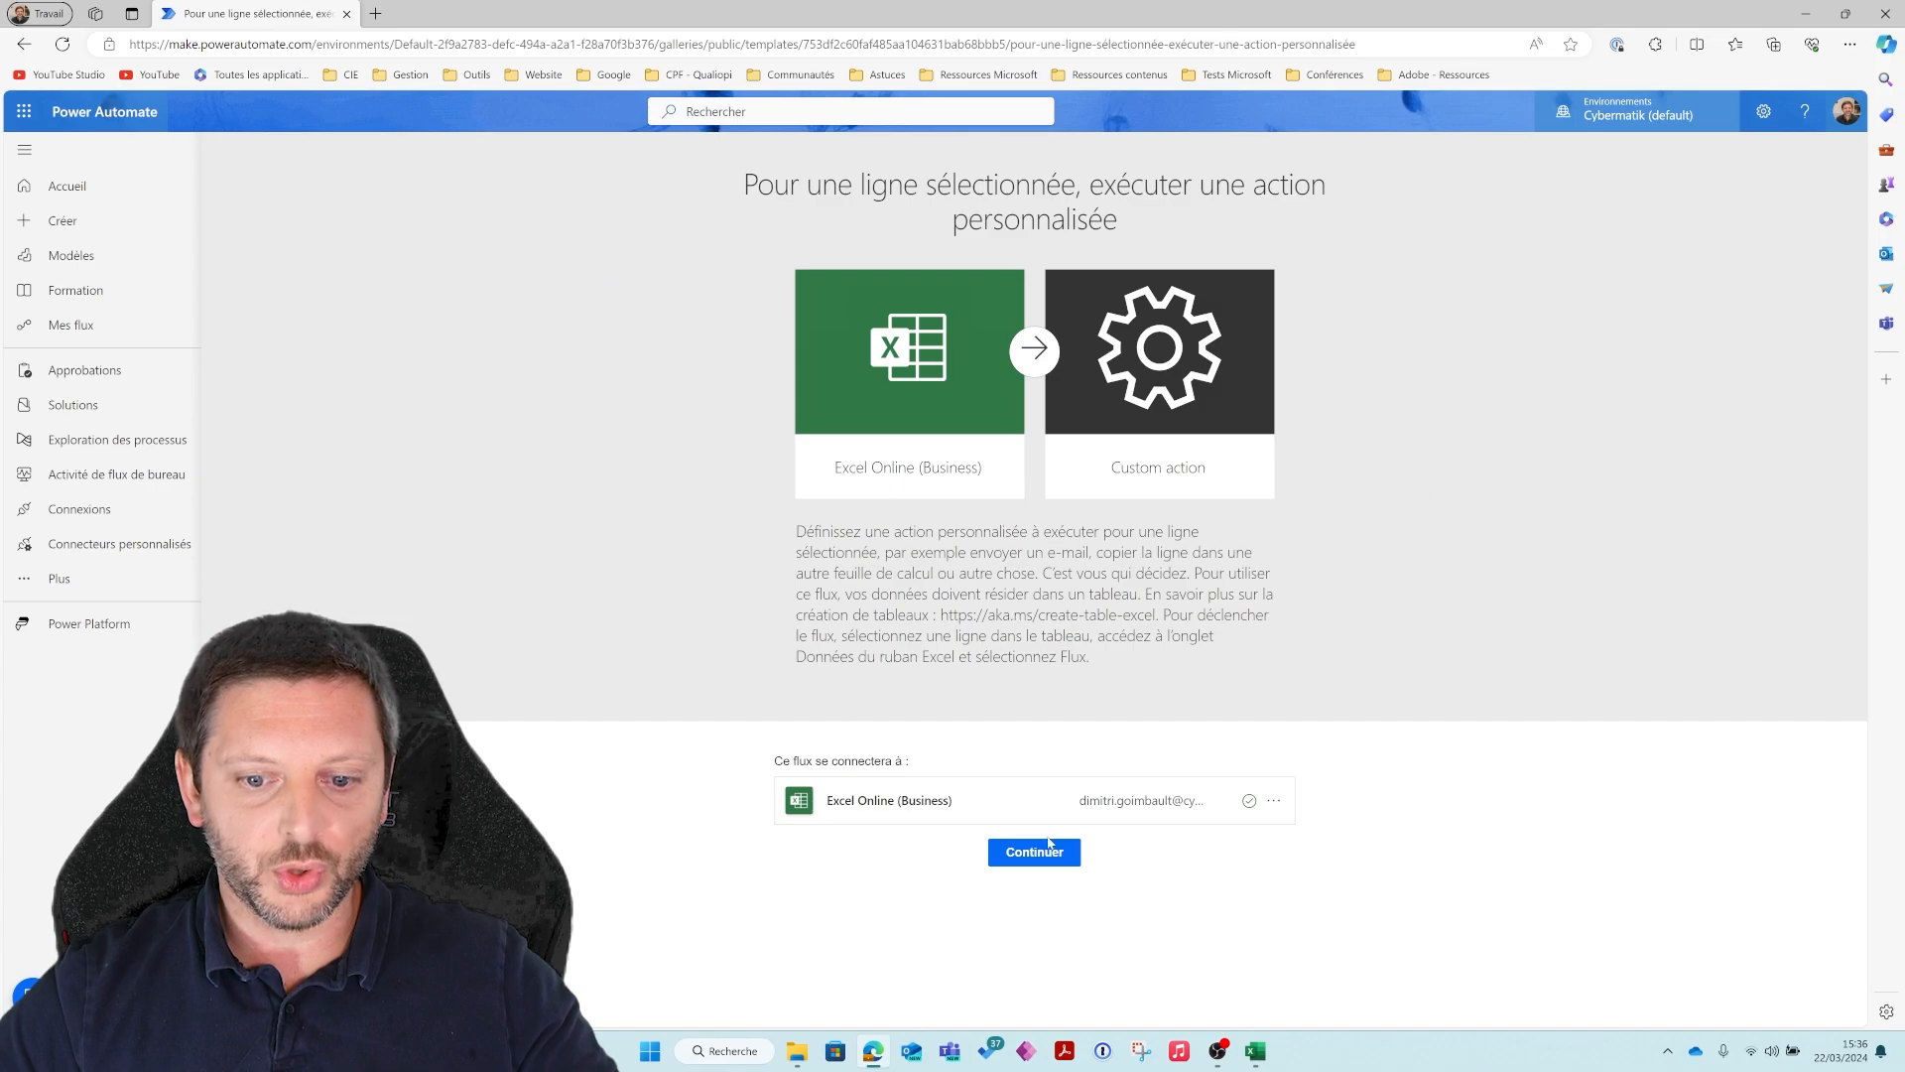
left_click(1057, 857)
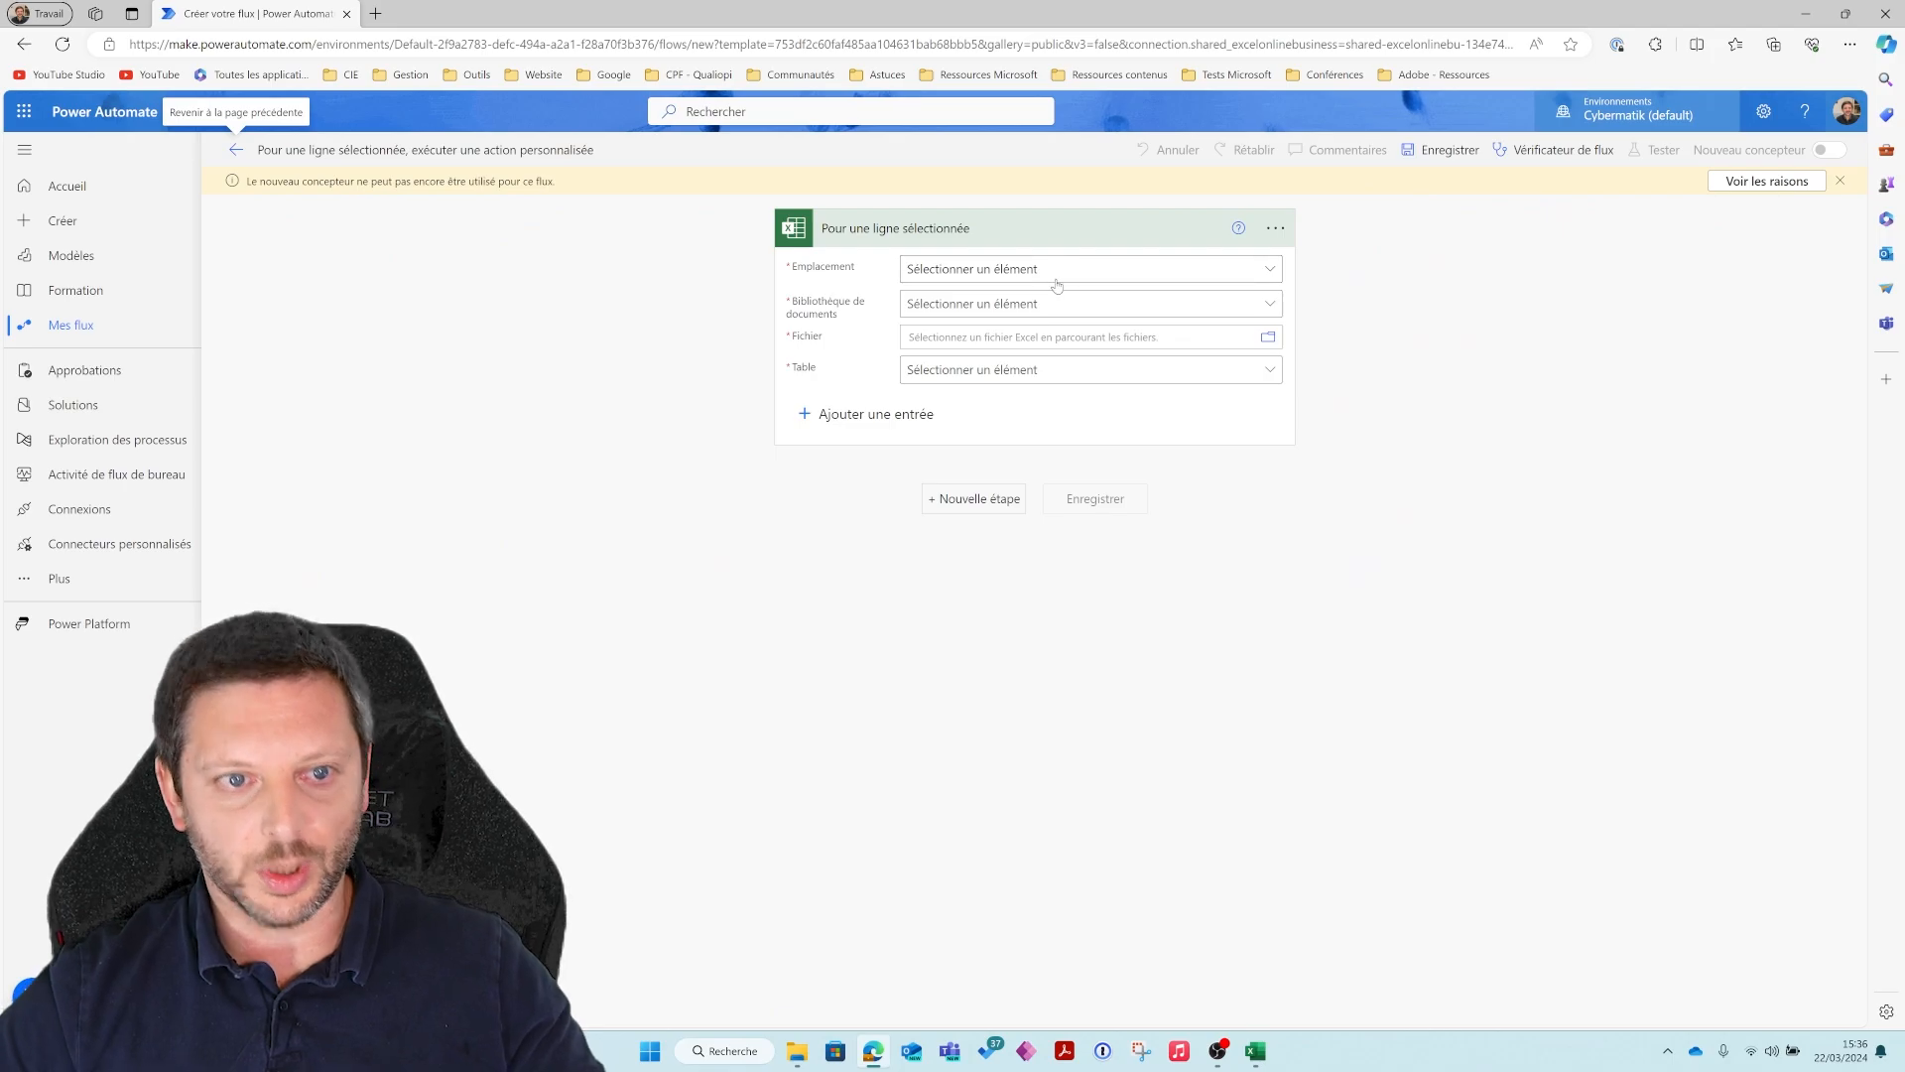
Set the trigger's location to "SharePoint Site - YouTube" and its document library to Documents
left_click(1226, 277)
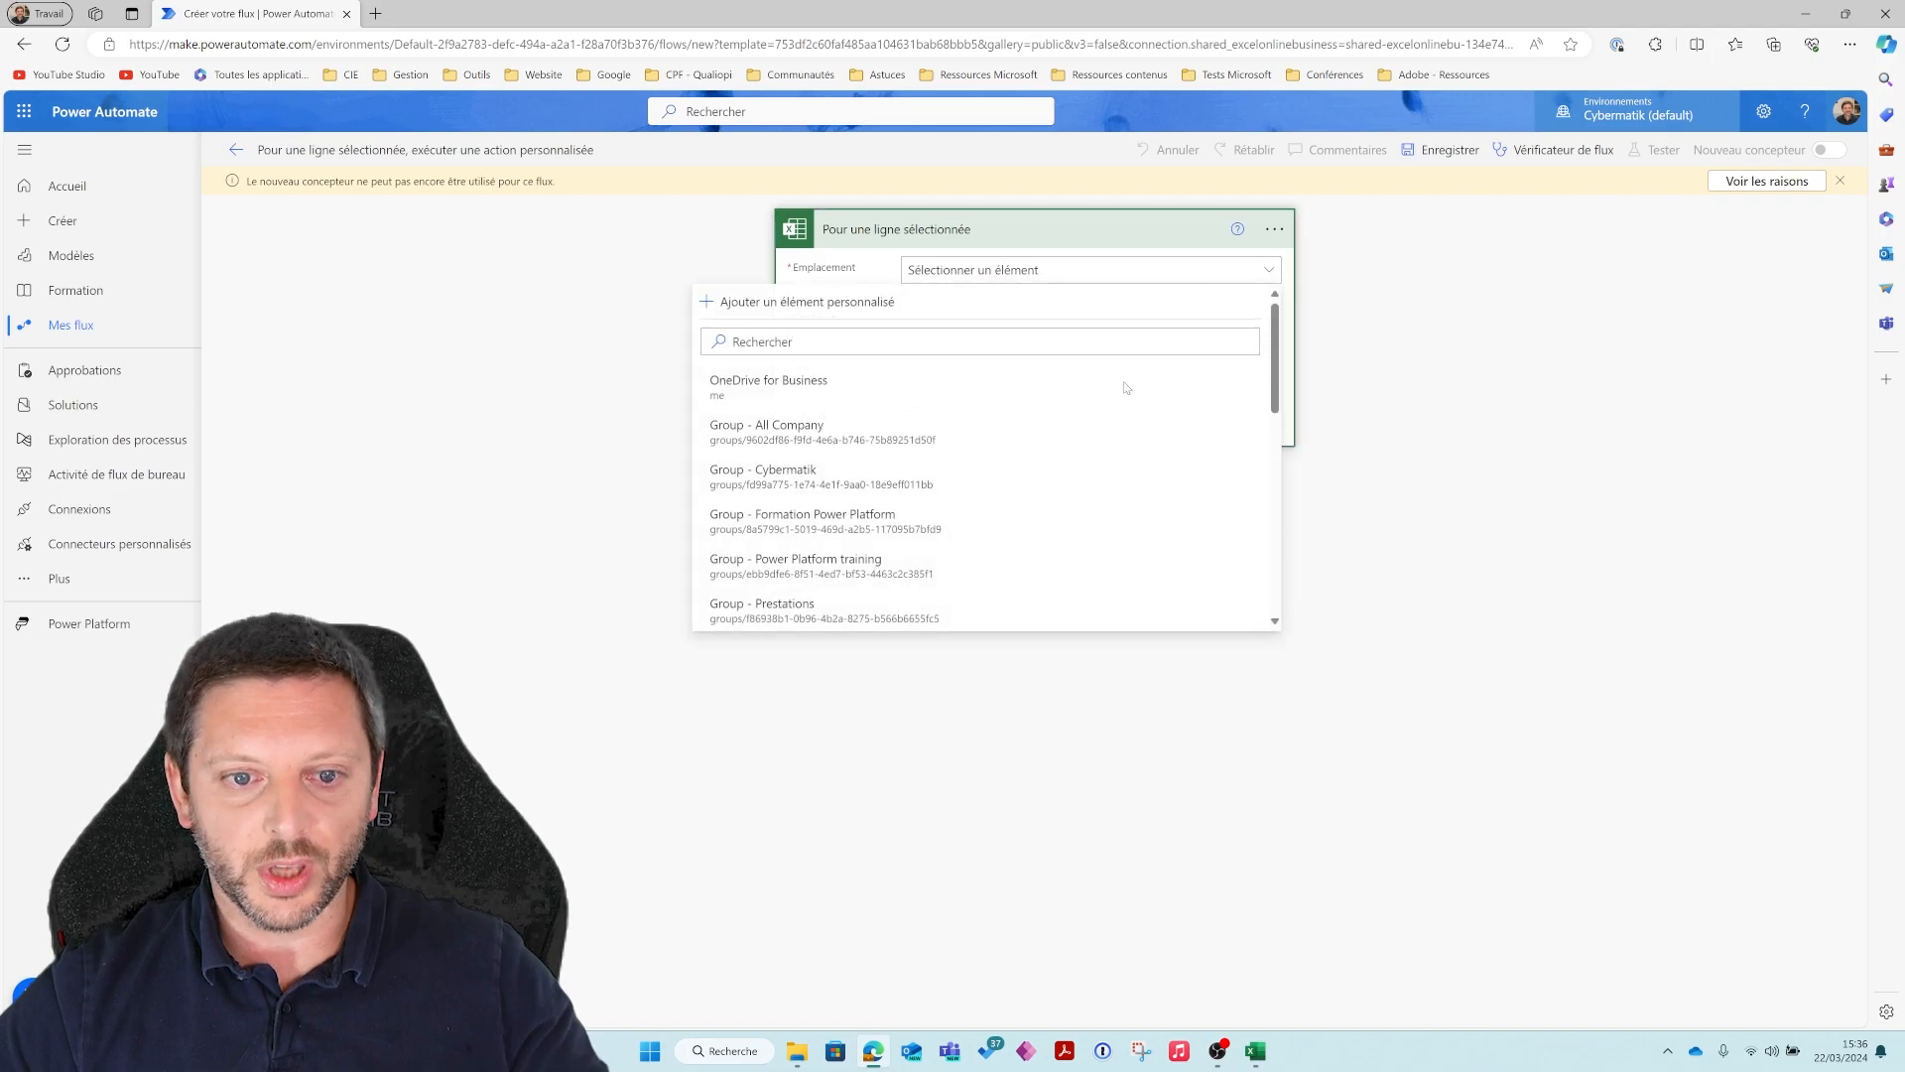
scroll(1126, 391, "down", 4)
scroll(993, 536, "down", 4)
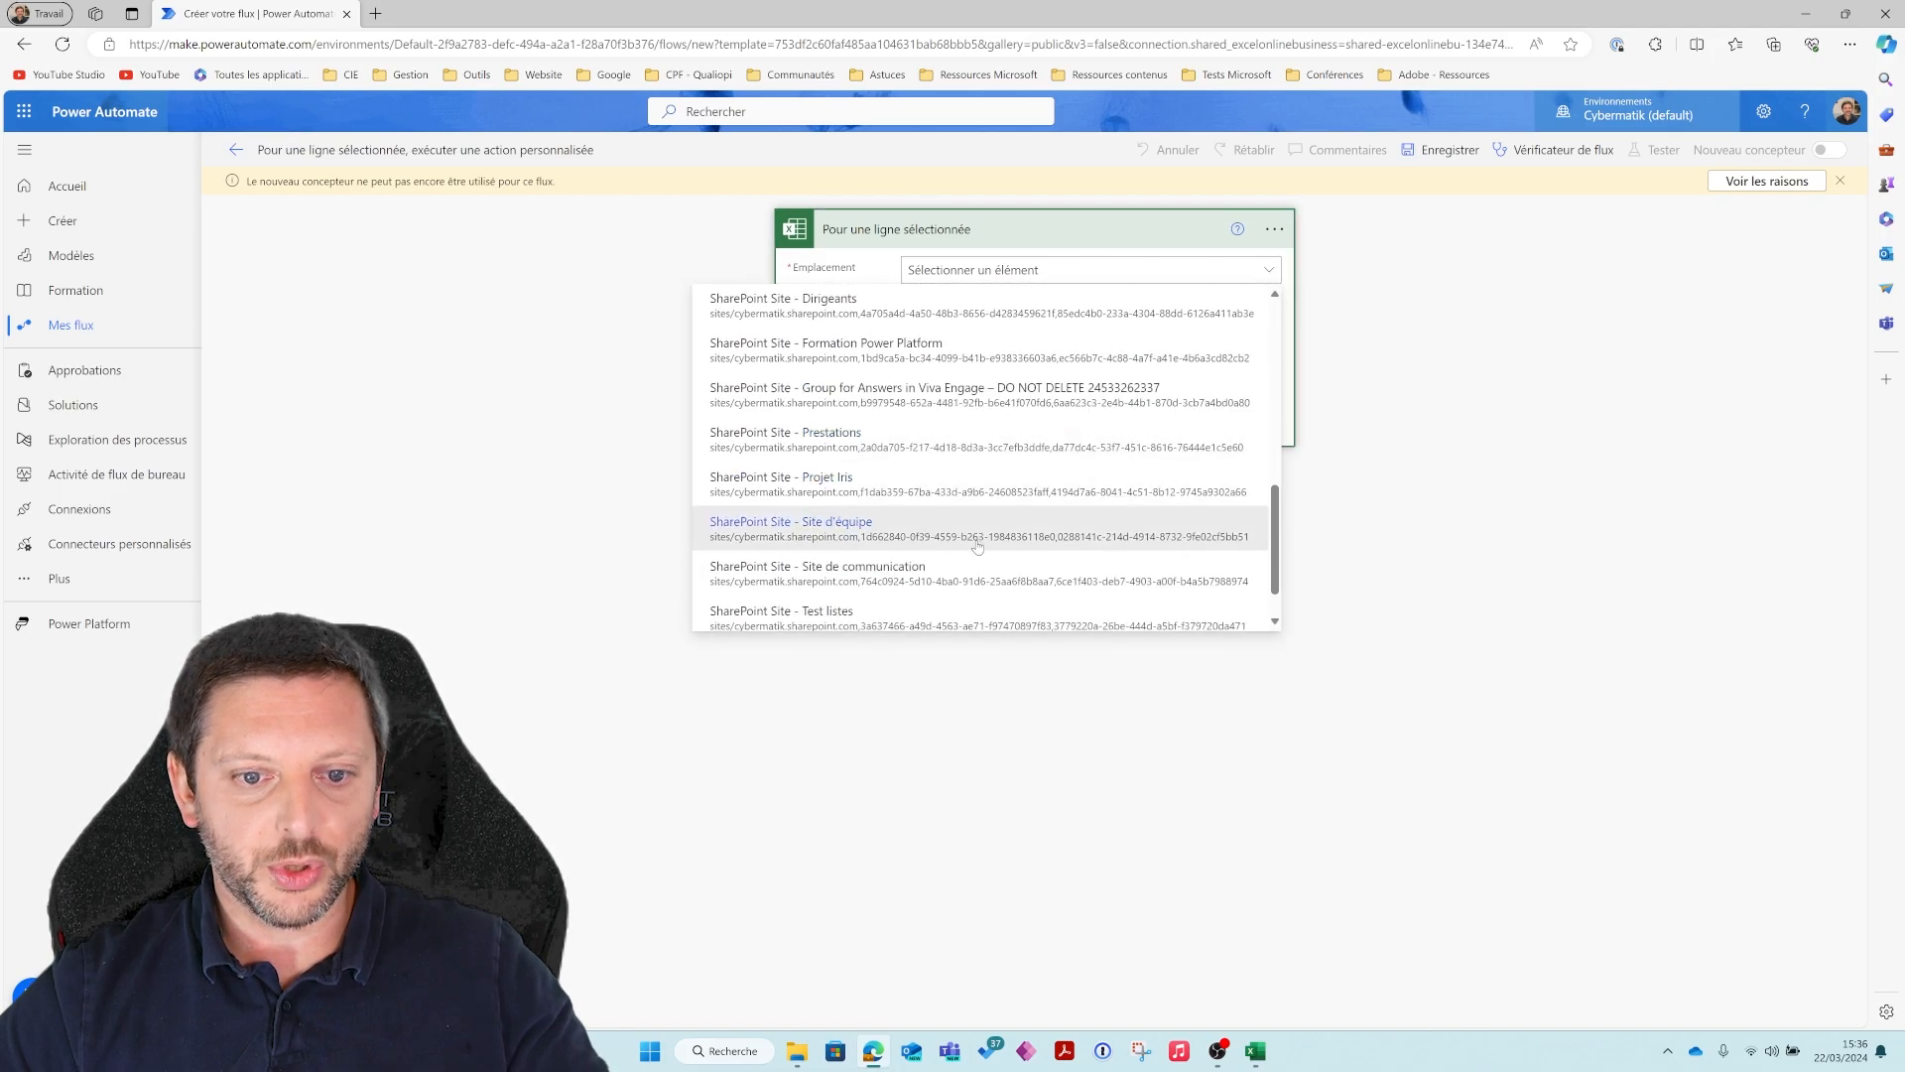
left_click(942, 605)
left_click(1255, 307)
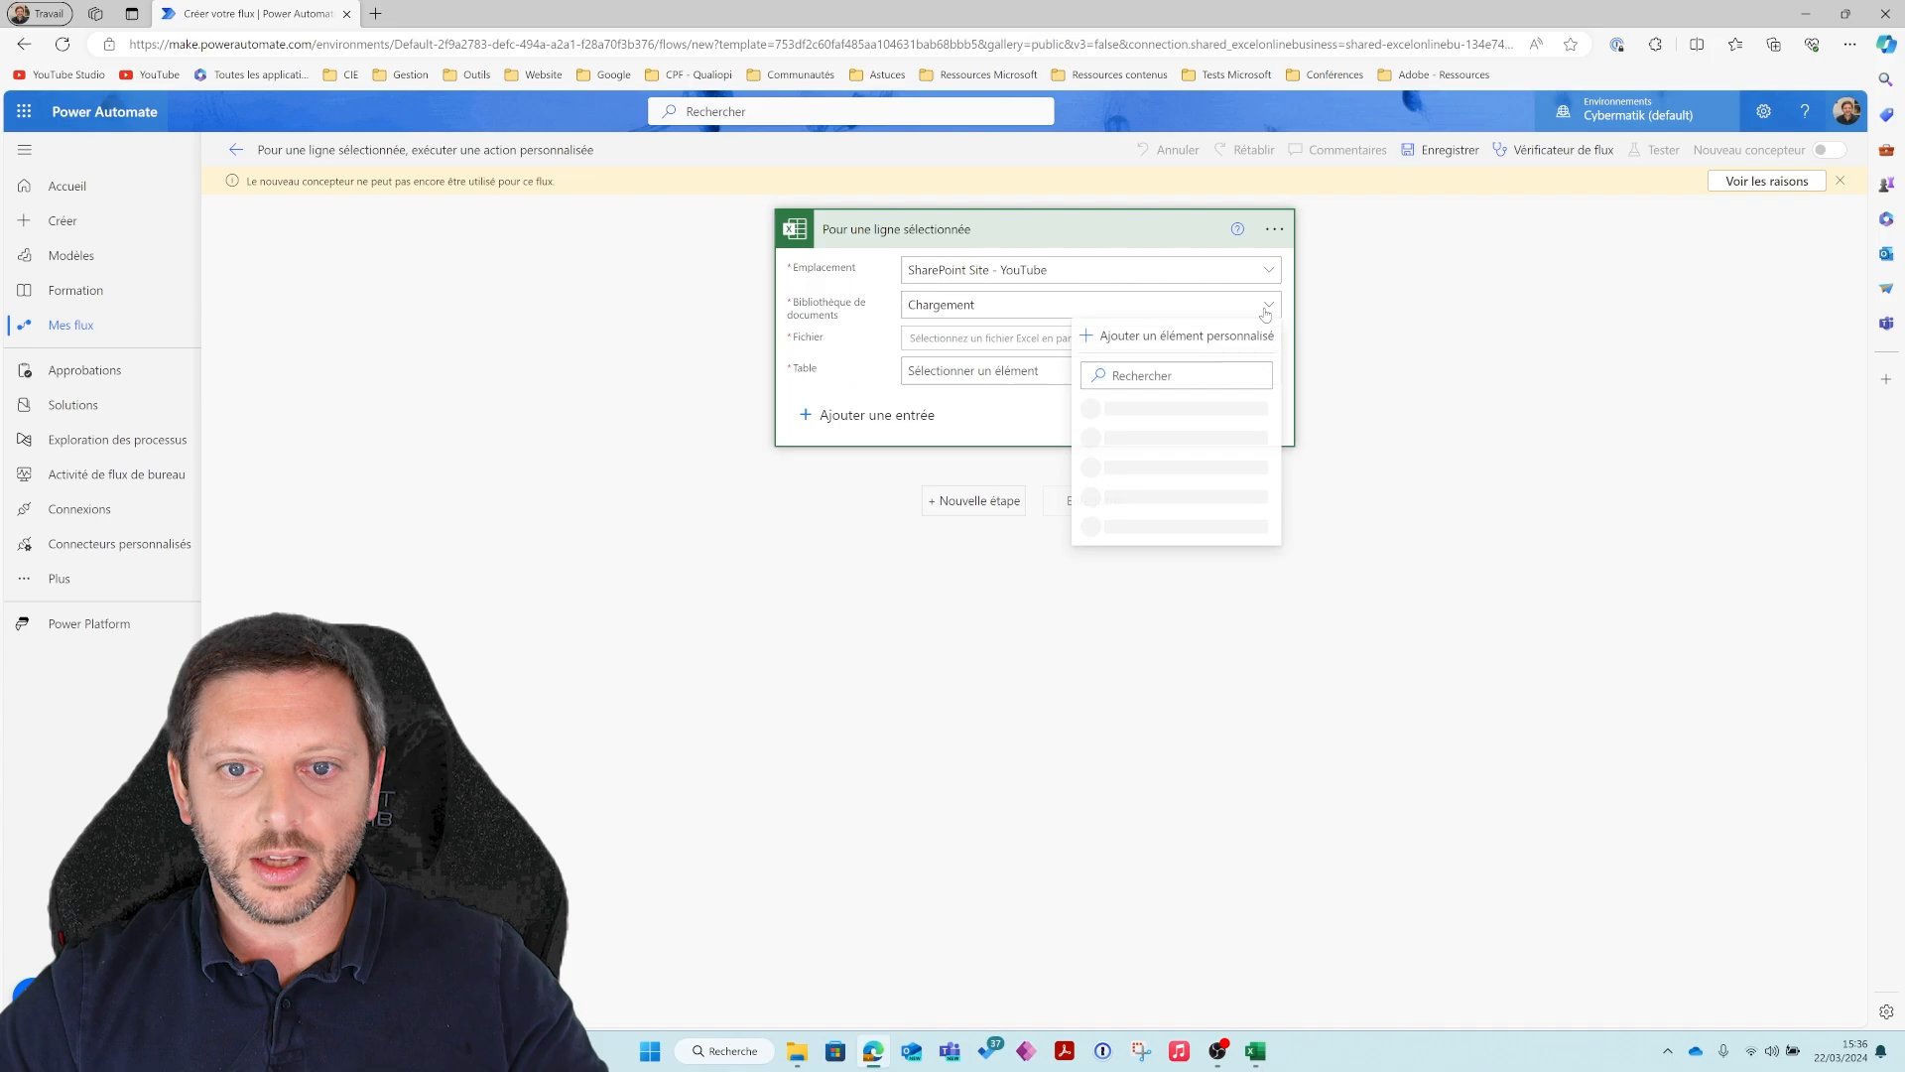
left_click(1018, 431)
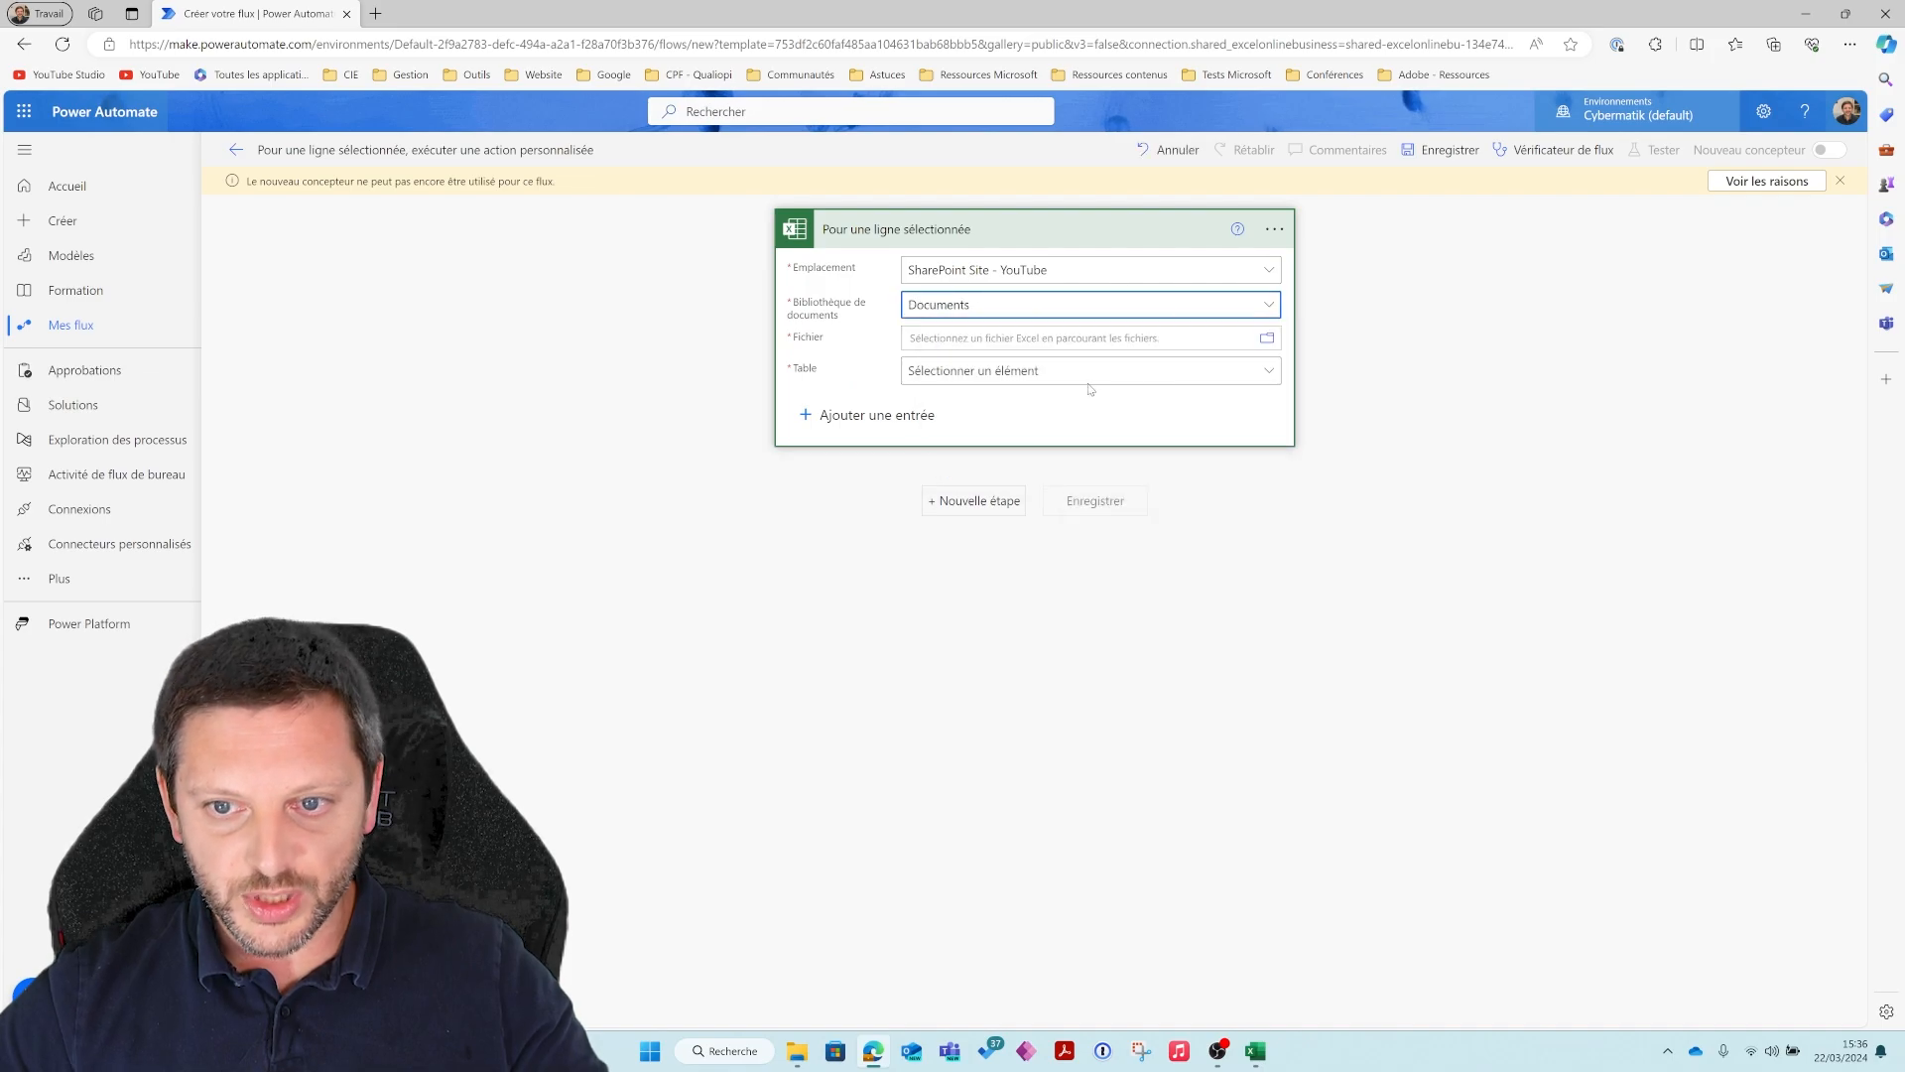
Point the trigger to "Fichier de référence.xlsx" in the "Lancement Automate à partir d'Excel" folder and select the table Tableau1
left_click(1266, 340)
scroll(1508, 635, "down", 3)
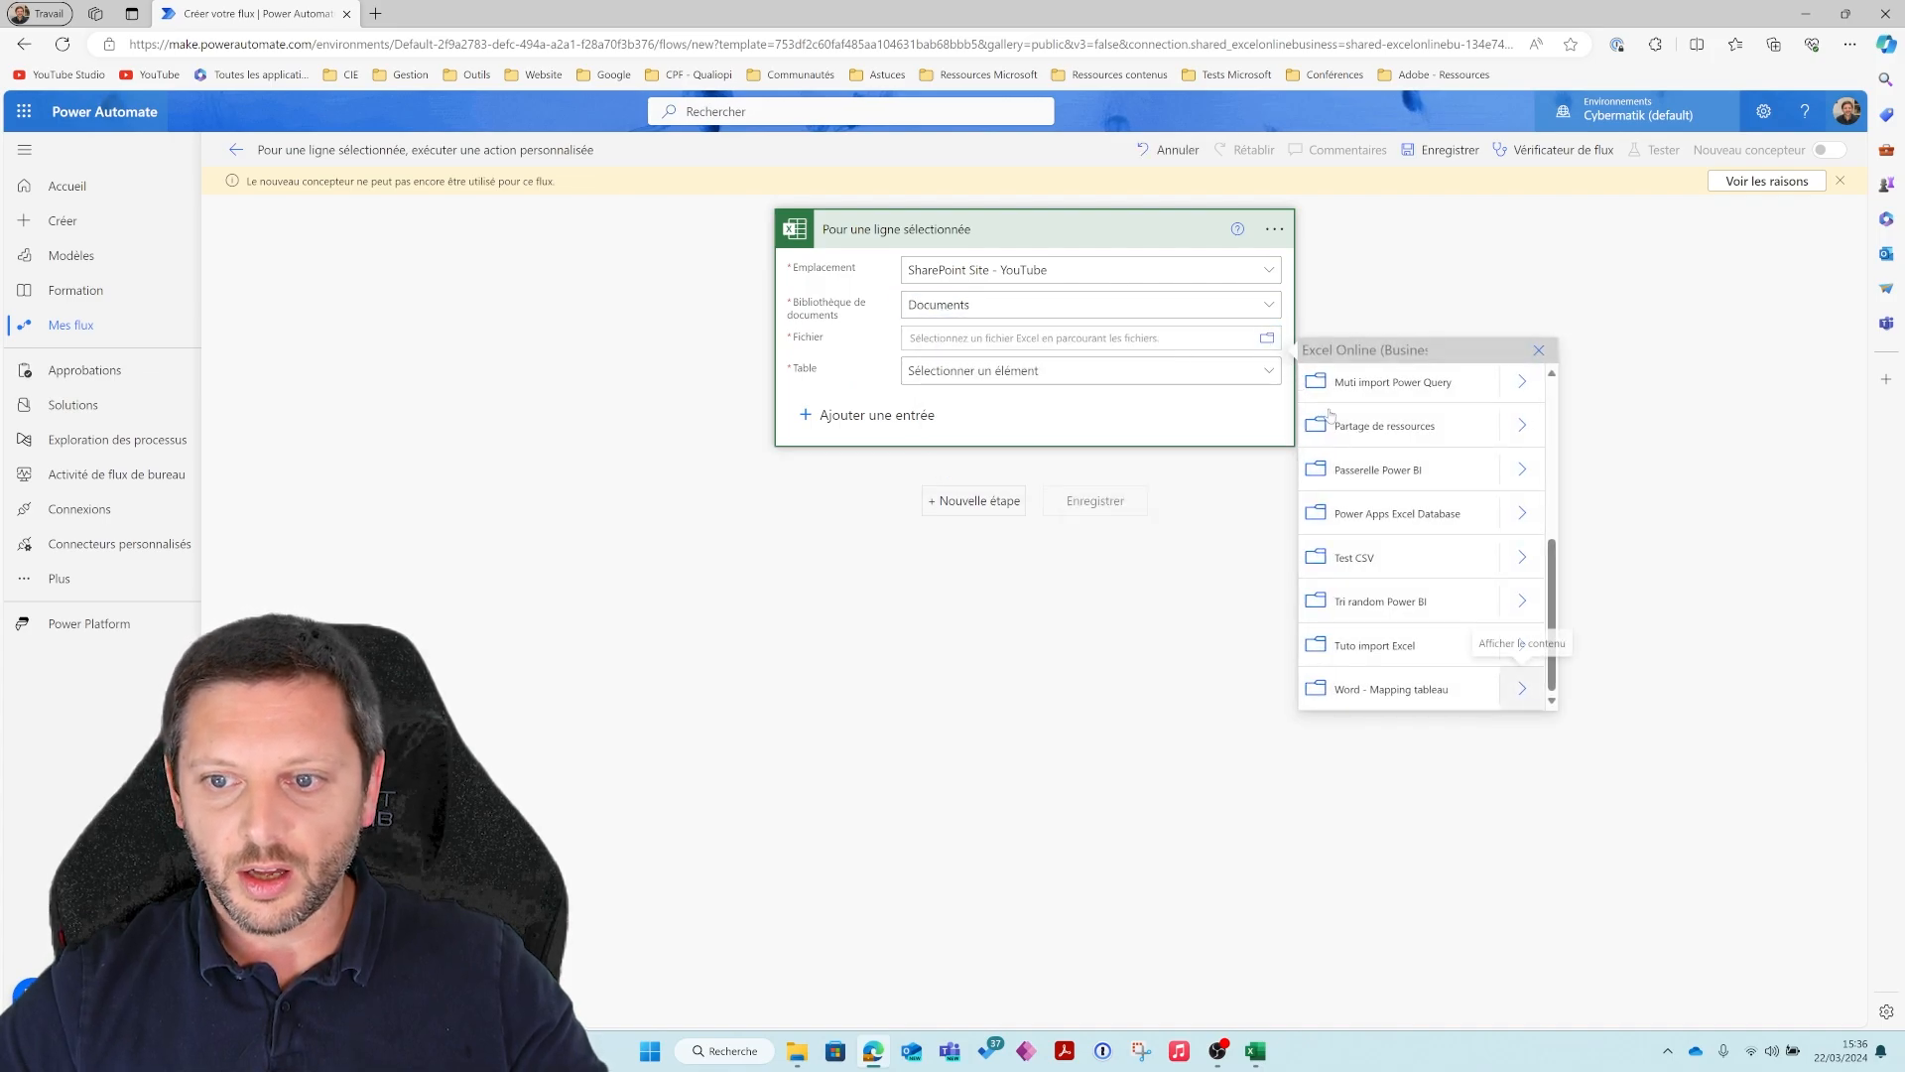
scroll(1489, 536, "up", 3)
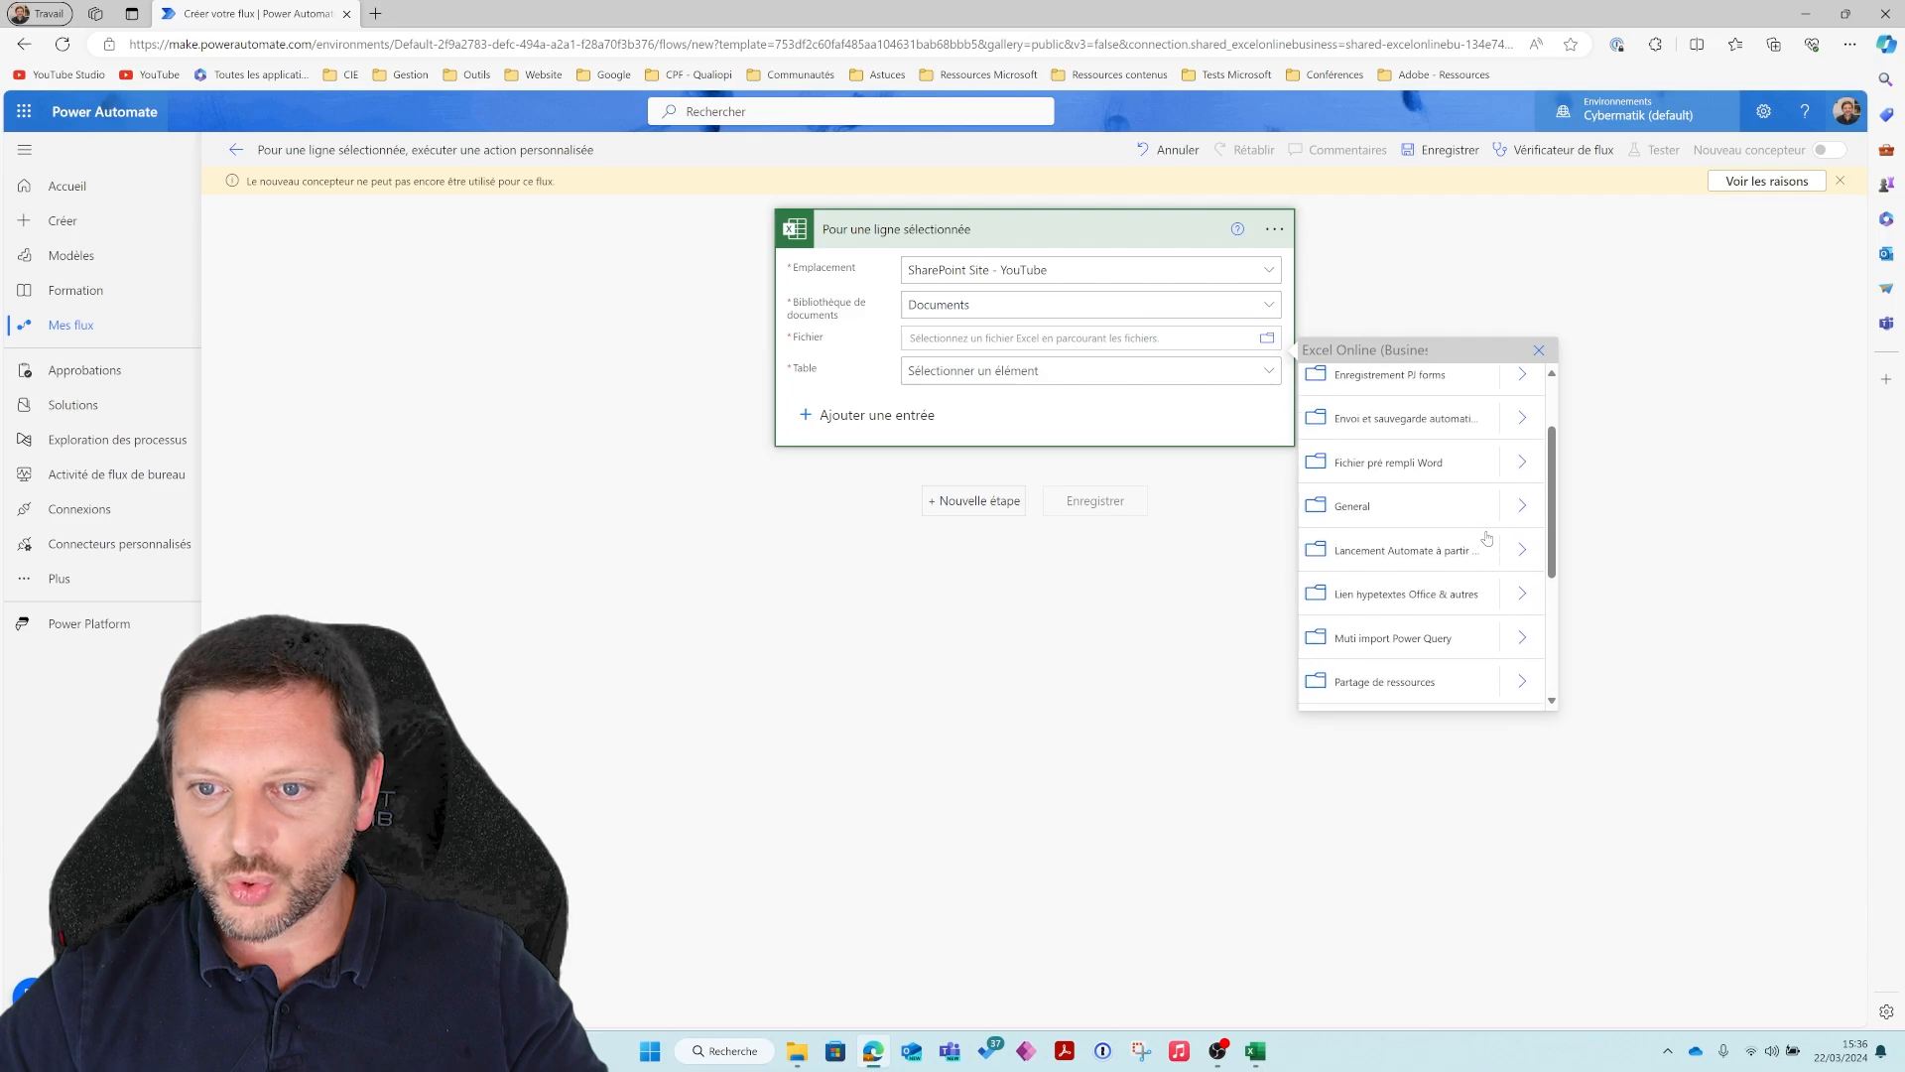
left_click(1518, 554)
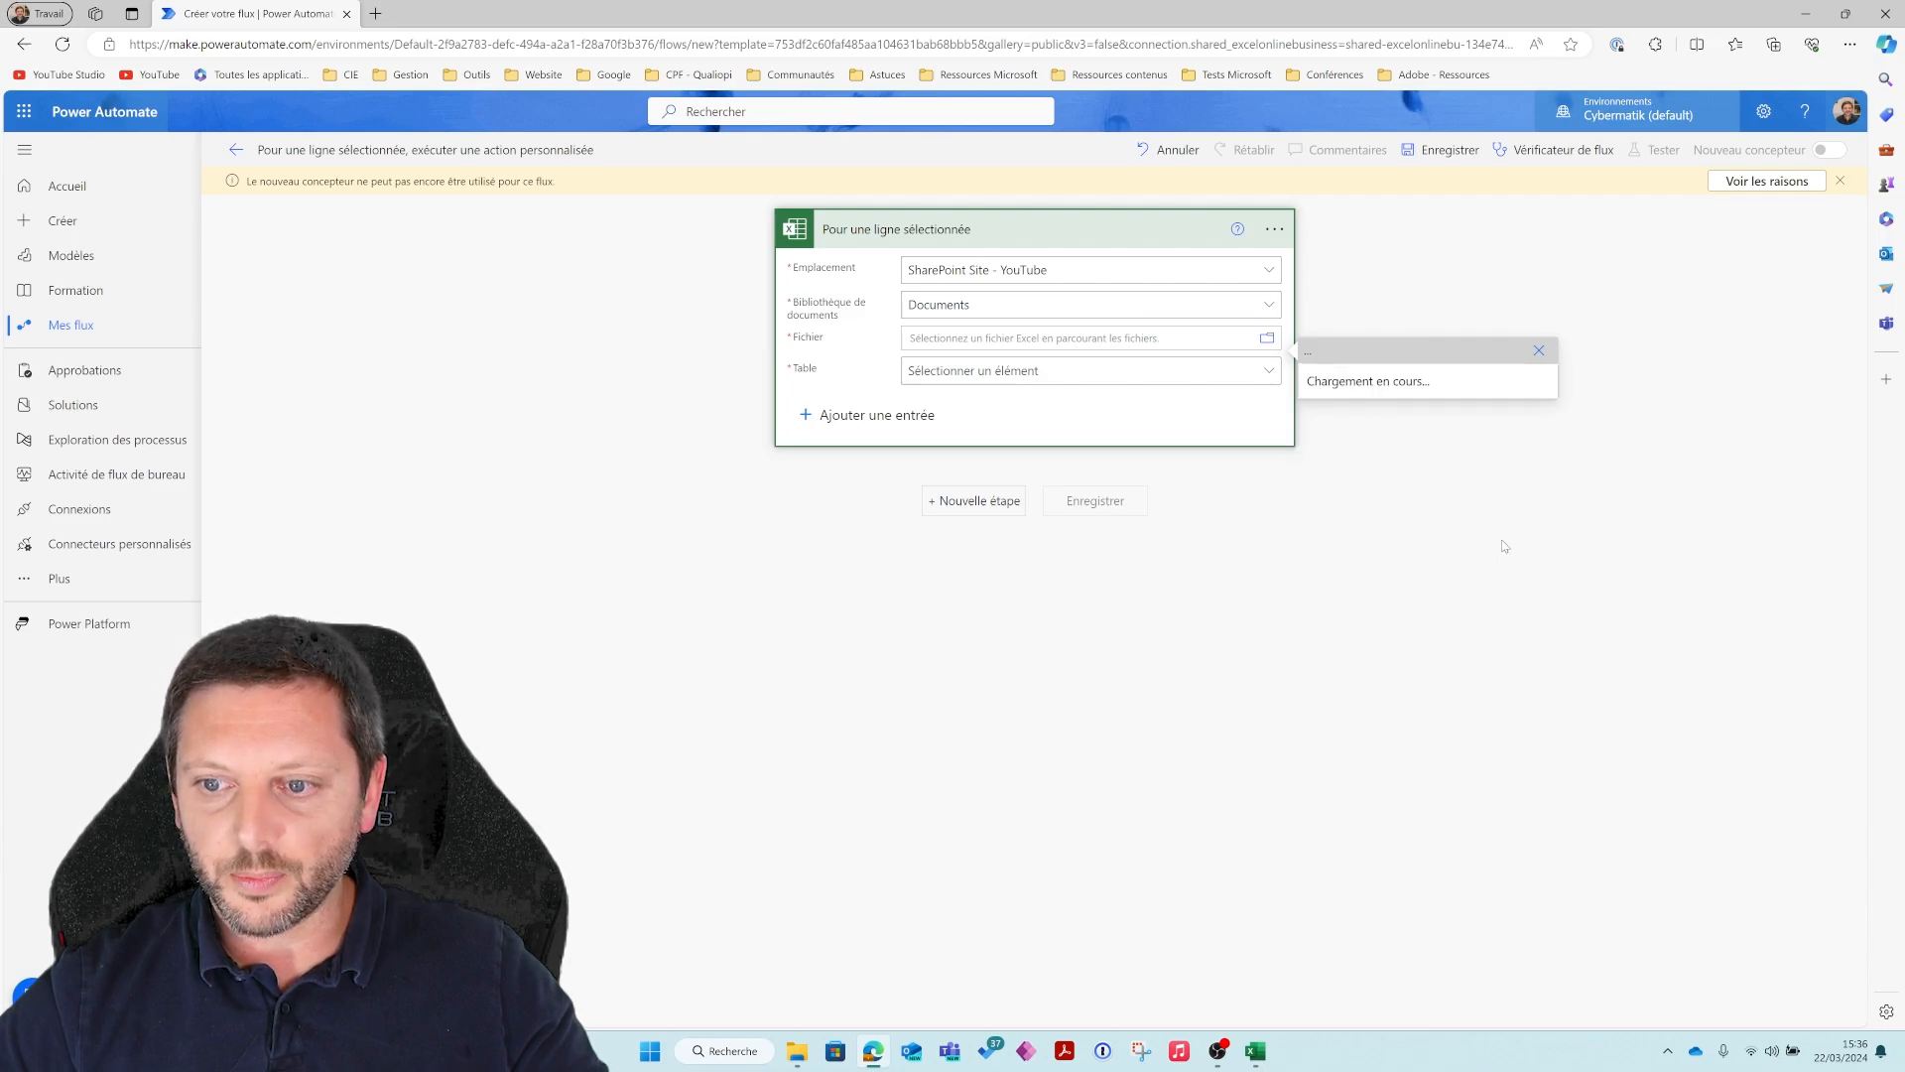
left_click(1385, 388)
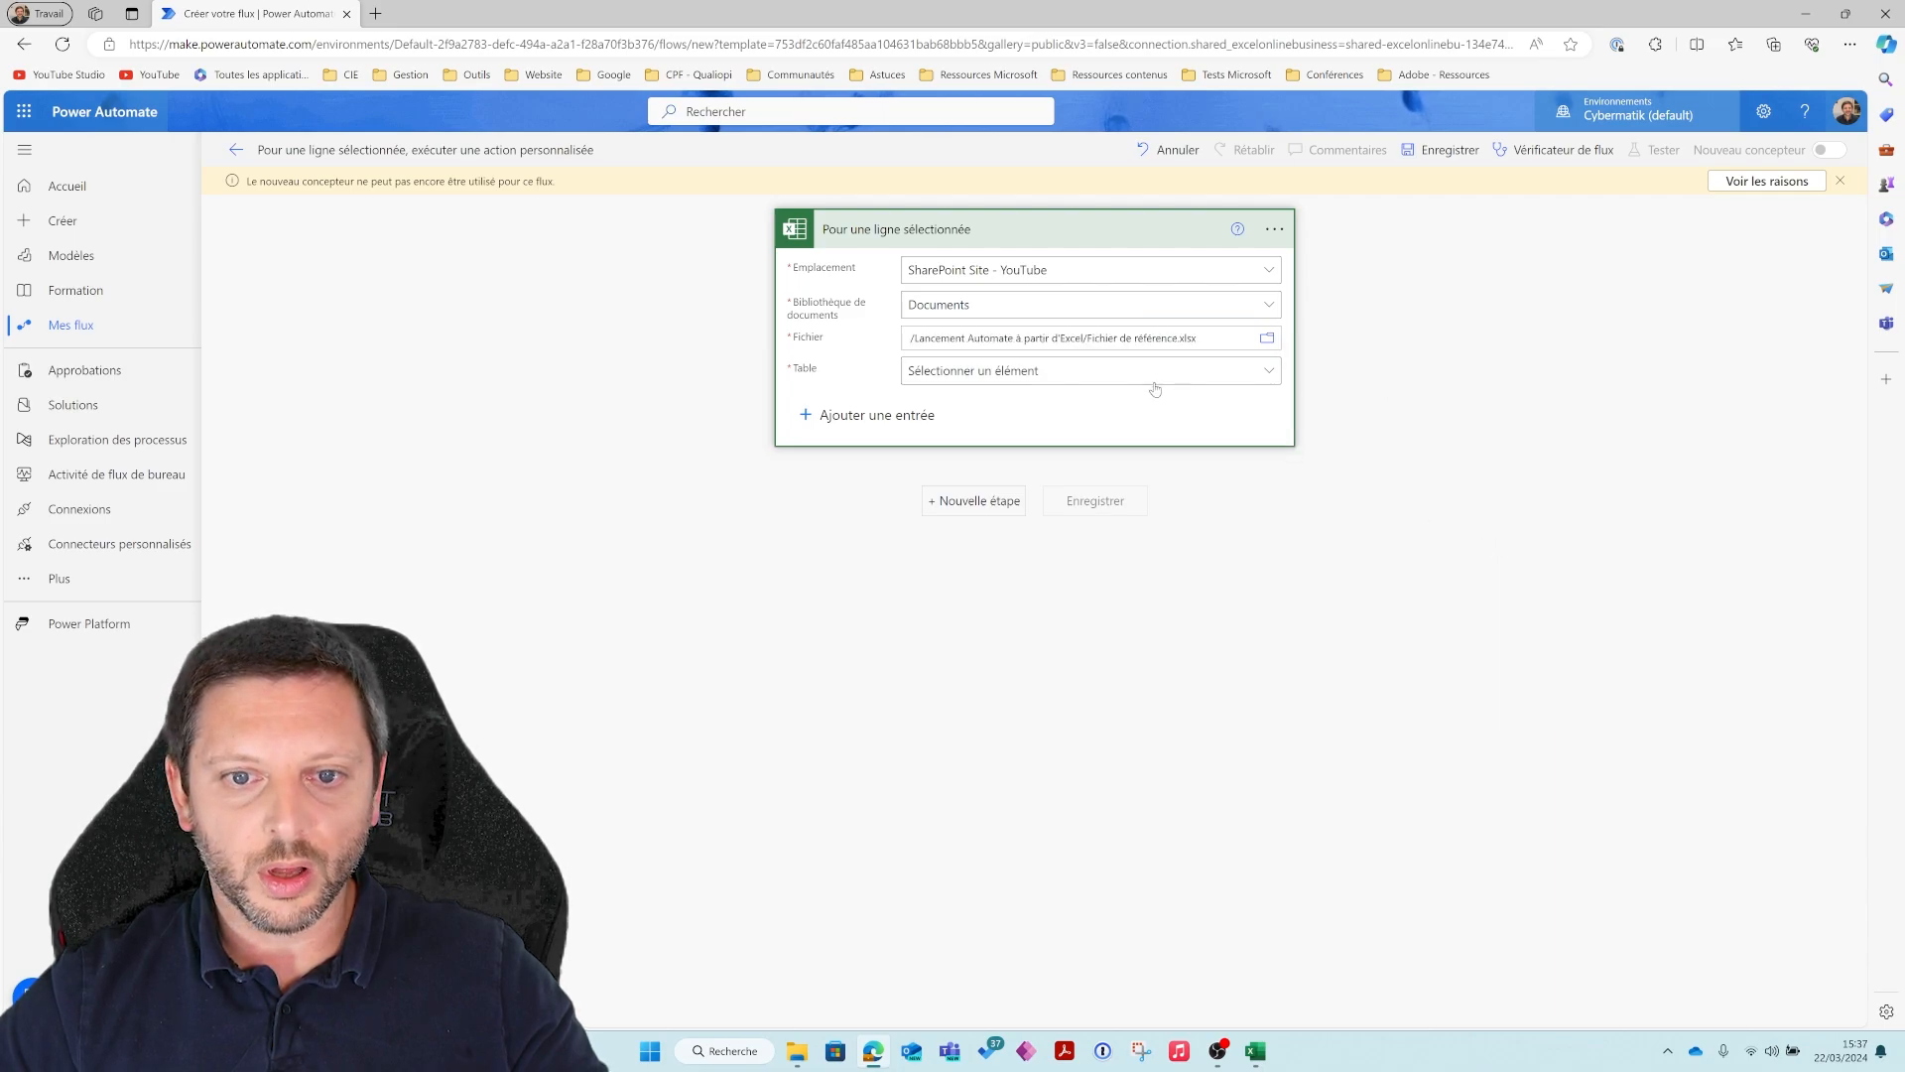
left_click(992, 374)
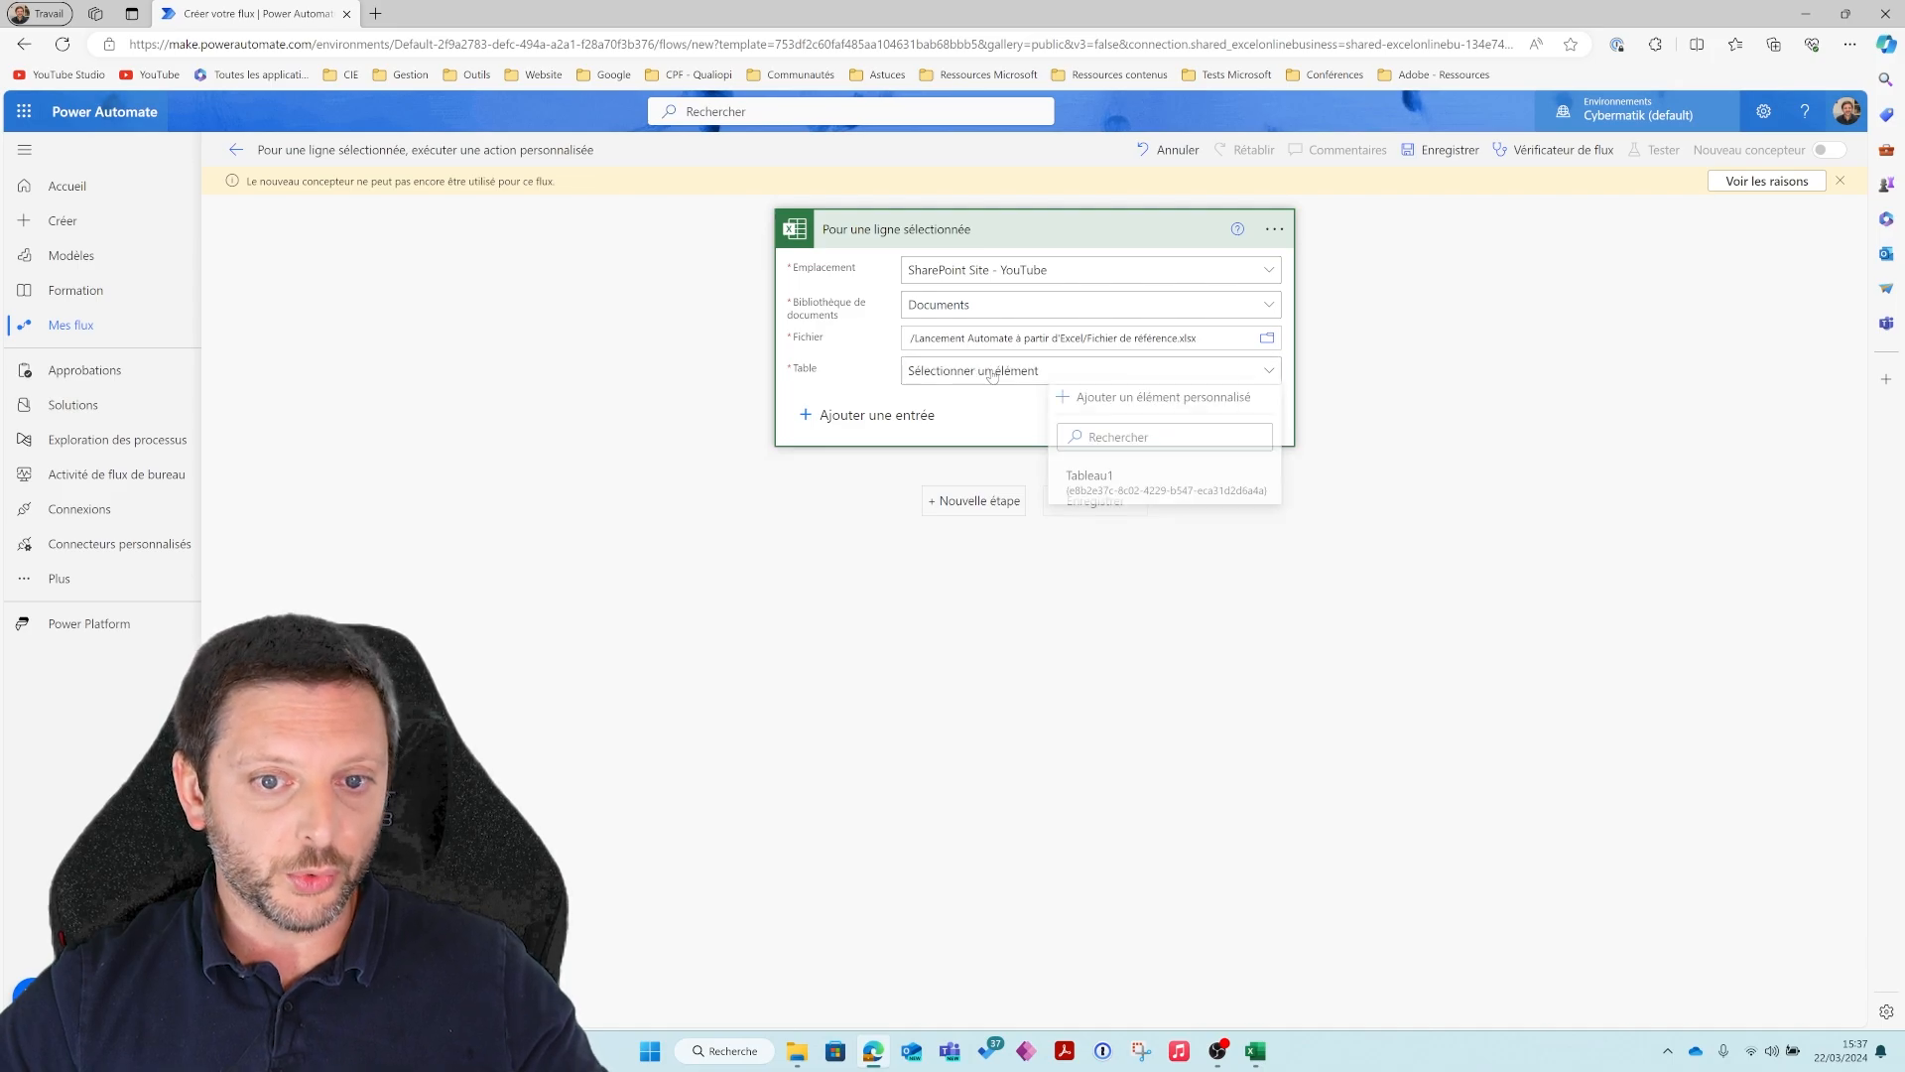
left_click(1088, 469)
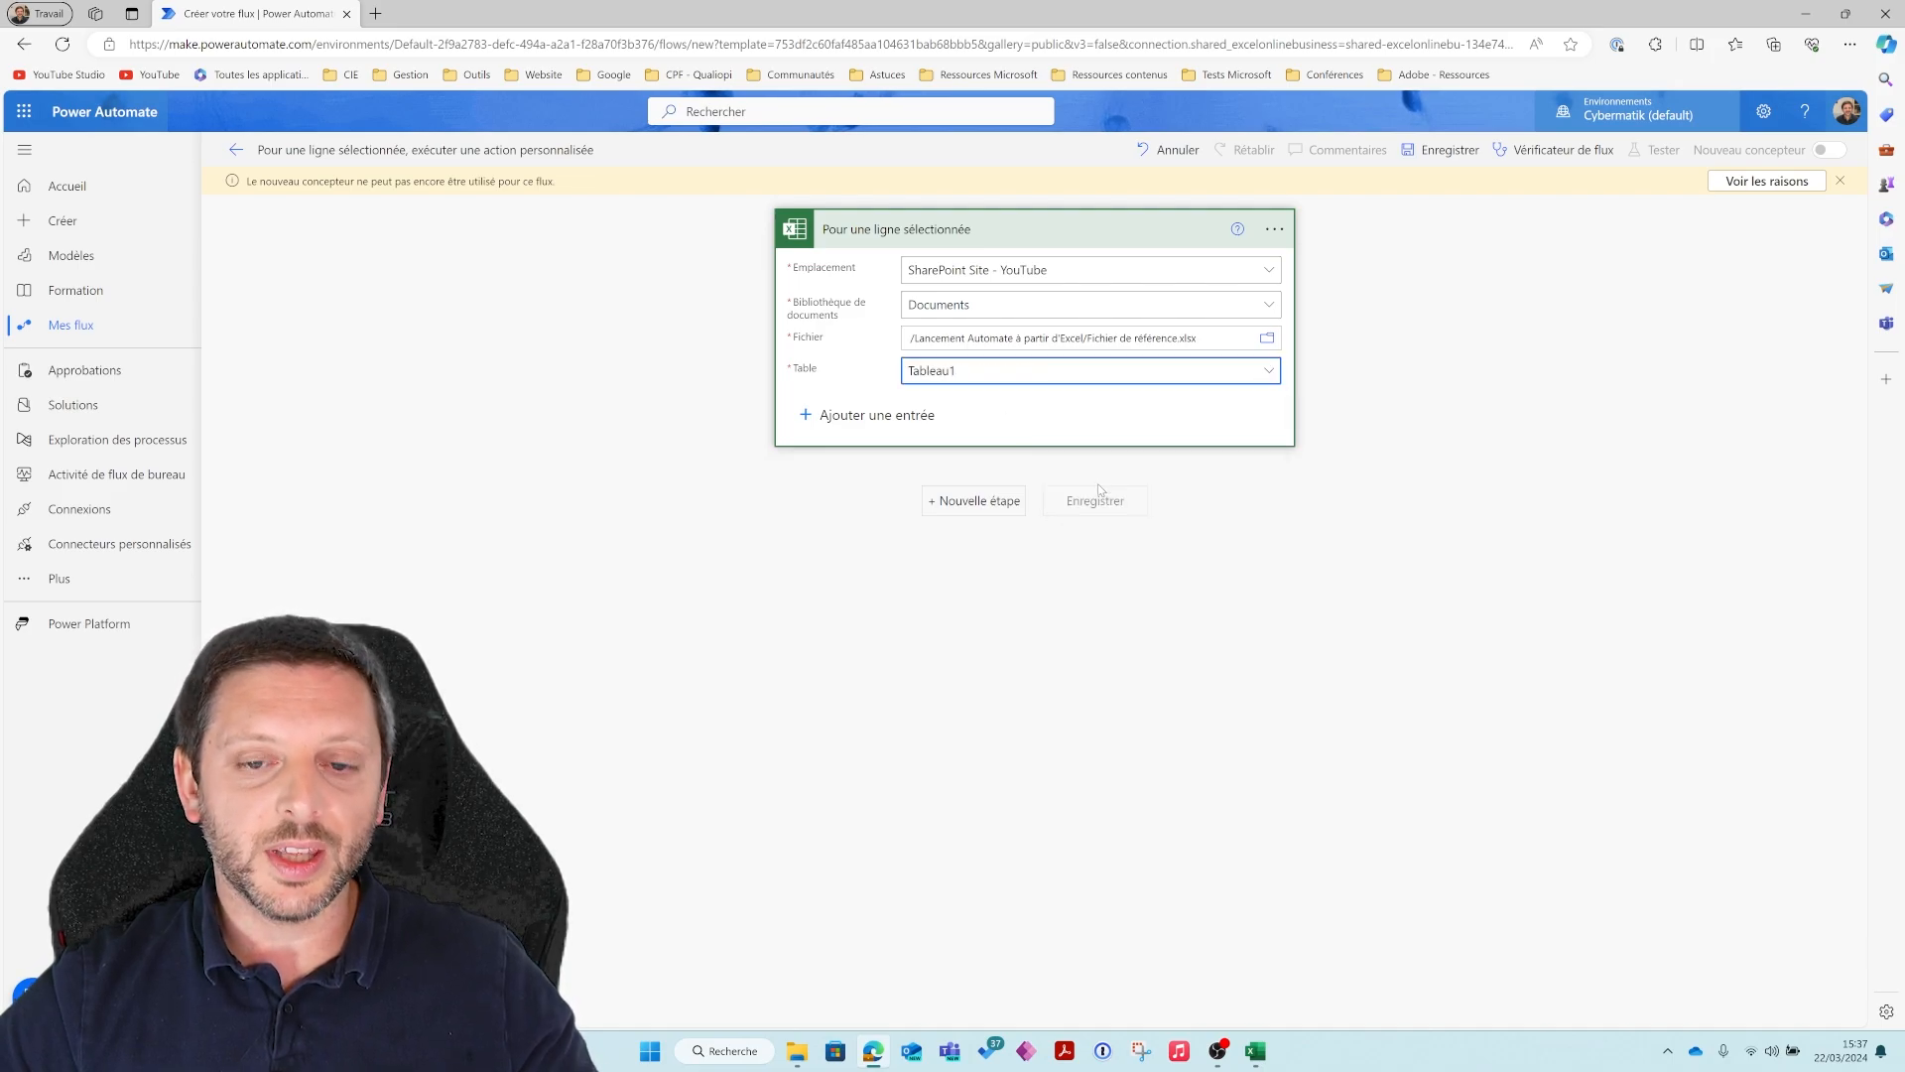
Add a Message action from the built-in data operations after the trigger, with "Ok" as its input
left_click(983, 501)
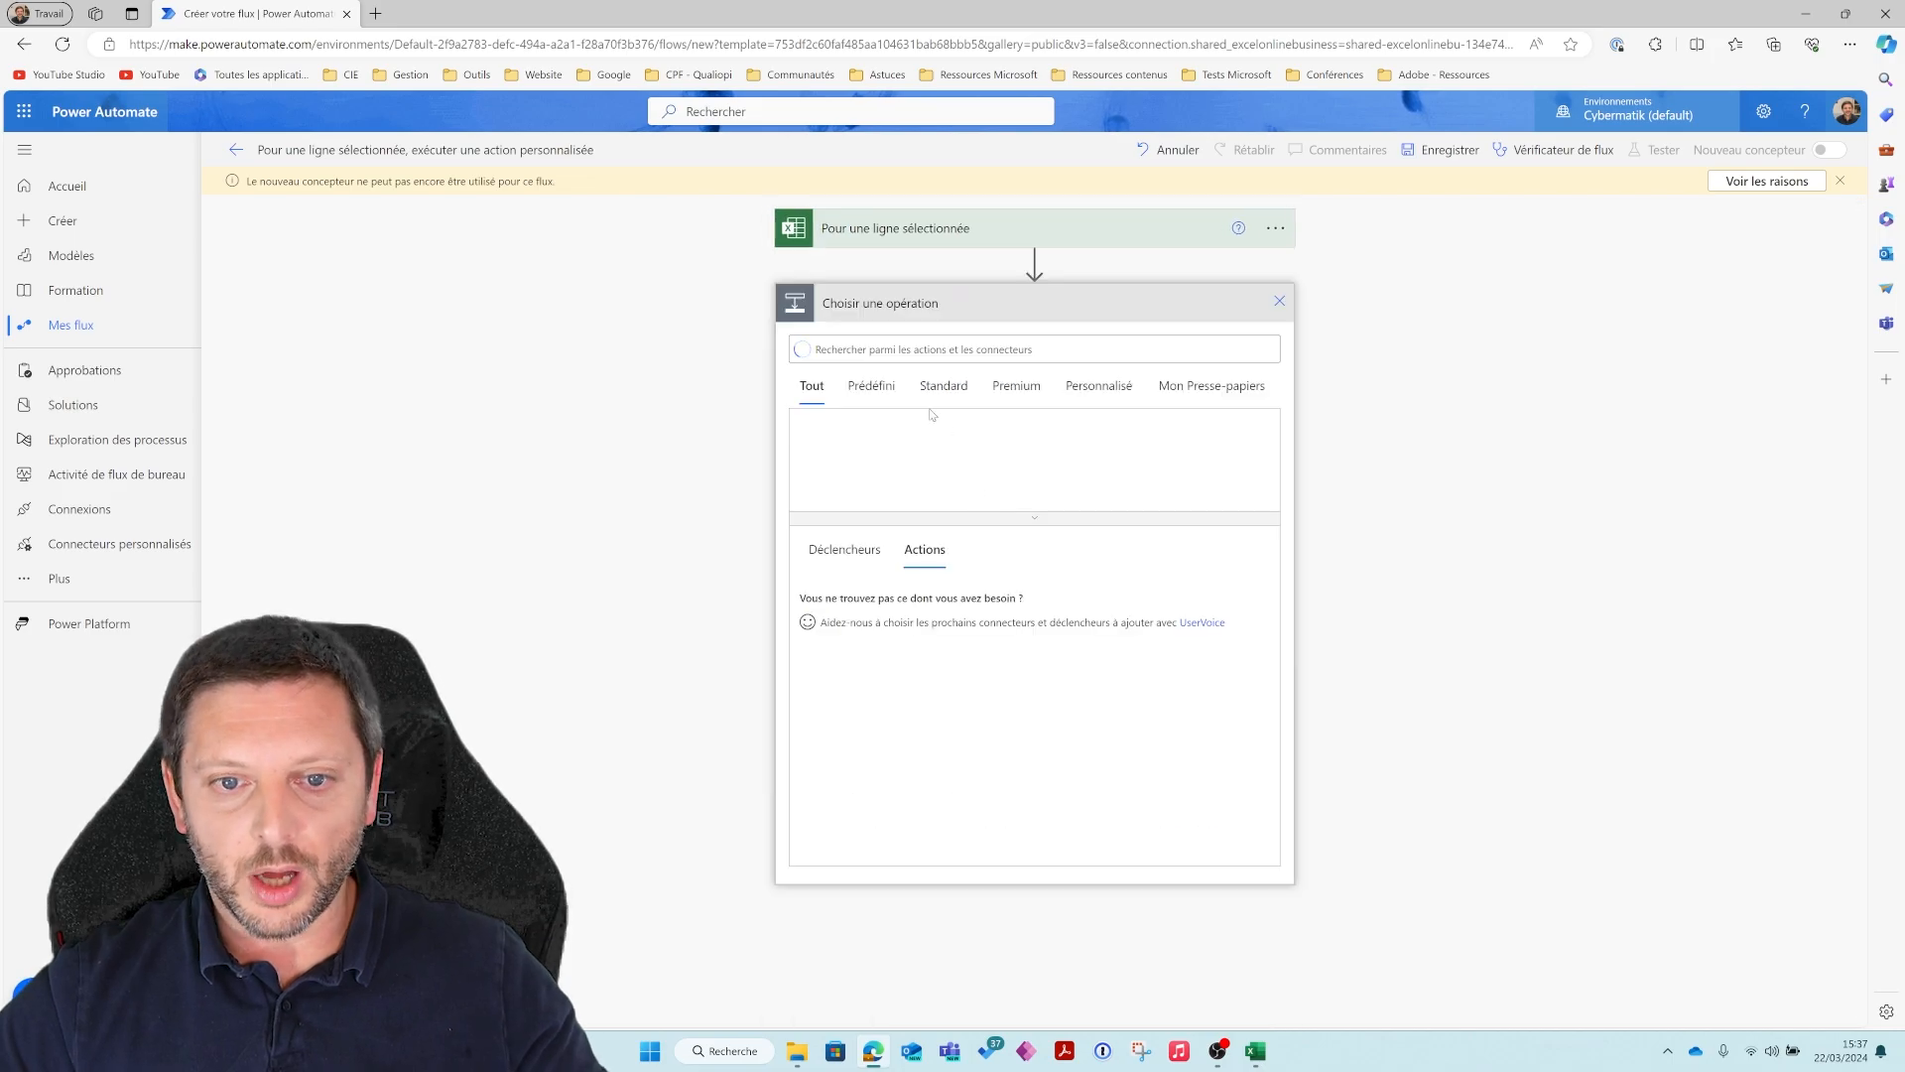
left_click(870, 385)
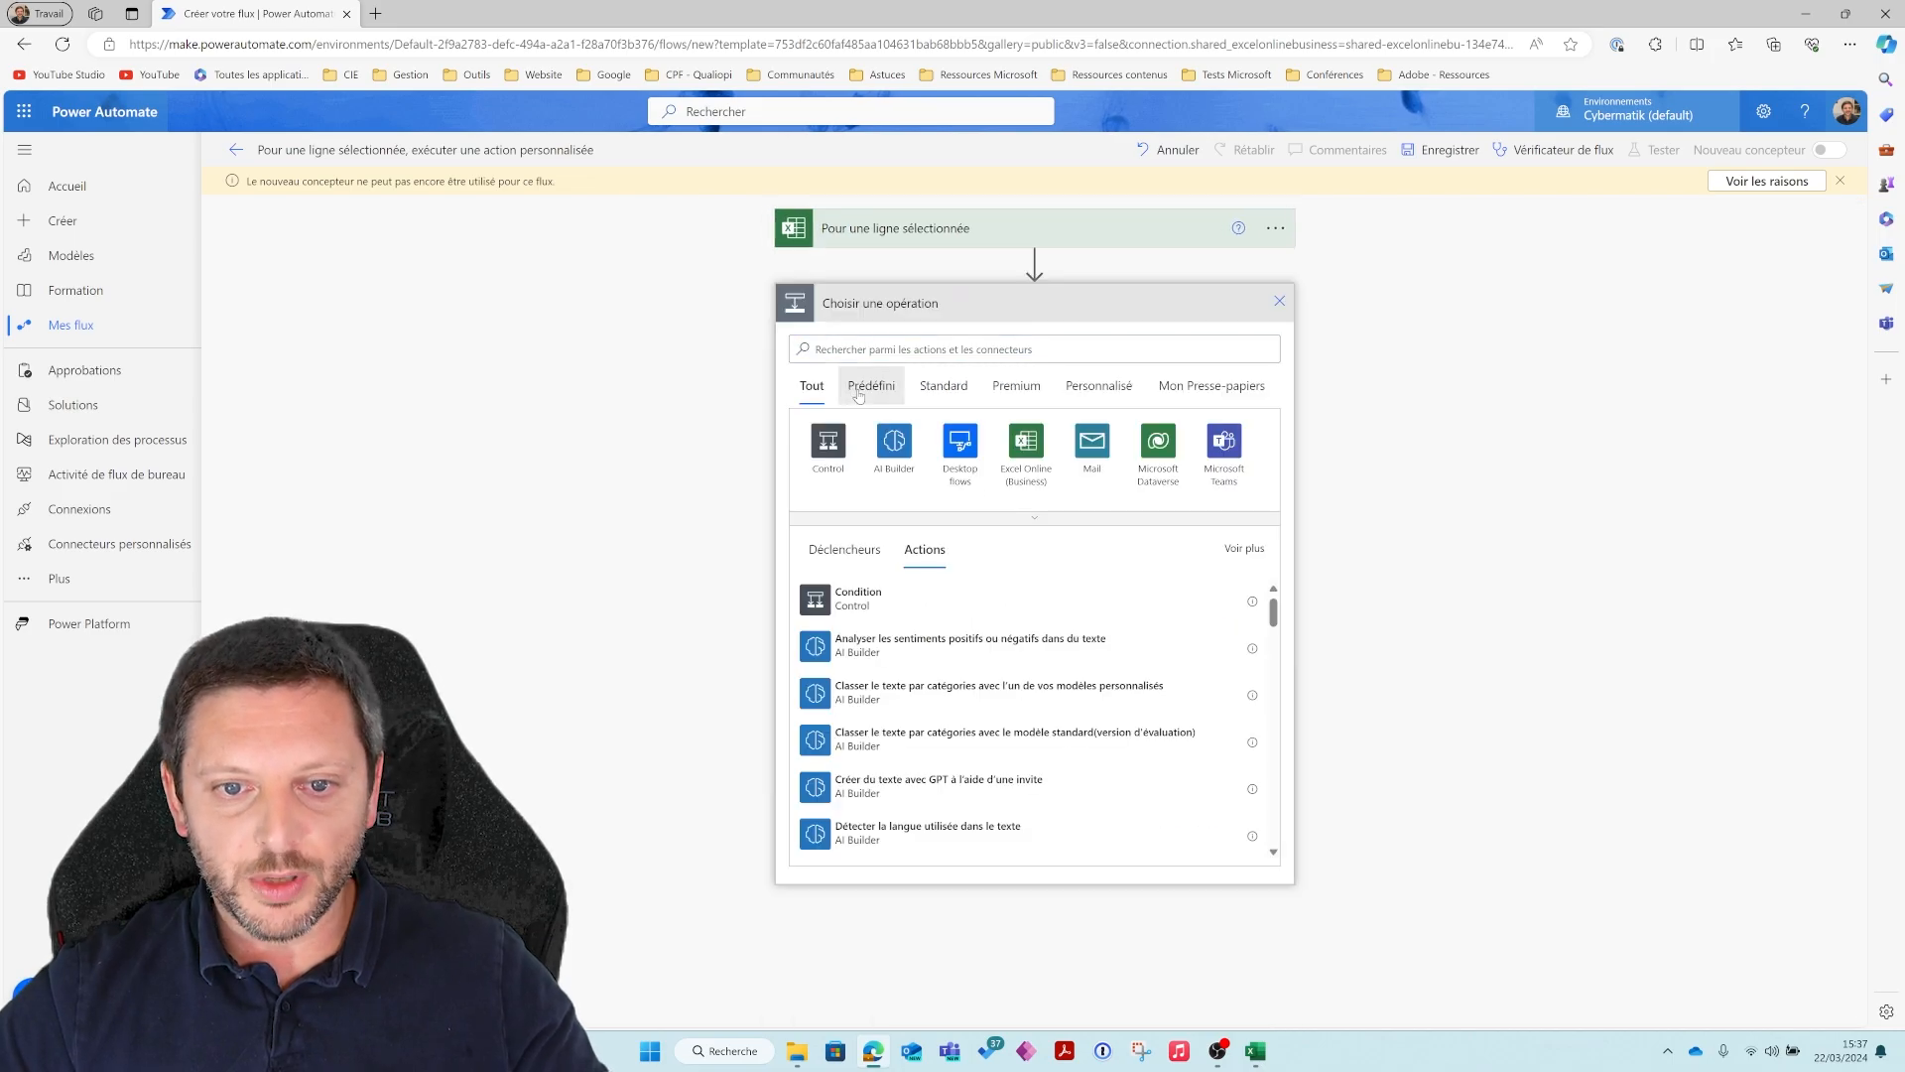
left_click(998, 524)
left_click(893, 518)
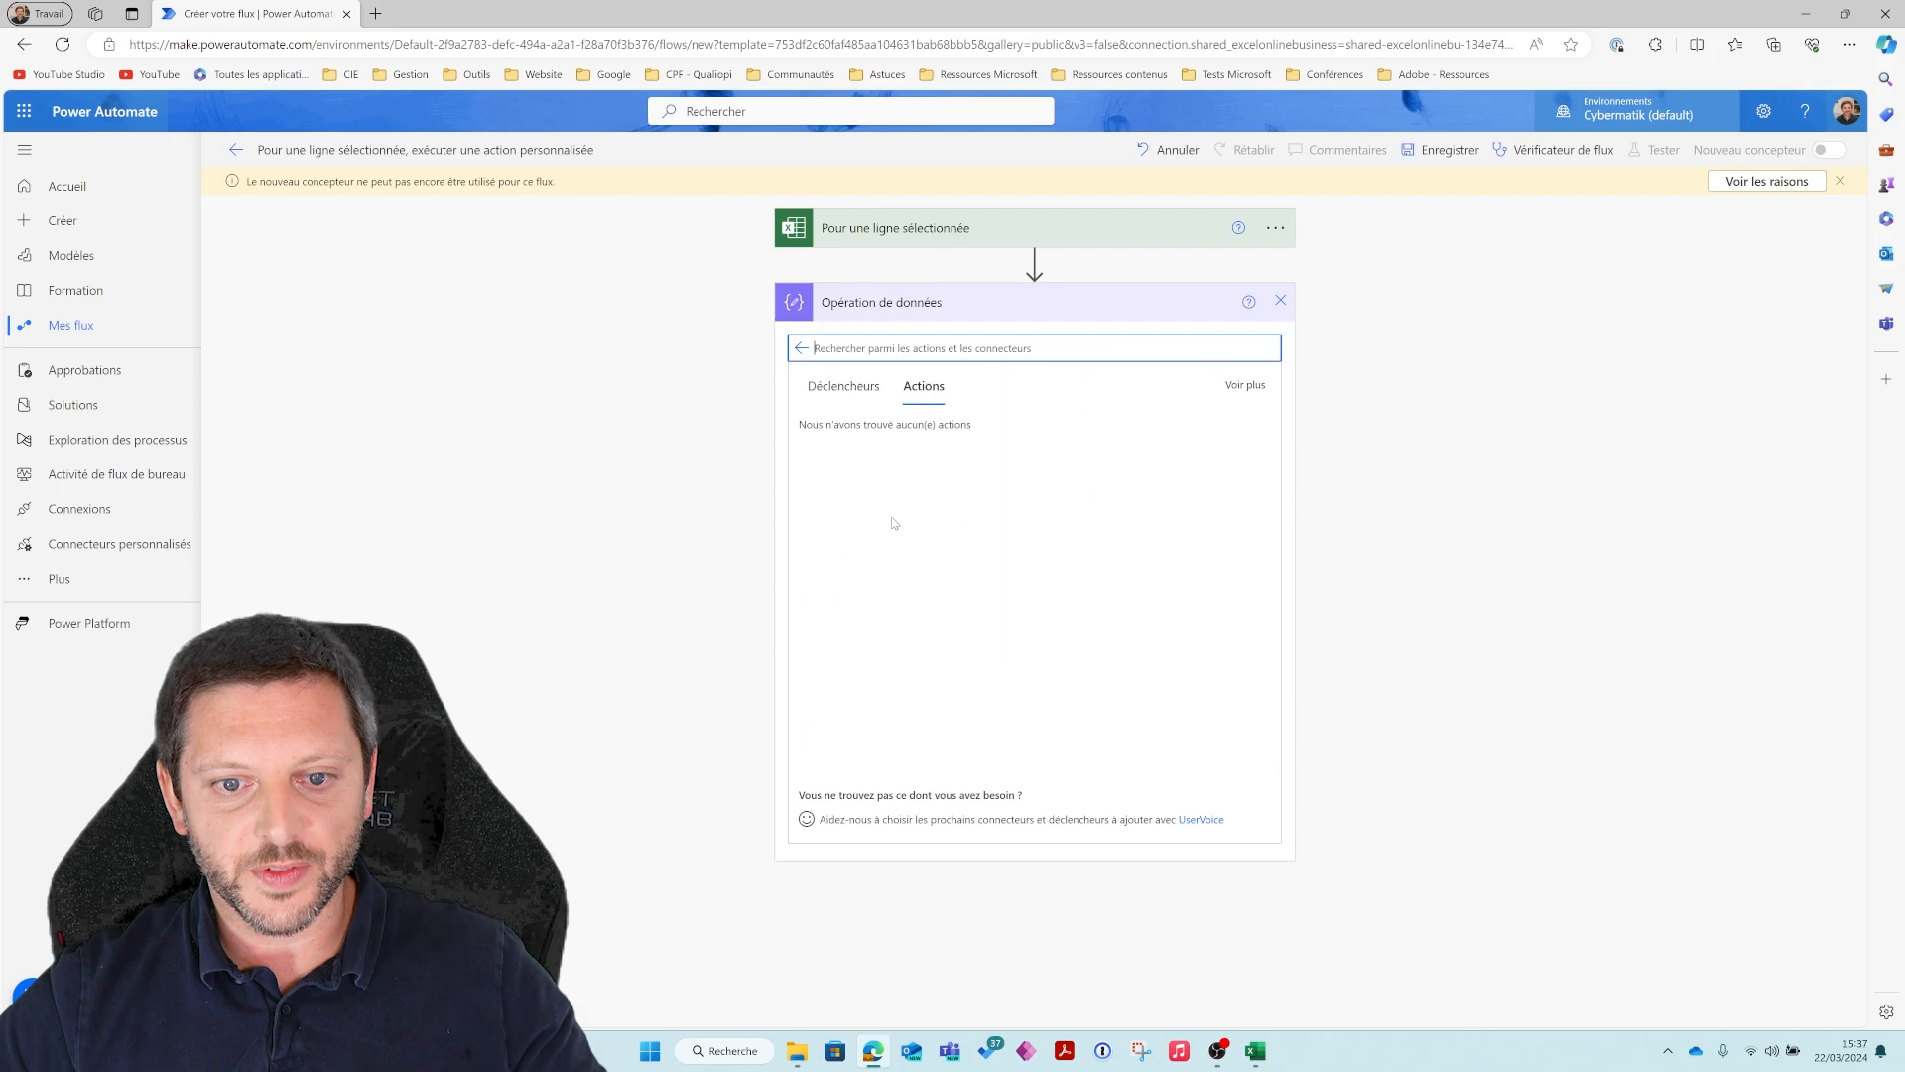
left_click(880, 675)
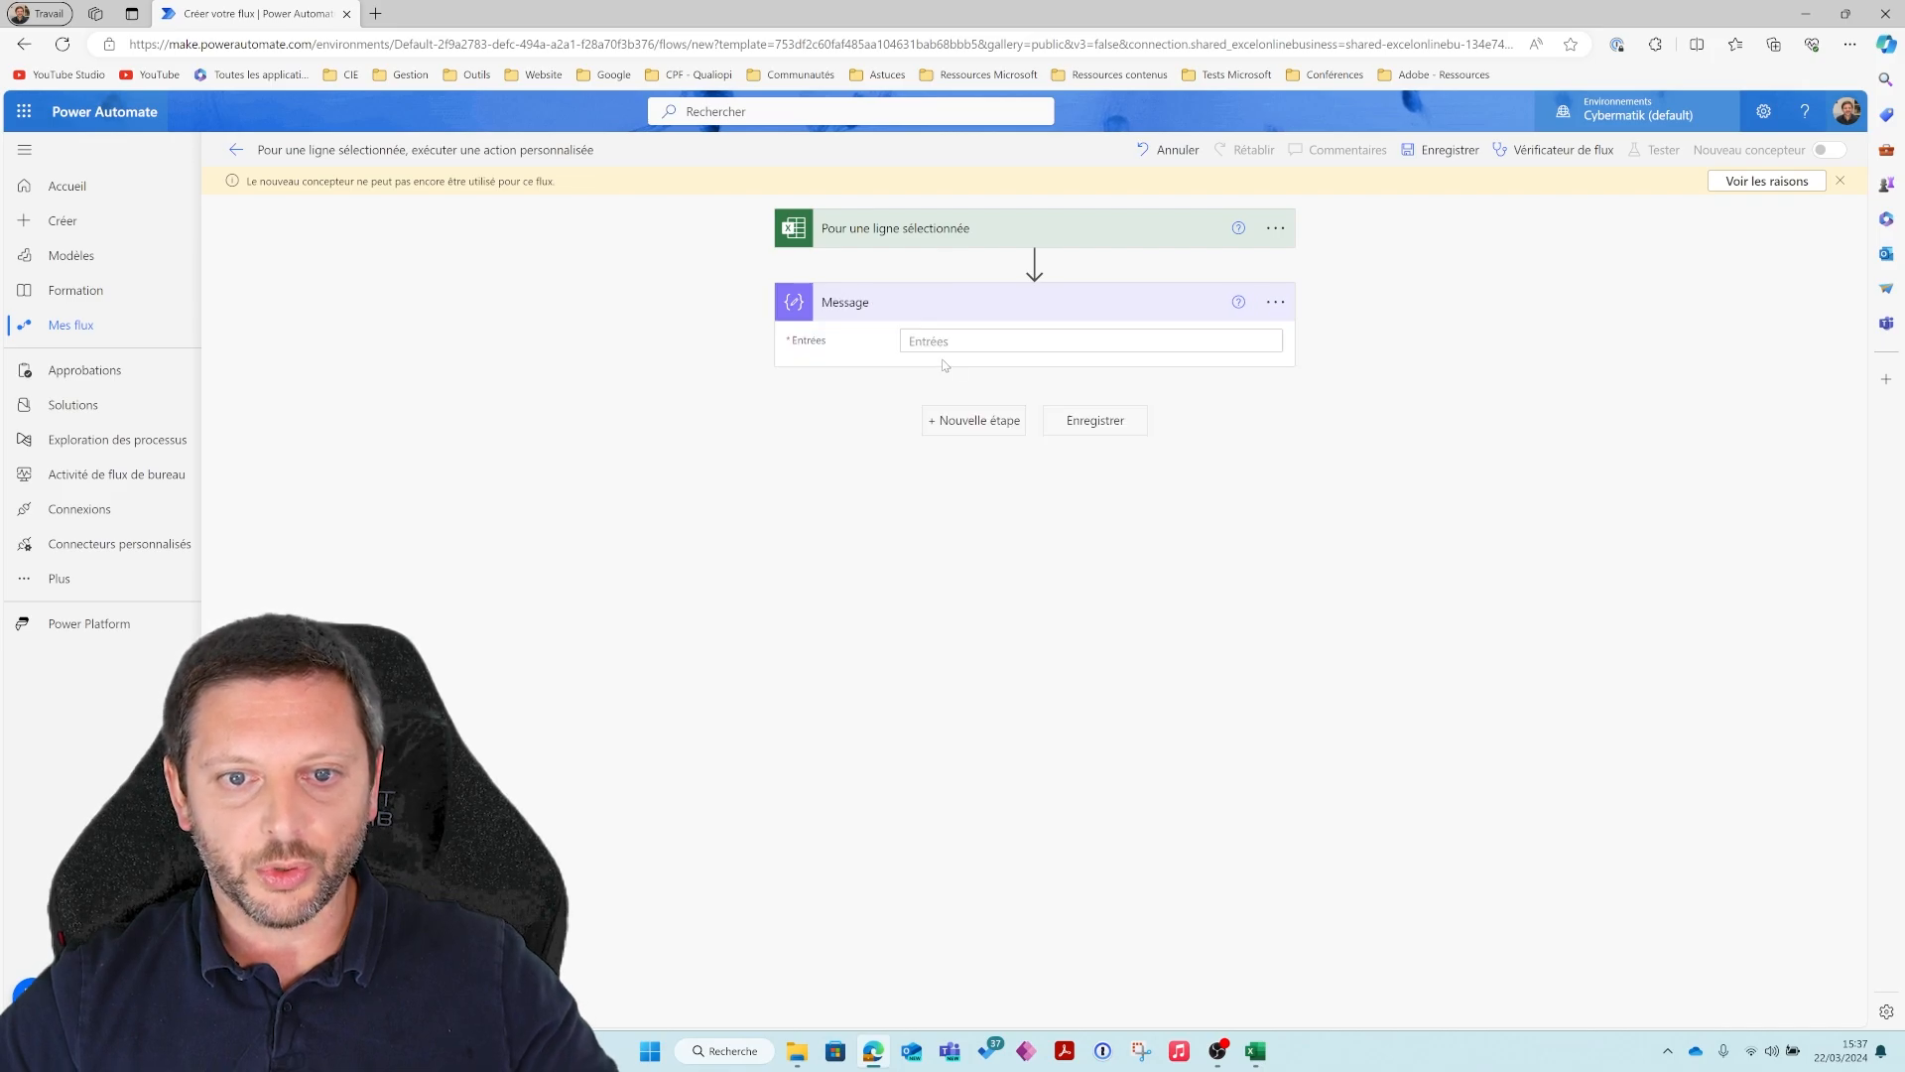
left_click(938, 342)
type("Ok")
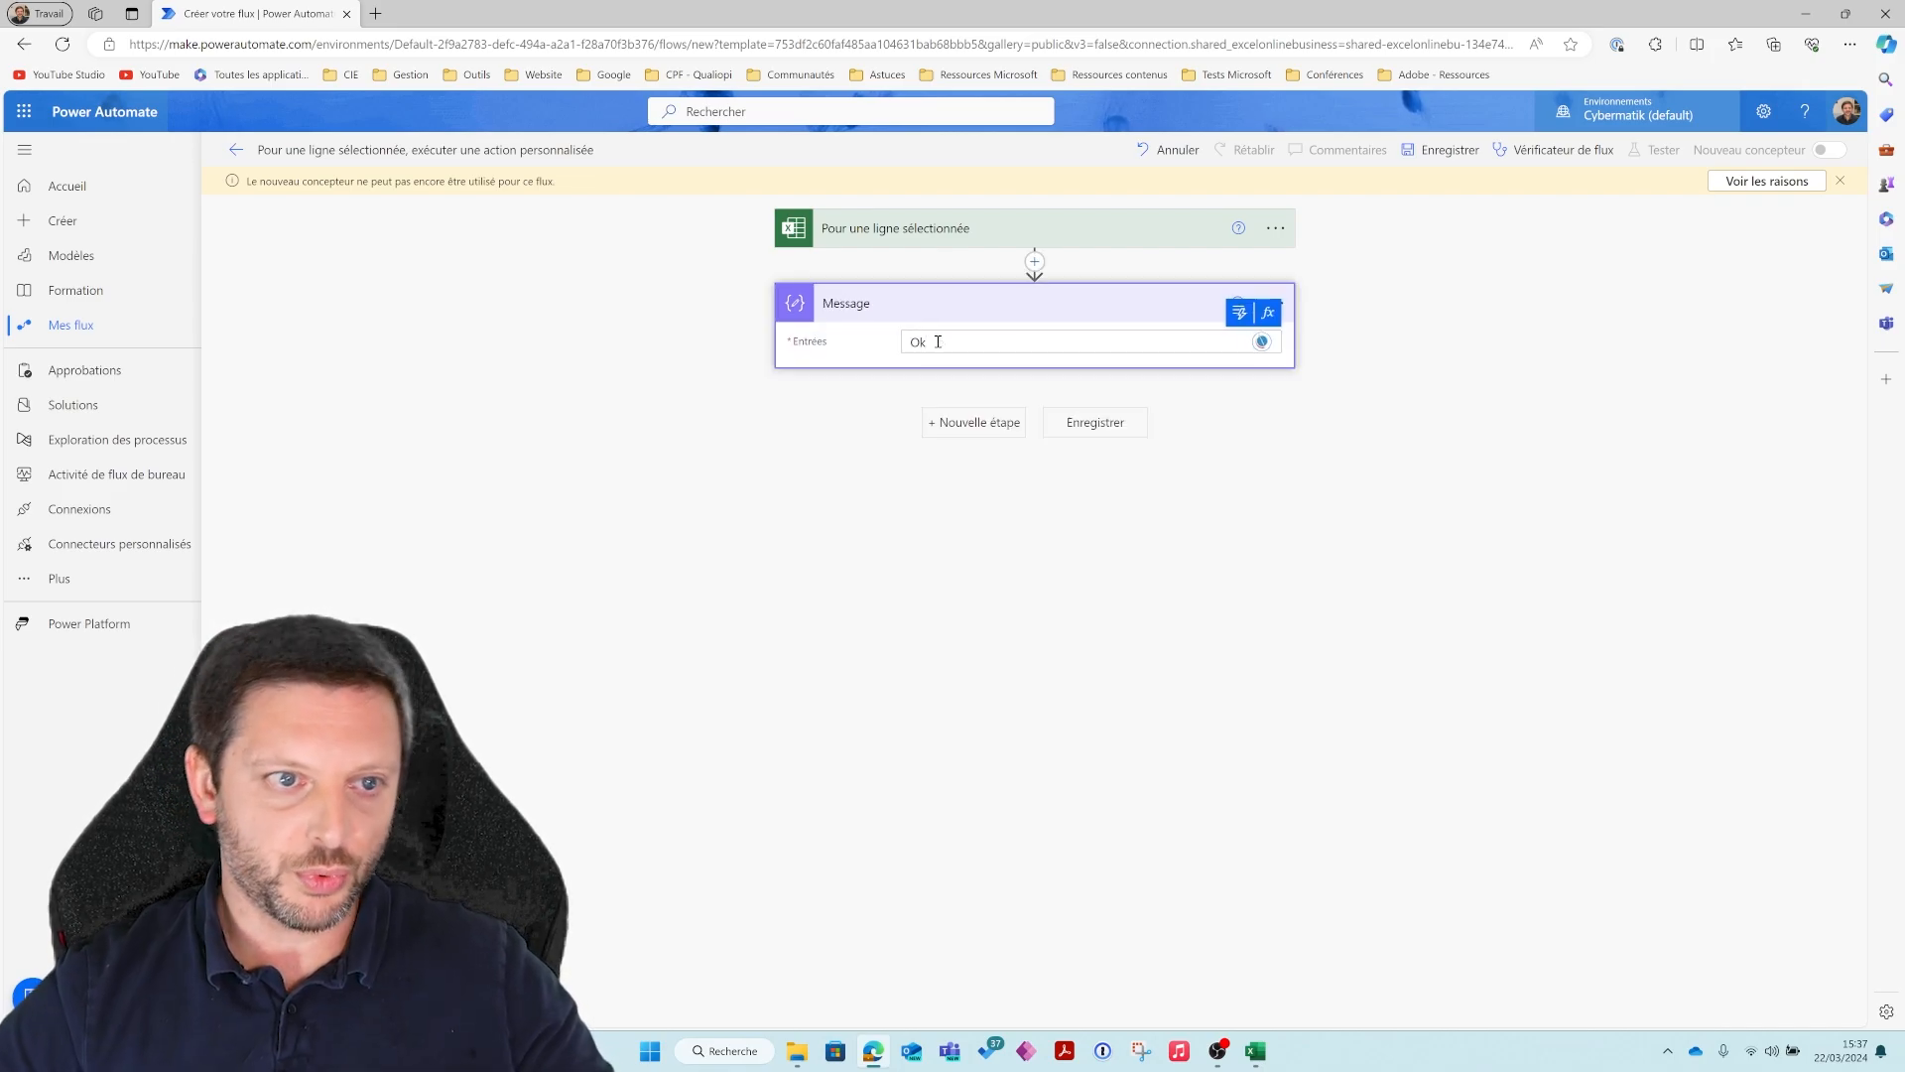
Rename the flow "Envoi de la commande" and save it
left_click(506, 151)
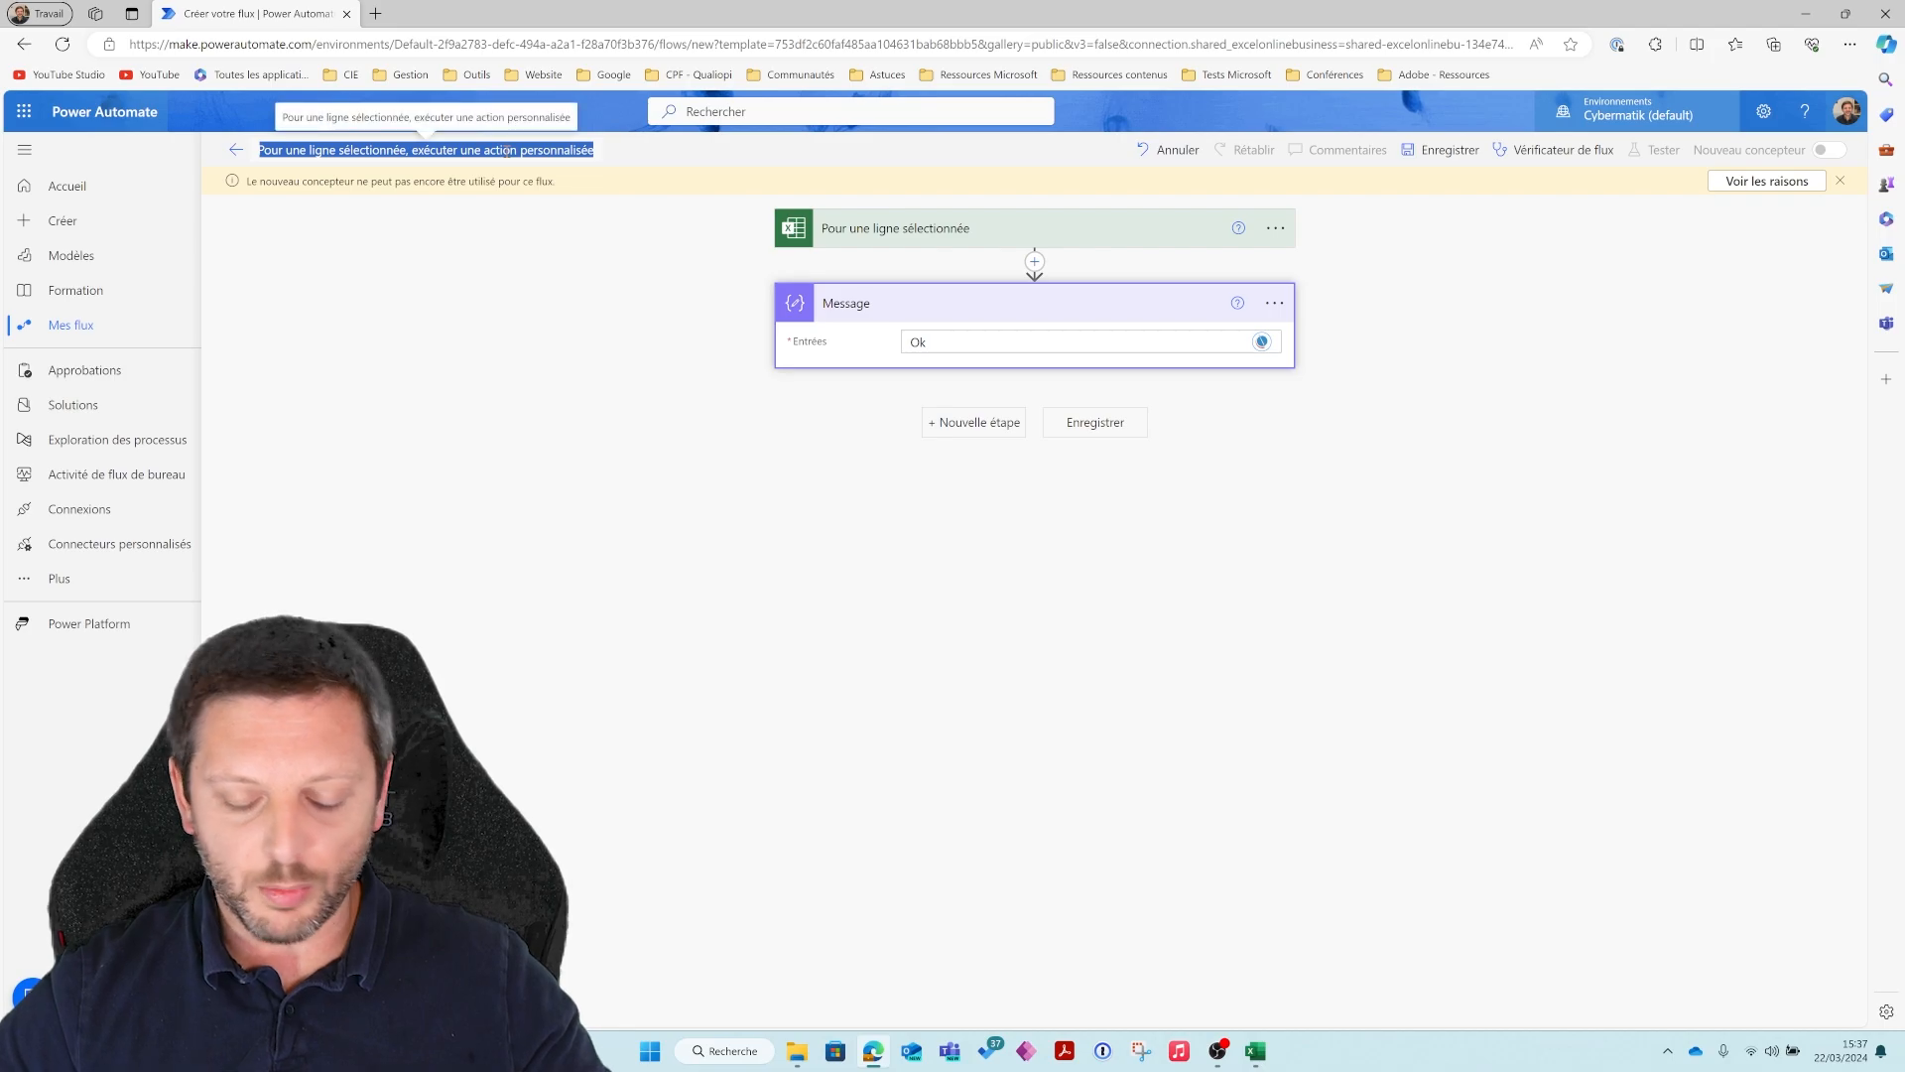
type("Envoi de")
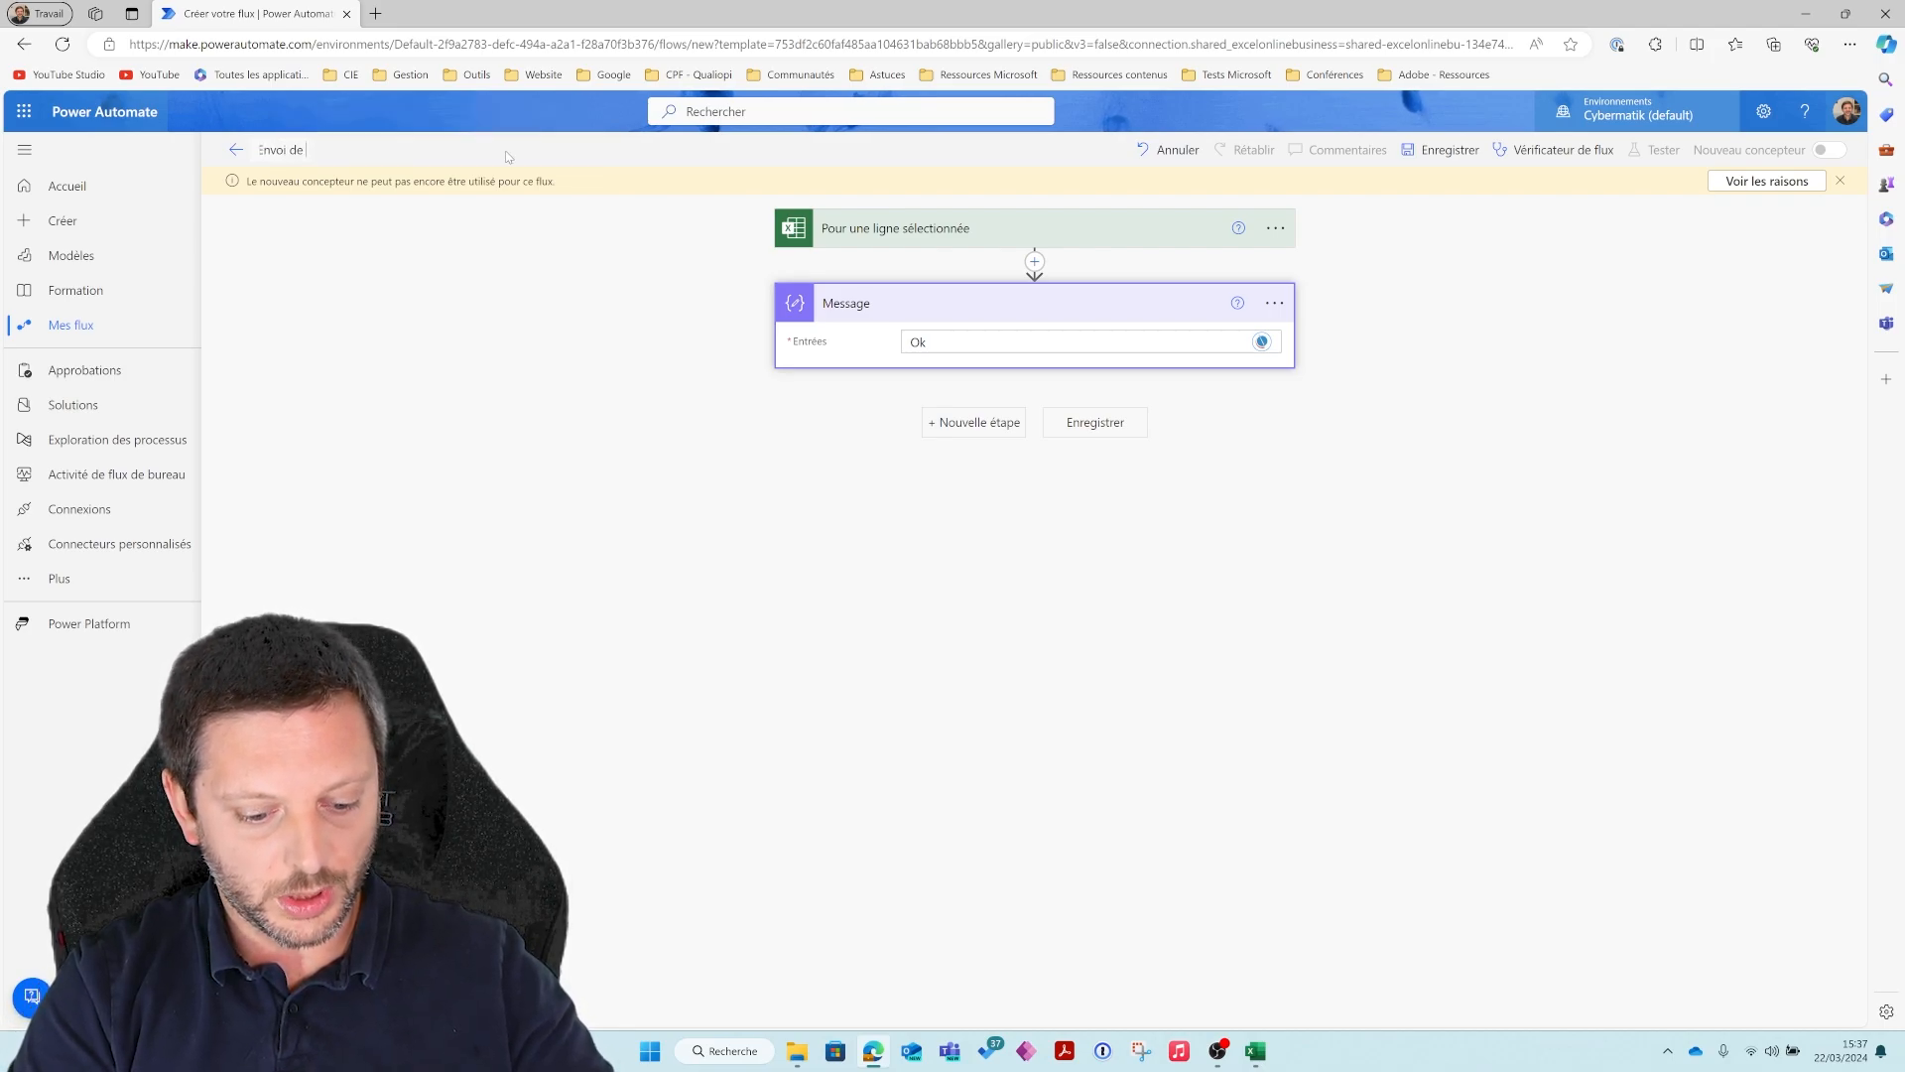
type(" la comande")
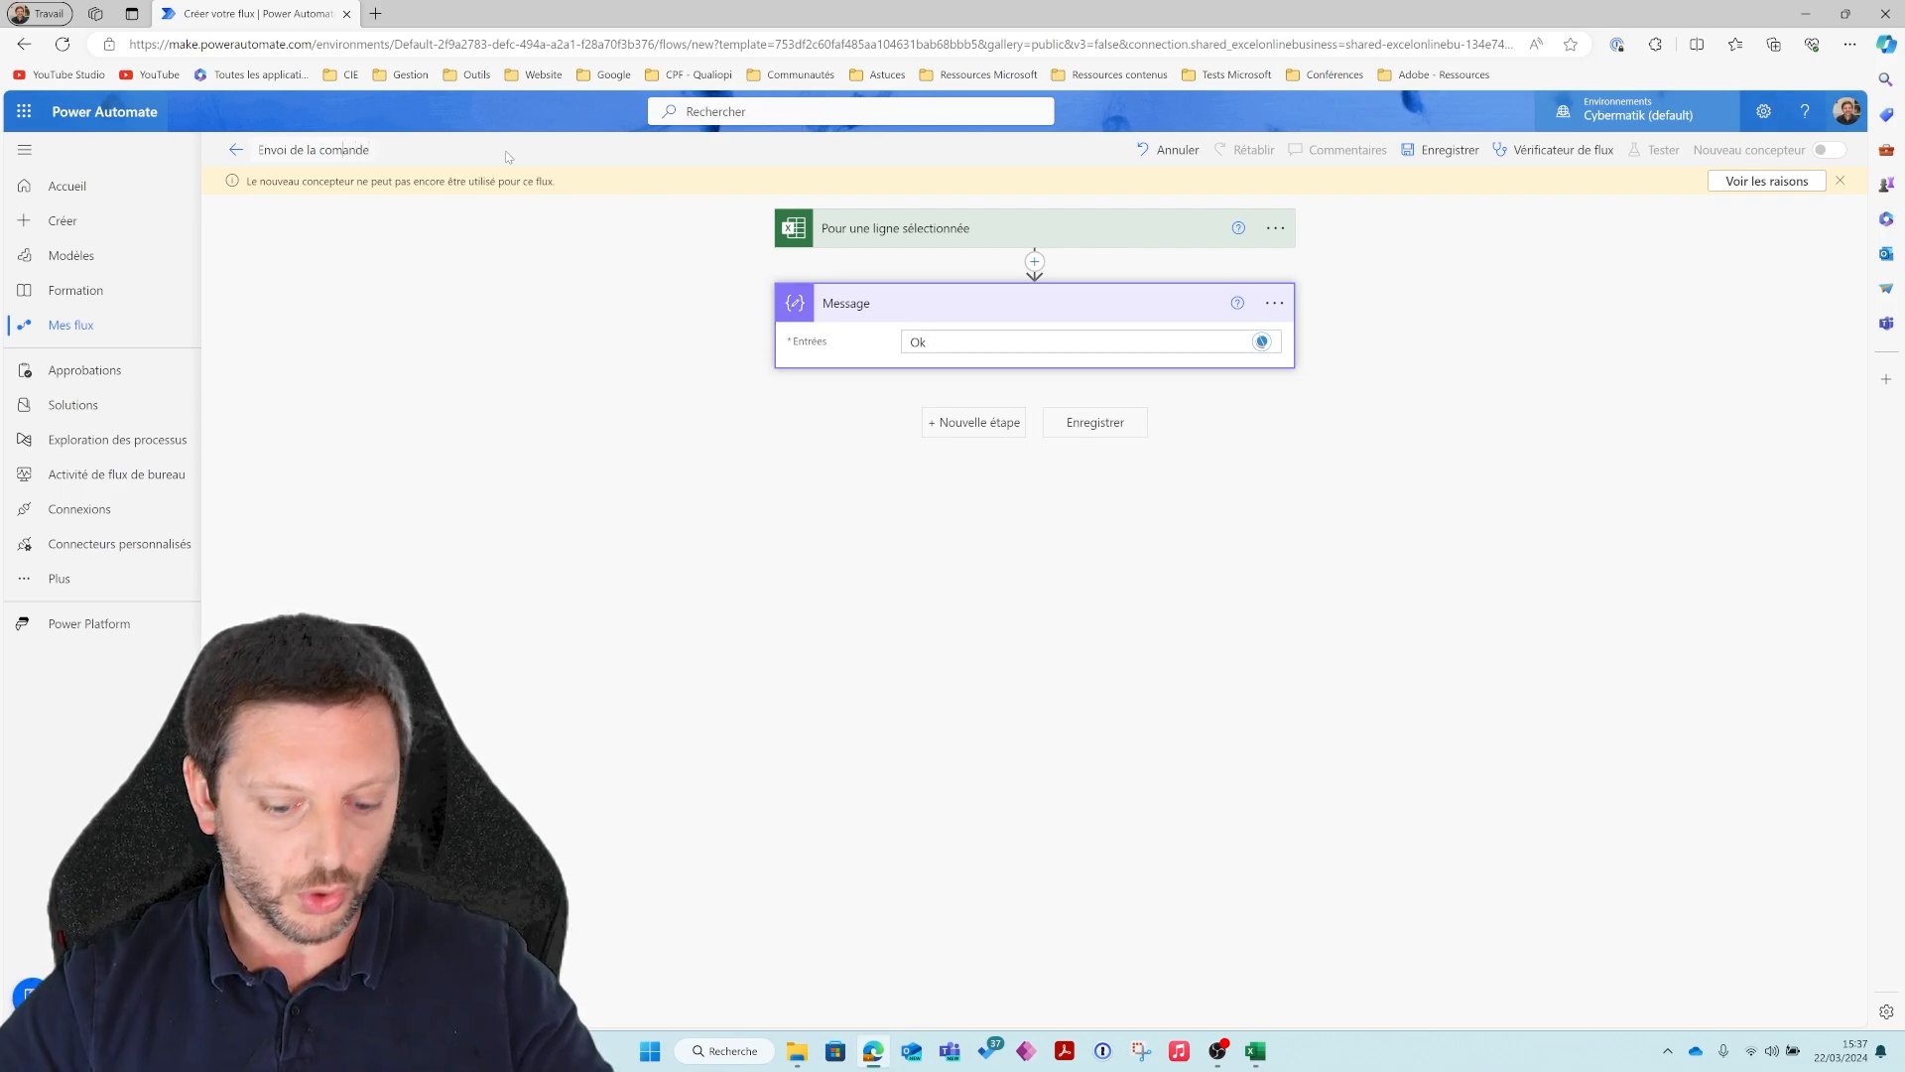
type("m")
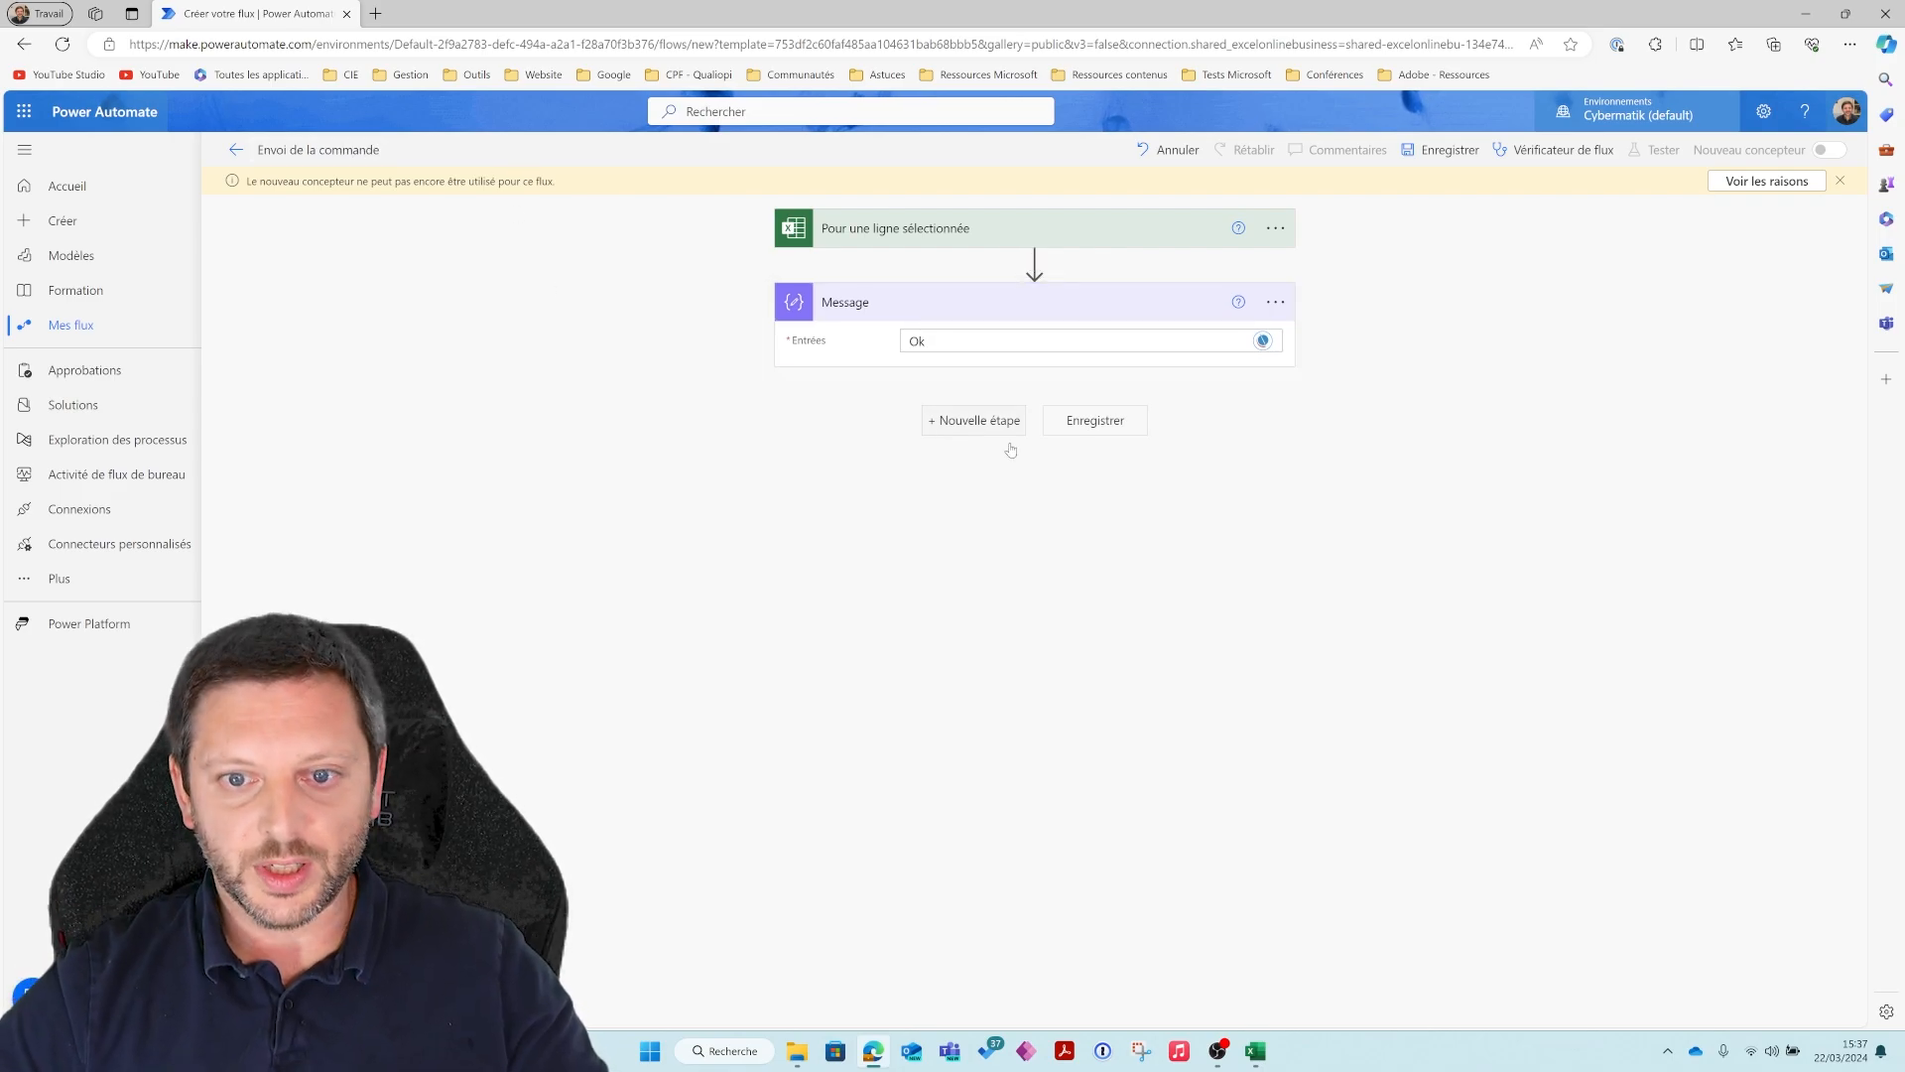
left_click(1099, 422)
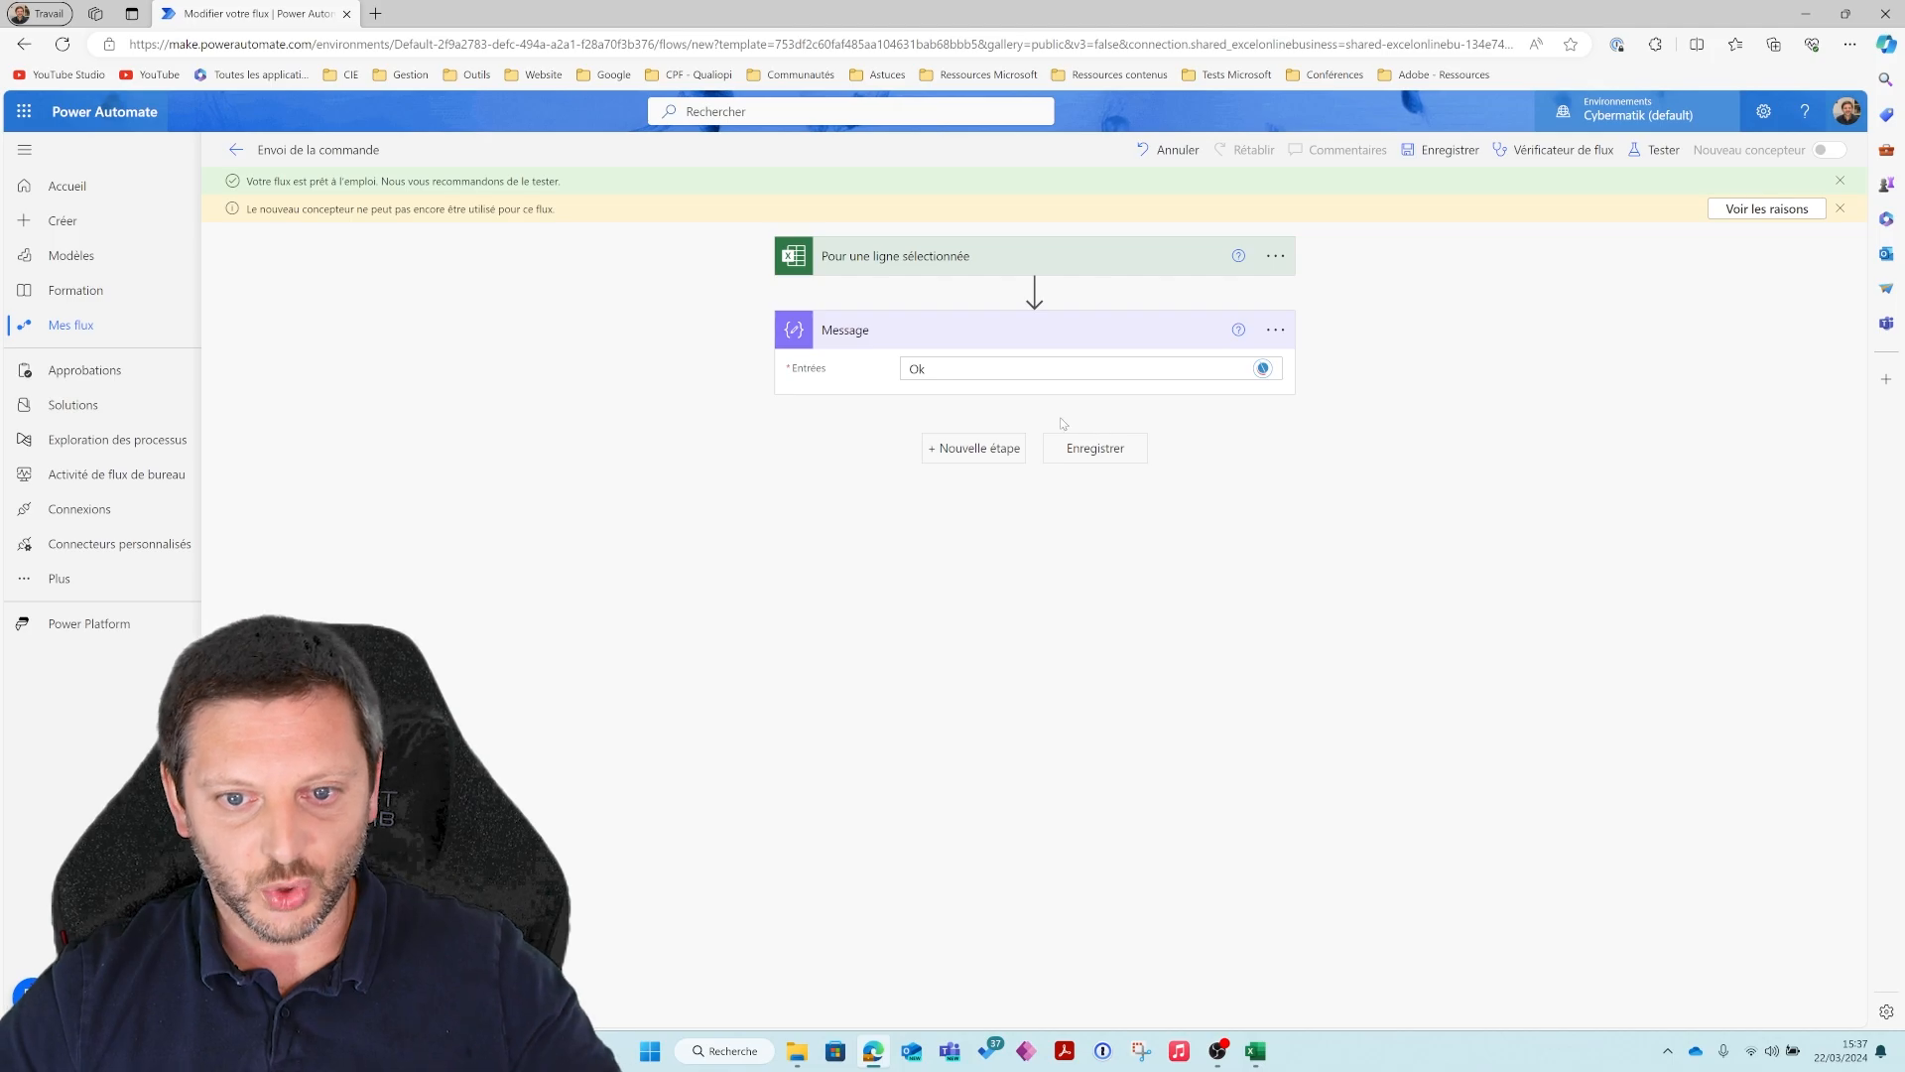
Add the Office 365 Outlook action "Envoyer un e-mail (V2)" as a new step after Message
left_click(972, 454)
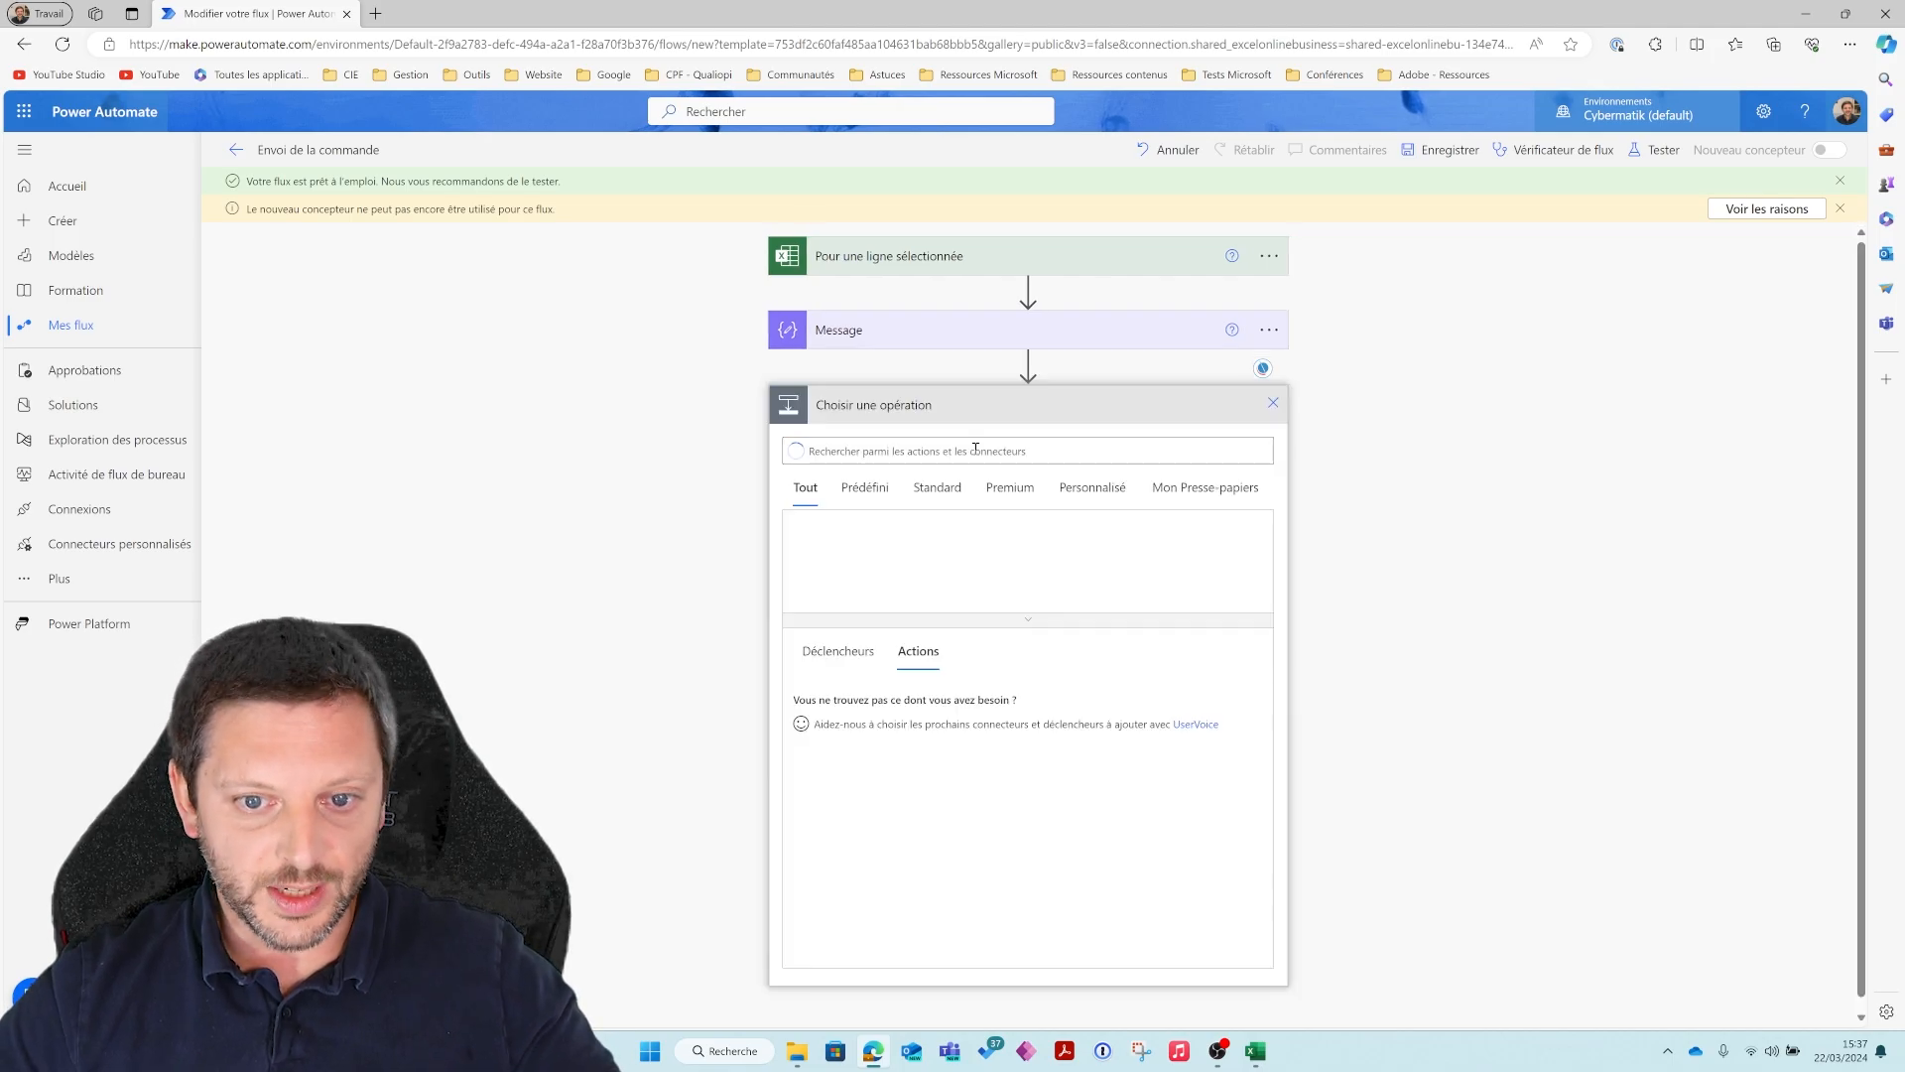
type("out")
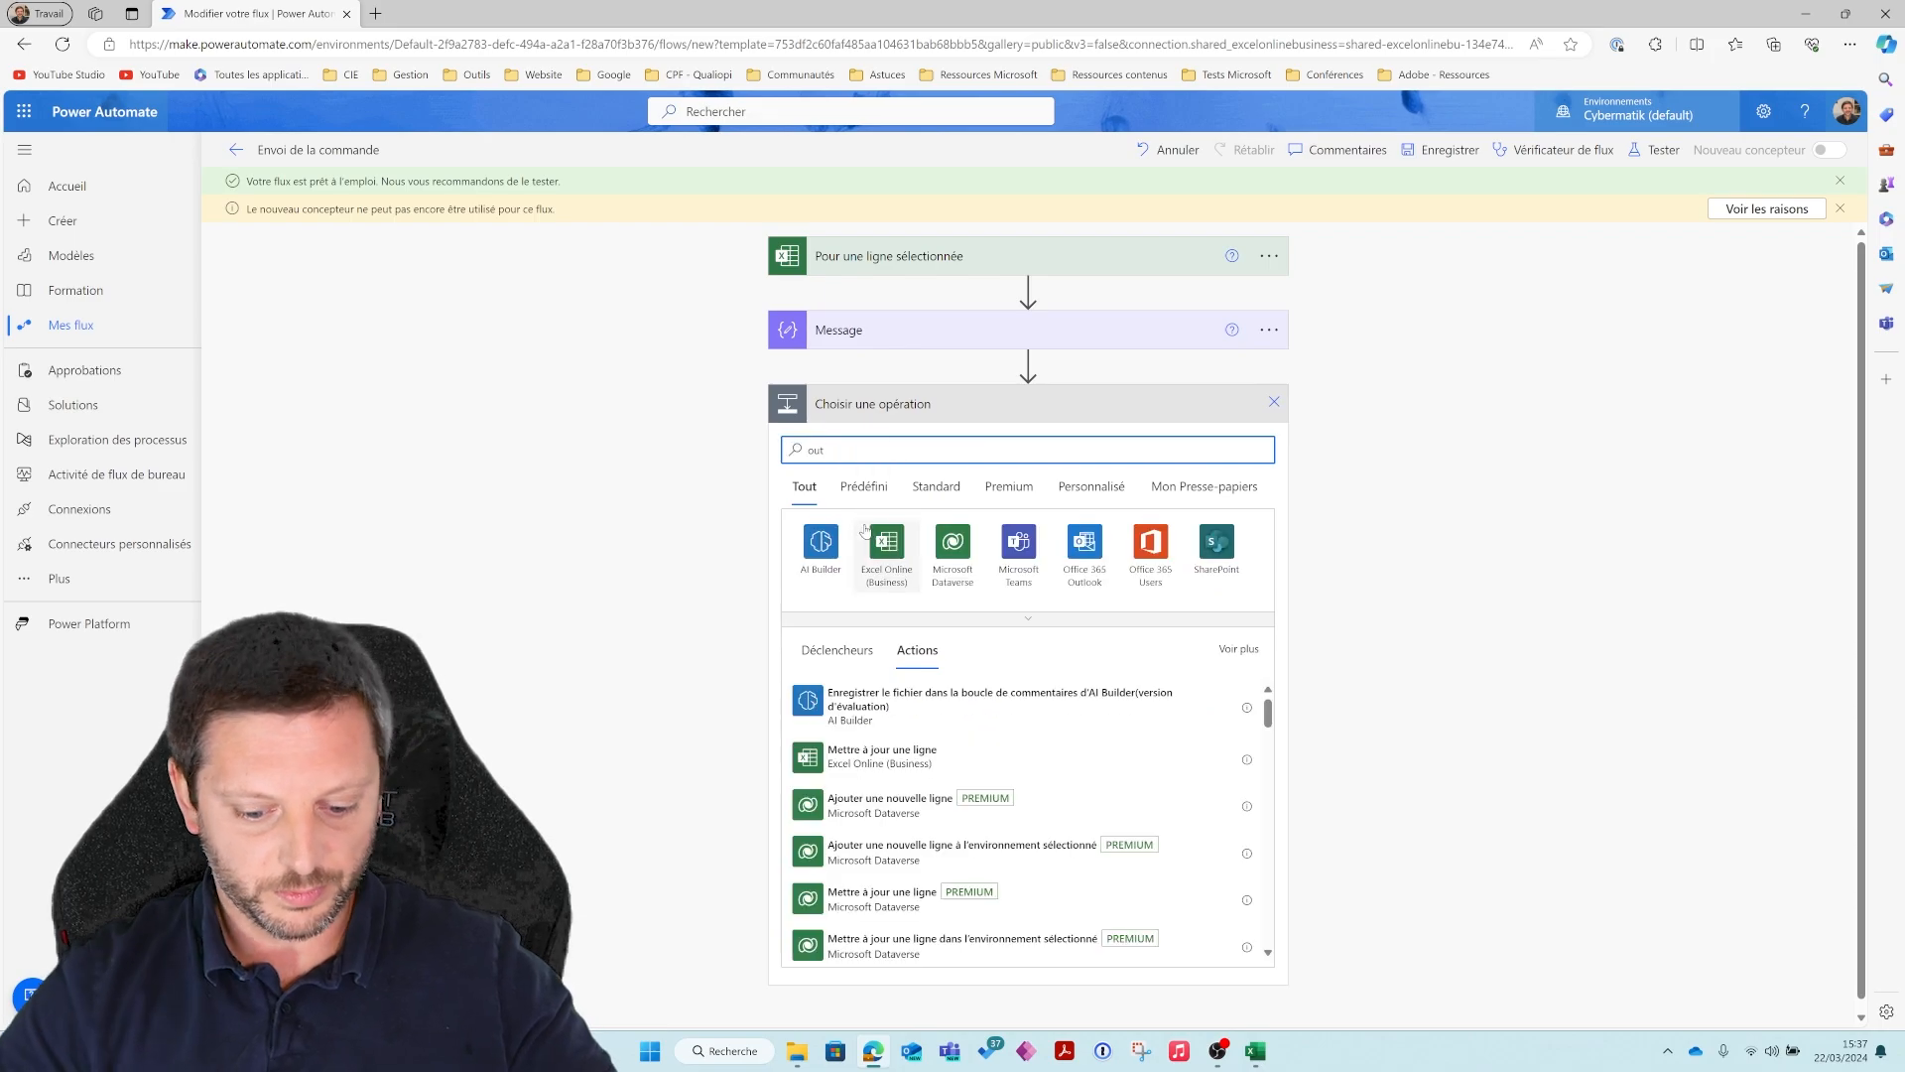
type("look")
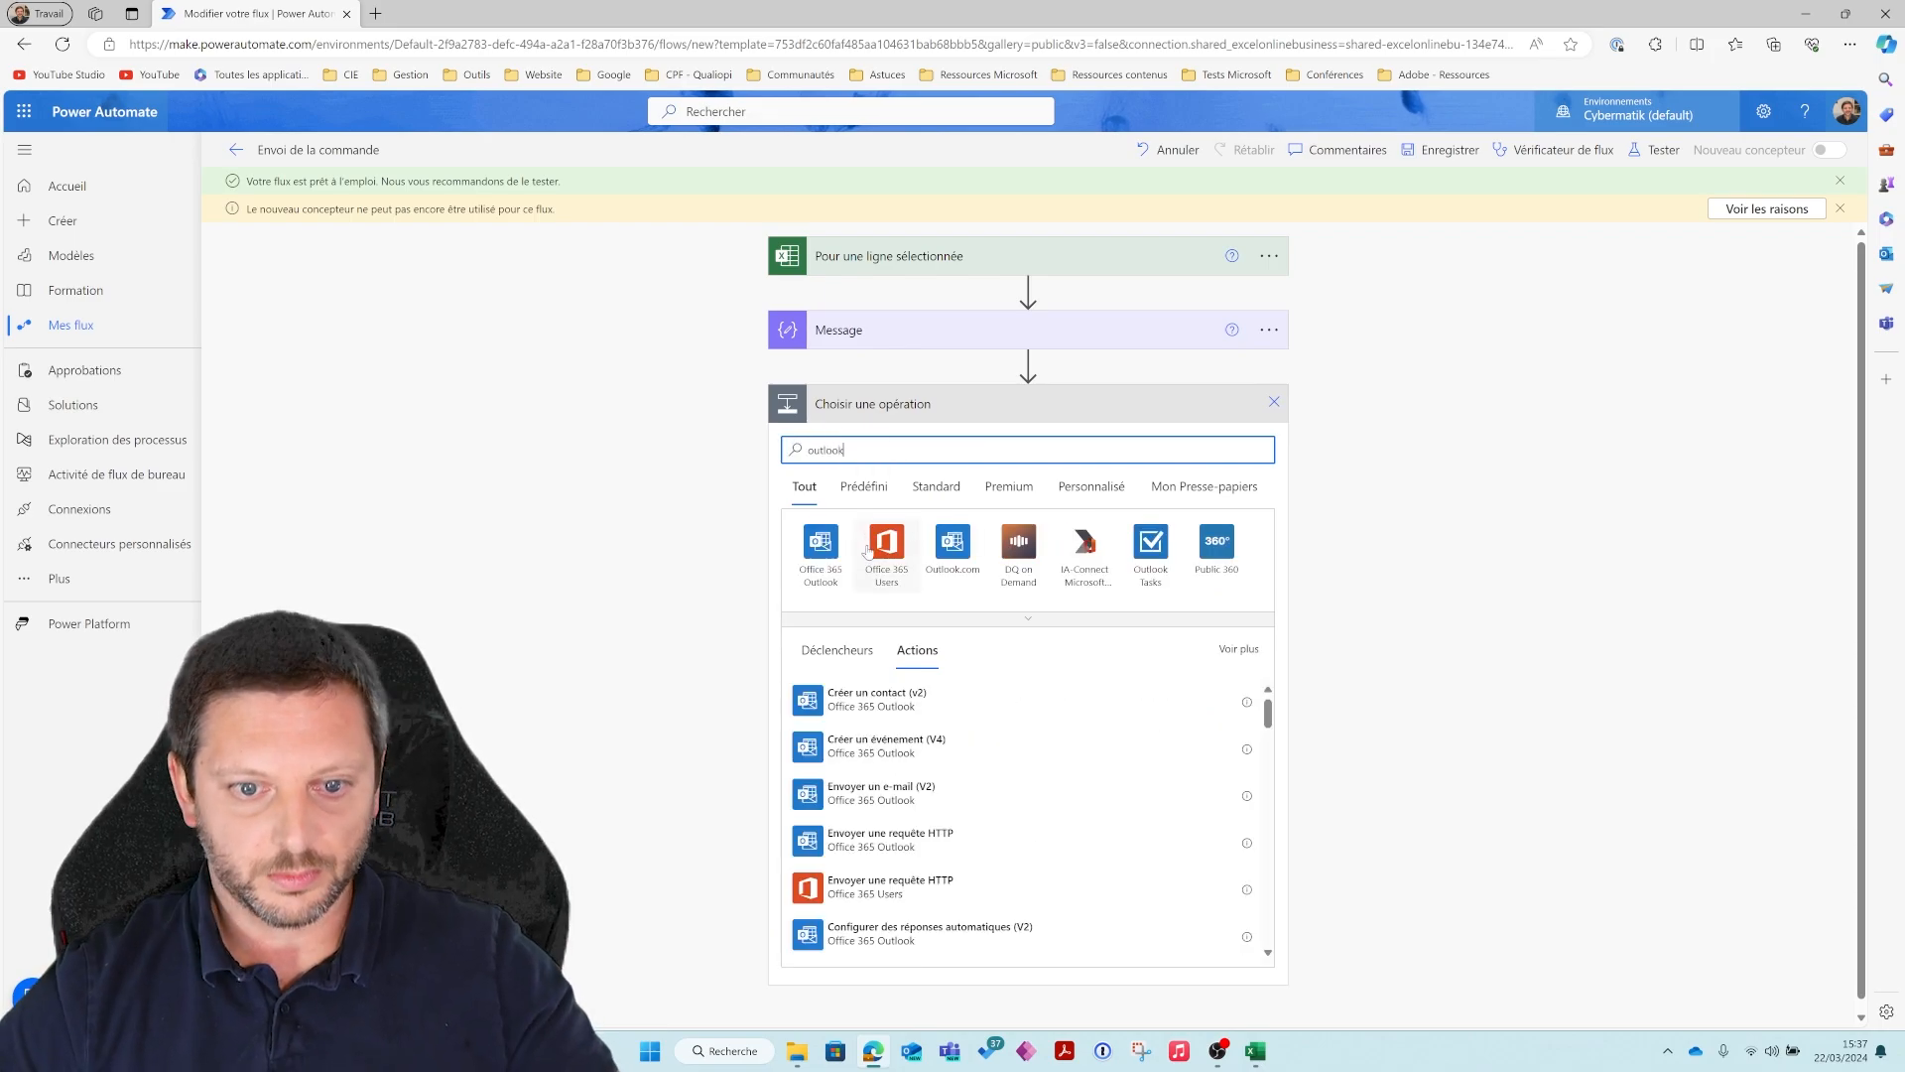
left_click(925, 799)
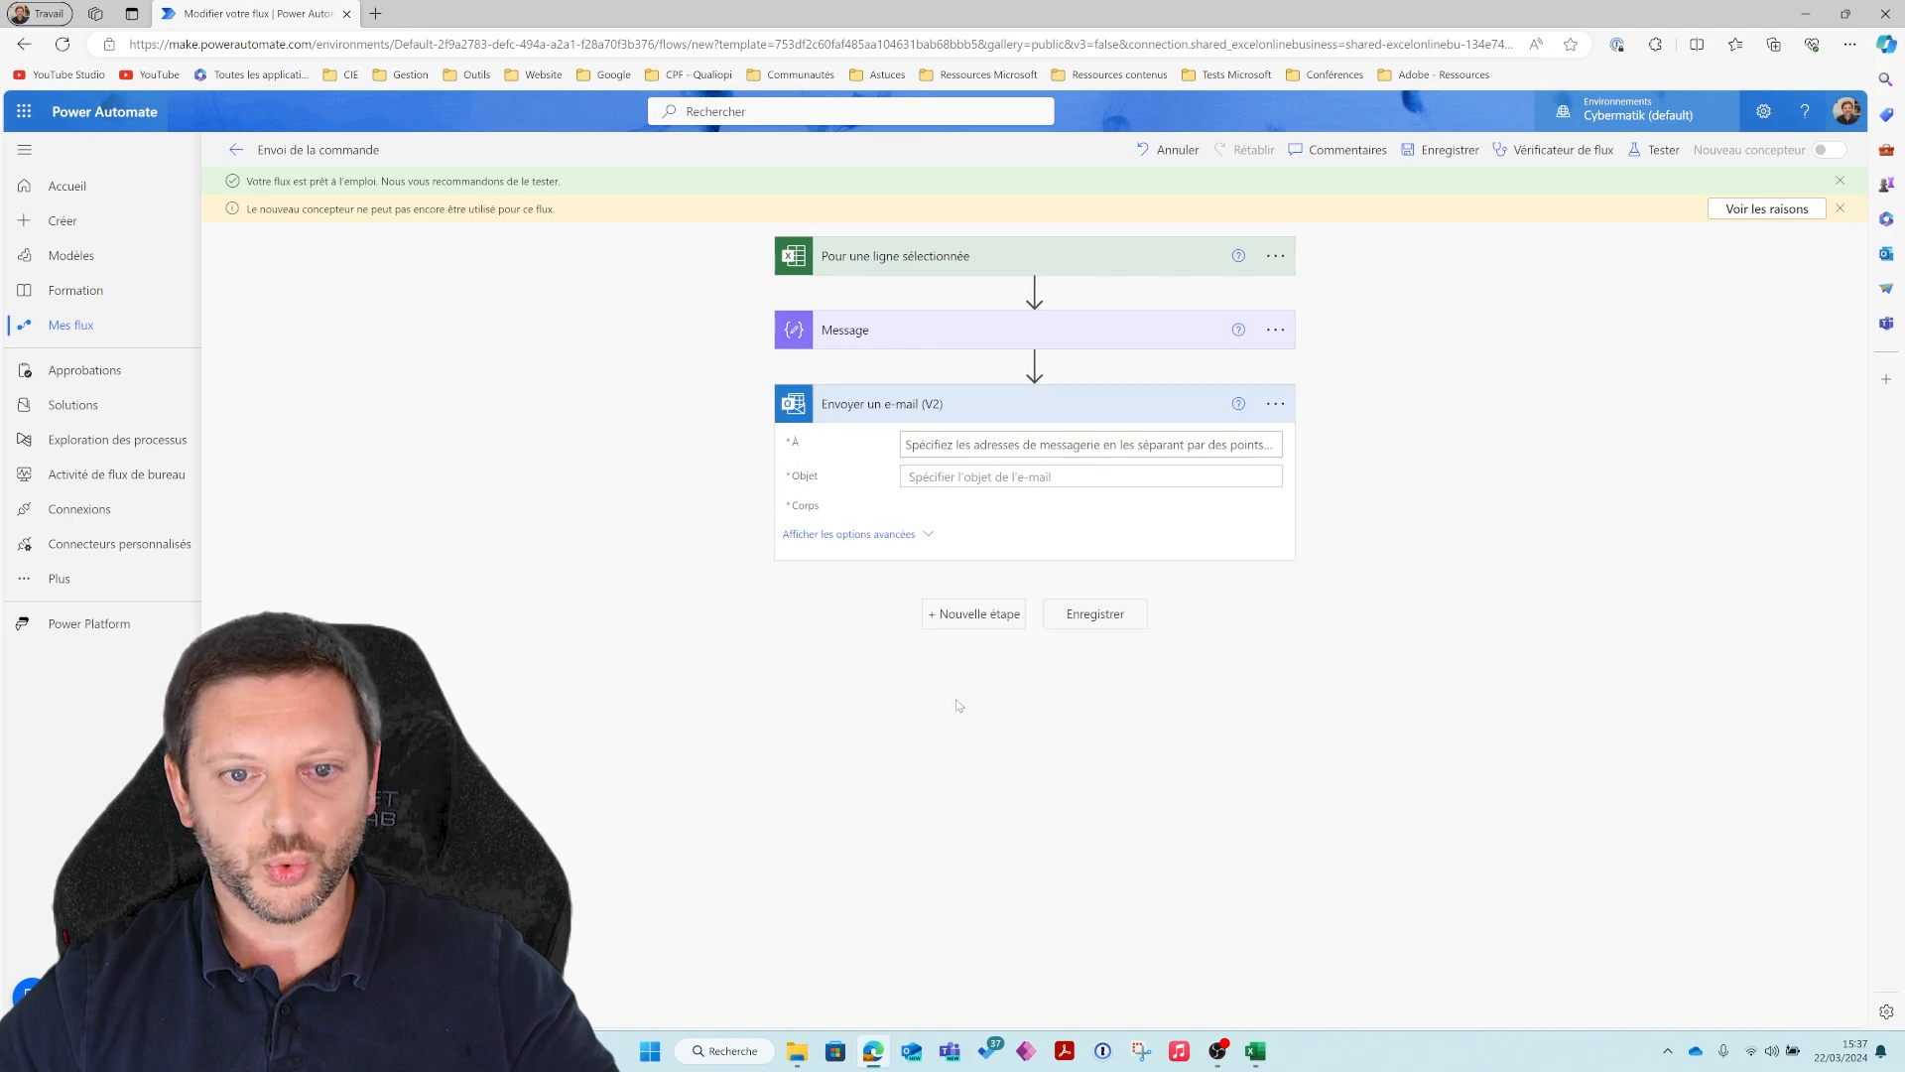
Address the e-mail to the suggested recipient by first name and set its subject to "Nouvelle commande arrivée"
left_click(997, 446)
type("d")
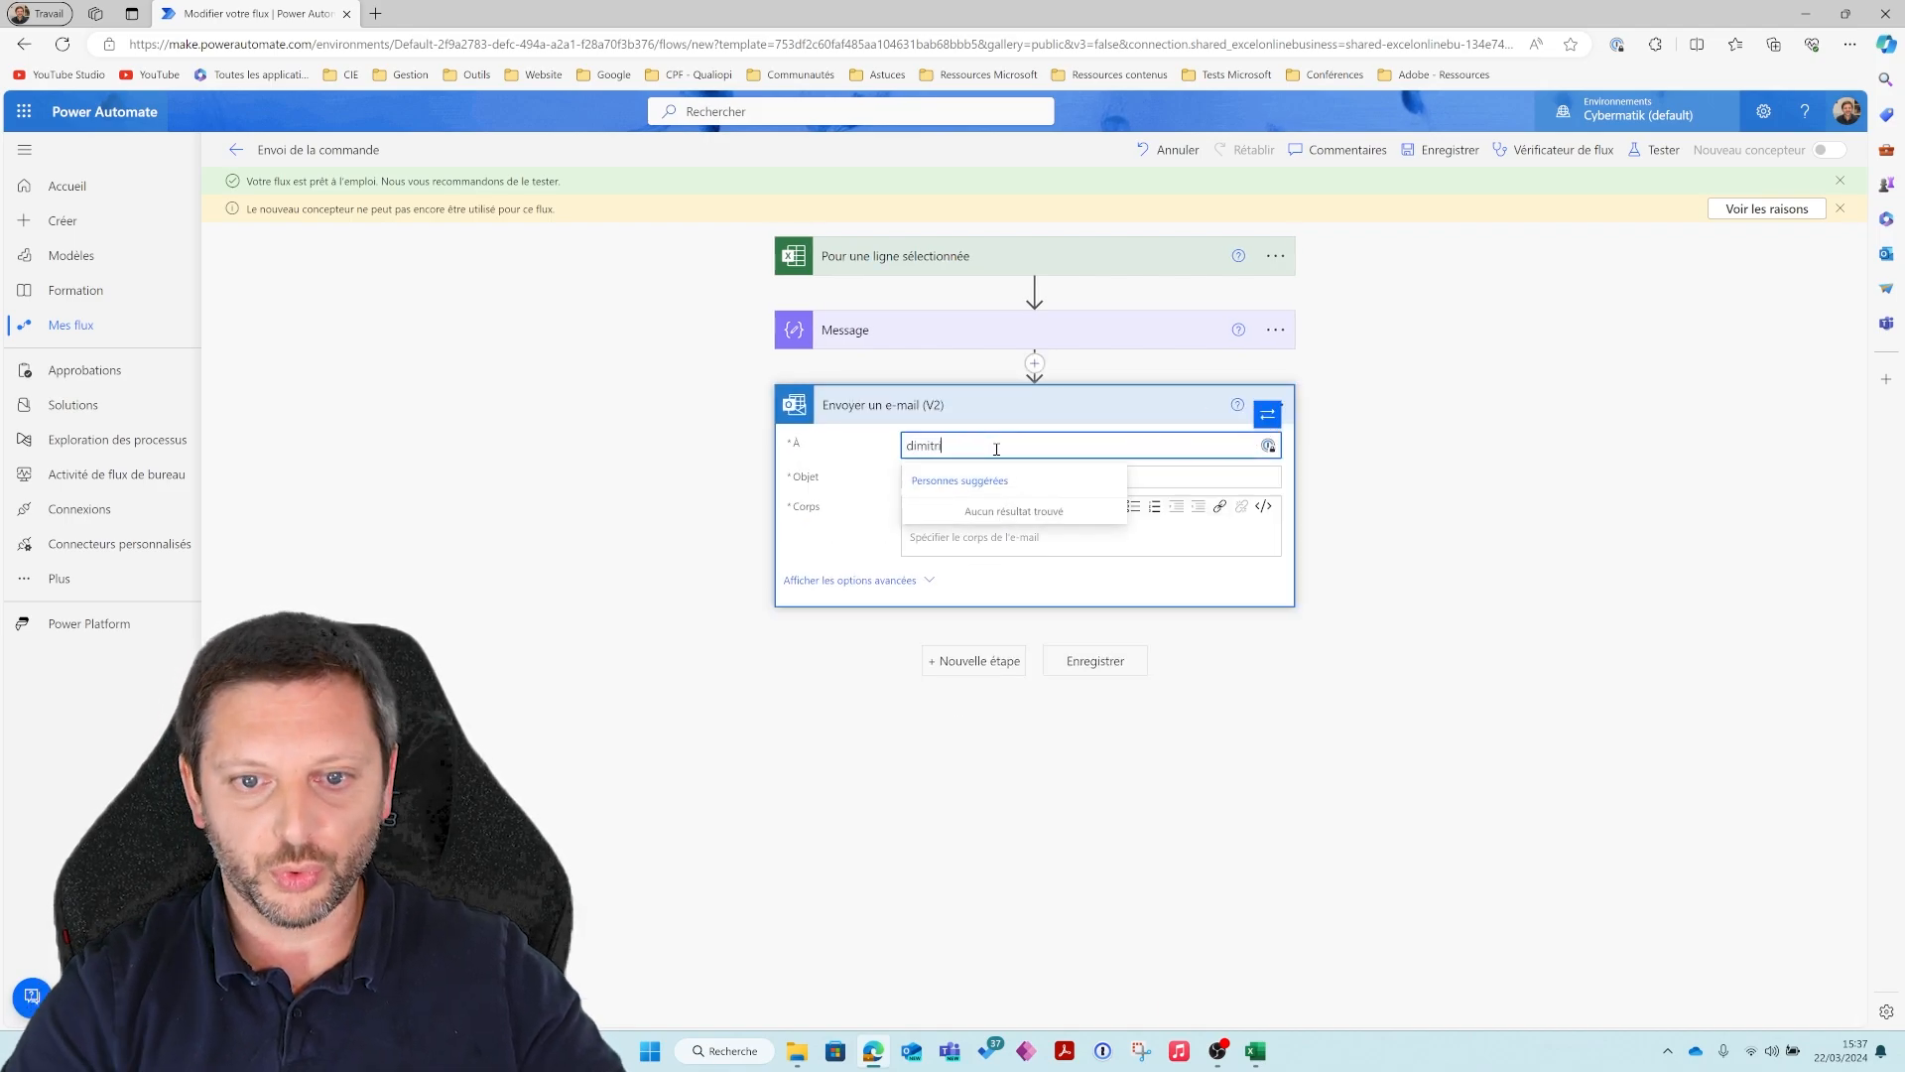
type("imitri")
left_click(984, 517)
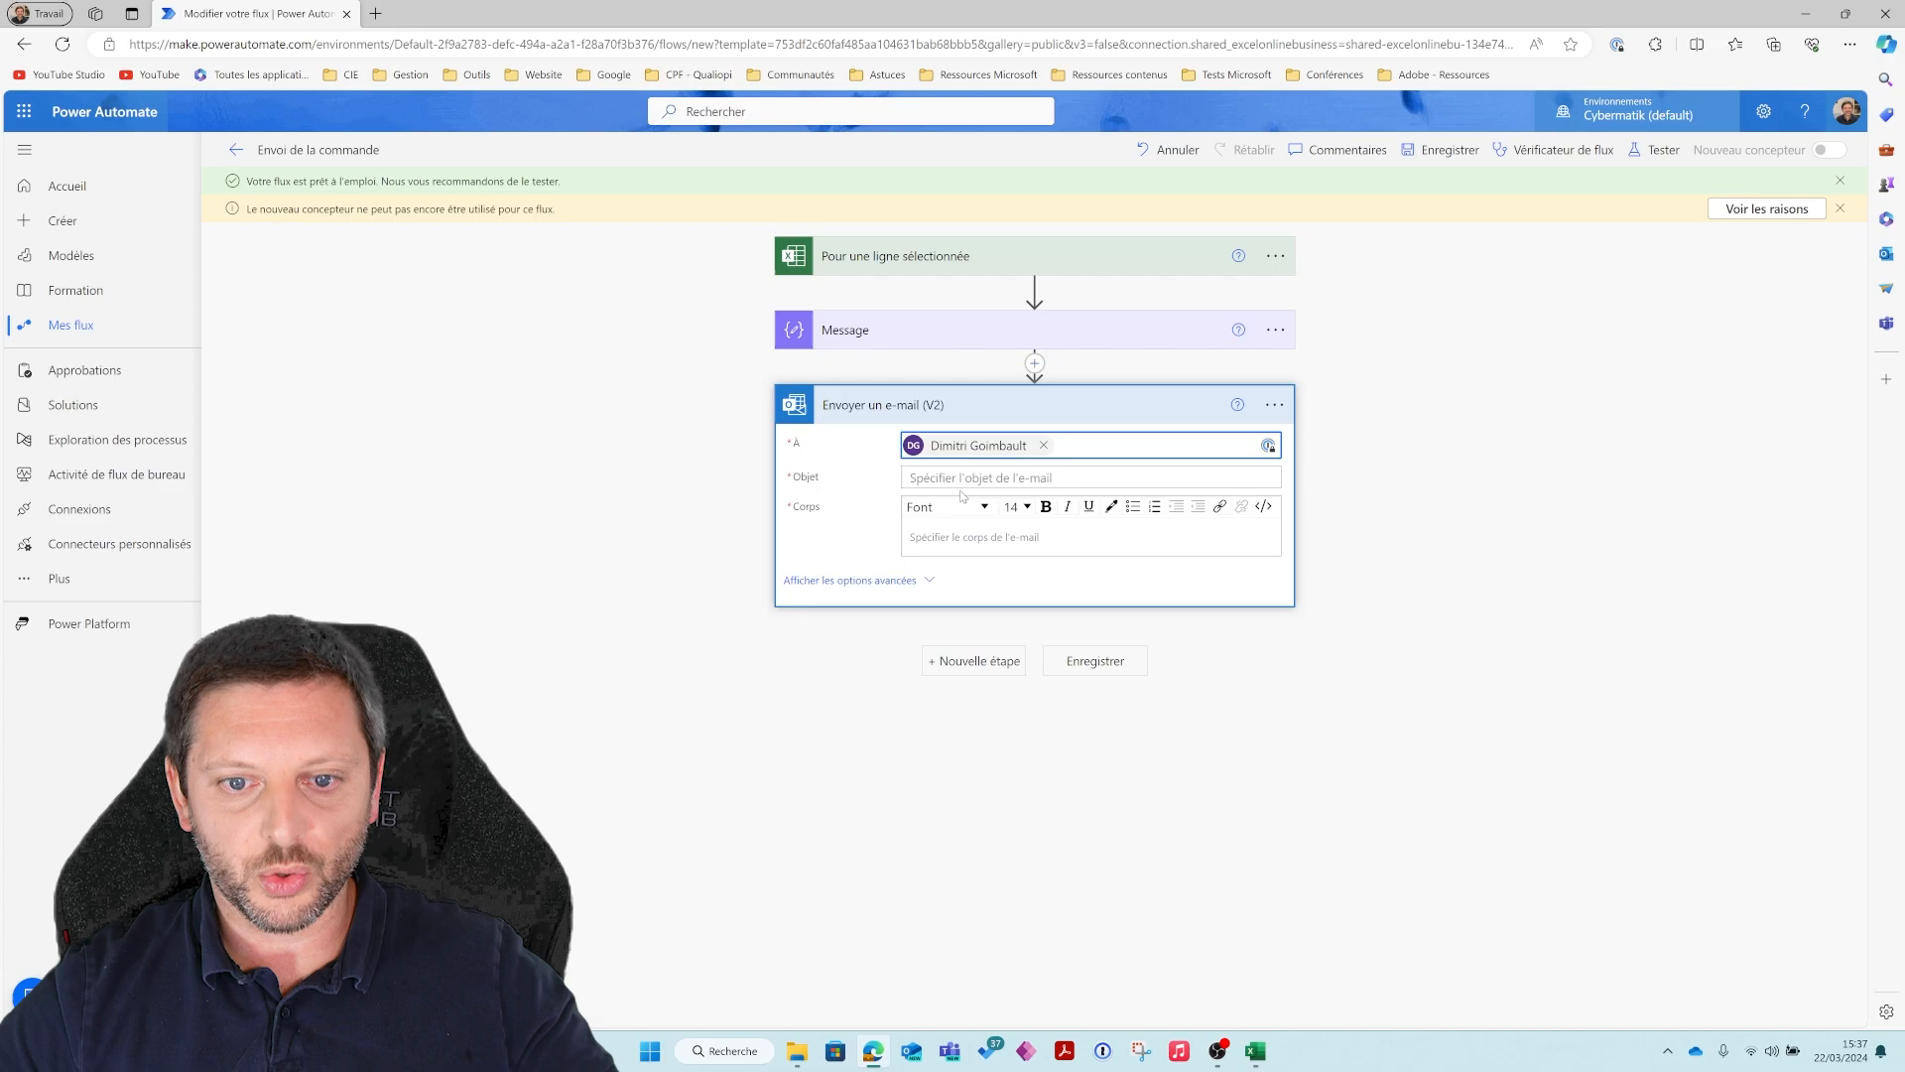
left_click(956, 478)
type("Nouvel")
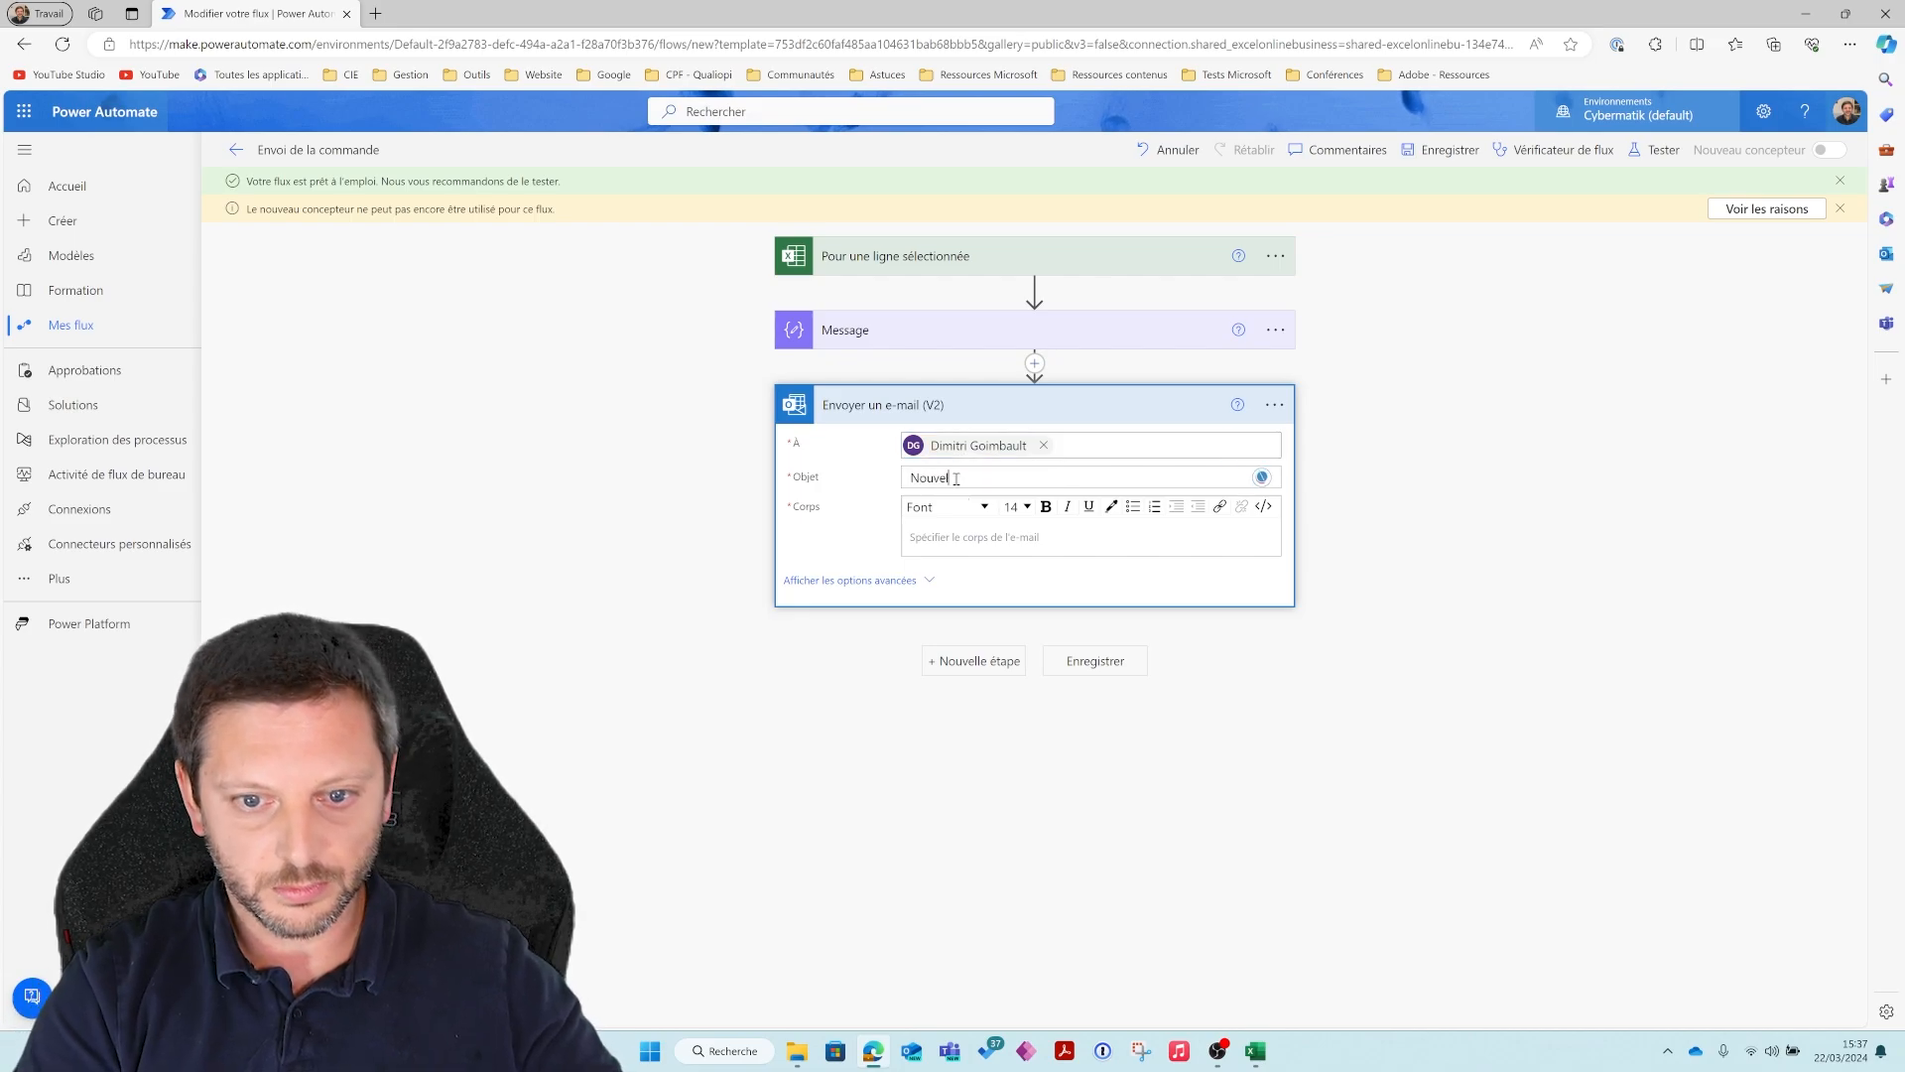
type("le commande arrivée")
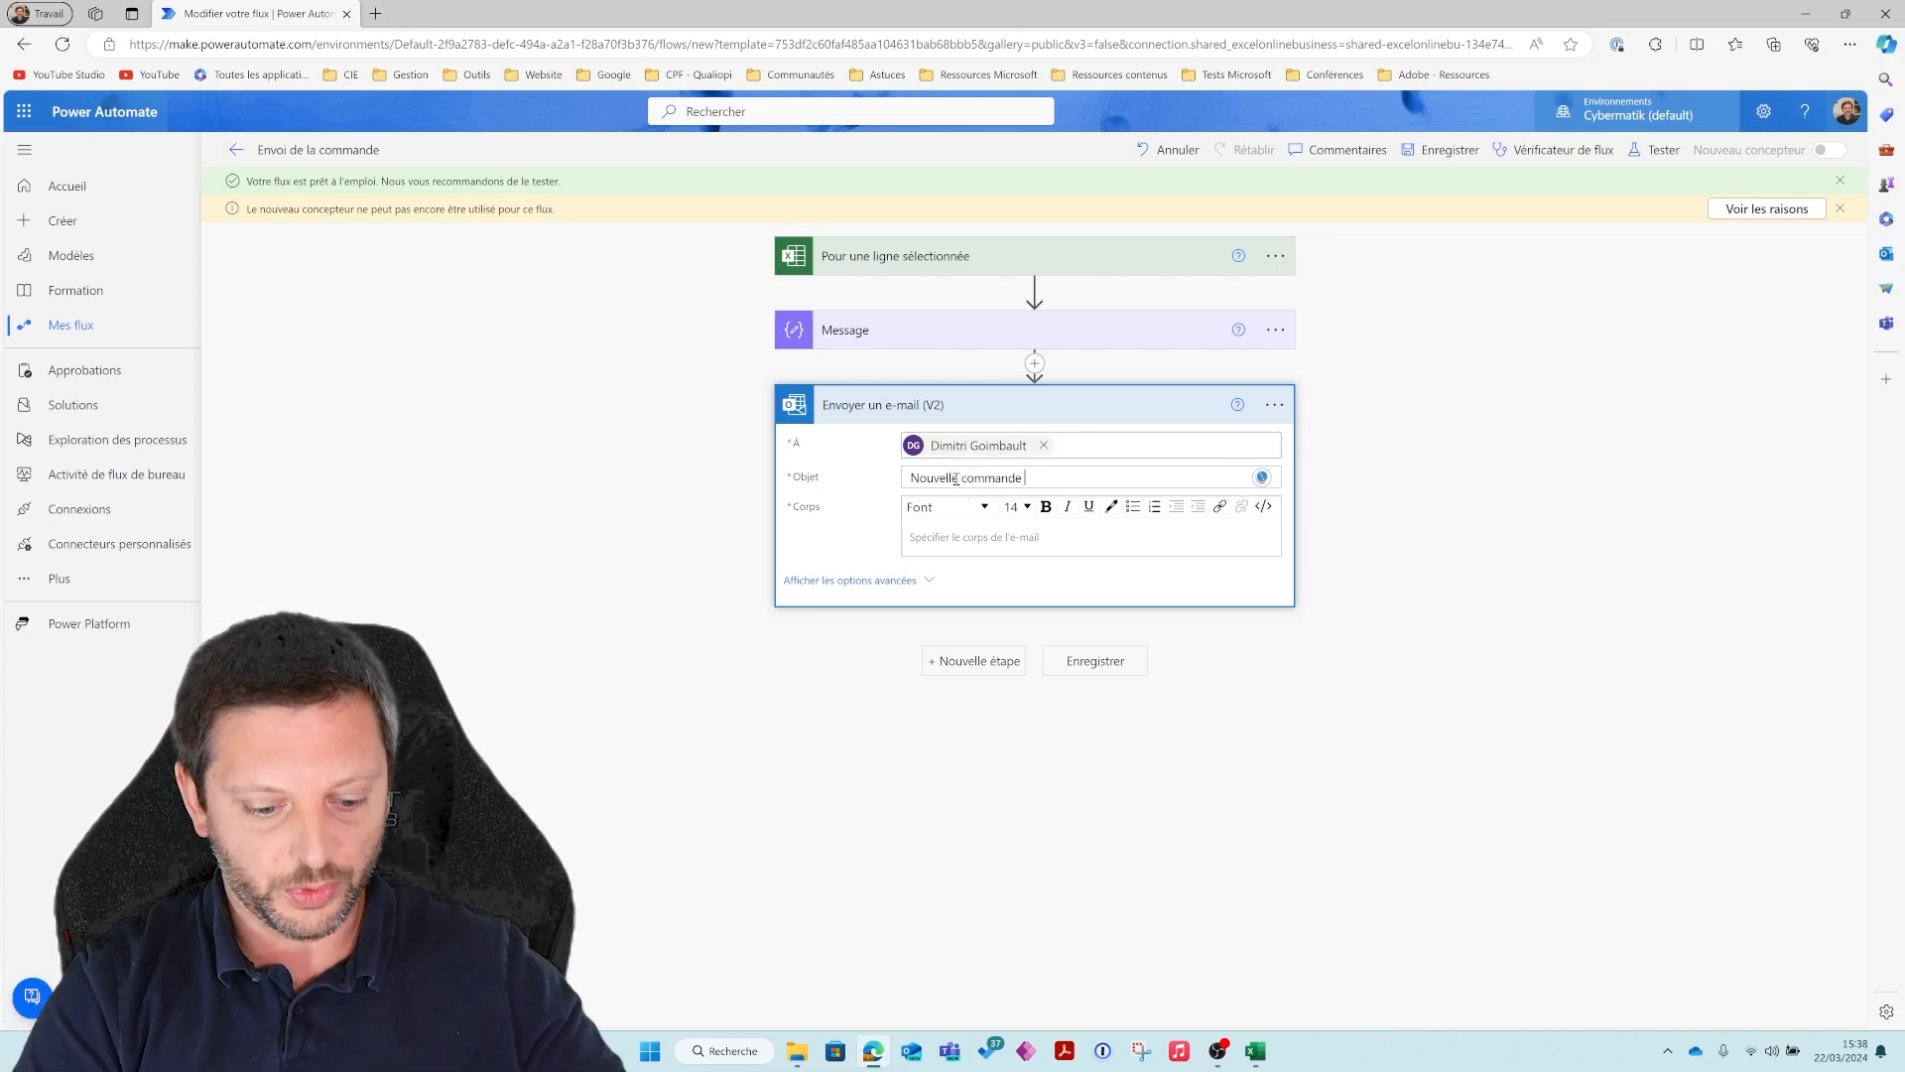
Write the e-mail body with the recipient's first name, the line "Une nouvelle commande est arrivée." and a new line below
left_click(980, 537)
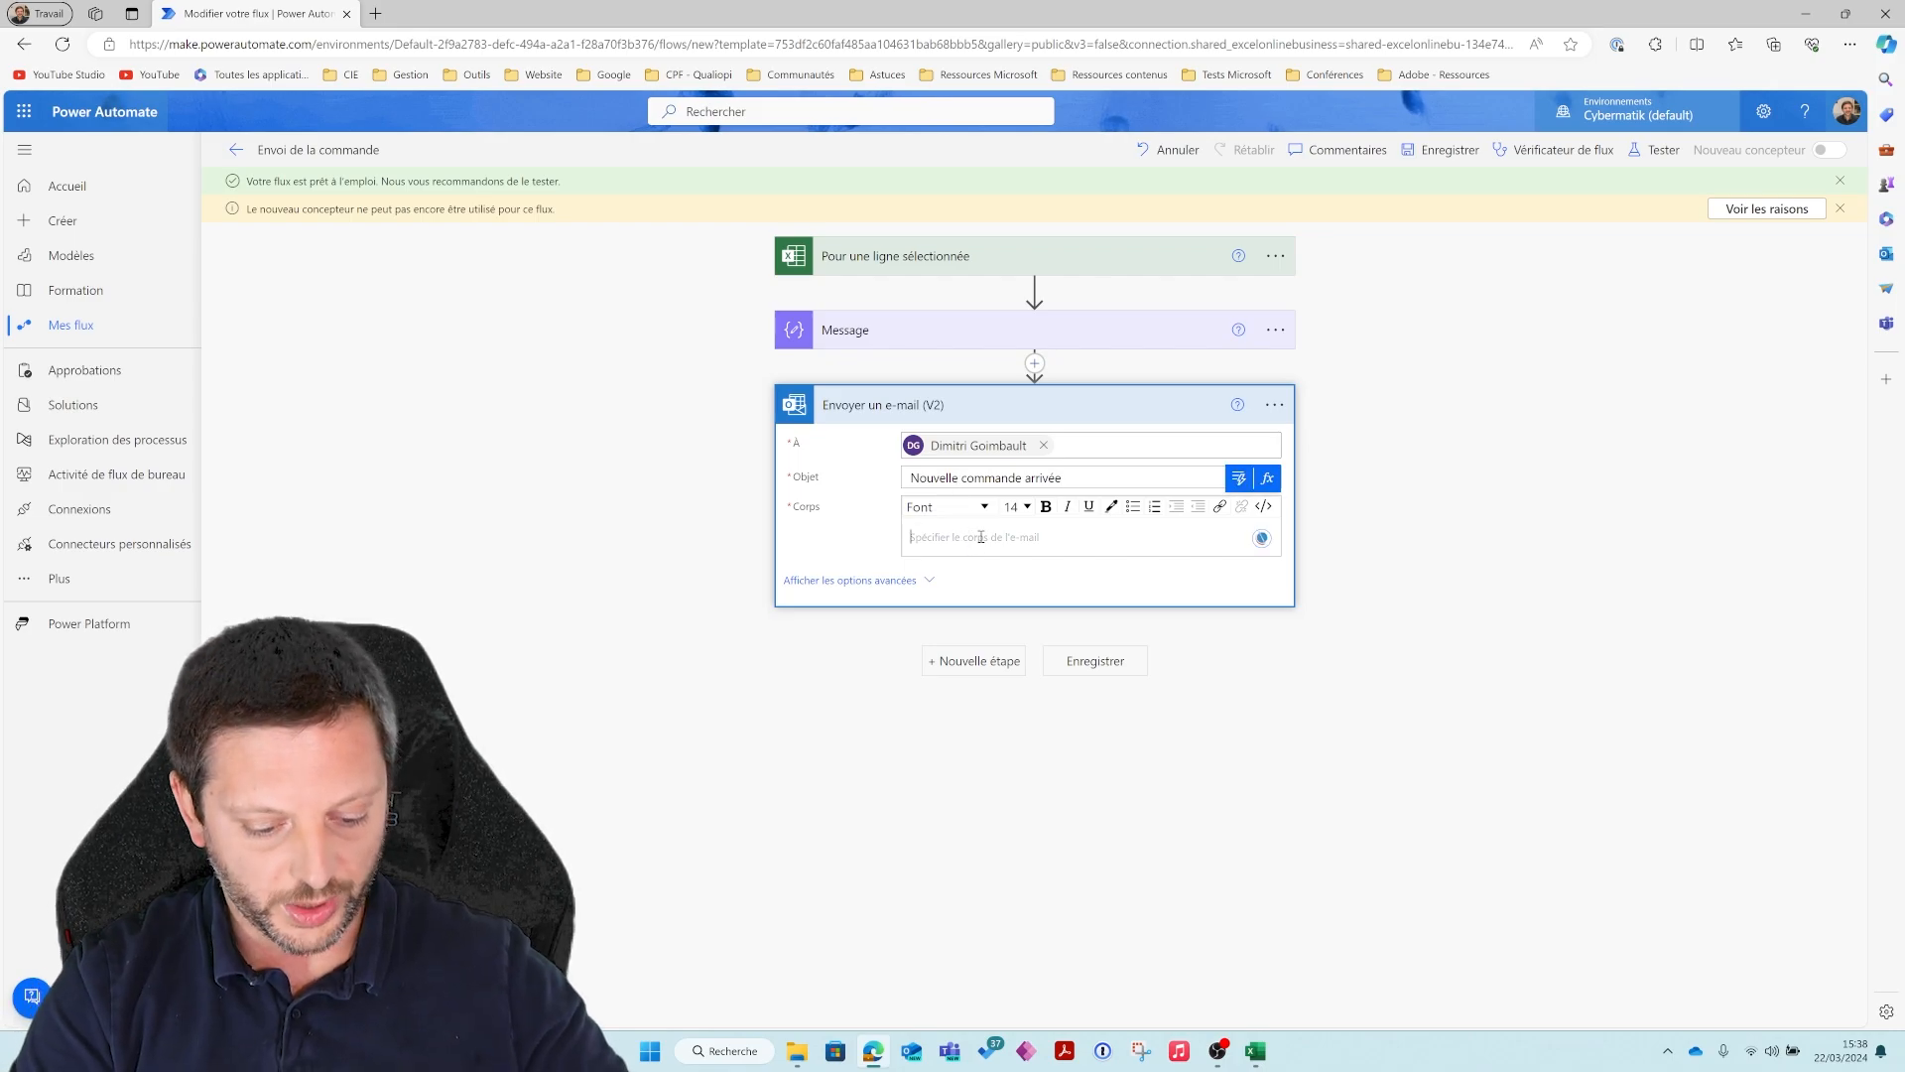
type("Dimitri")
key("Return")
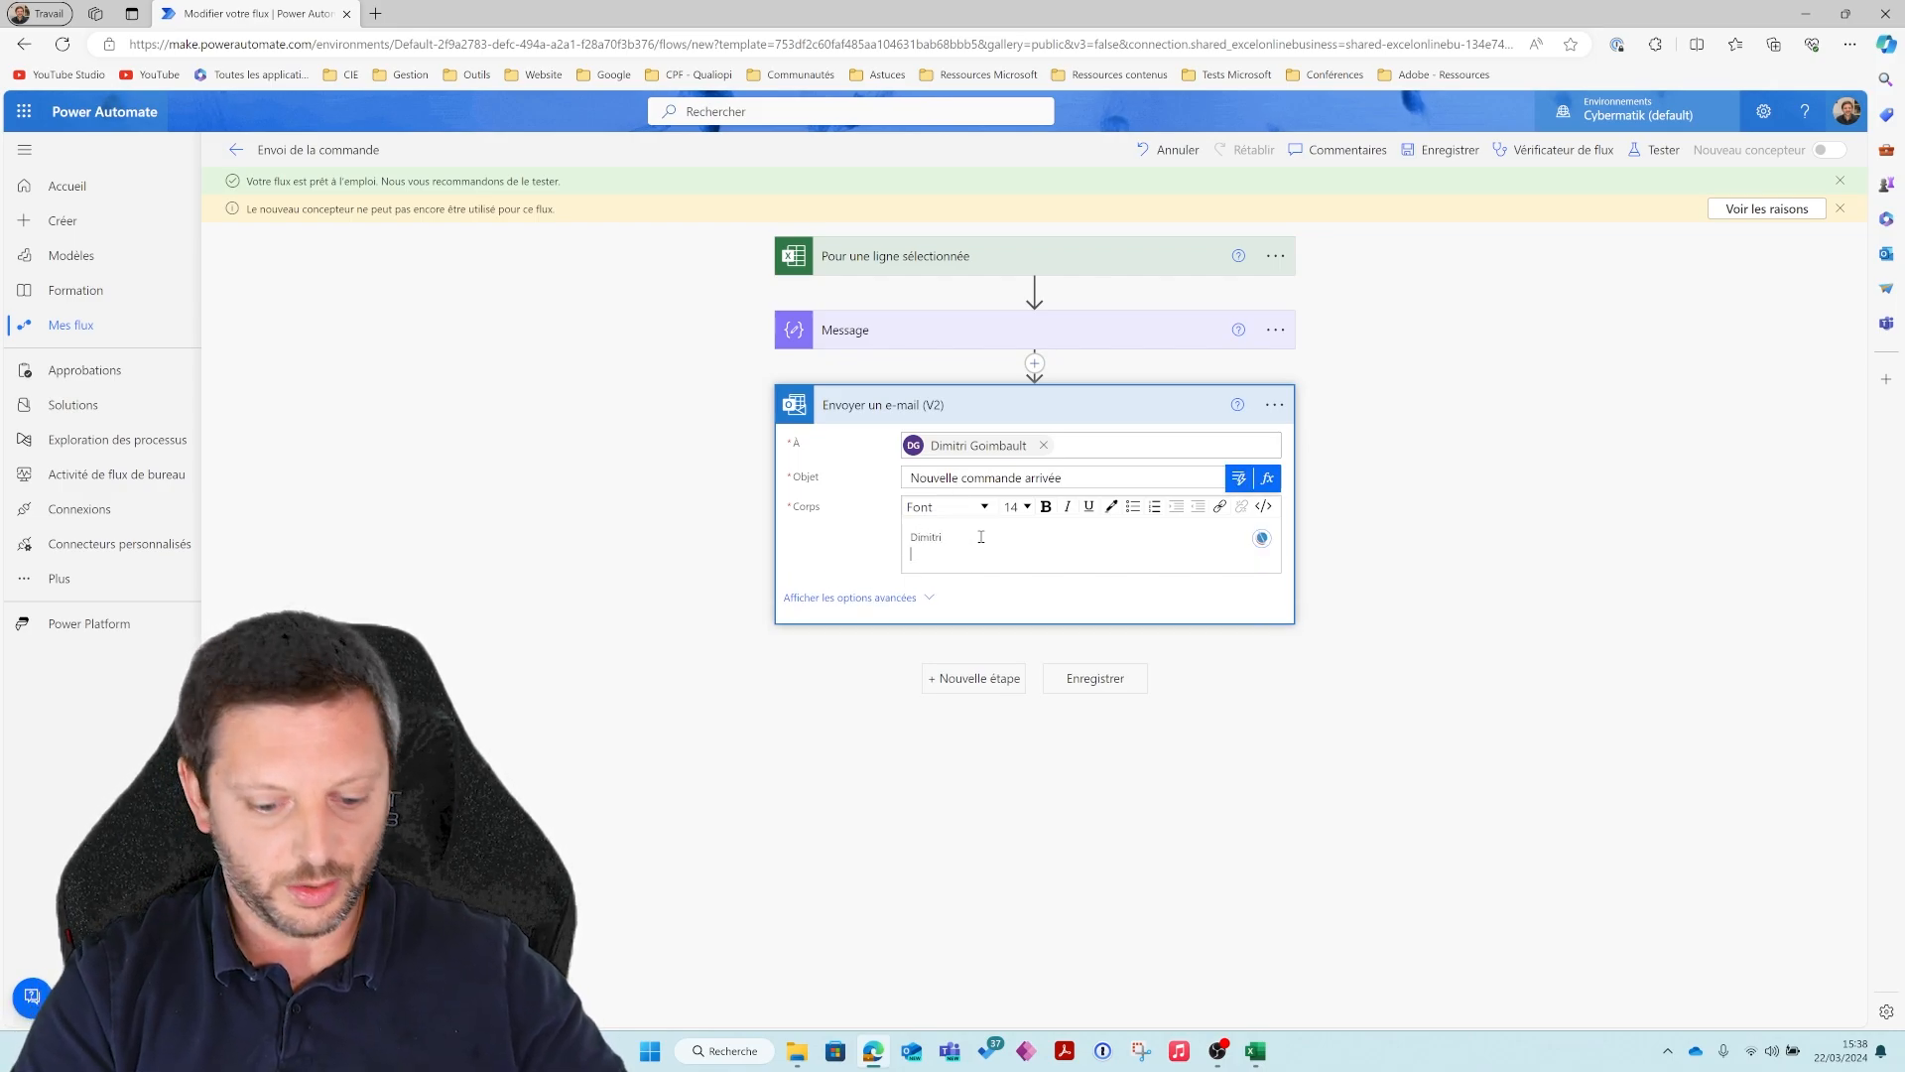
type("Une nouvelle co")
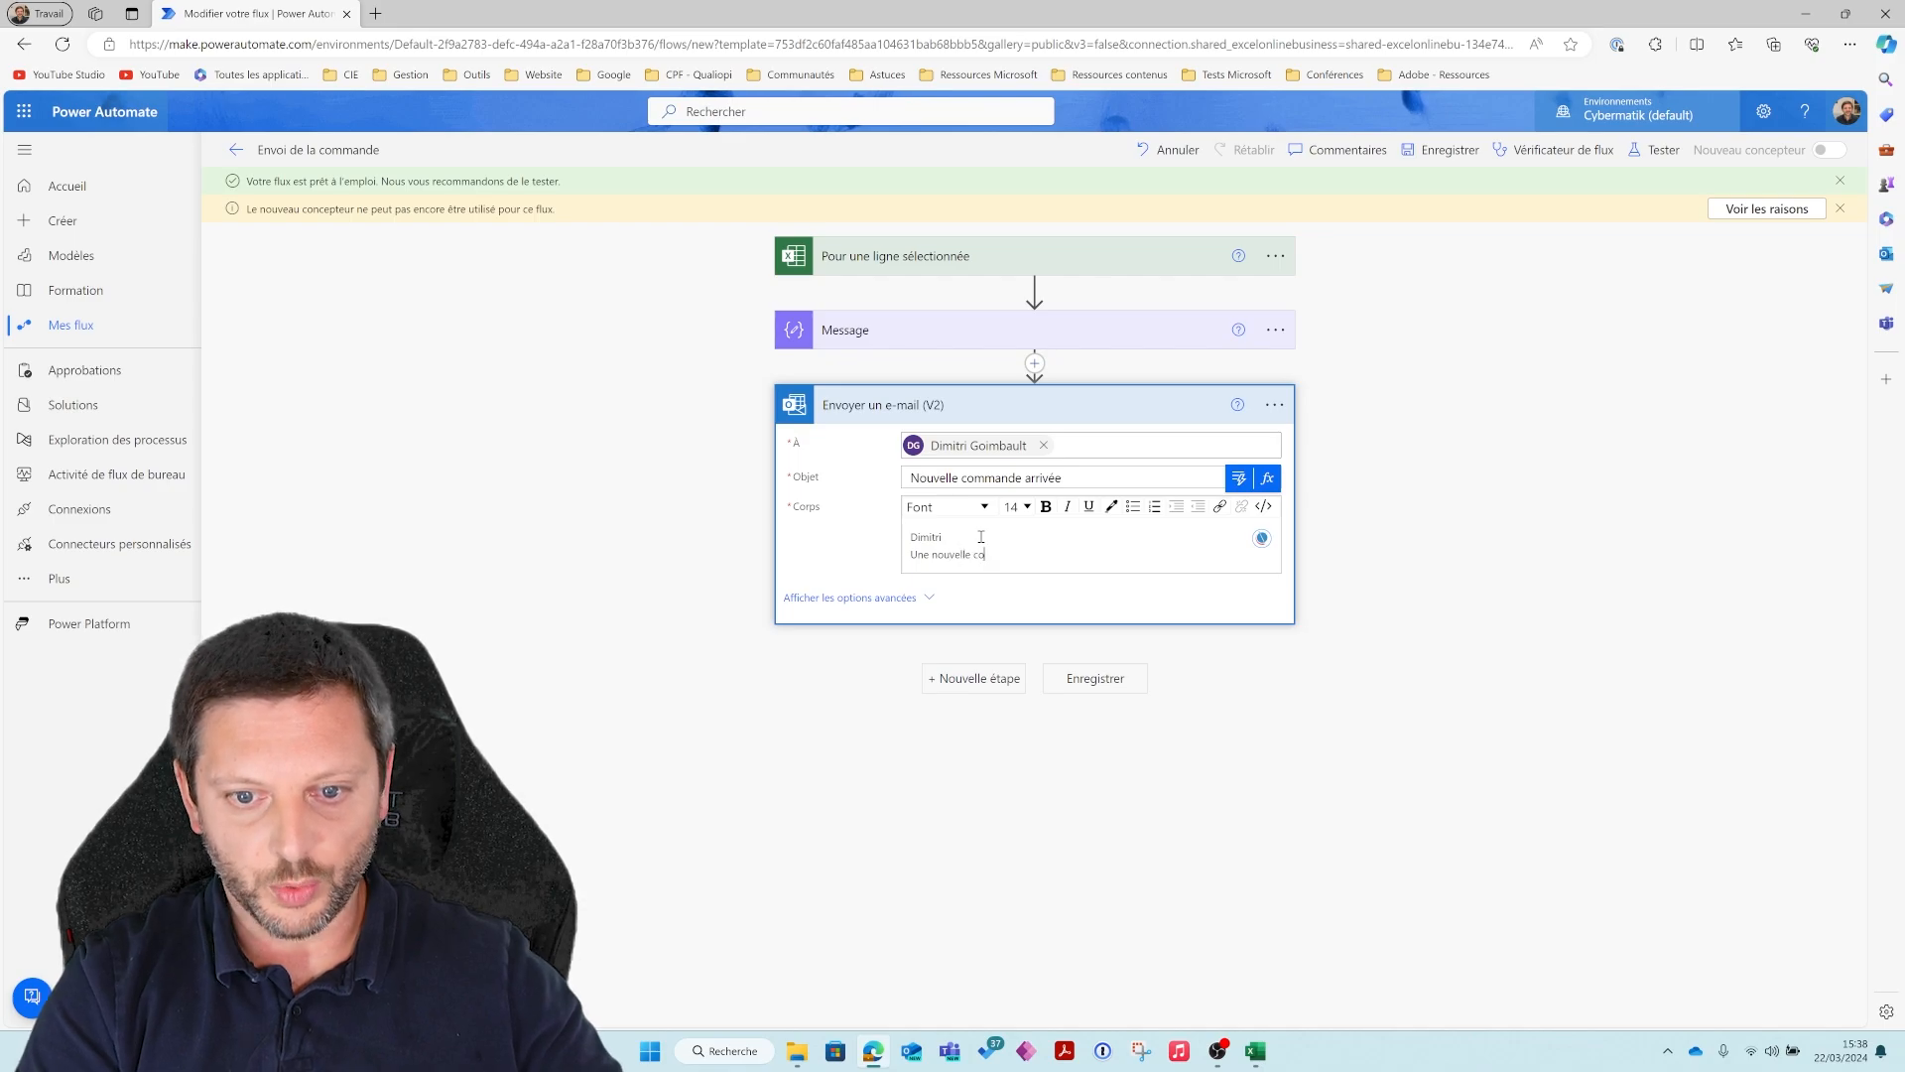
type("mmande est arr")
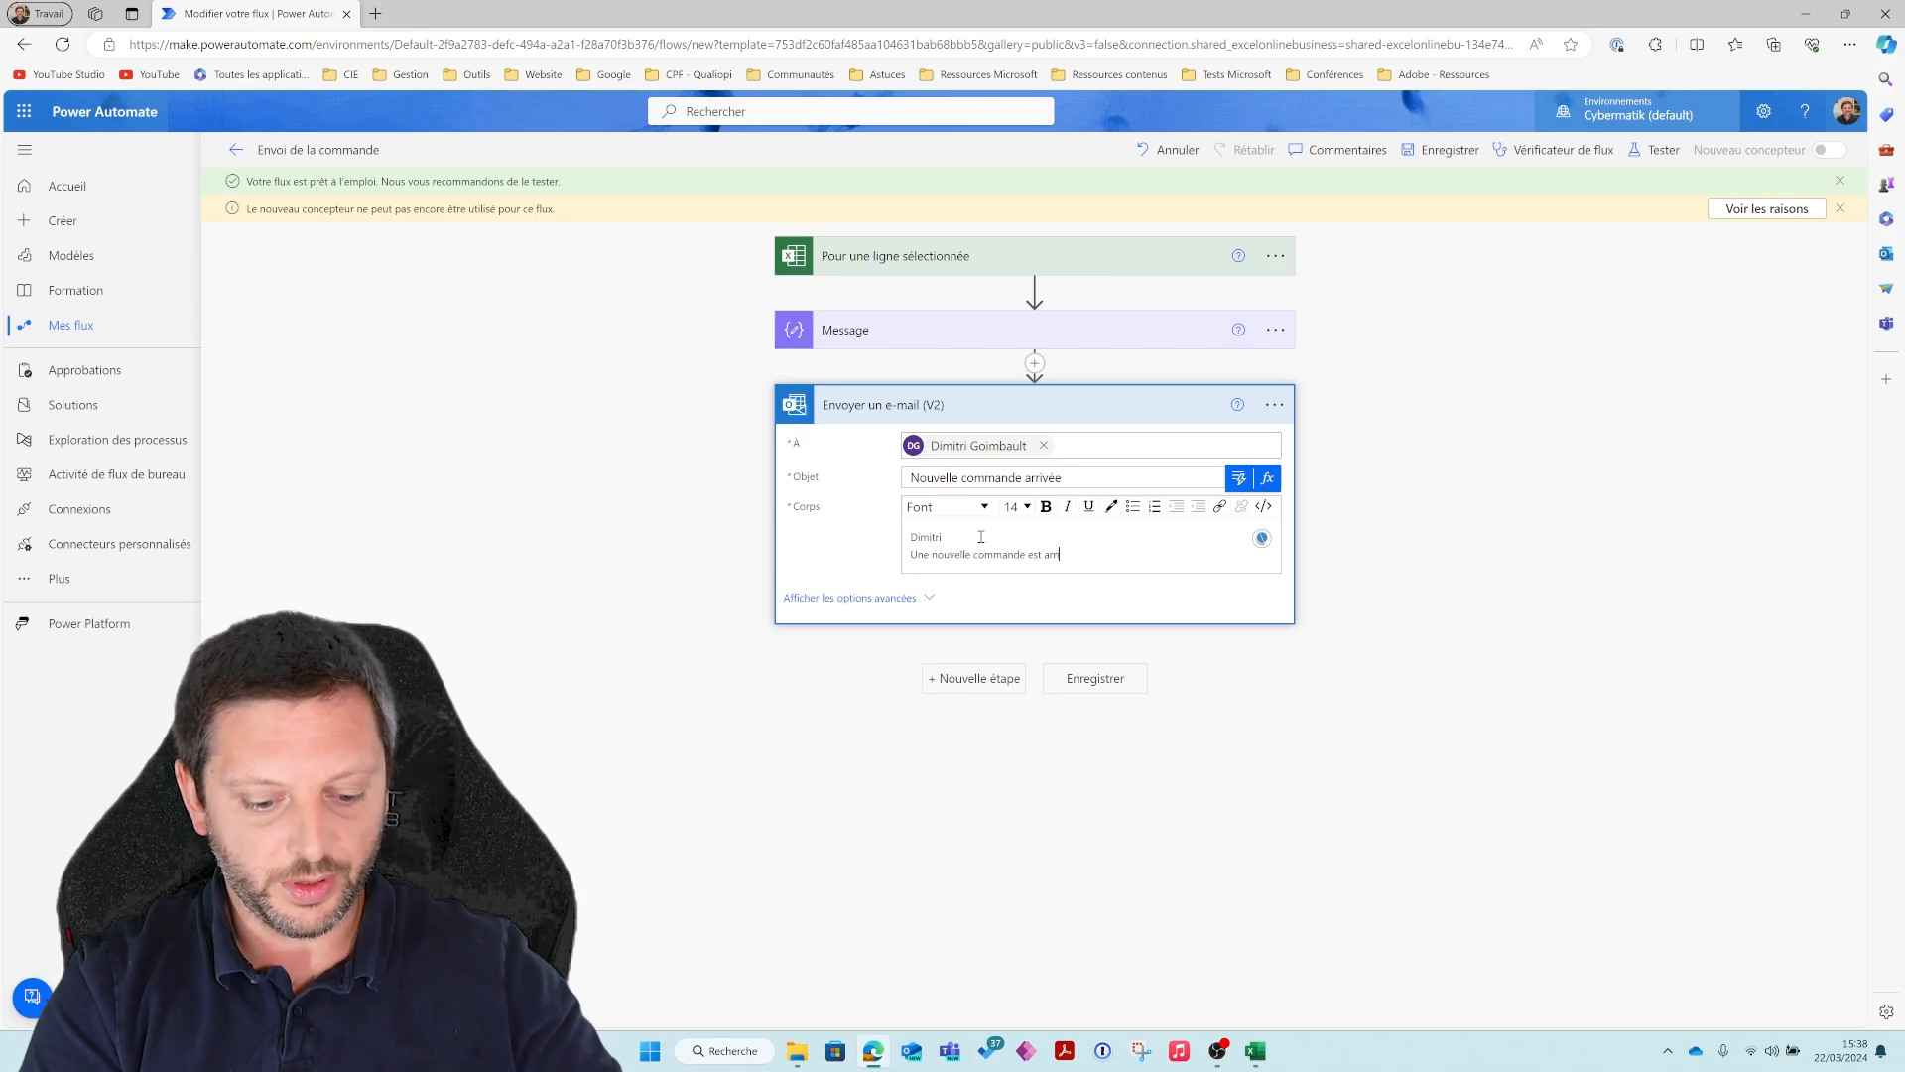
type("ivée.")
key("Return")
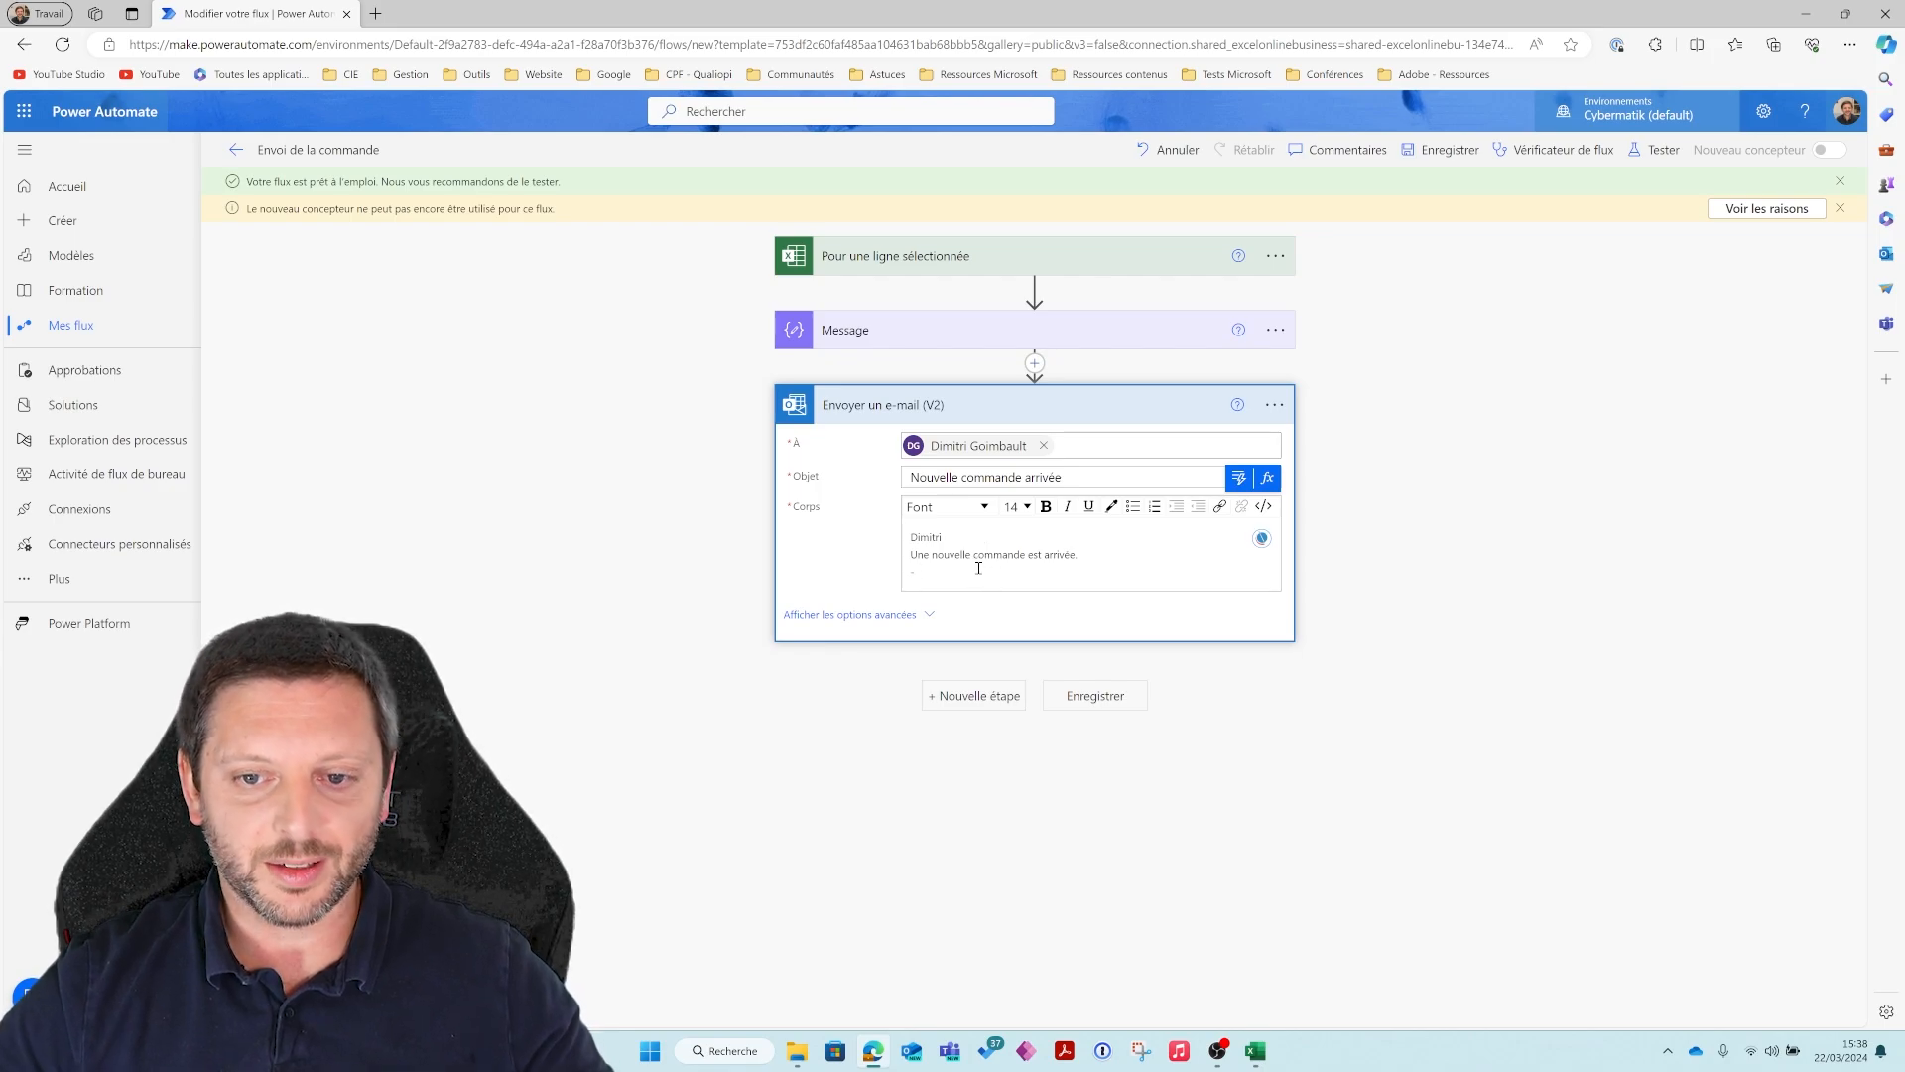
Insert the selected row's dynamic values Prénom (Formatted) and Nom on the line below the sentence in the e-mail body
left_click(1238, 478)
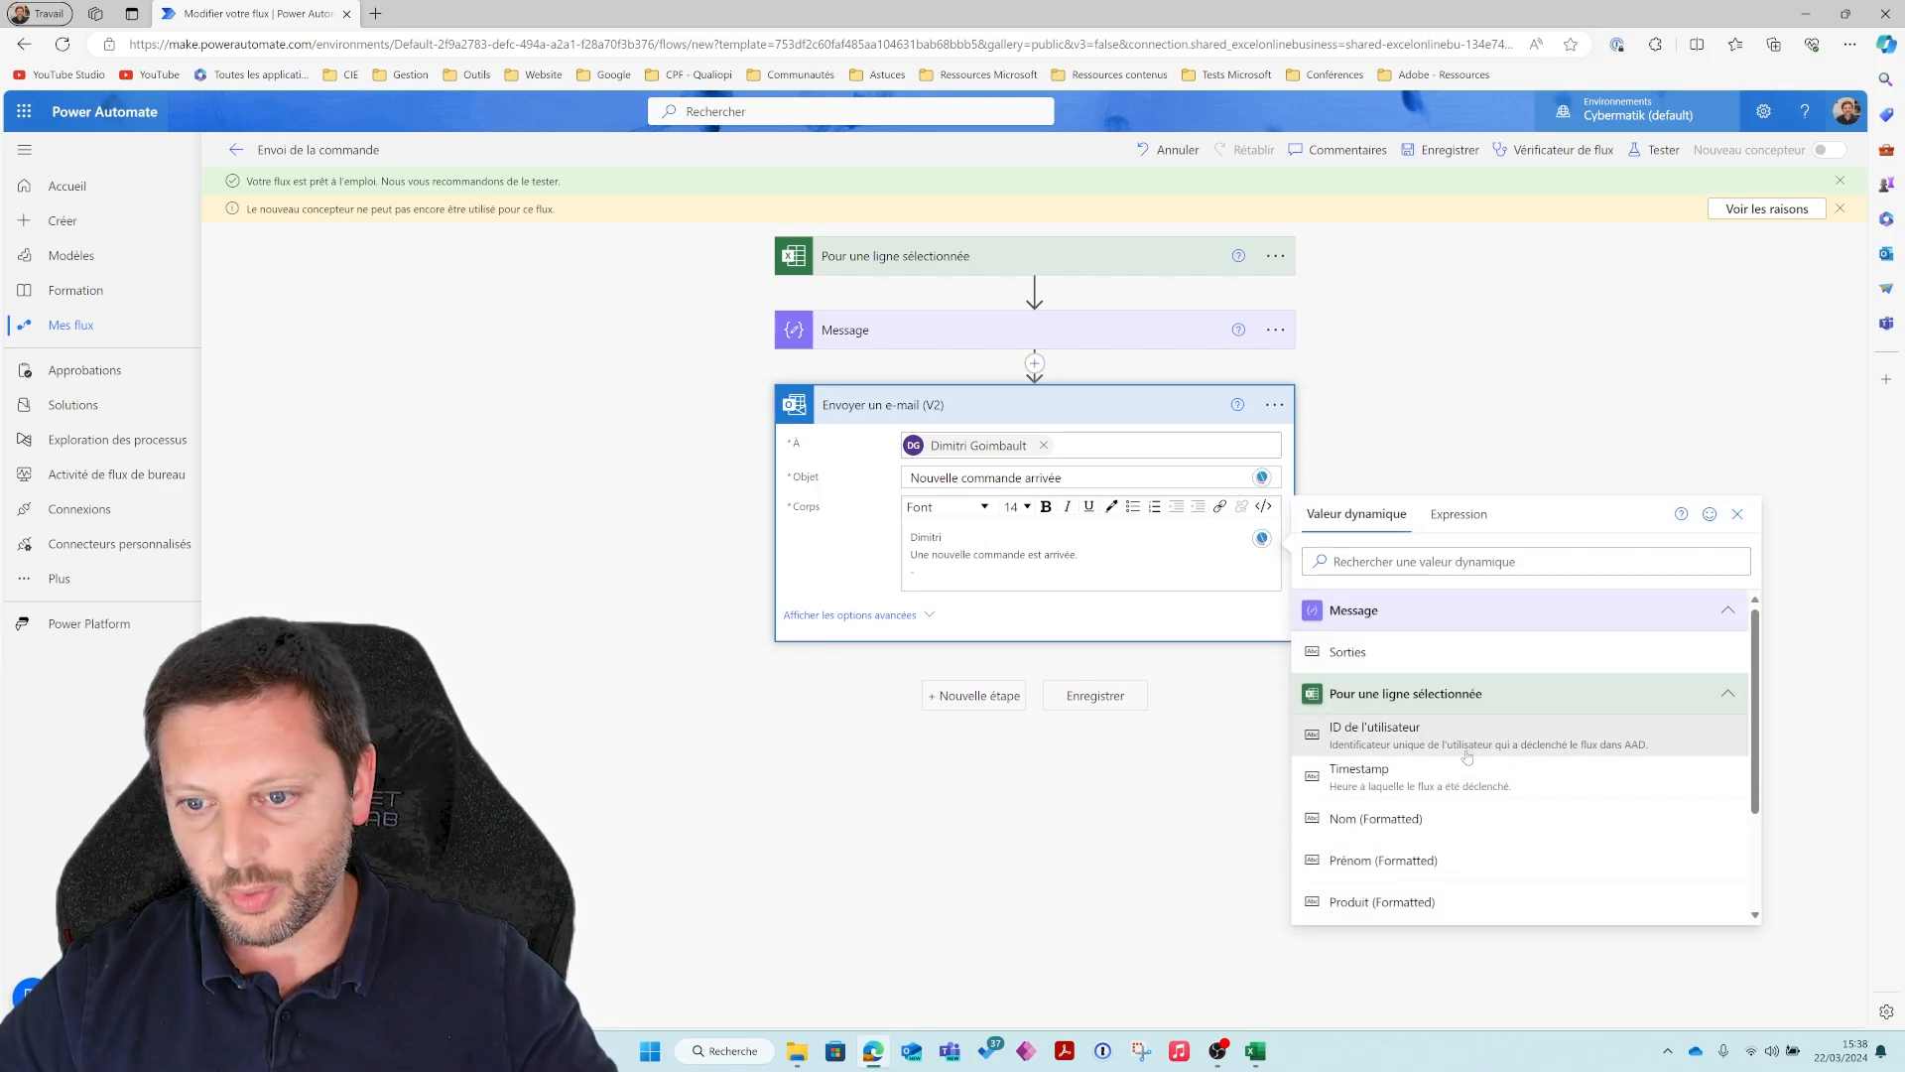
scroll(1440, 704, "down", 2)
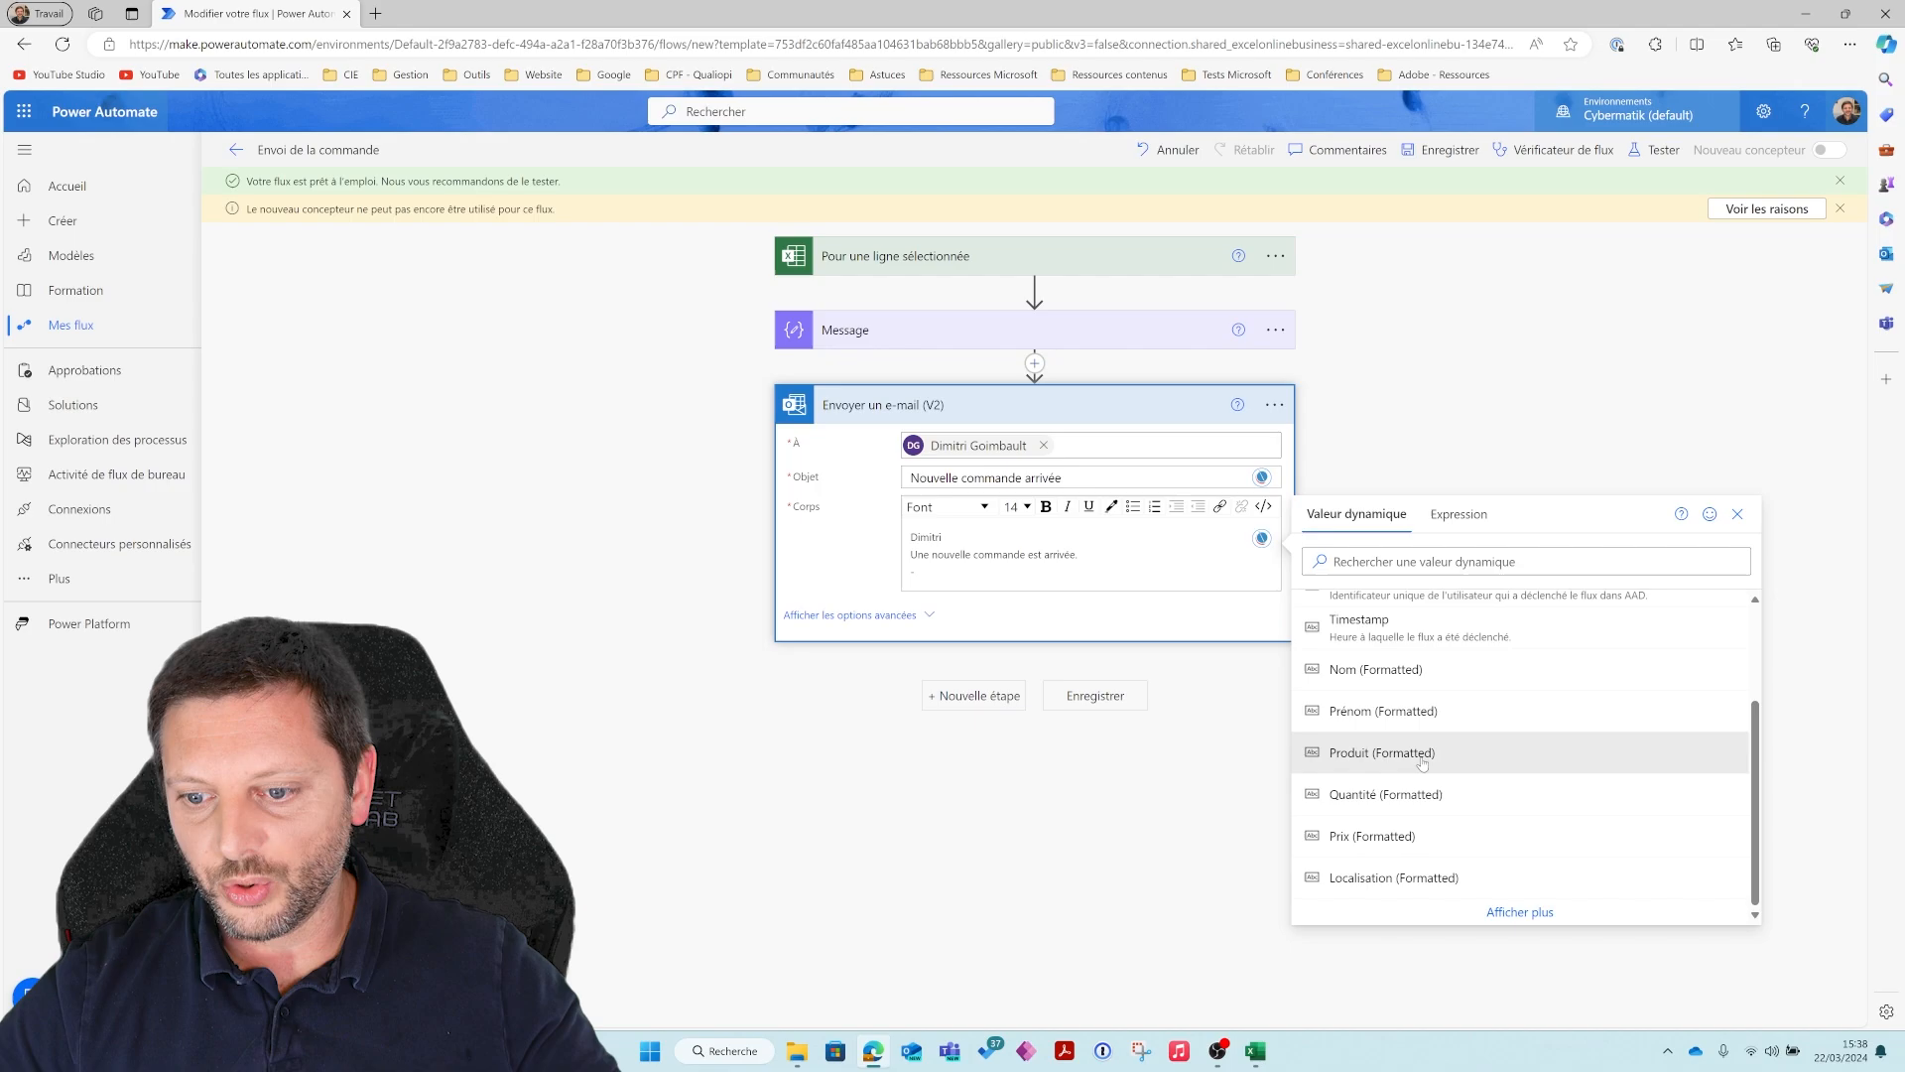
left_click(1521, 912)
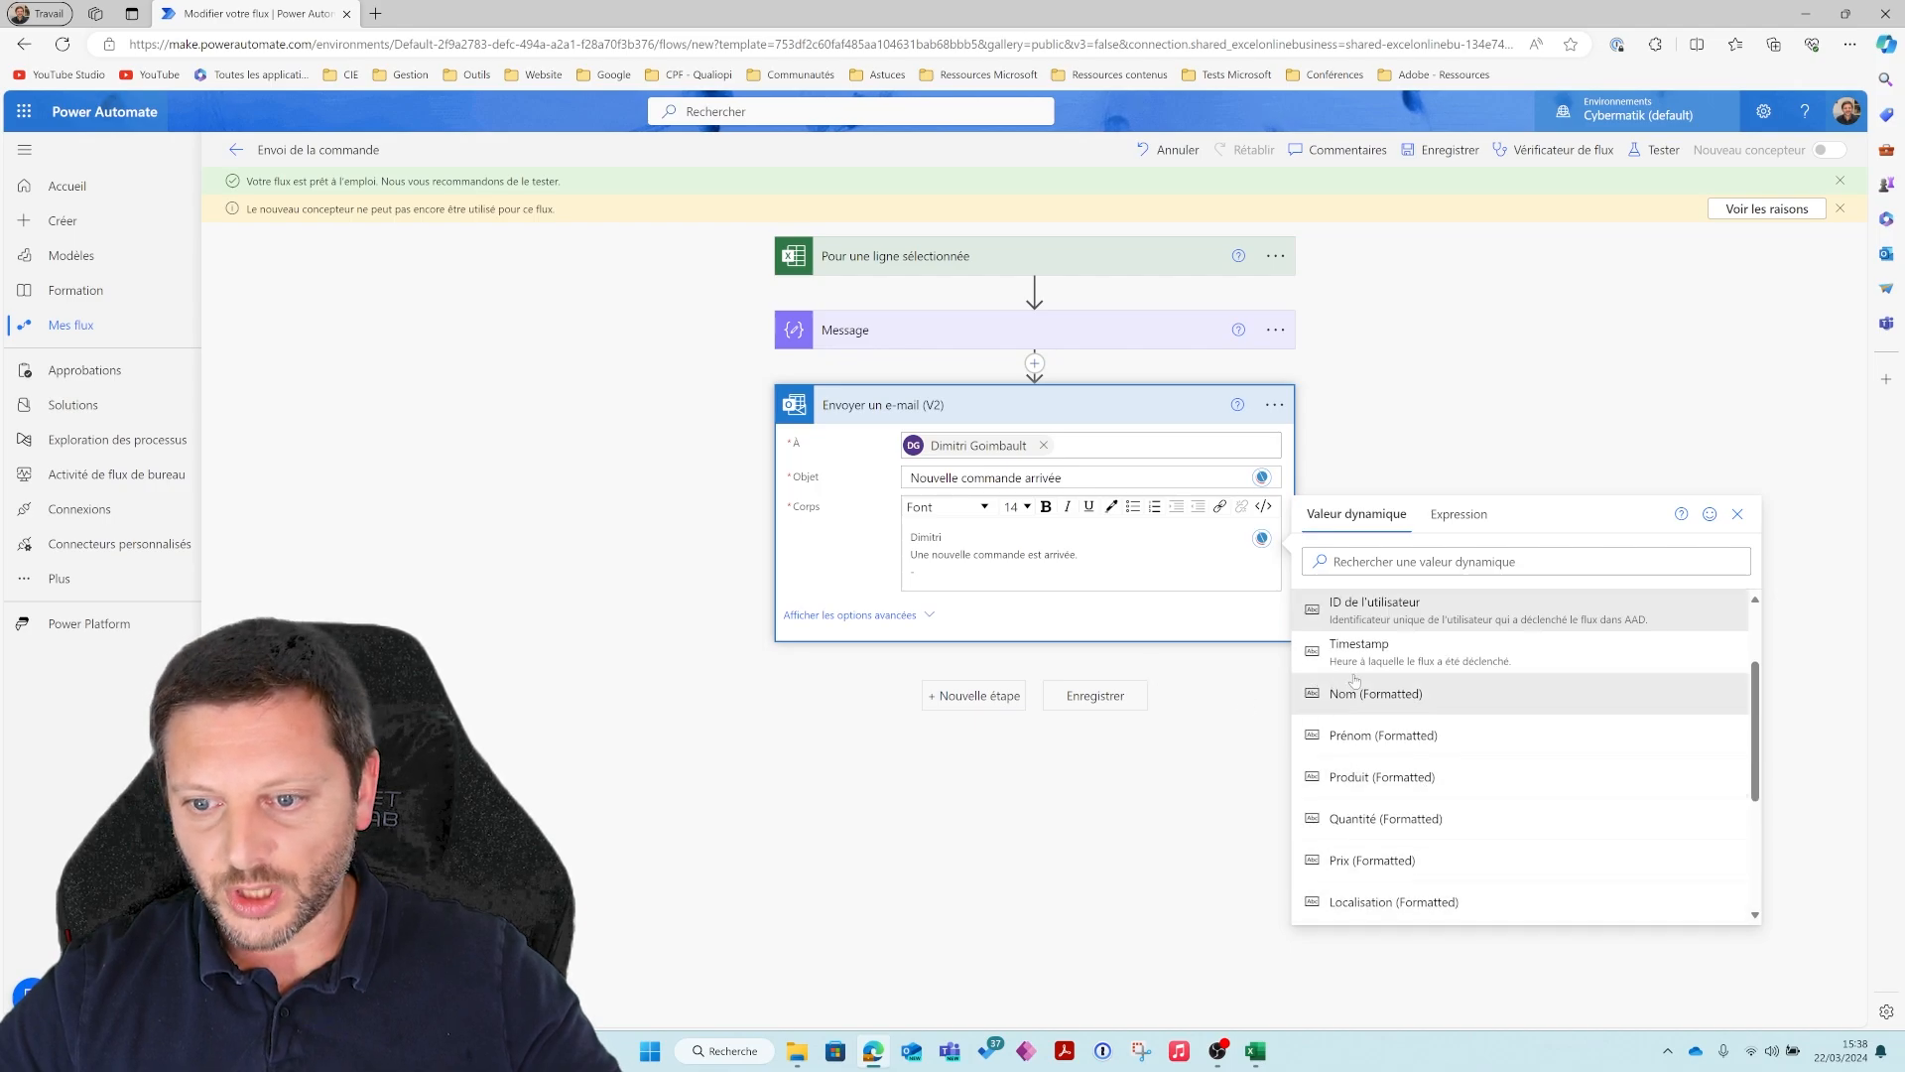
left_click(1397, 736)
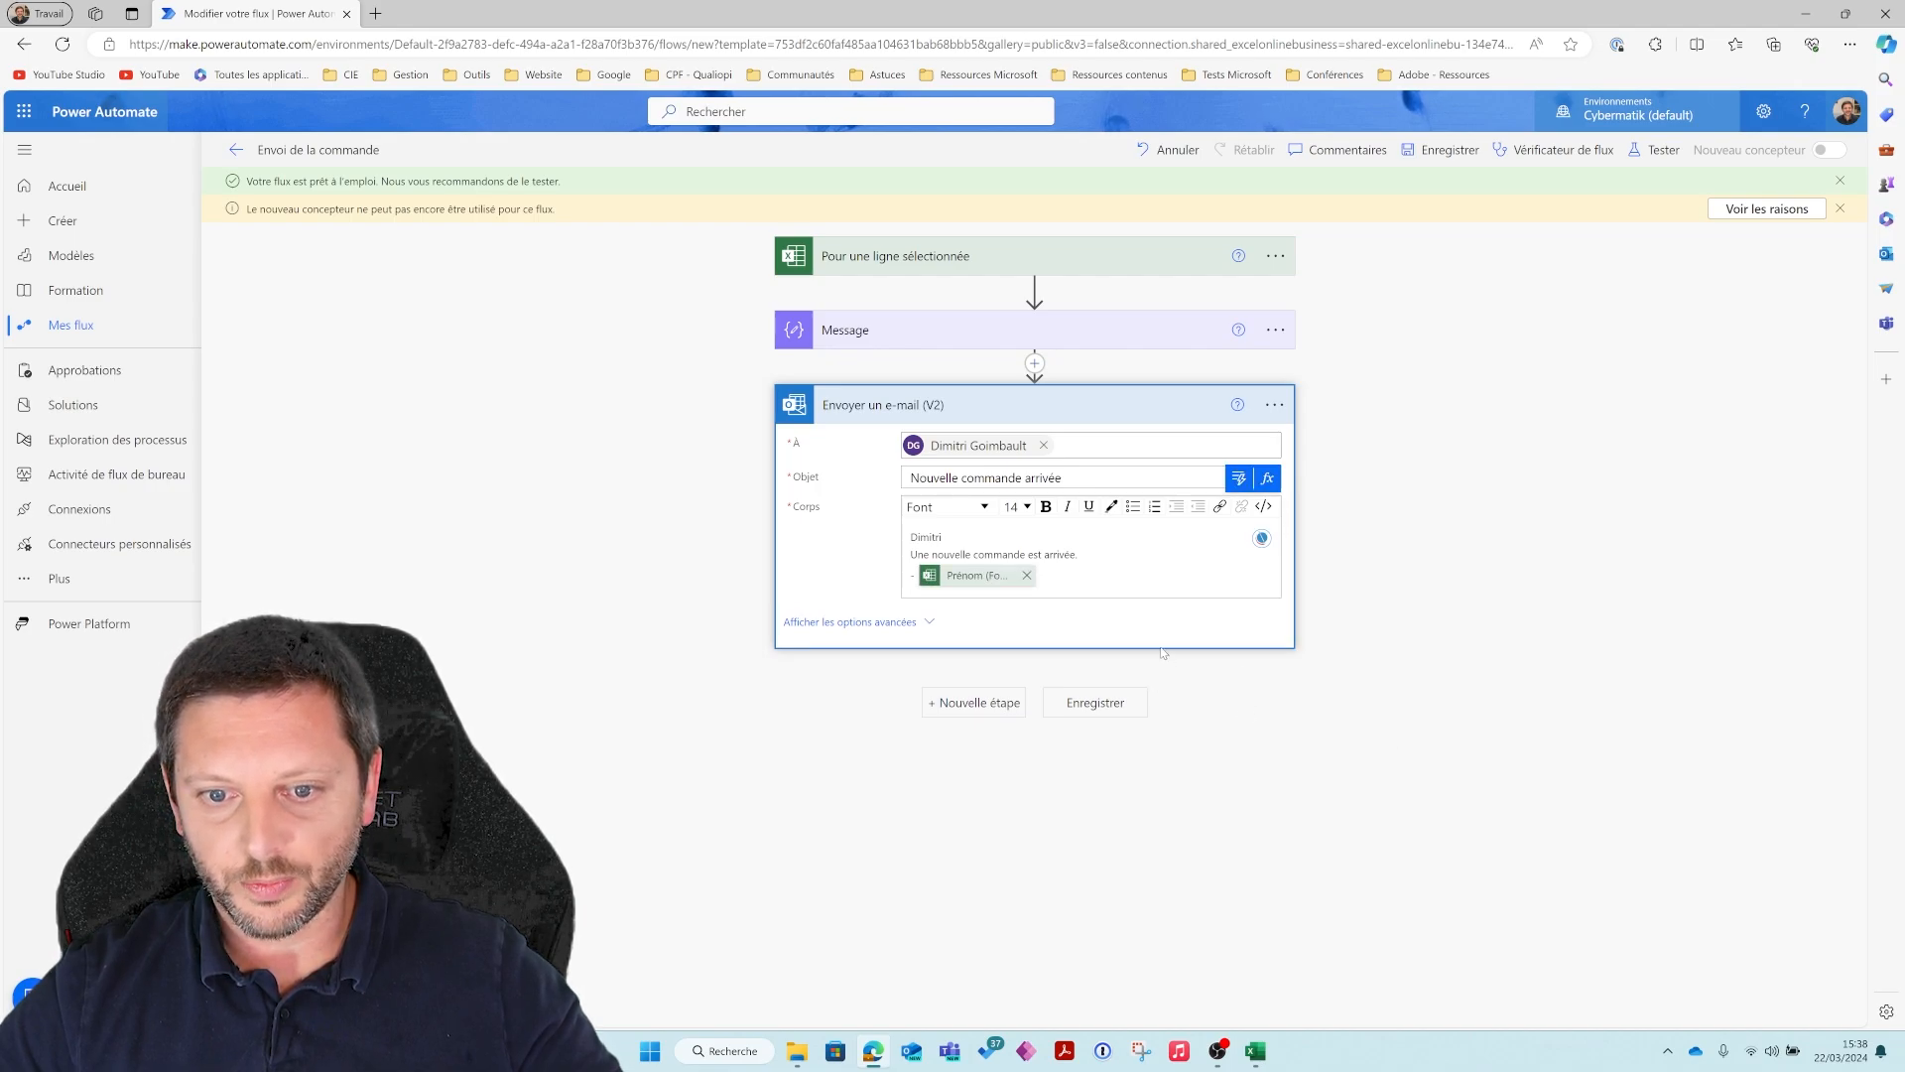
left_click(1238, 477)
scroll(1483, 873, "down", 5)
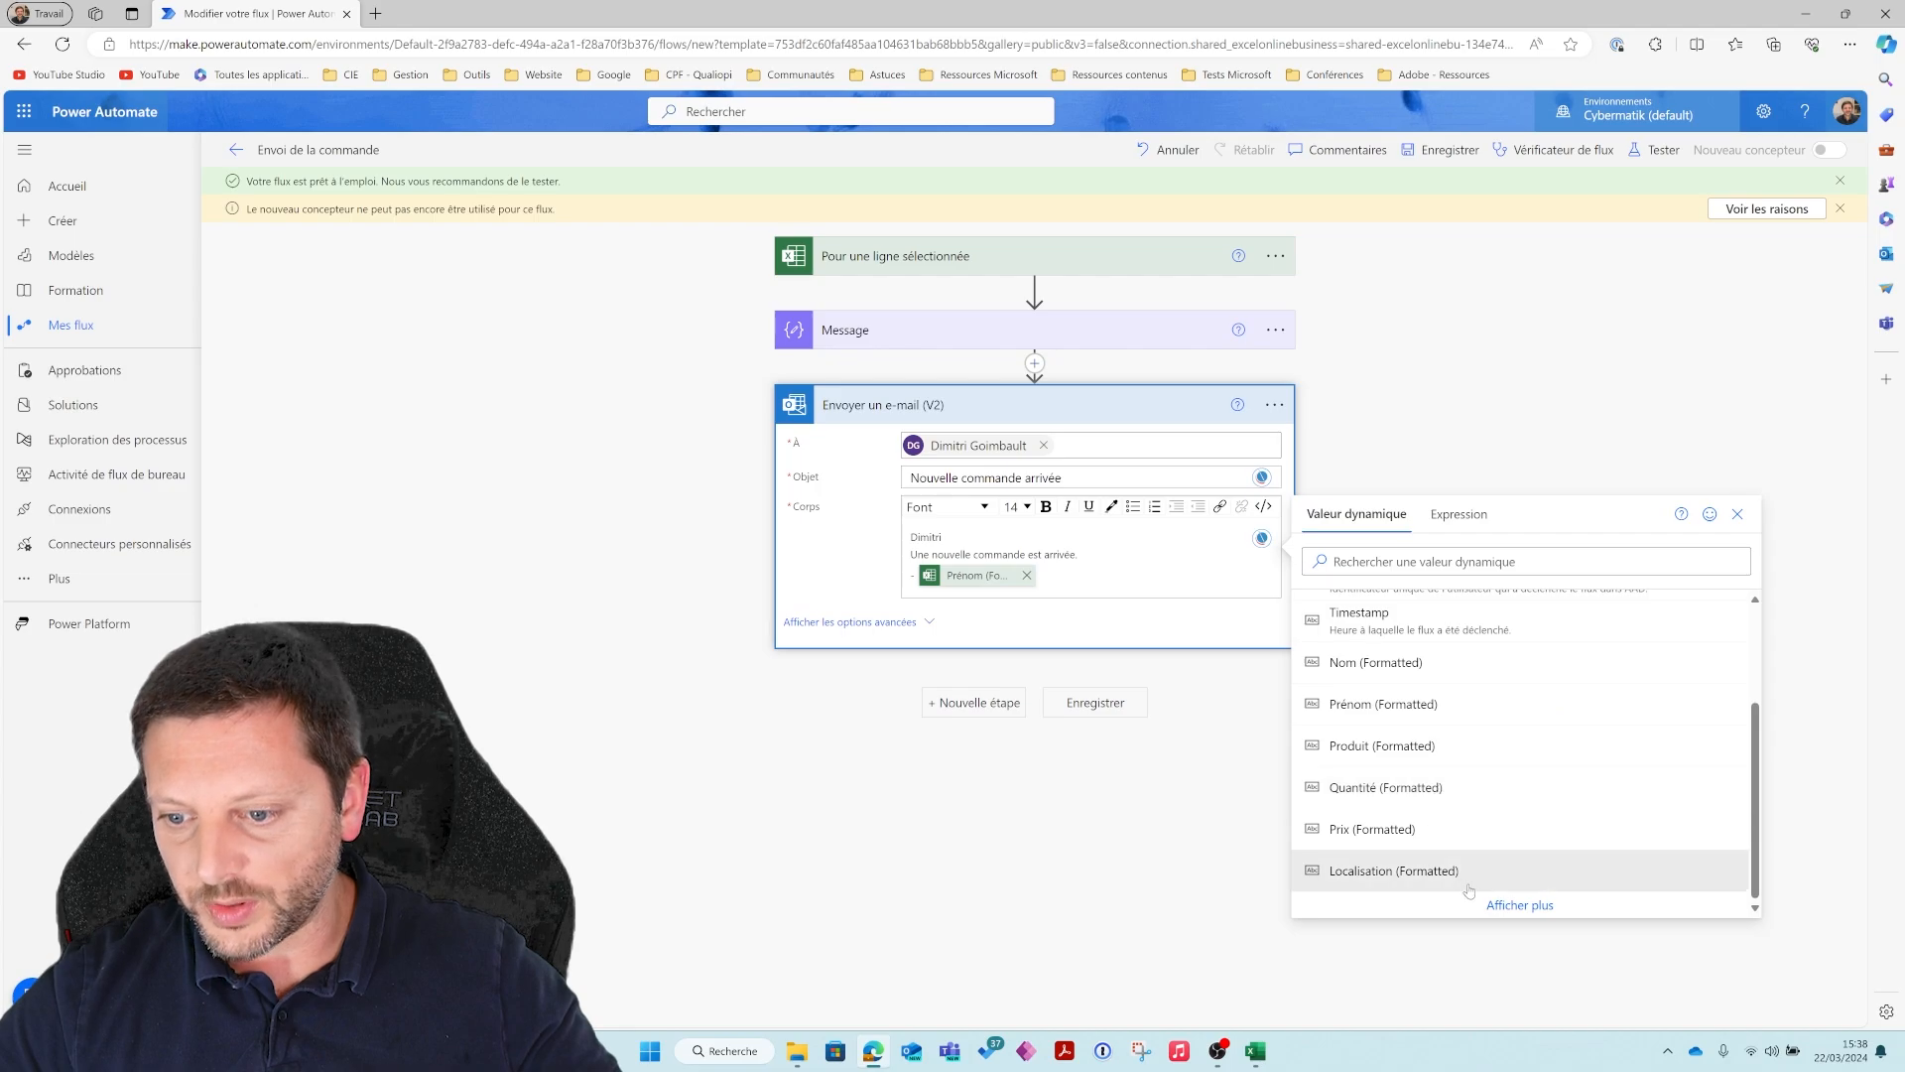
scroll(1484, 901, "down", 3)
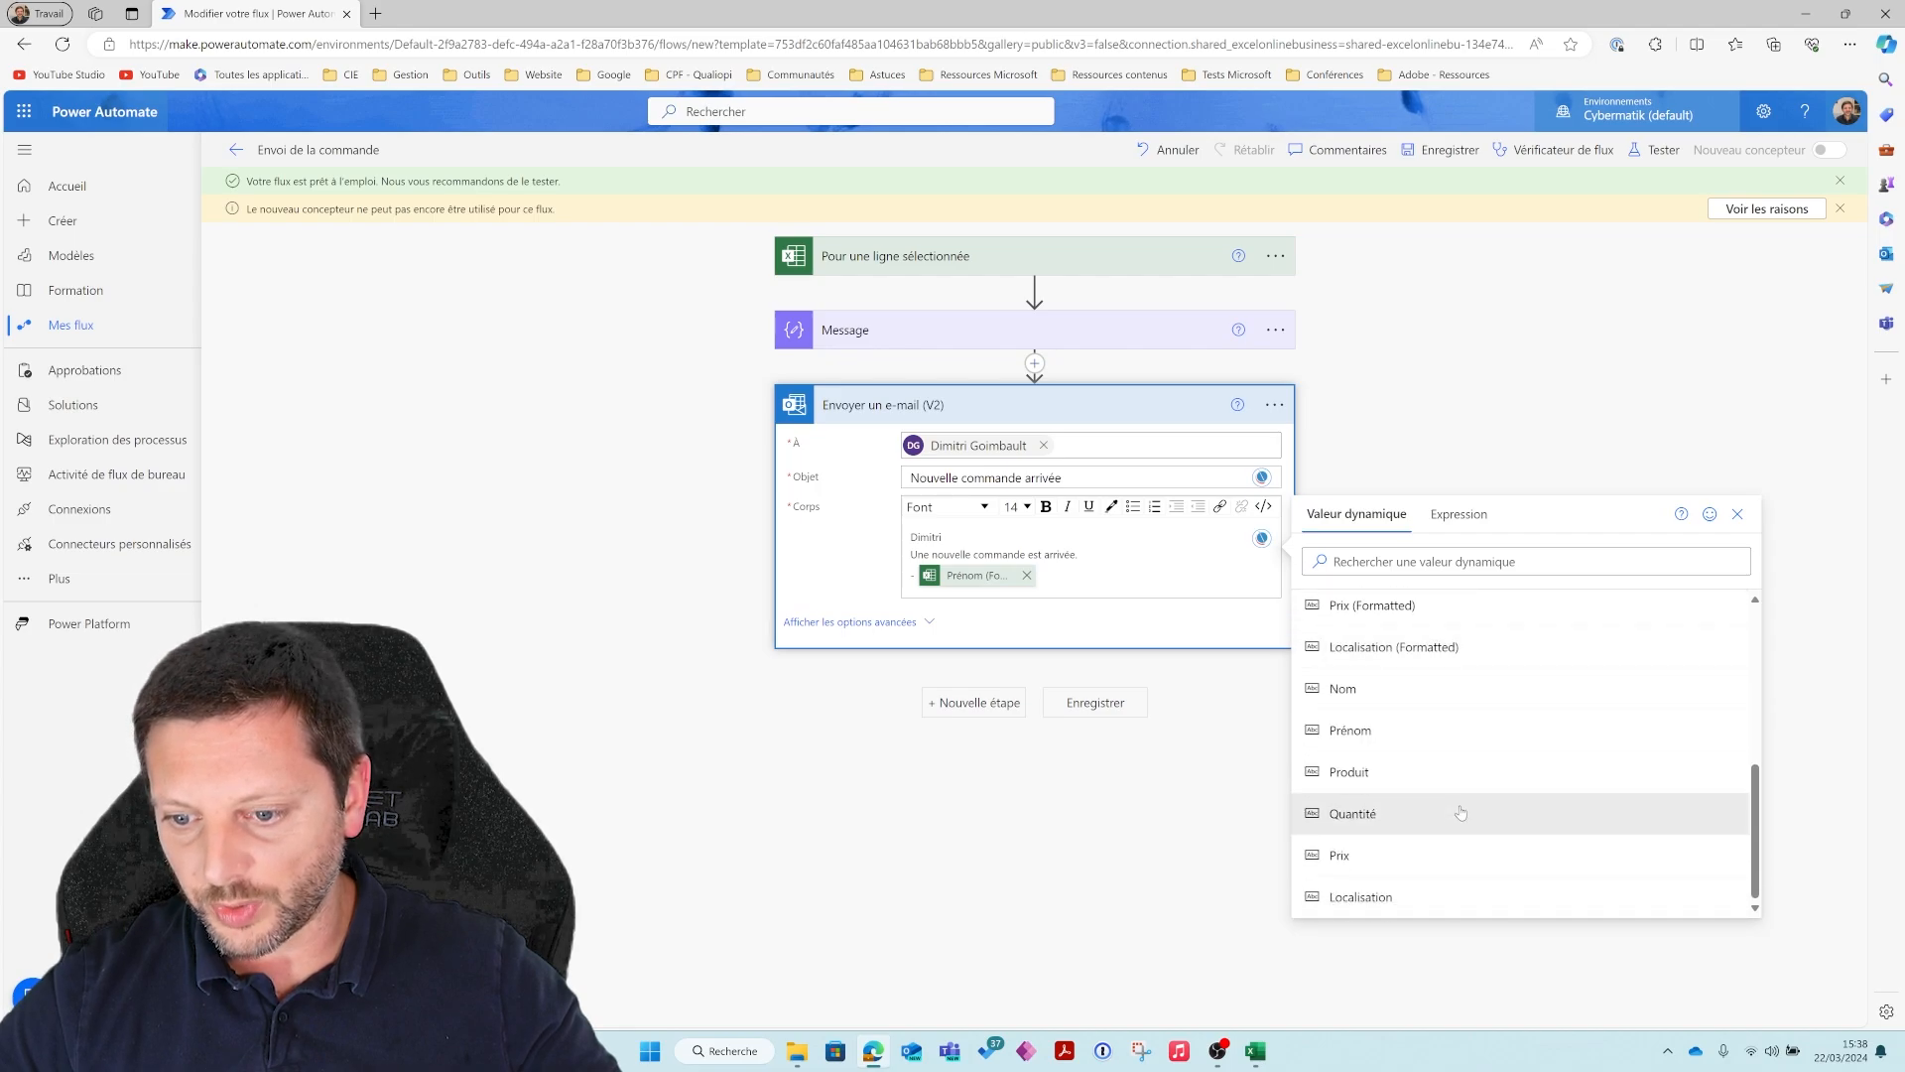
left_click(1400, 692)
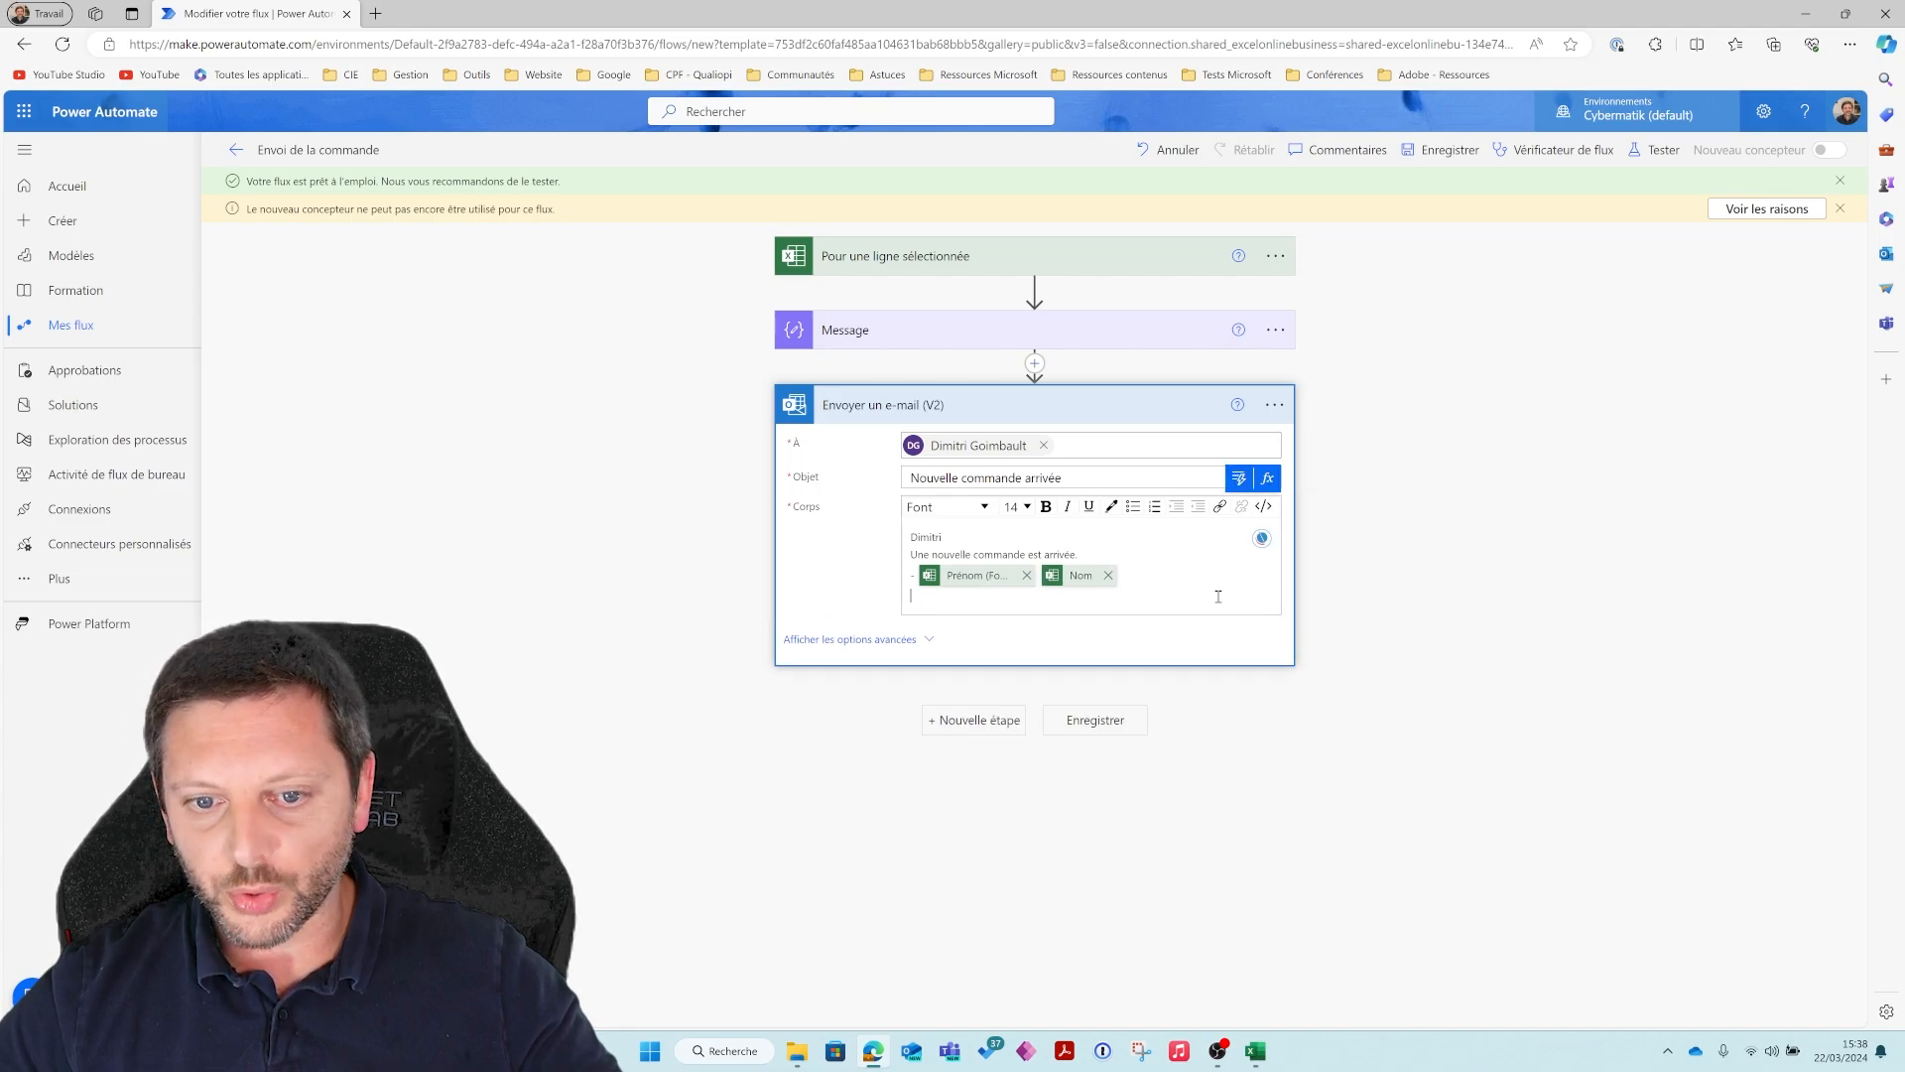
Insert the dynamic value Produit on its own line under the name line and start another line
left_click(1261, 538)
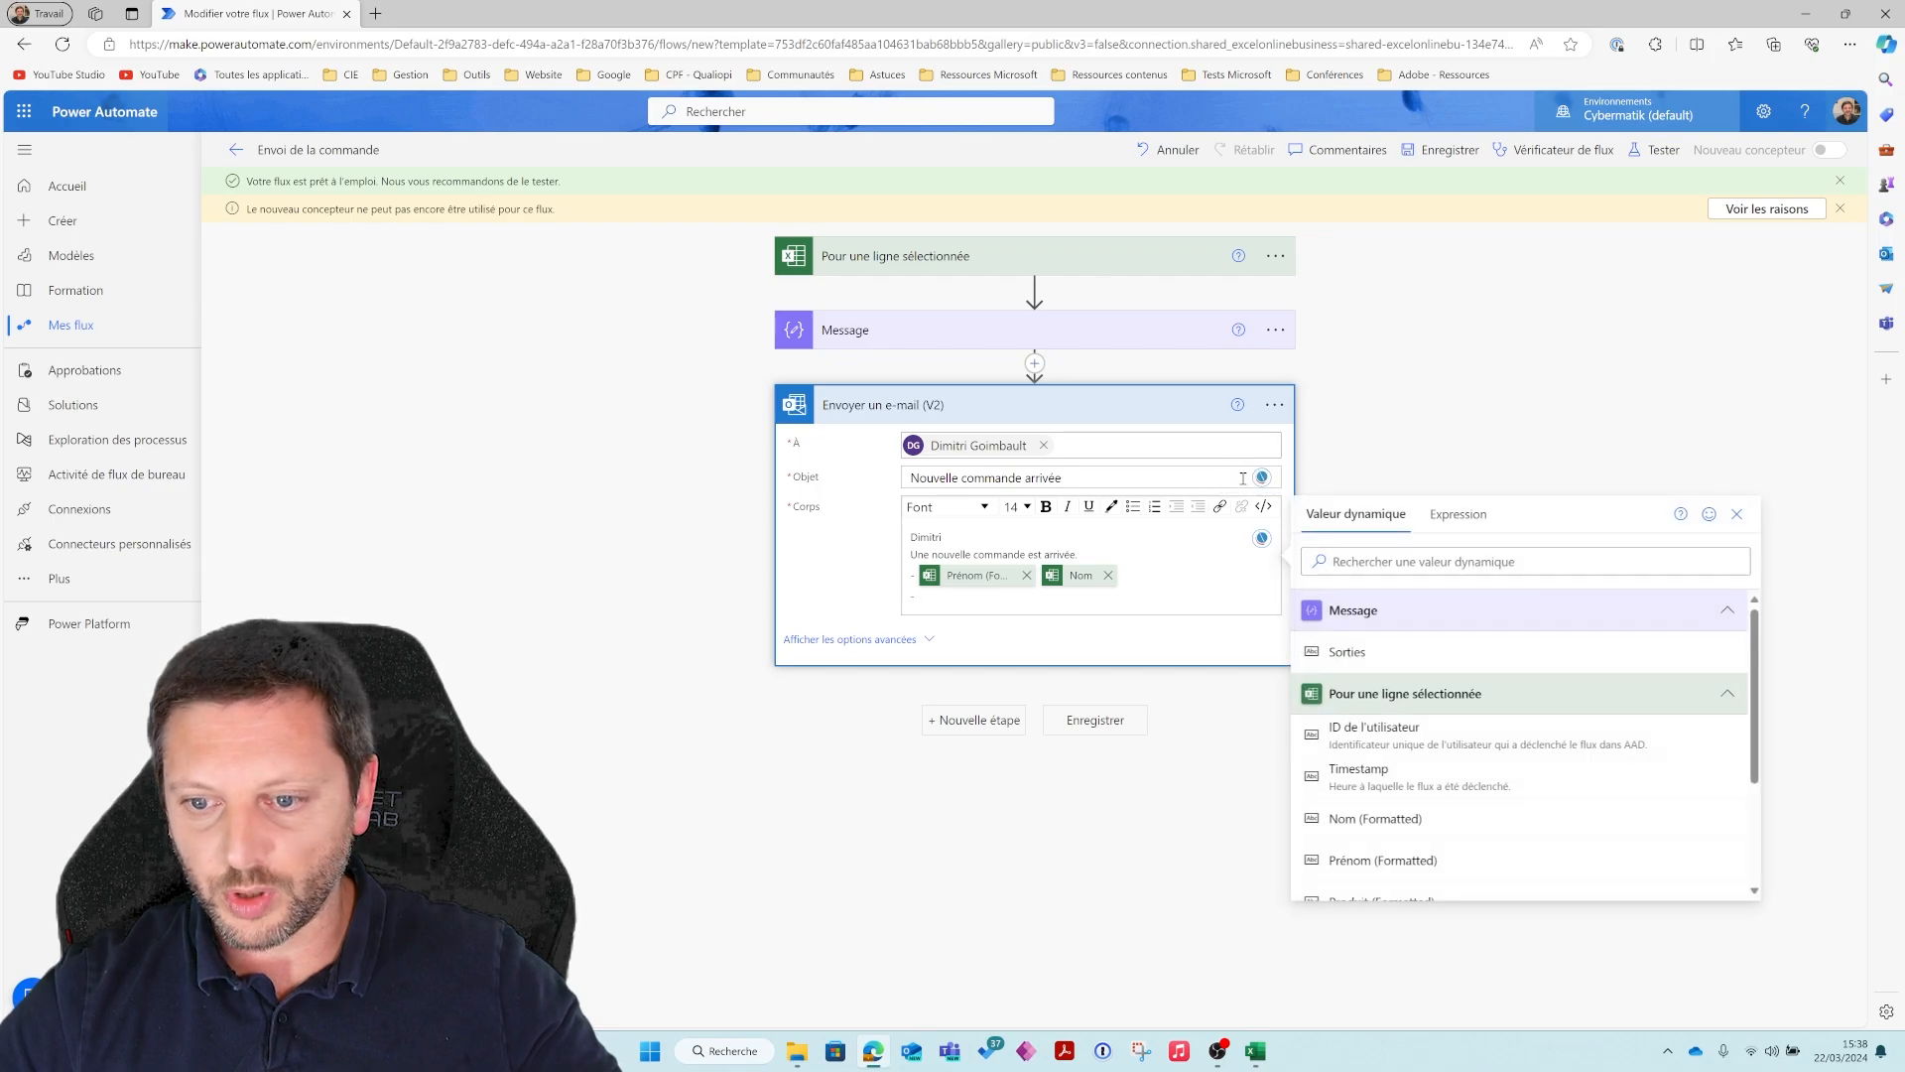
scroll(1459, 784, "down", 5)
left_click(1508, 888)
scroll(1484, 791, "down", 10)
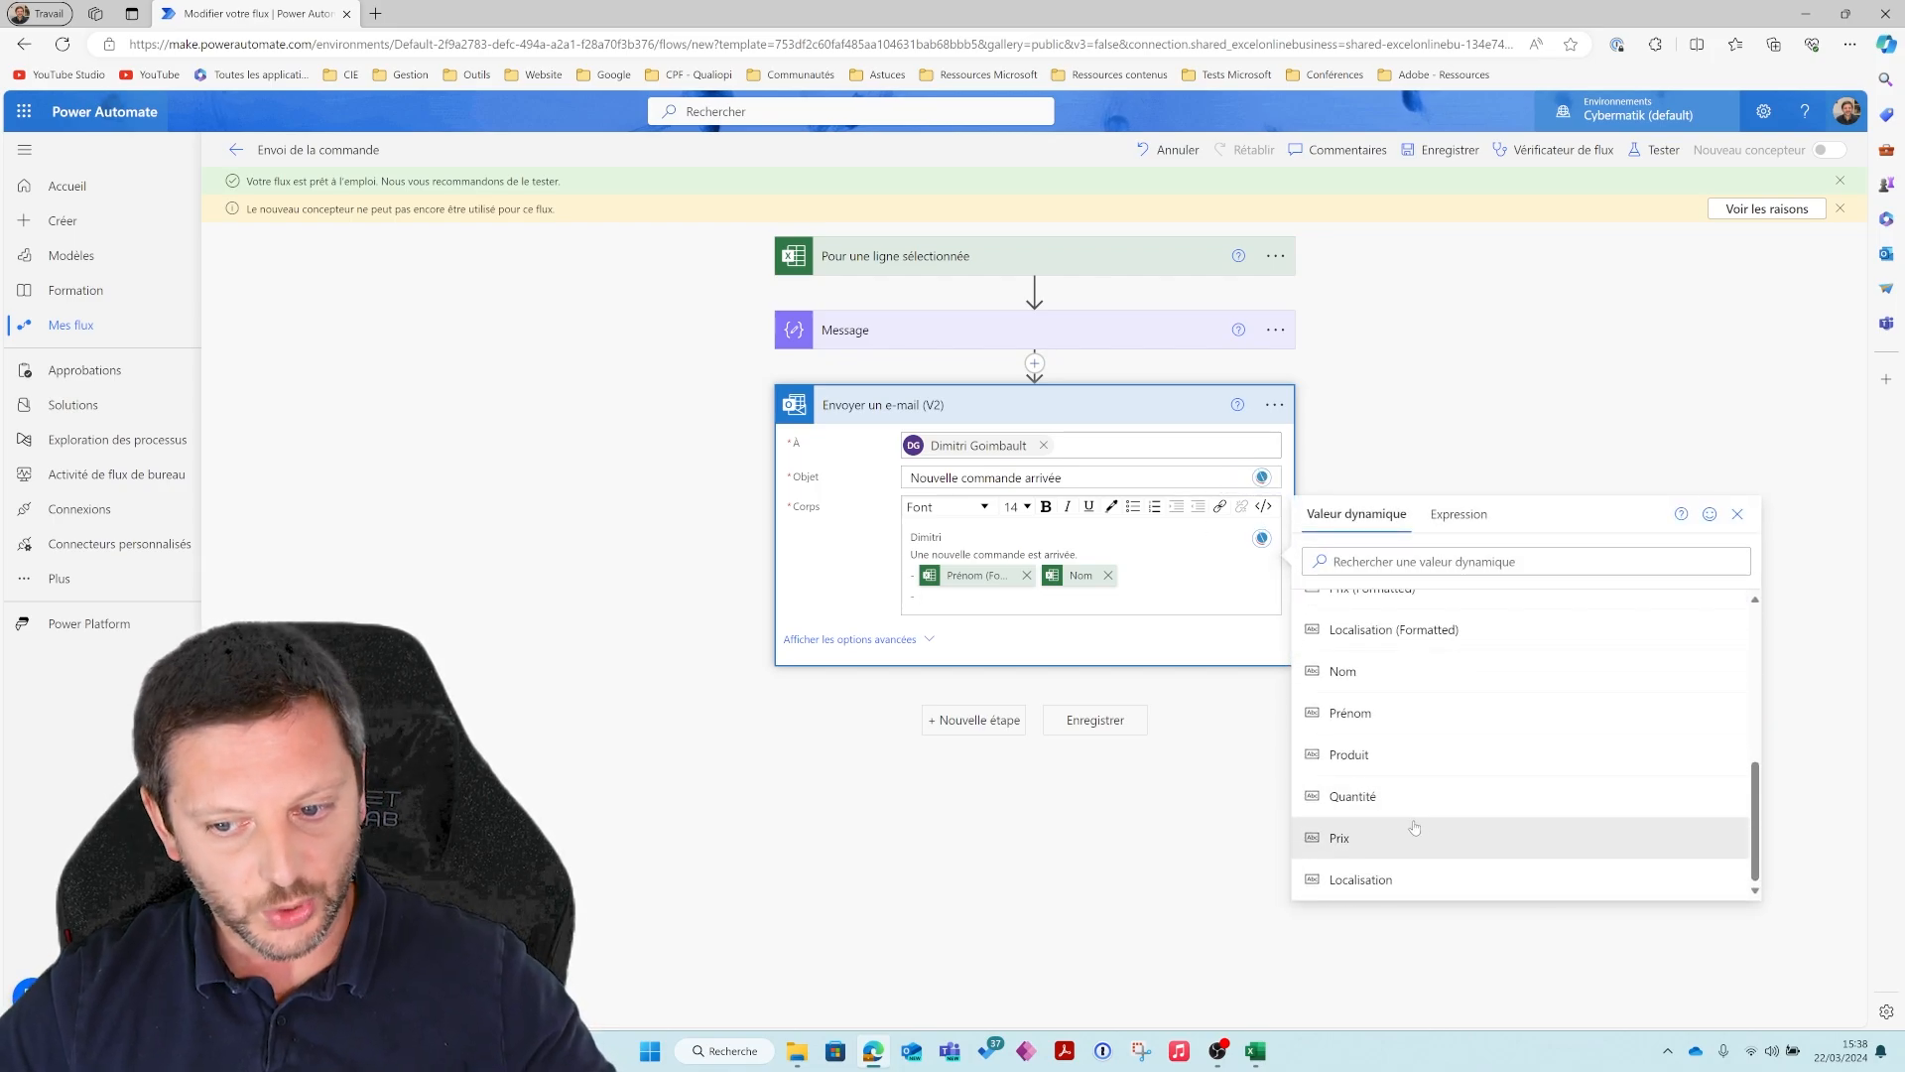
left_click(1394, 769)
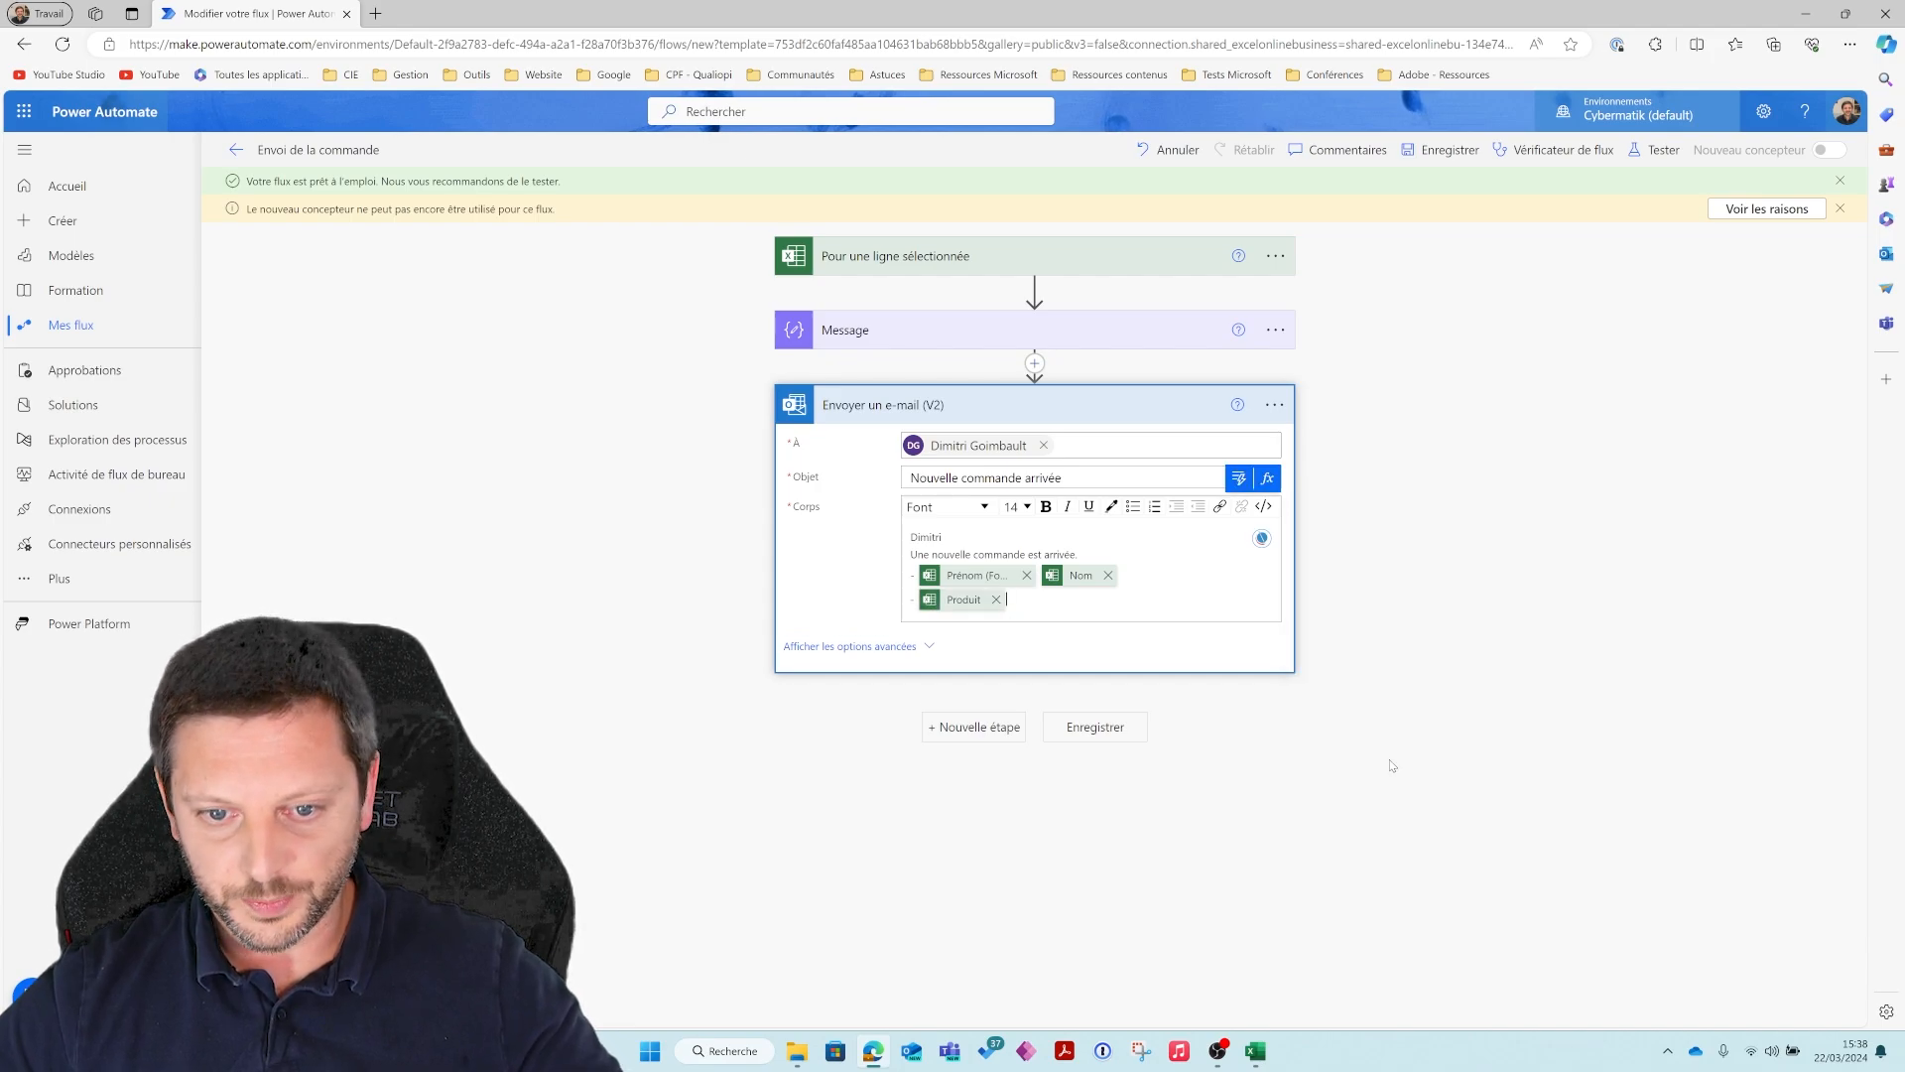
key("Return")
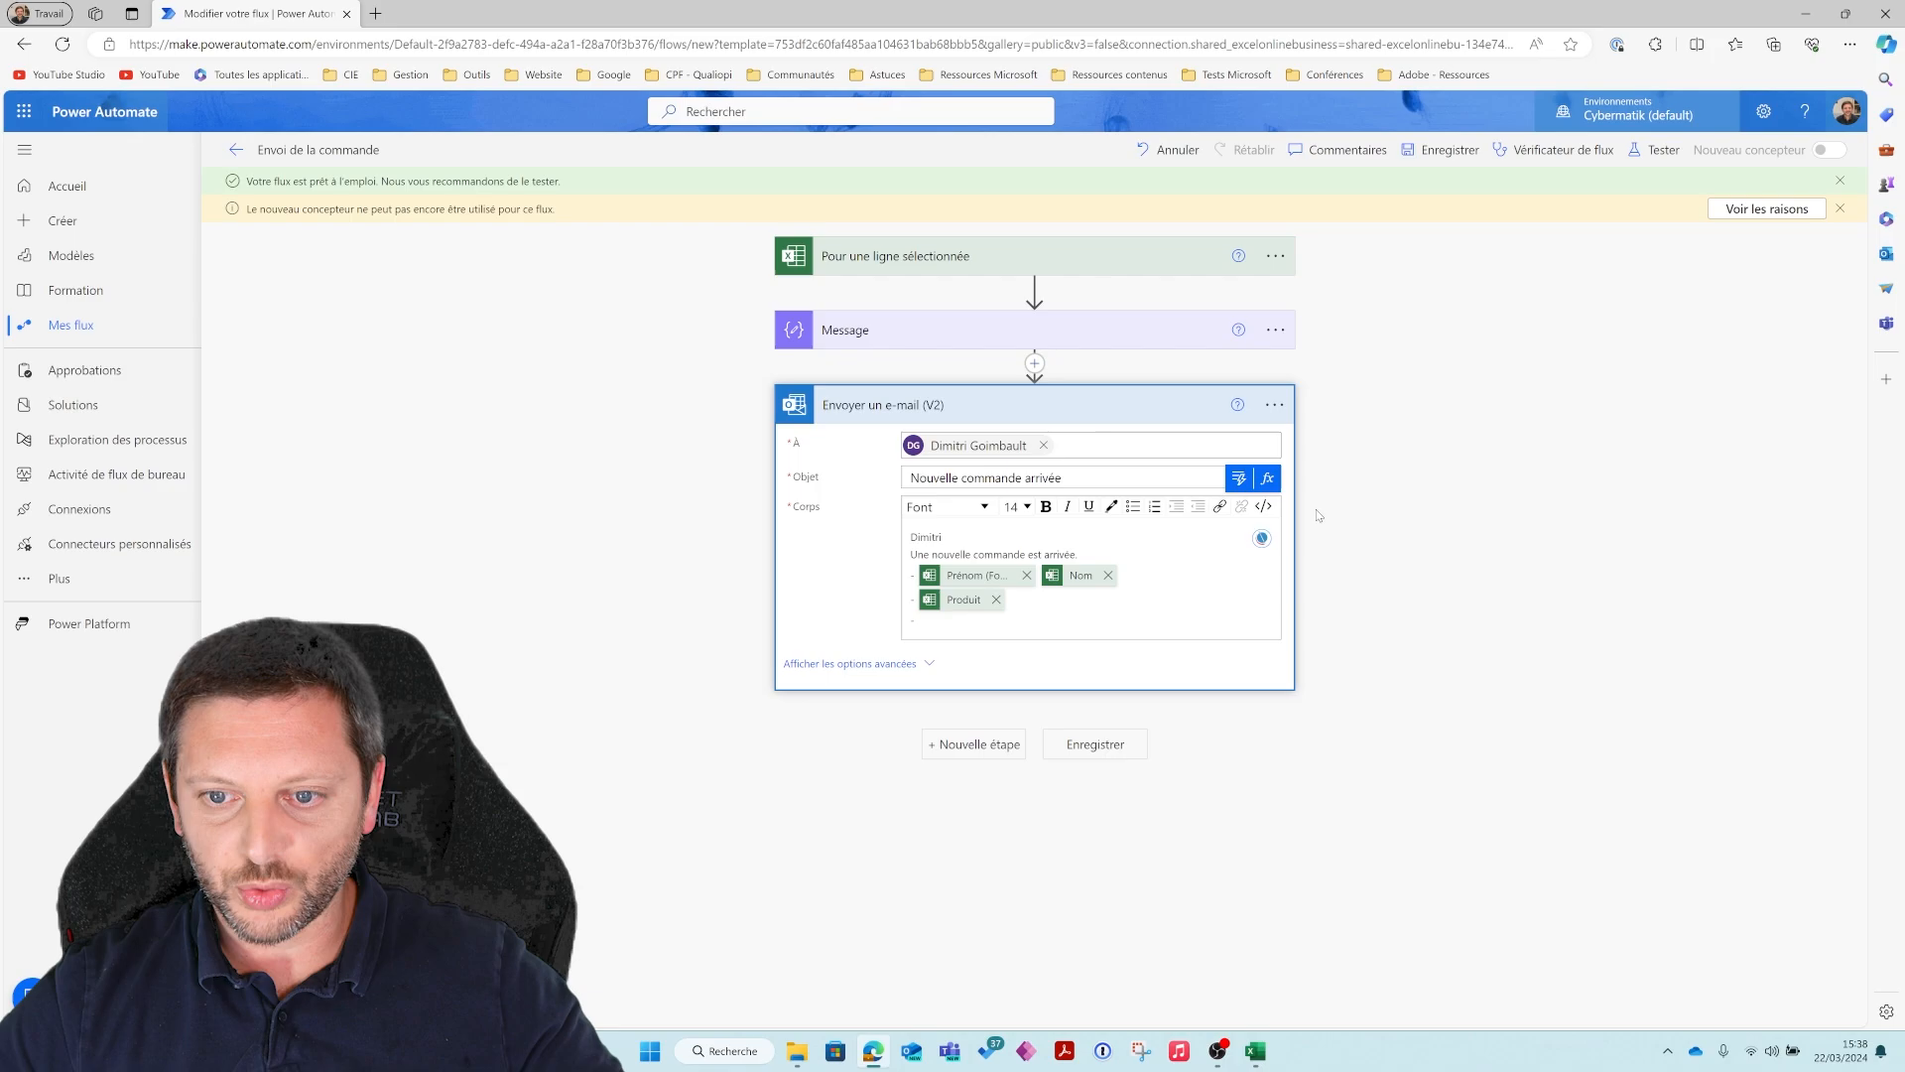
Insert the dynamic values Prix (Formatted) and Quantité (Formatted) on separate lines below Produit in the e-mail body
left_click(1262, 537)
scroll(1399, 755, "down", 5)
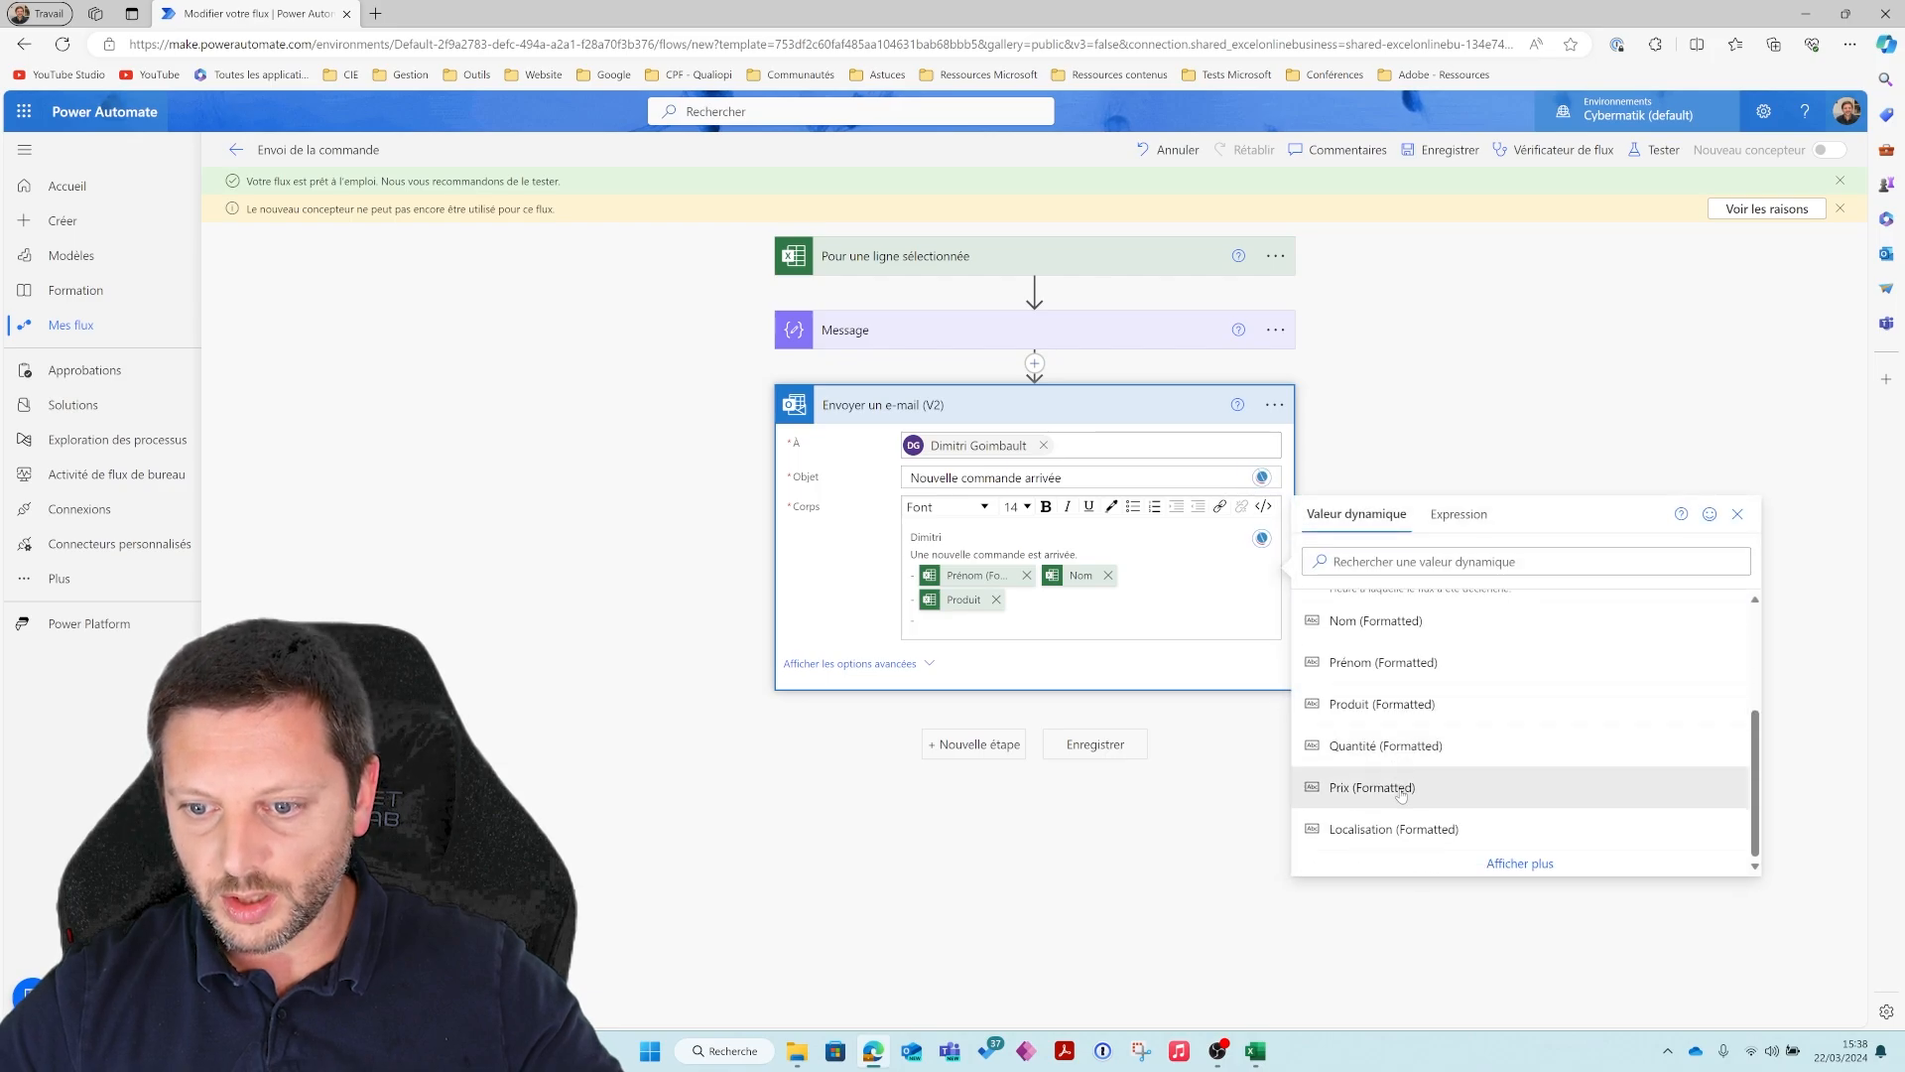
left_click(1400, 789)
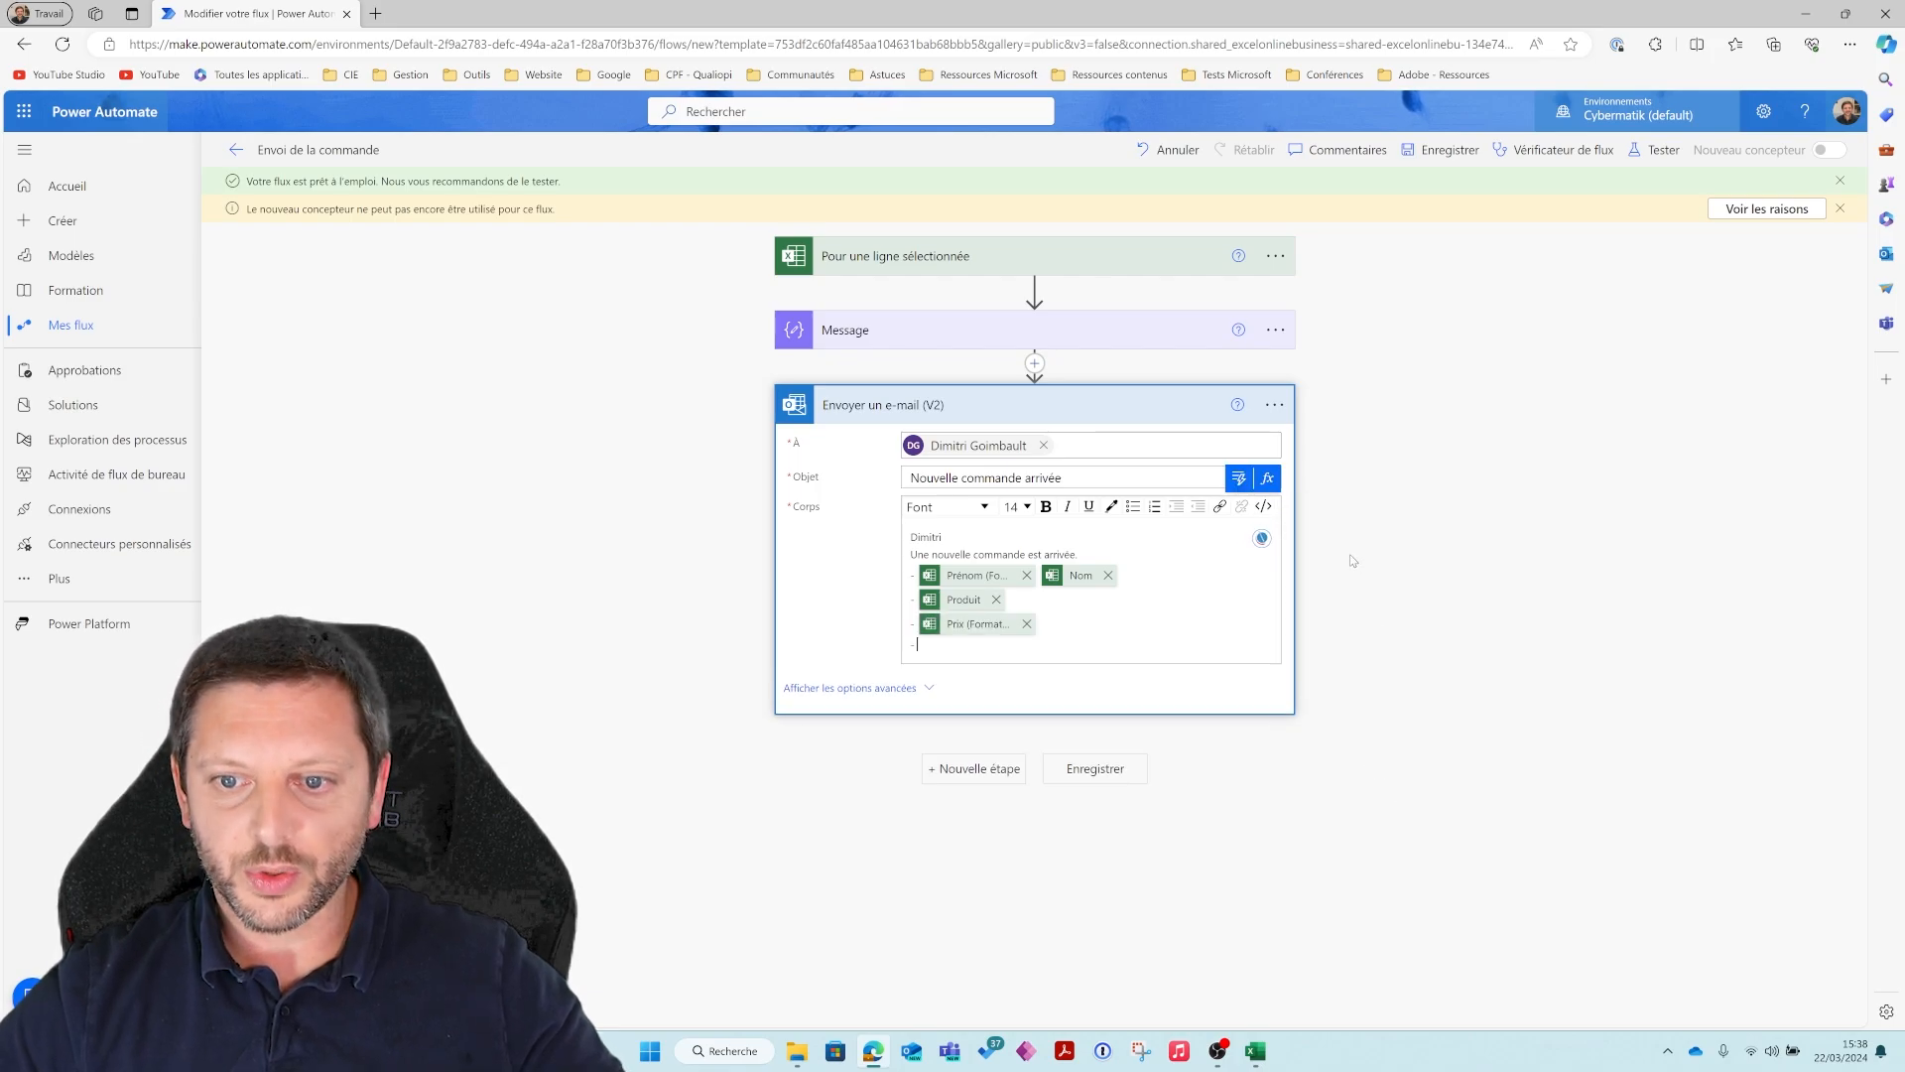
left_click(1239, 478)
scroll(1476, 804, "down", 5)
scroll(1477, 803, "down", 1)
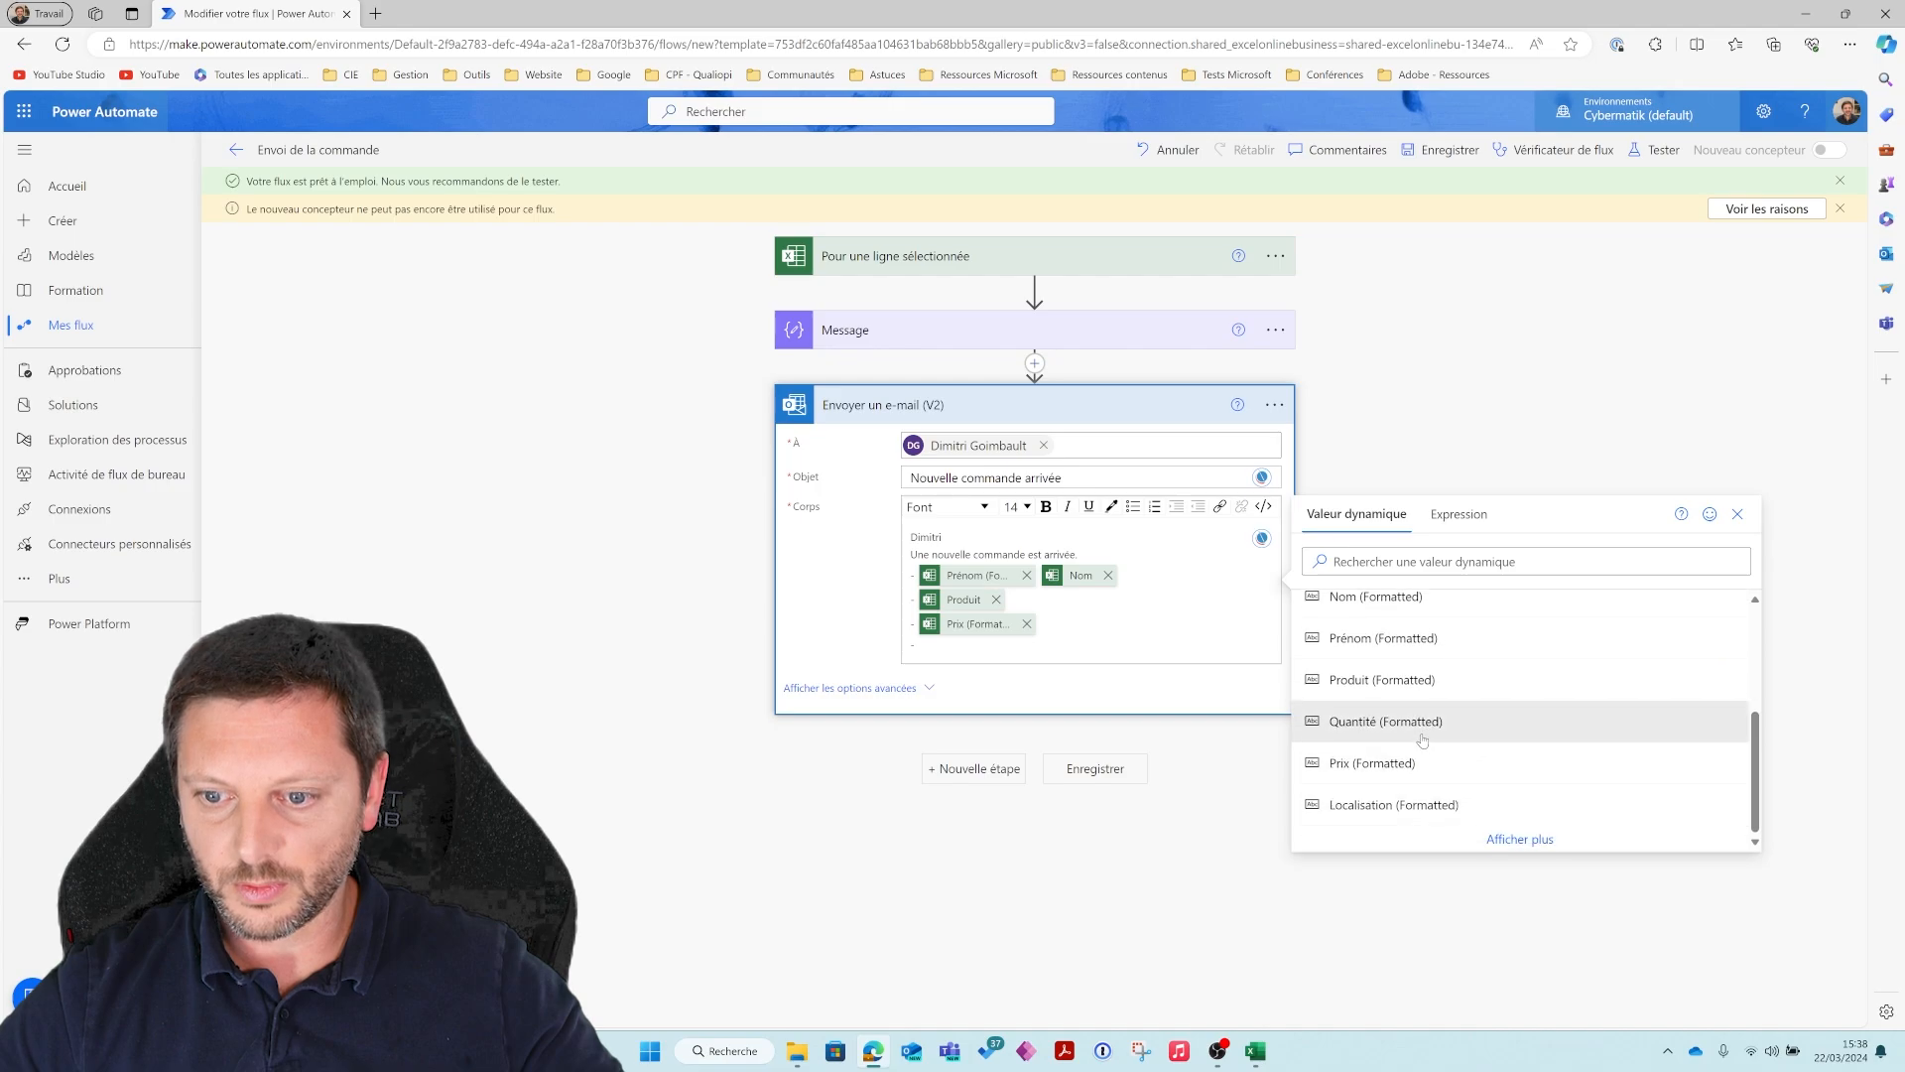
left_click(1409, 721)
Prefix the four value lines with the bold labels Personne, Produit, Prix and Quantité, each followed by a colon, and save the flow
key("Up")
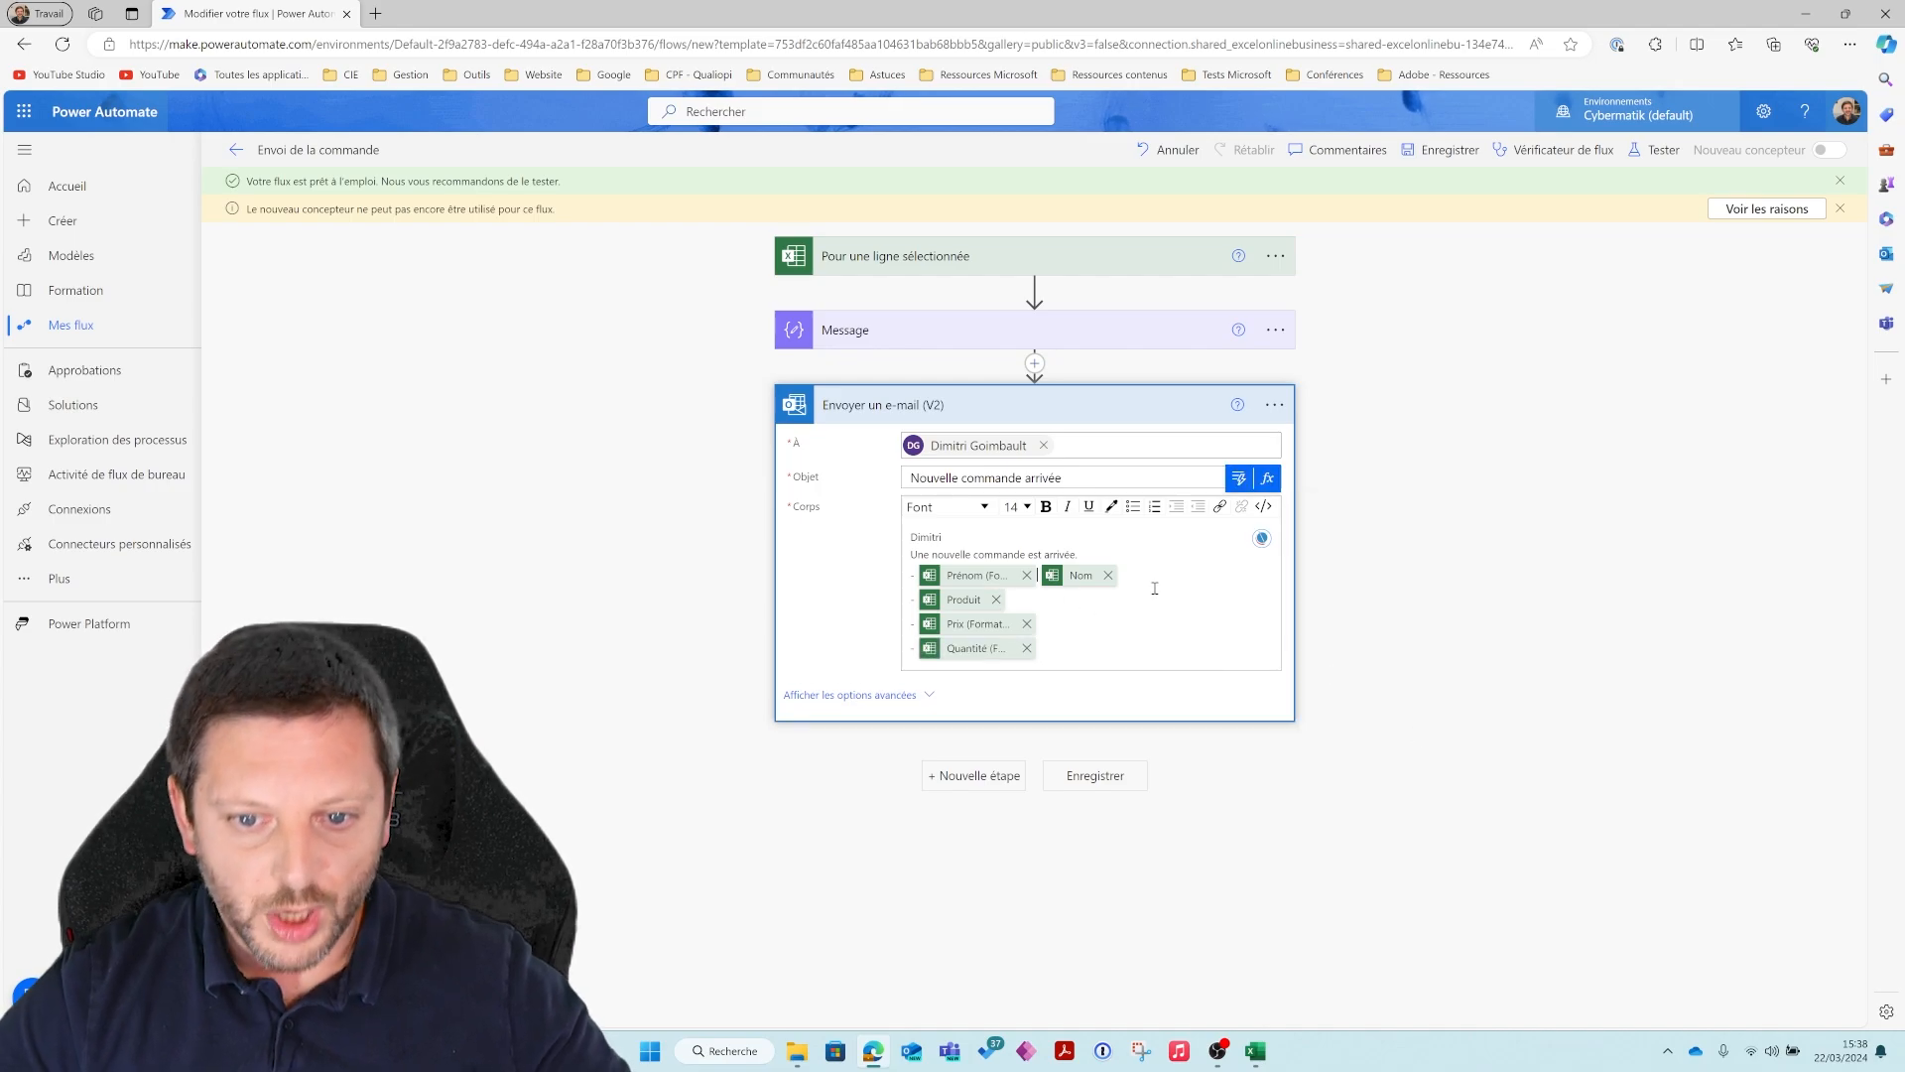
key("Left")
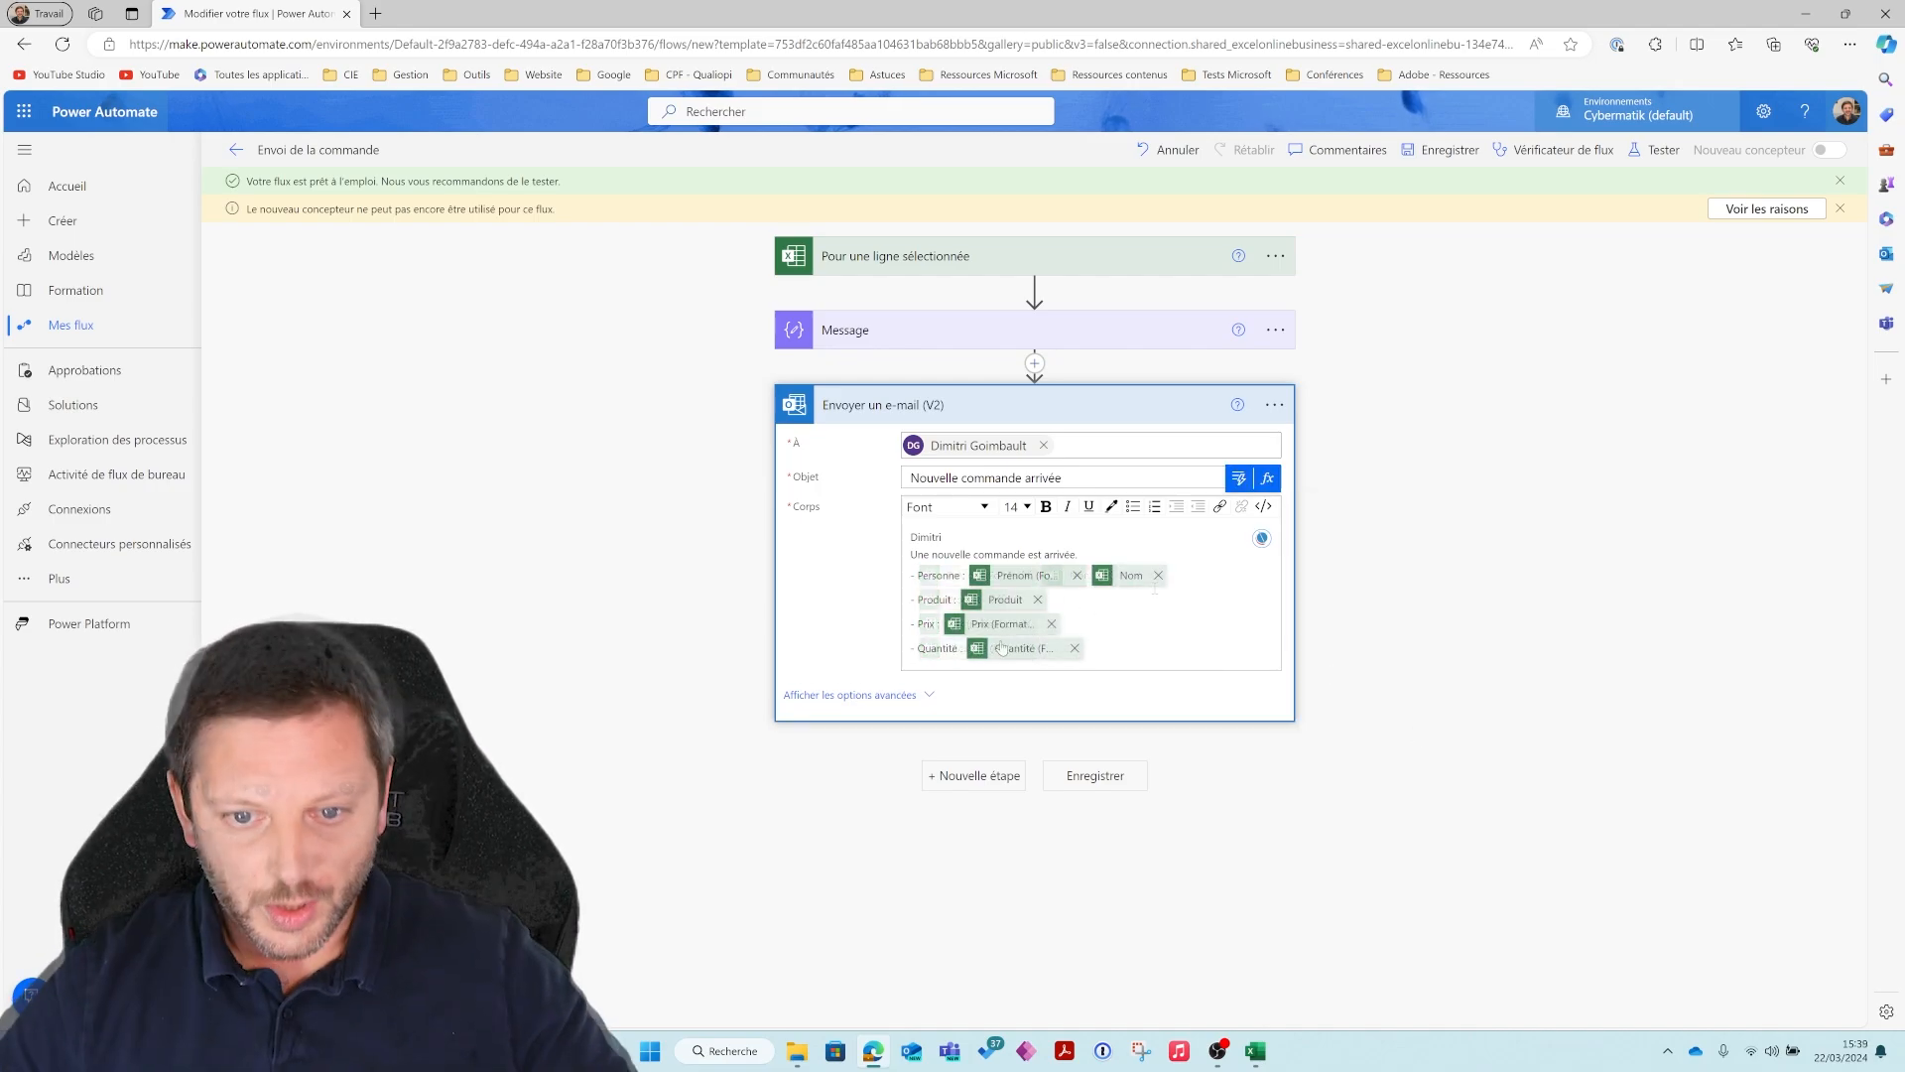
left_click_drag(919, 574, 957, 646)
left_click(1046, 506)
left_click(1046, 507)
left_click(1046, 506)
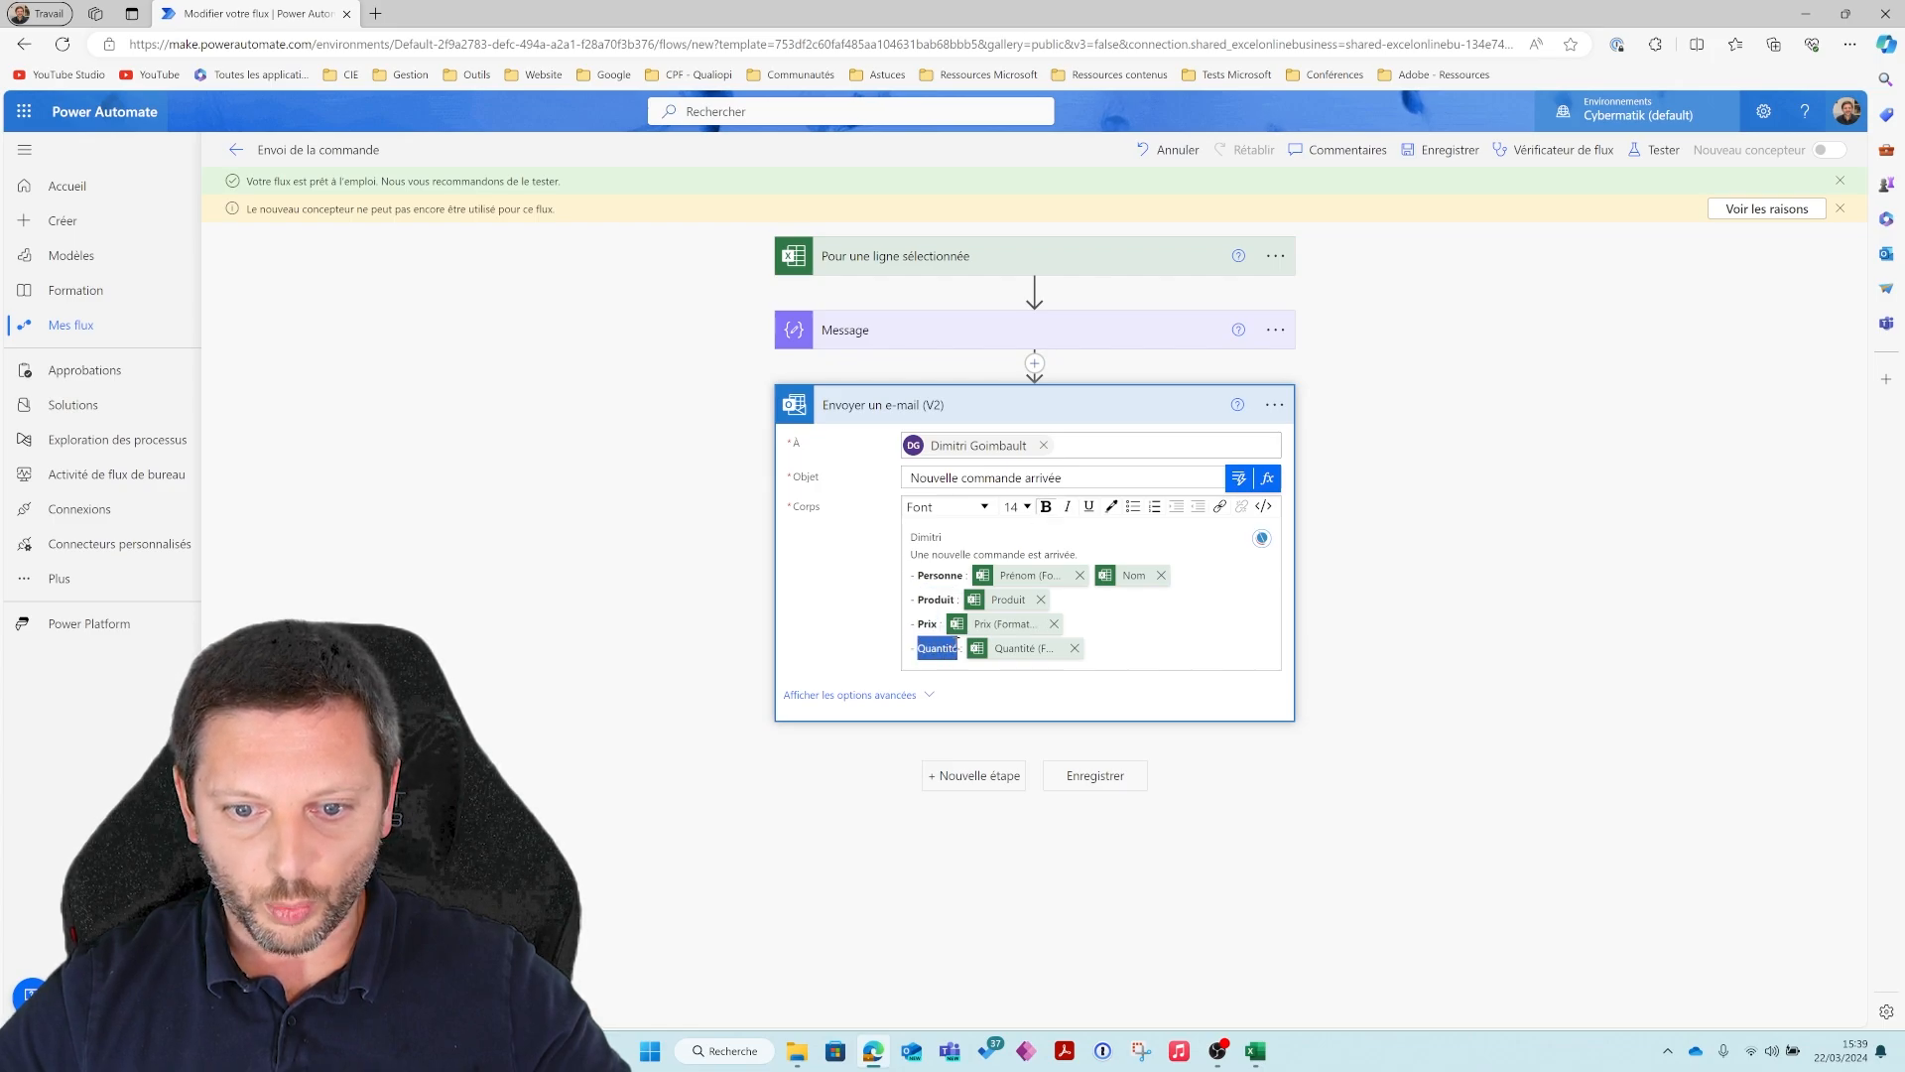
left_click(1046, 507)
left_click(1072, 776)
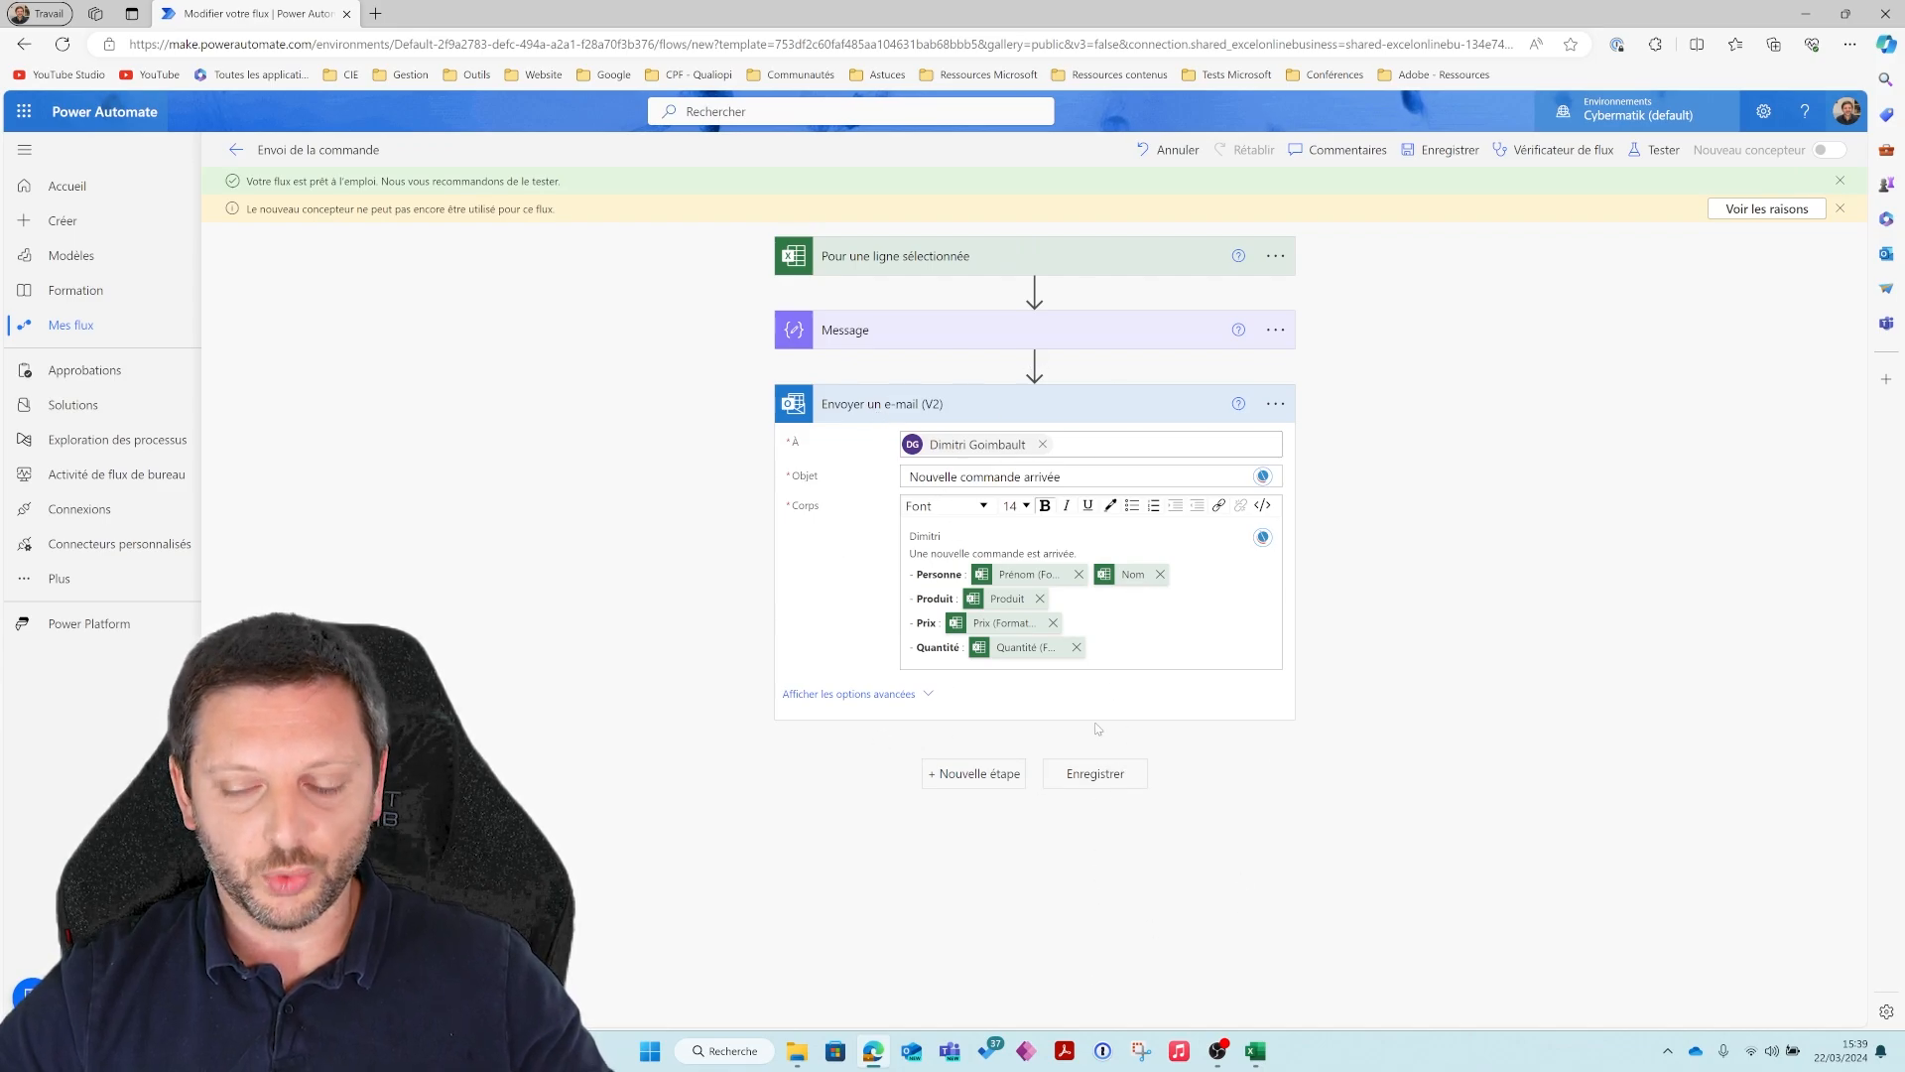
Switch to the Excel workbook and close and reopen the Power Automate pane to refresh the workbook's flows
left_click(1255, 1051)
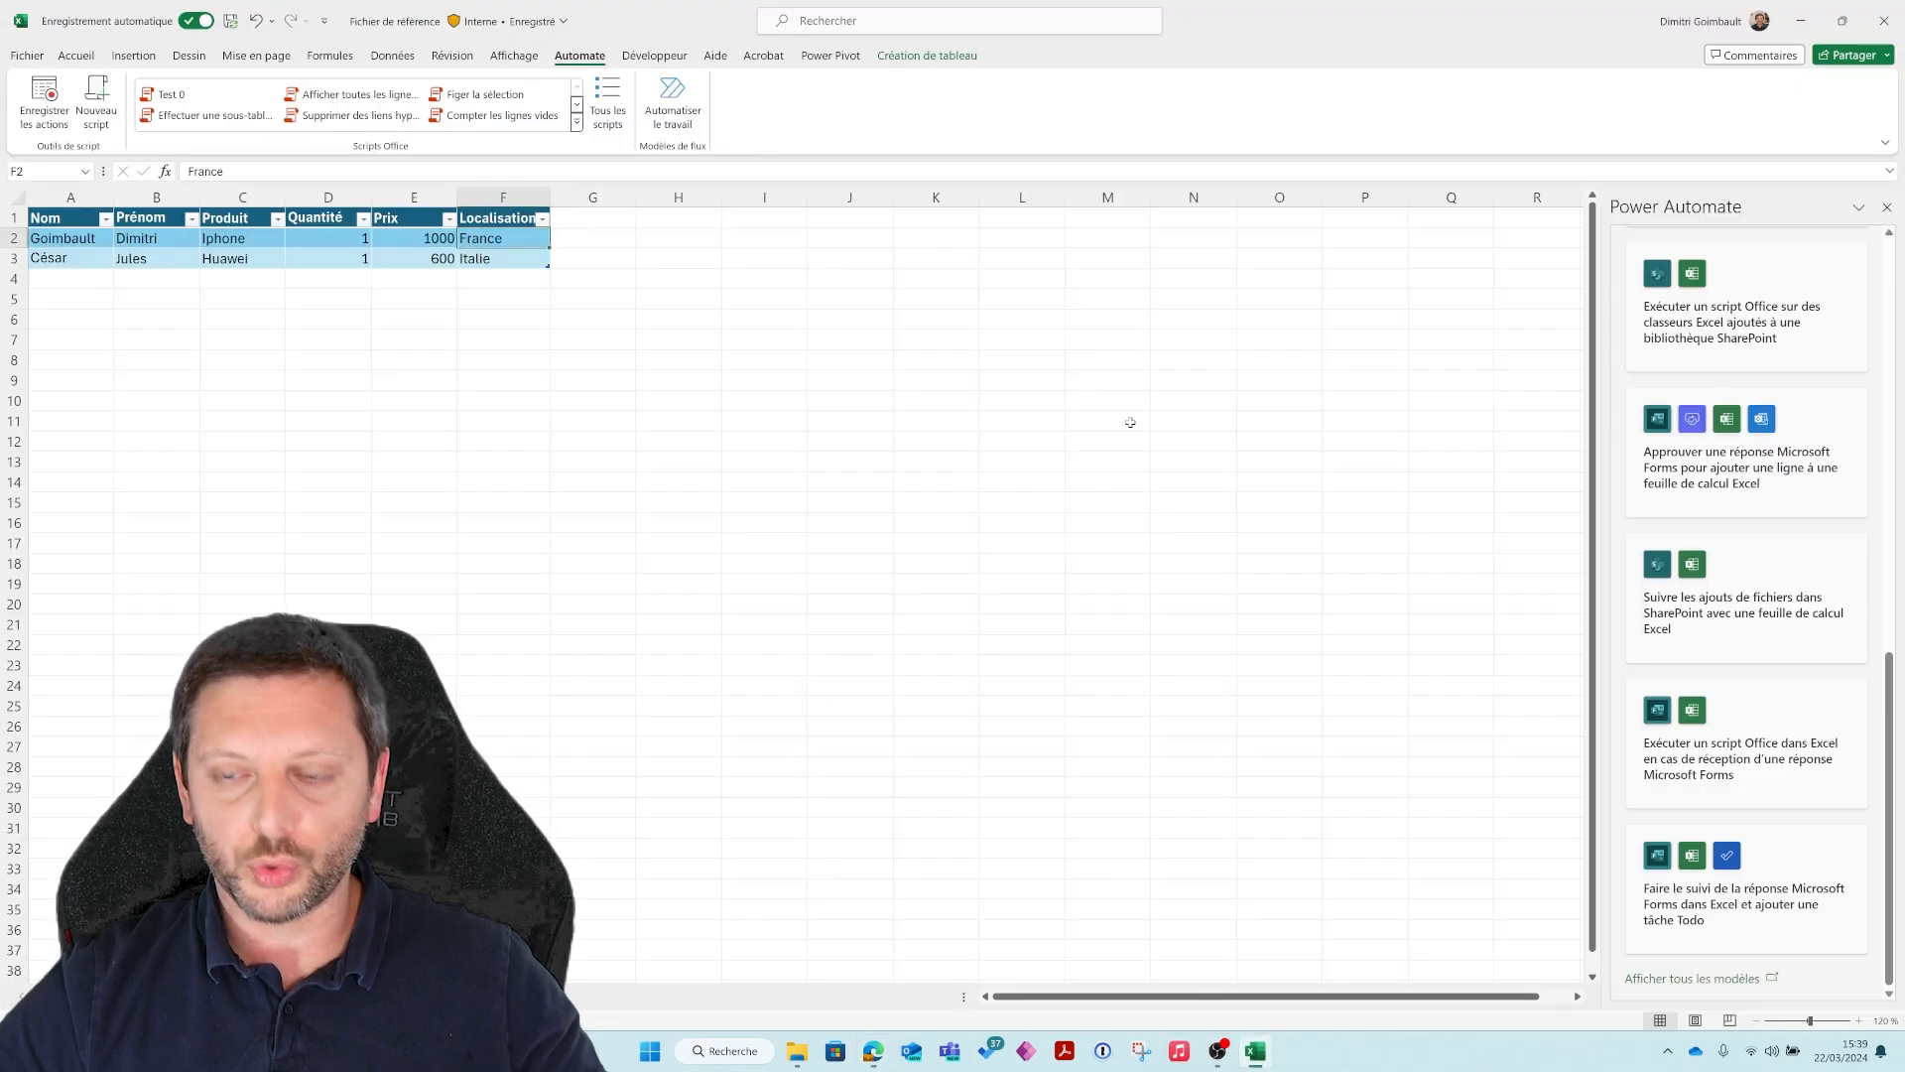
scroll(1791, 437, "up", 10)
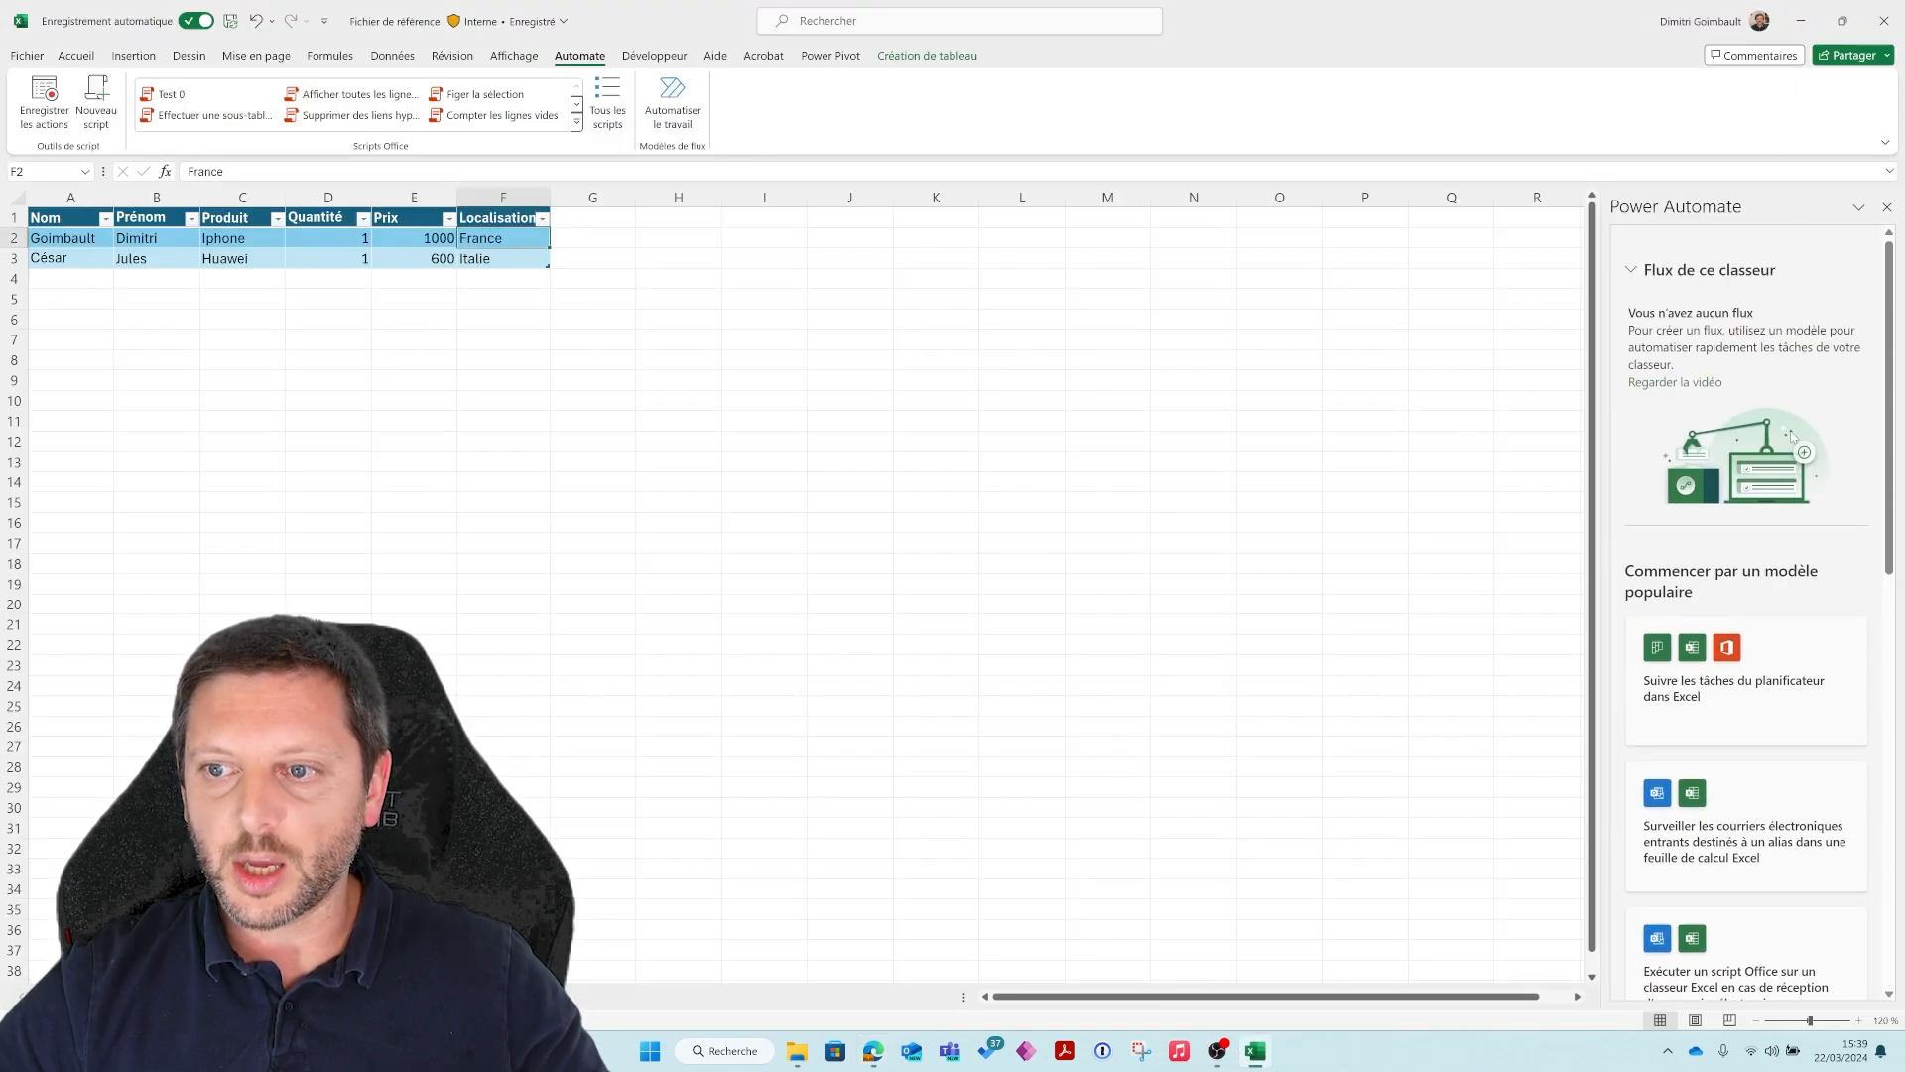
left_click(1887, 208)
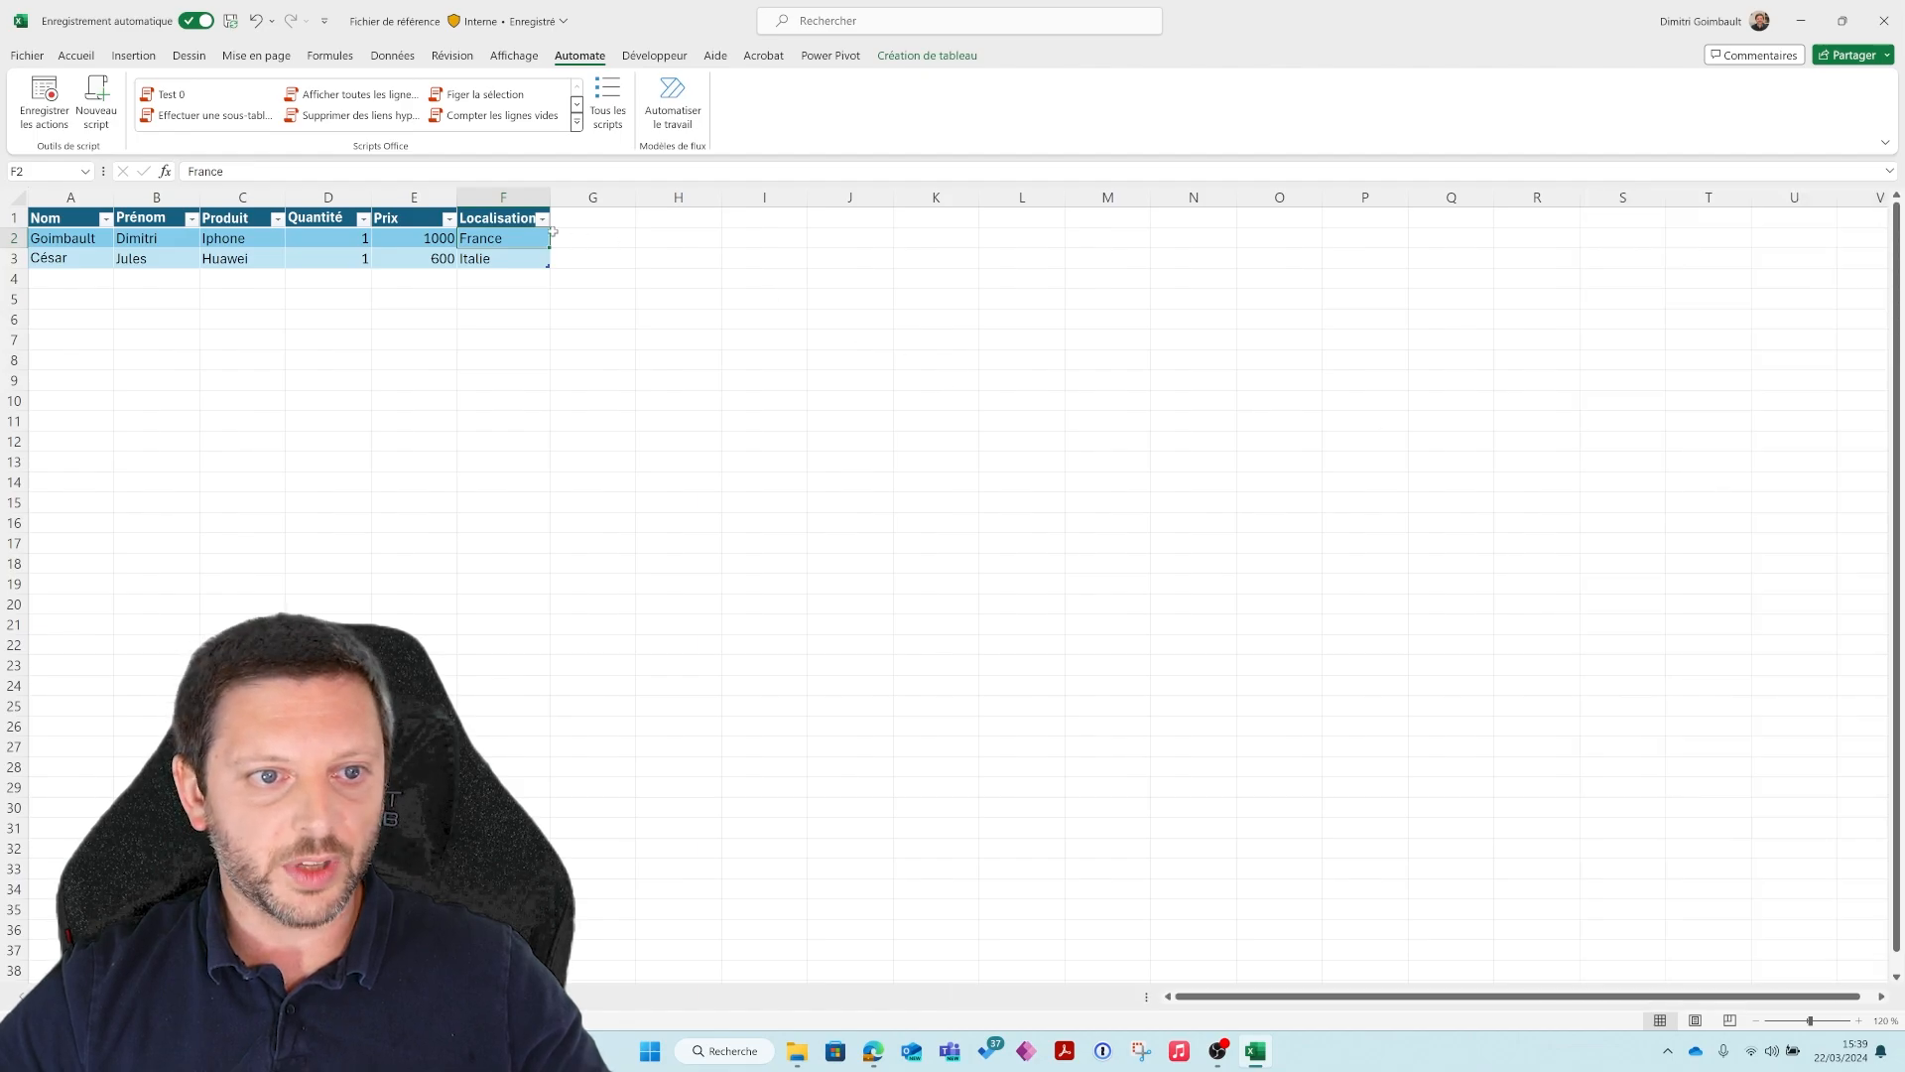
left_click(429, 260)
left_click(673, 99)
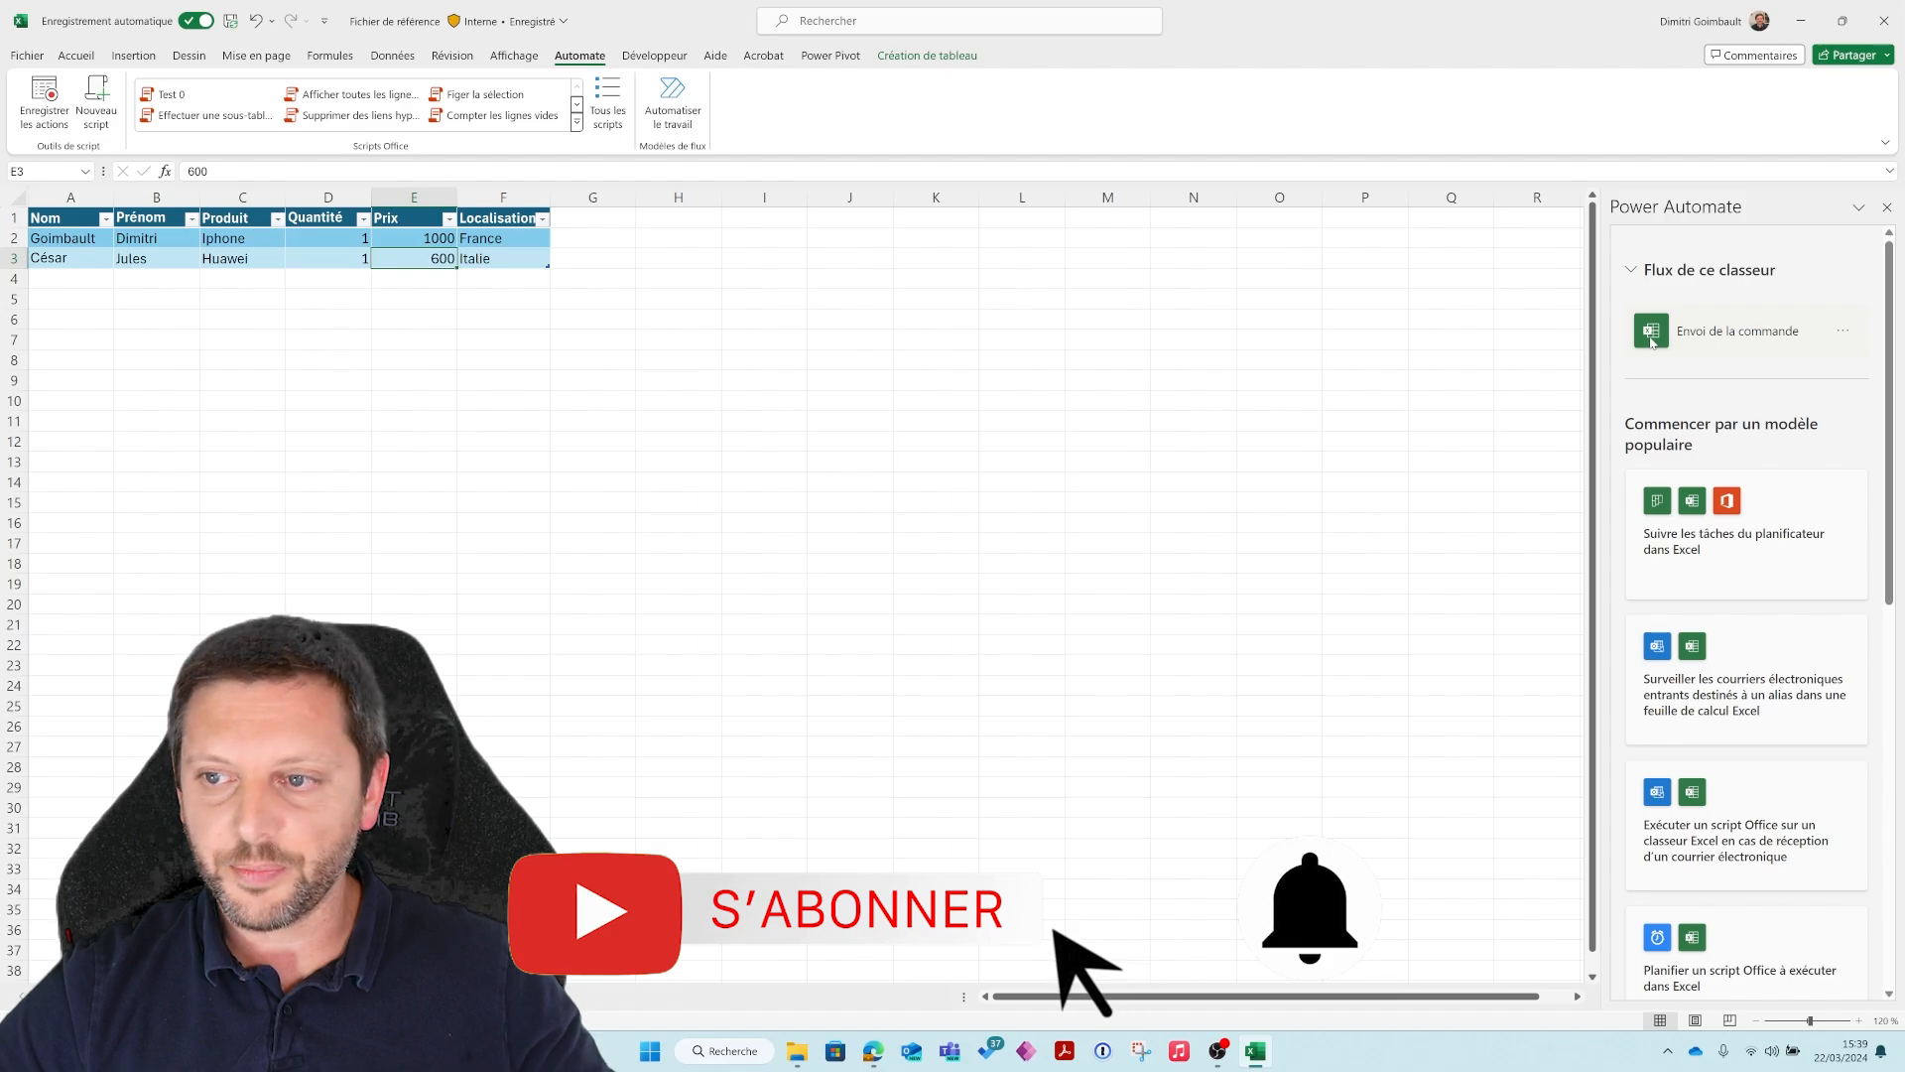
Select the Nom cell of the Huawei order in row 3 and run the flow "Envoi de la commande" on it
key("Home")
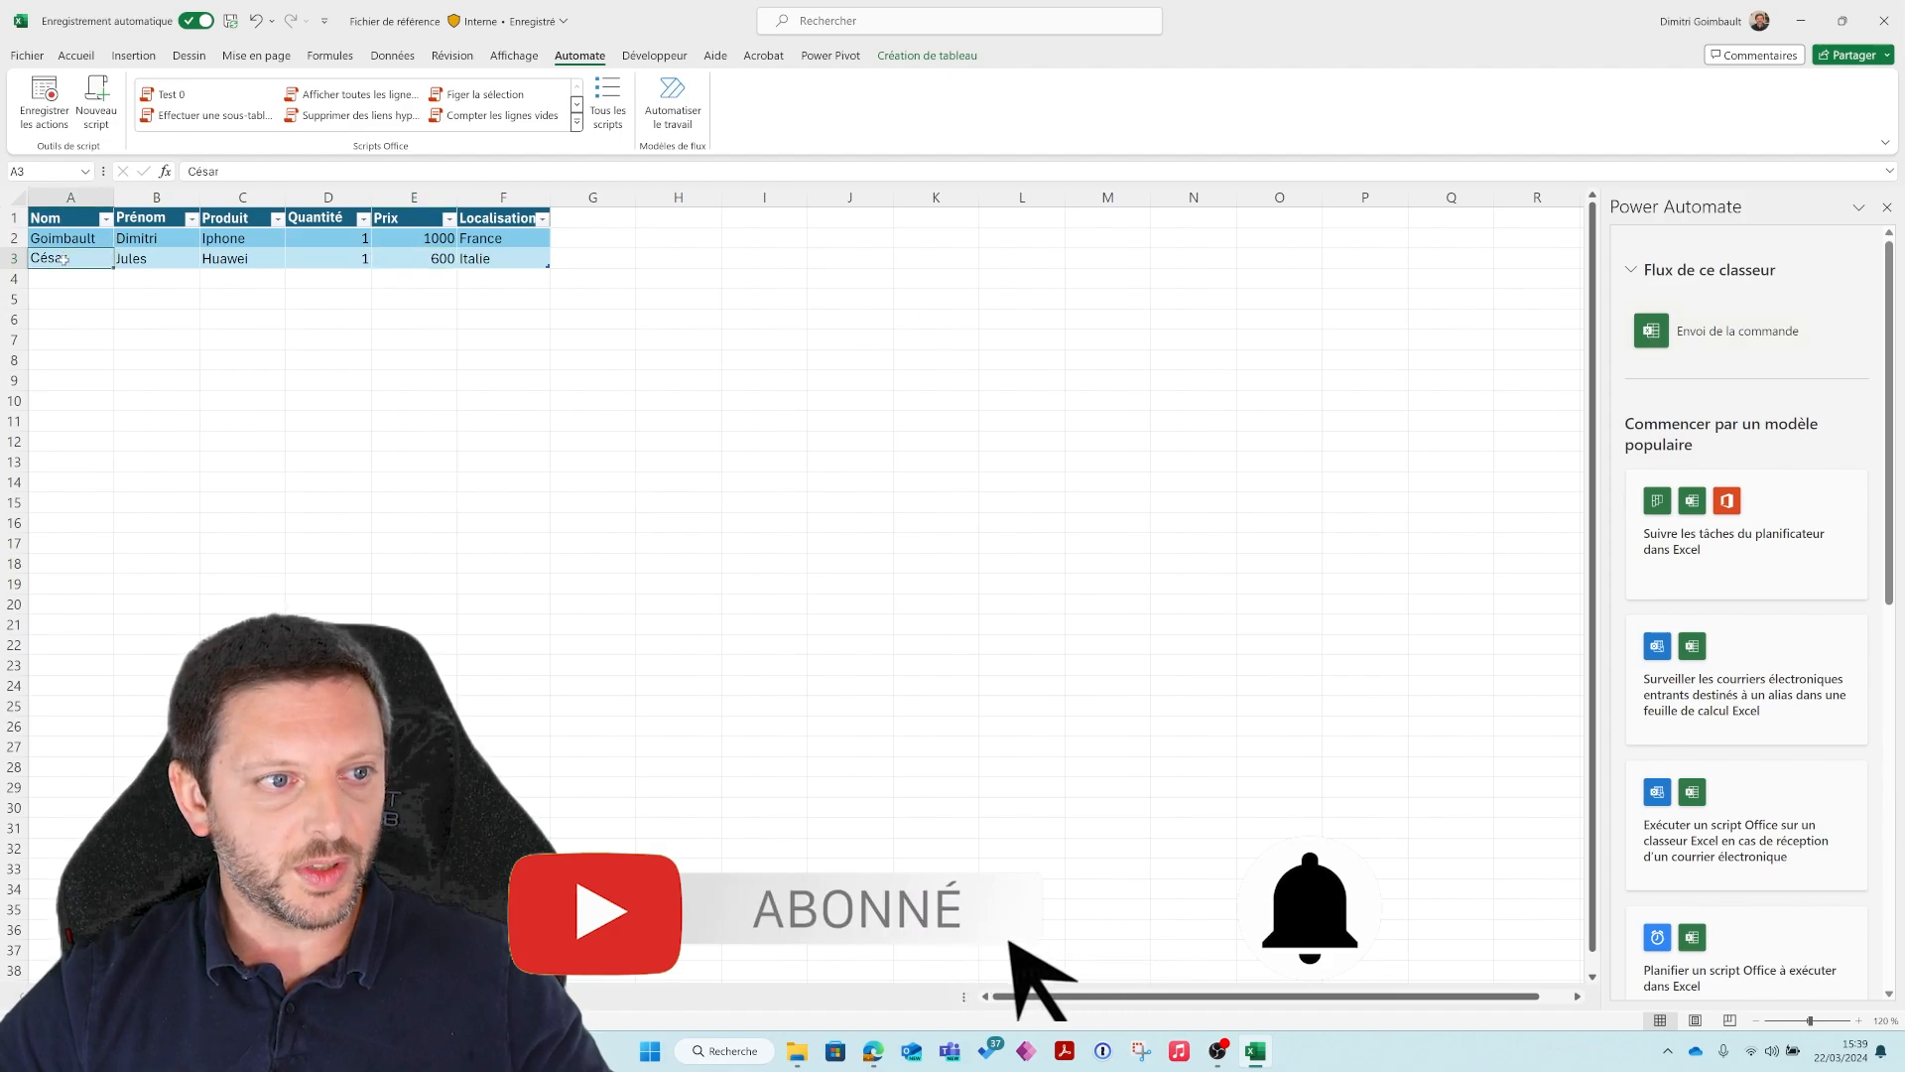
left_click(1843, 331)
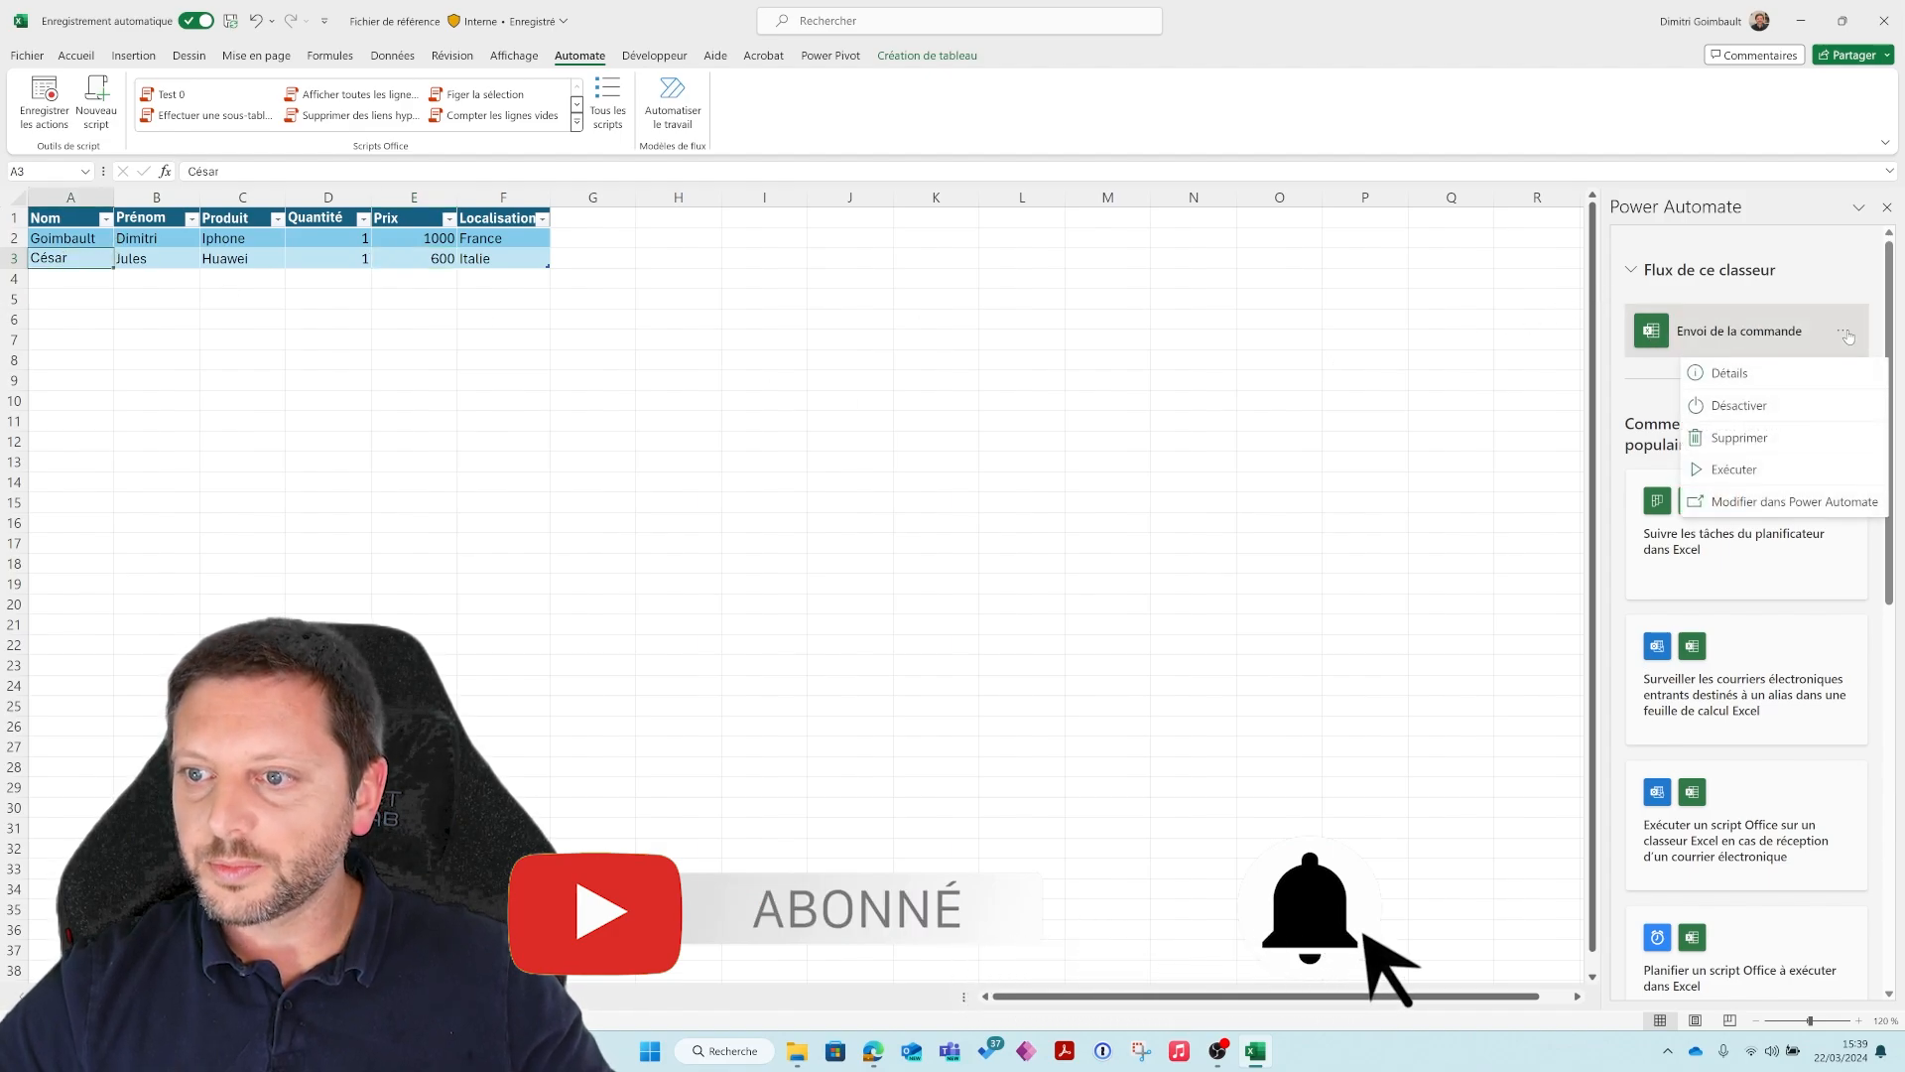
left_click(1731, 468)
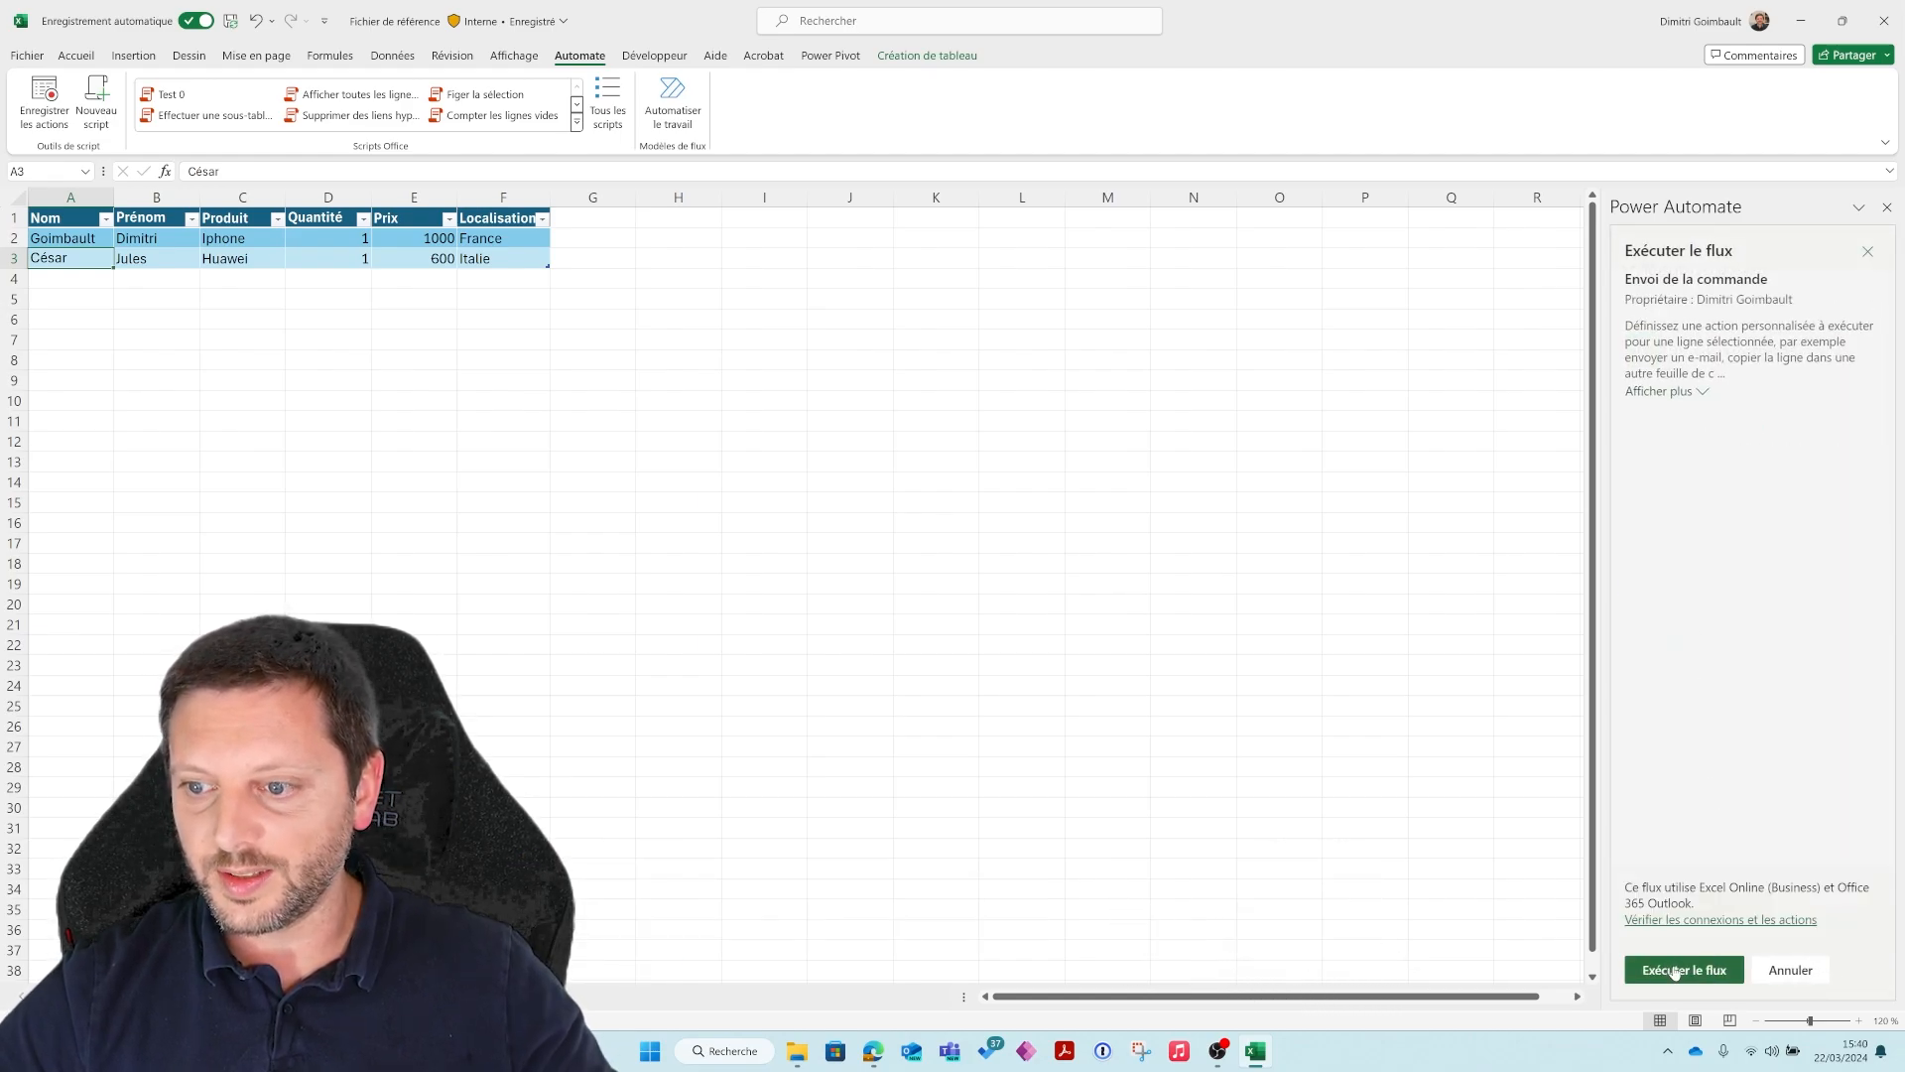
left_click(1673, 970)
left_click(1676, 971)
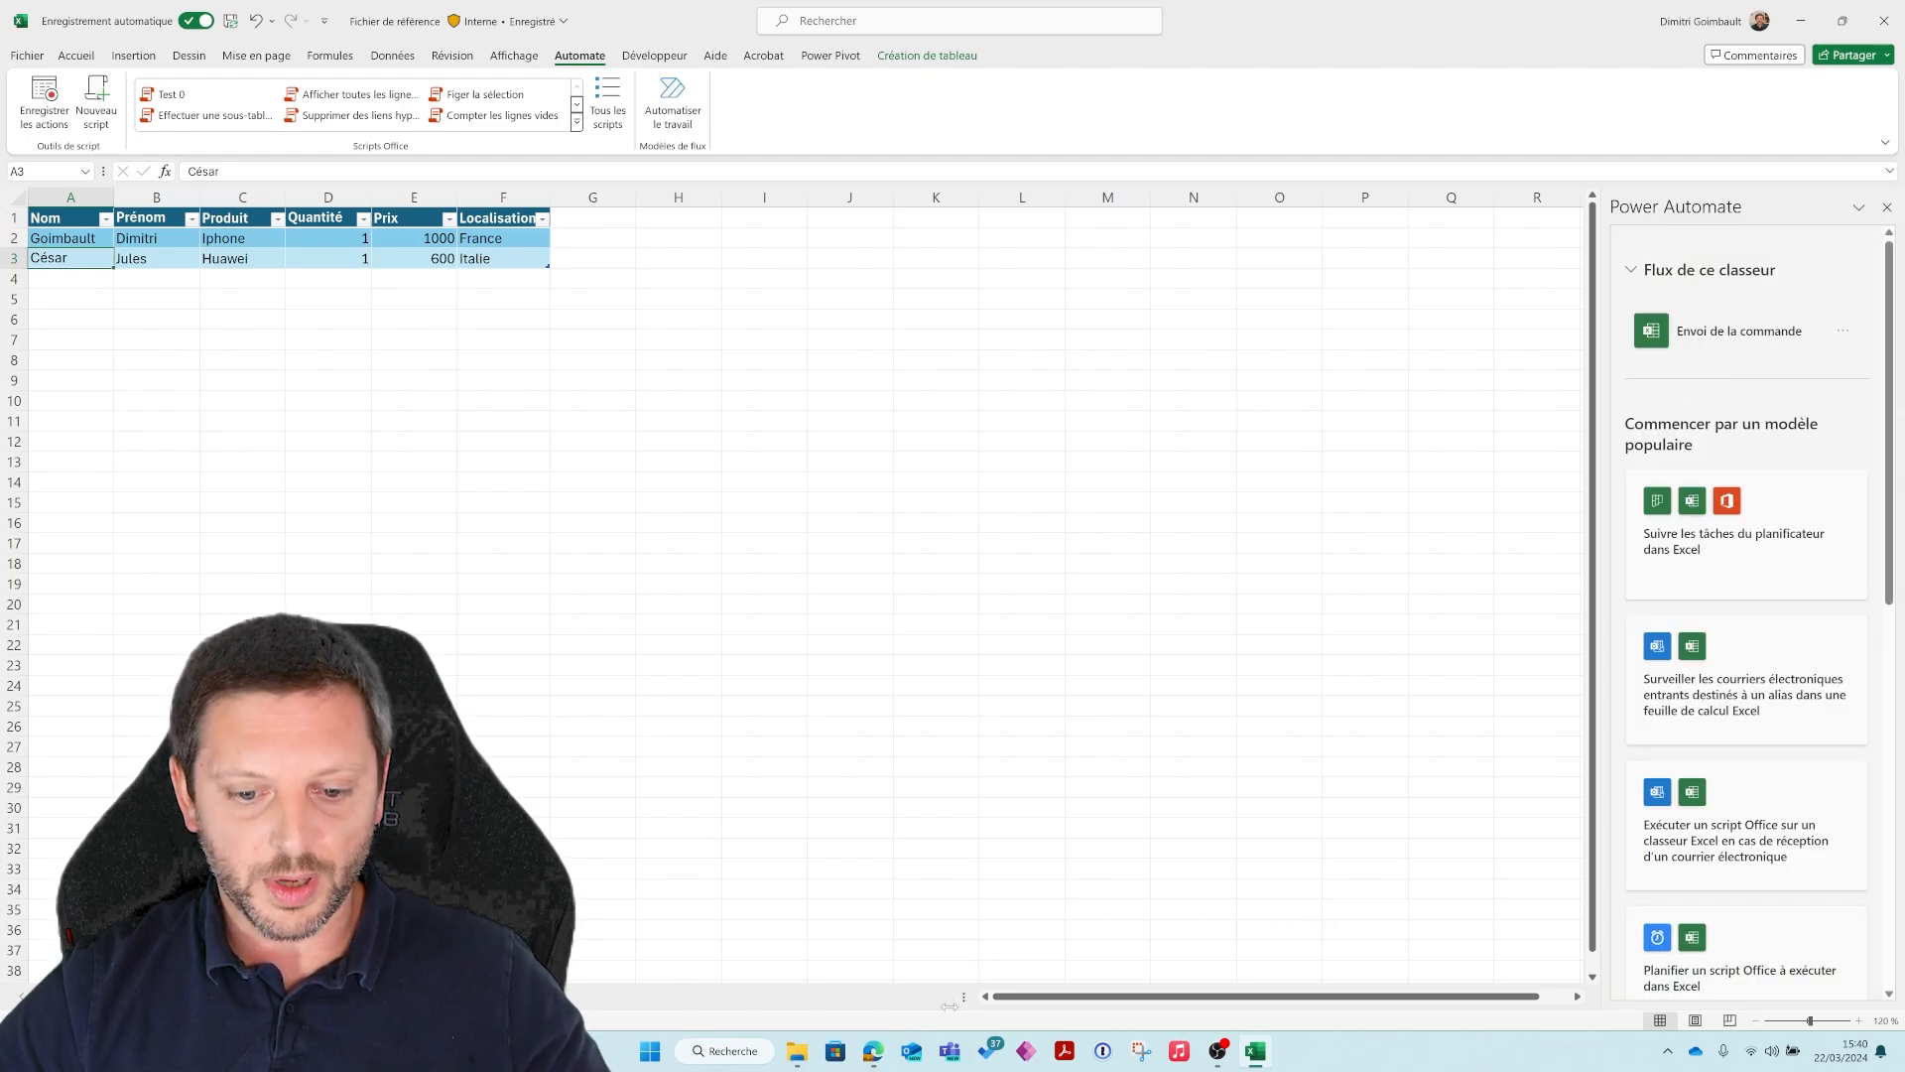
Switch to Outlook and open the received e-mail "Nouvelle commande arrivée" to check its contents
left_click(922, 1059)
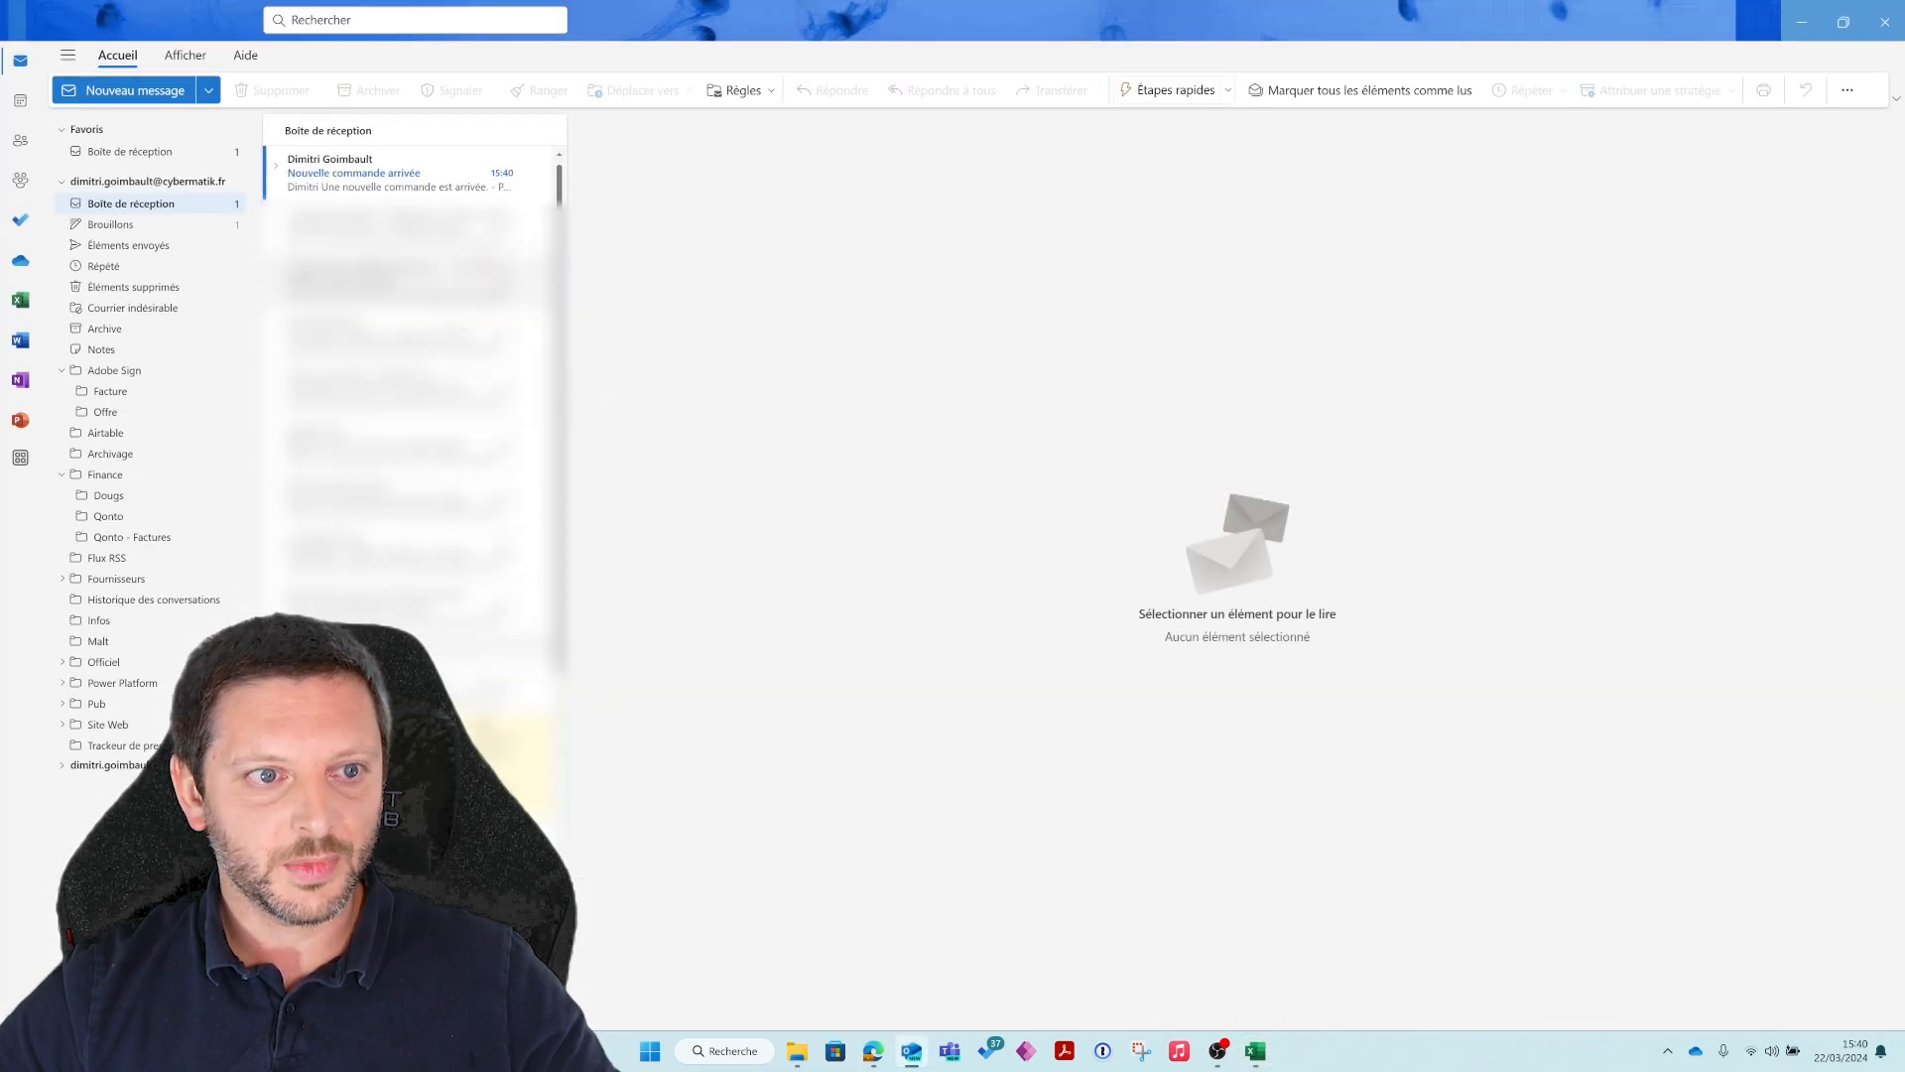
left_click(358, 187)
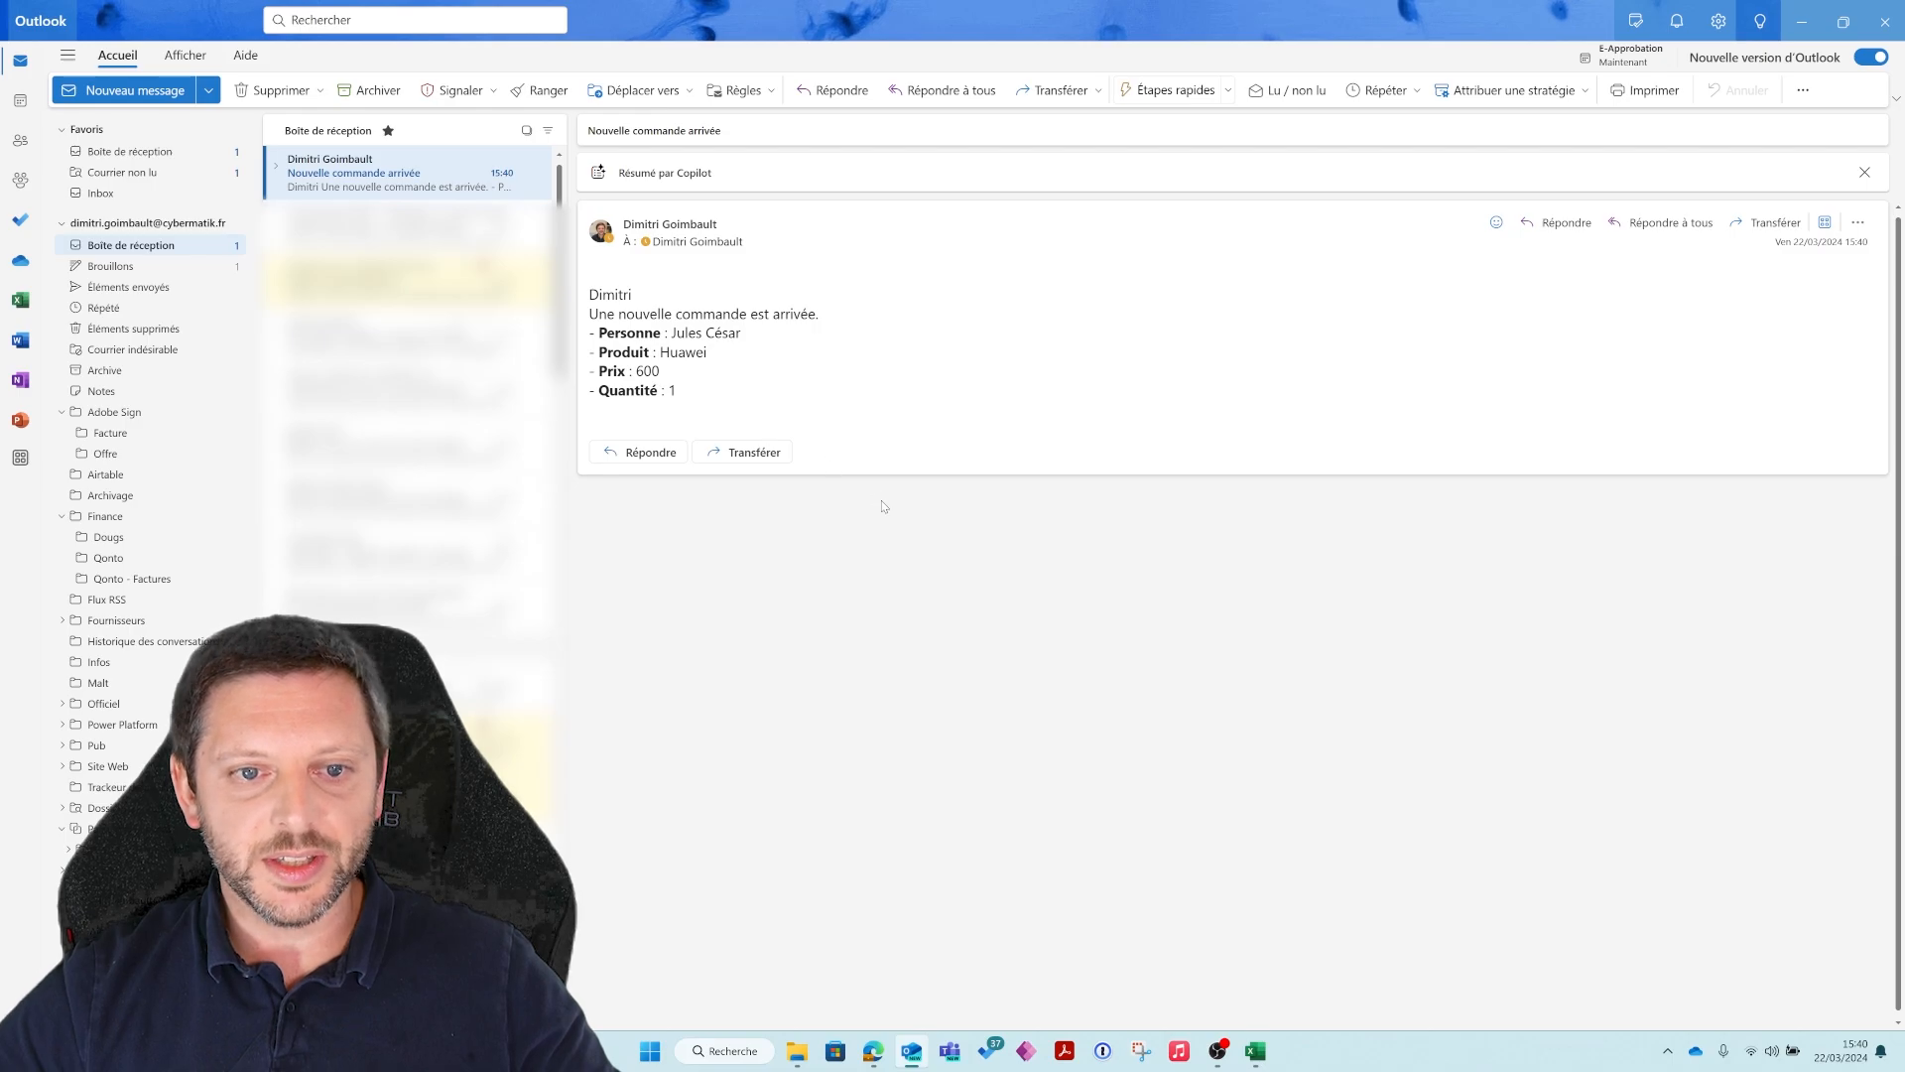
Return to Excel, run "Envoi de la commande" for the Iphone order in row 2, and open the e-mail it sends
key("alt+Tab")
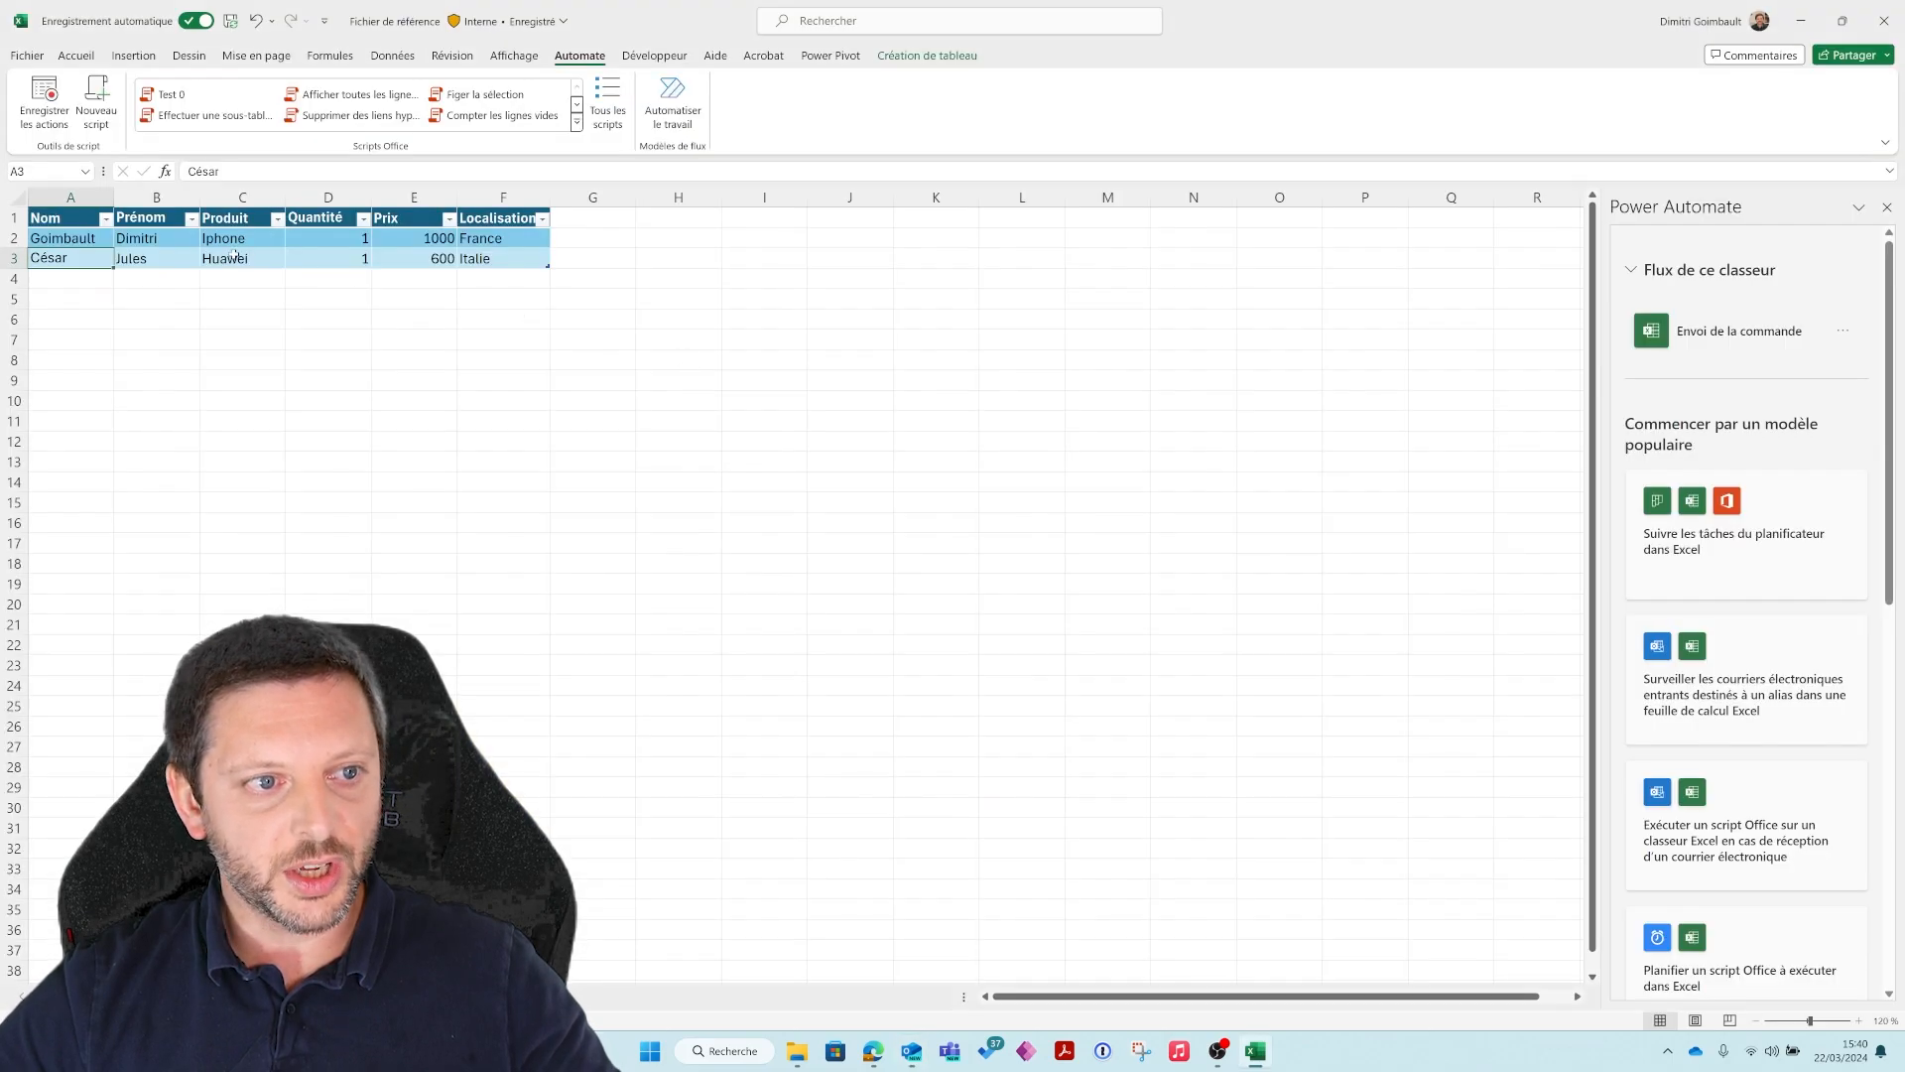
left_click(147, 238)
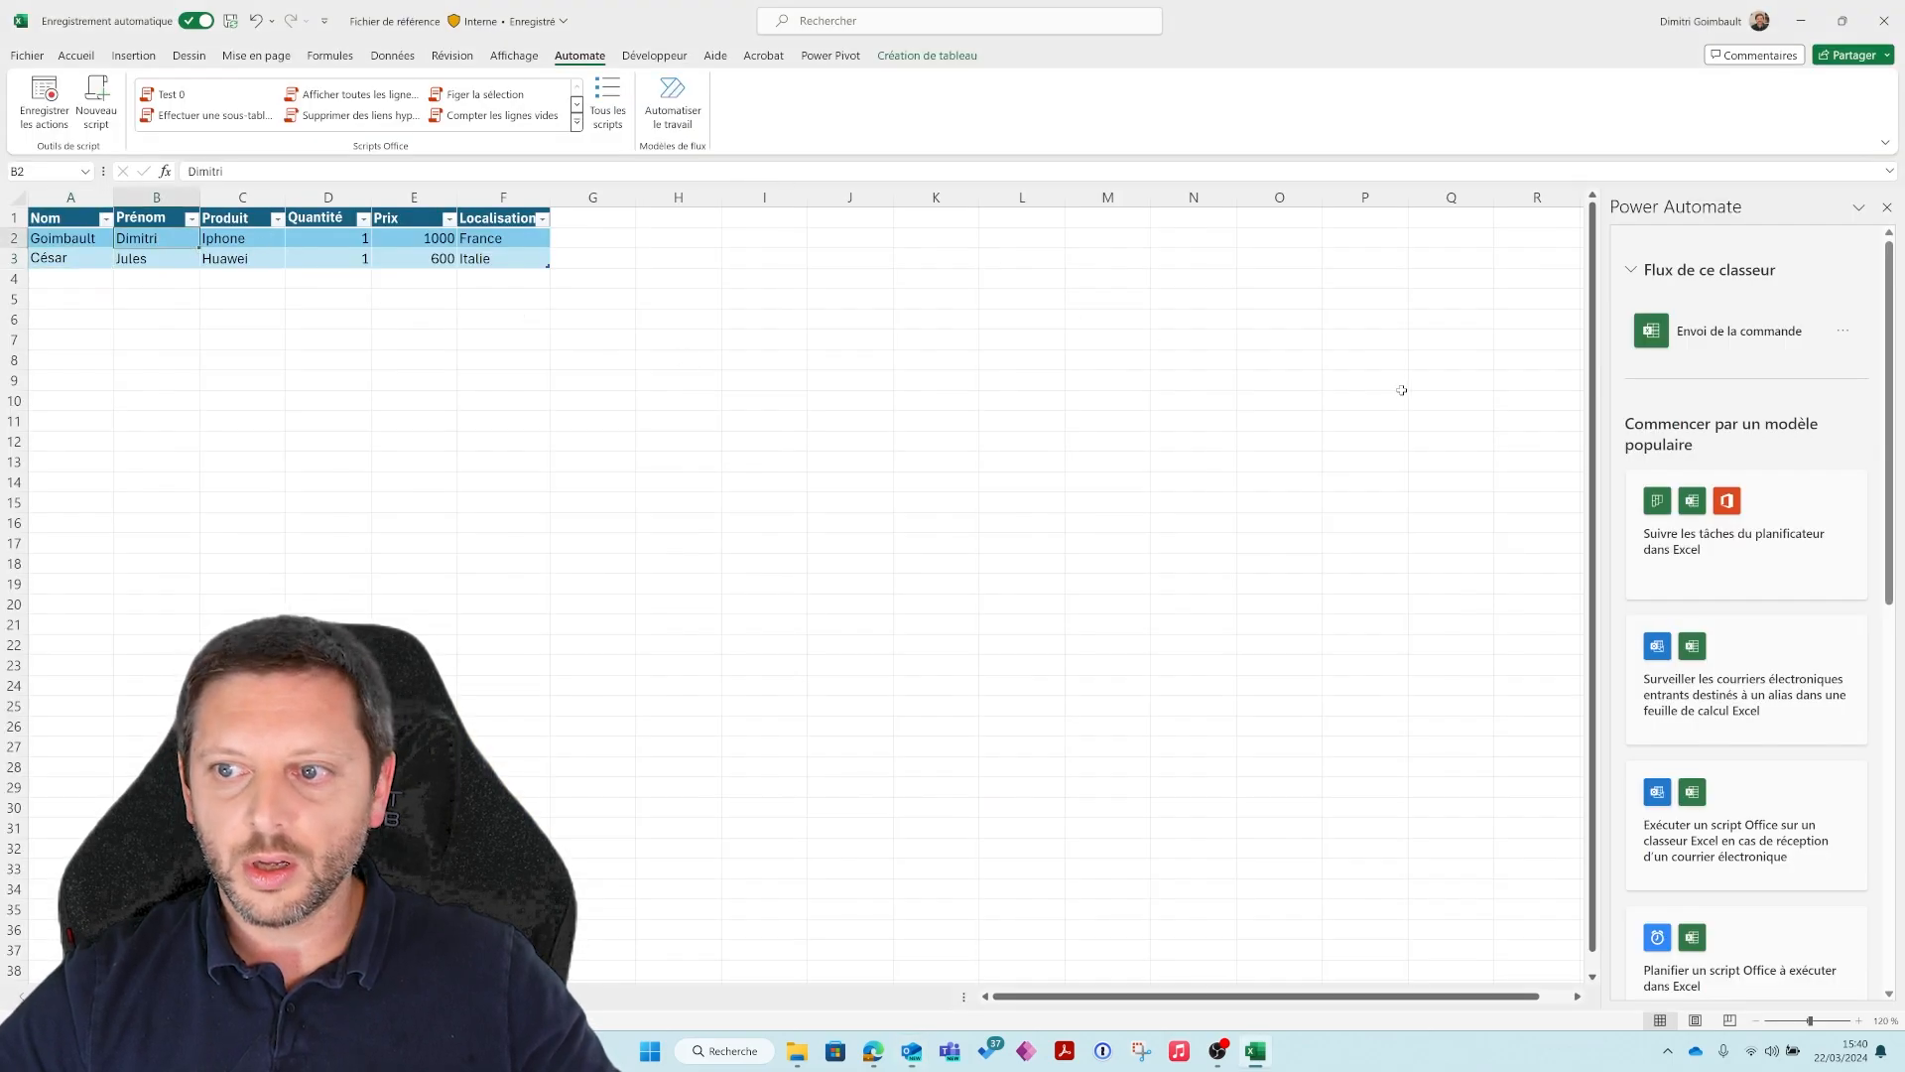
left_click(1843, 331)
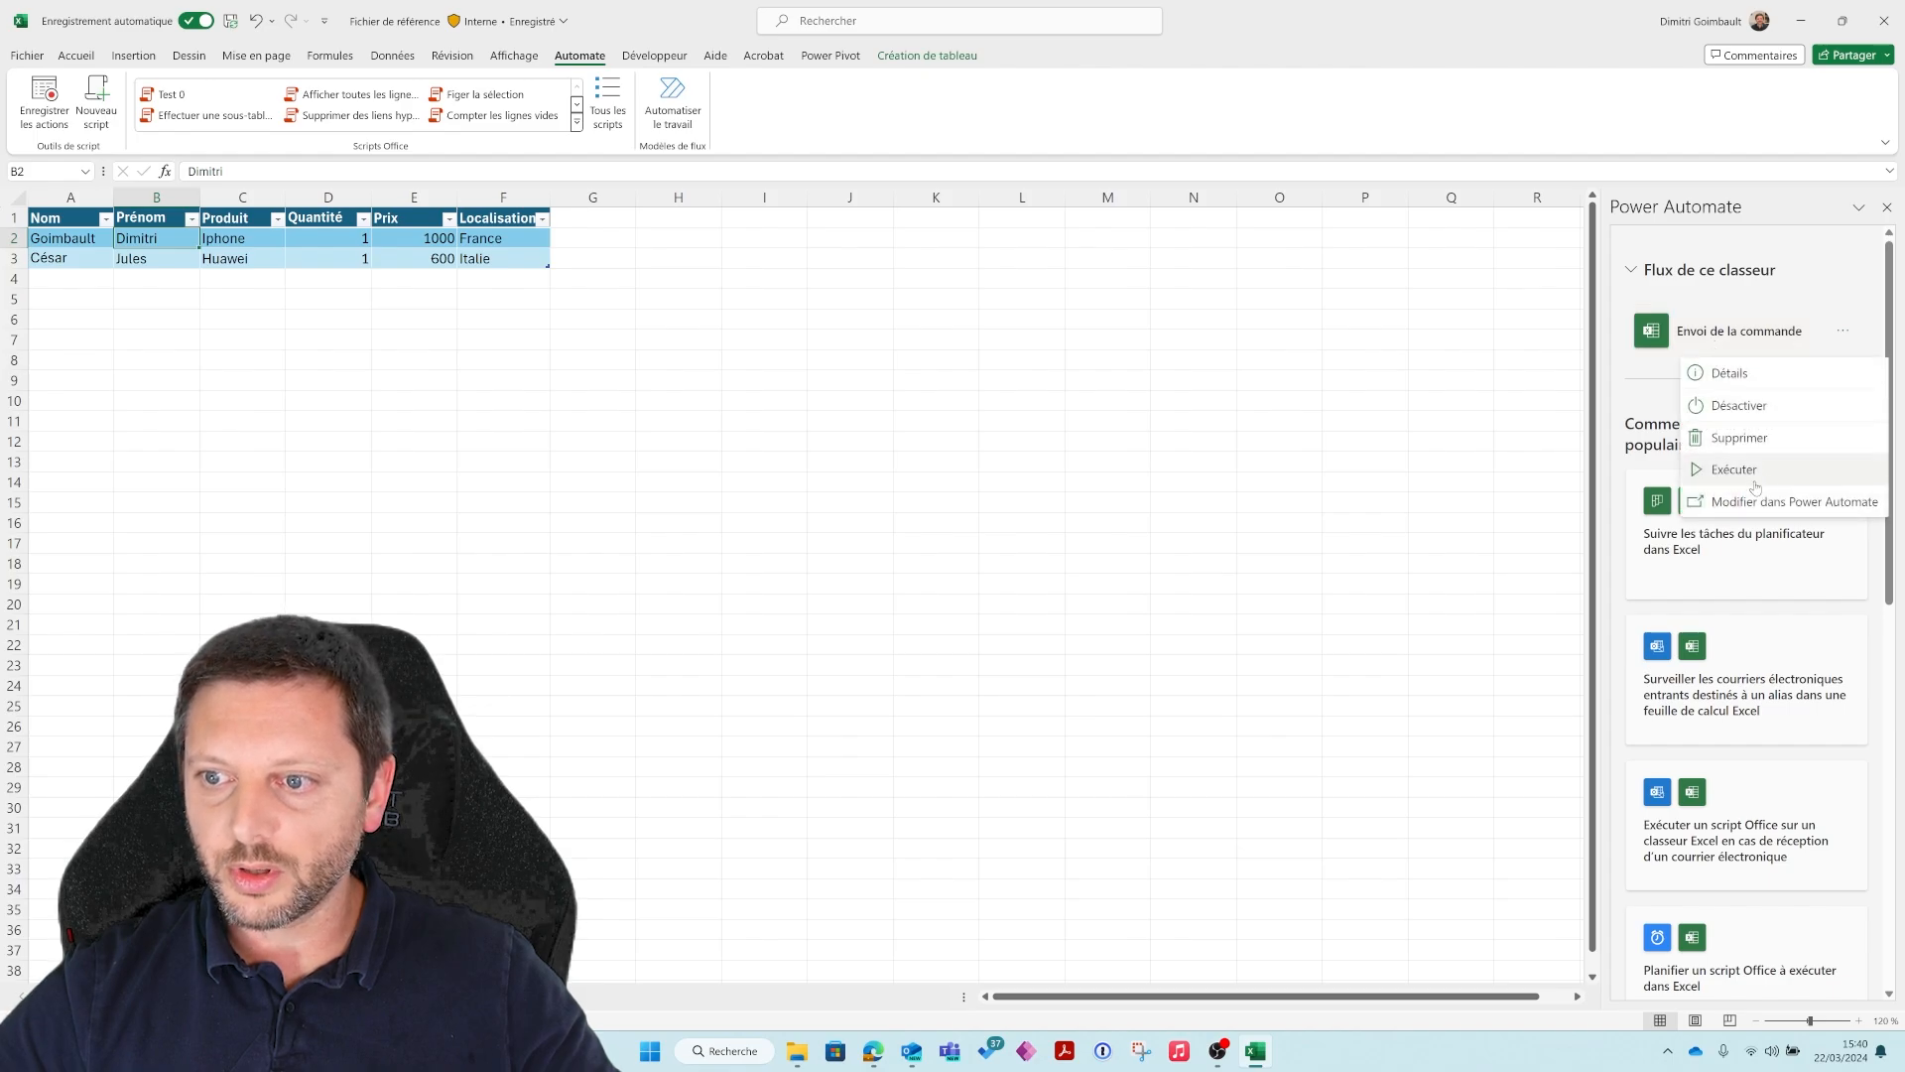
left_click(1747, 468)
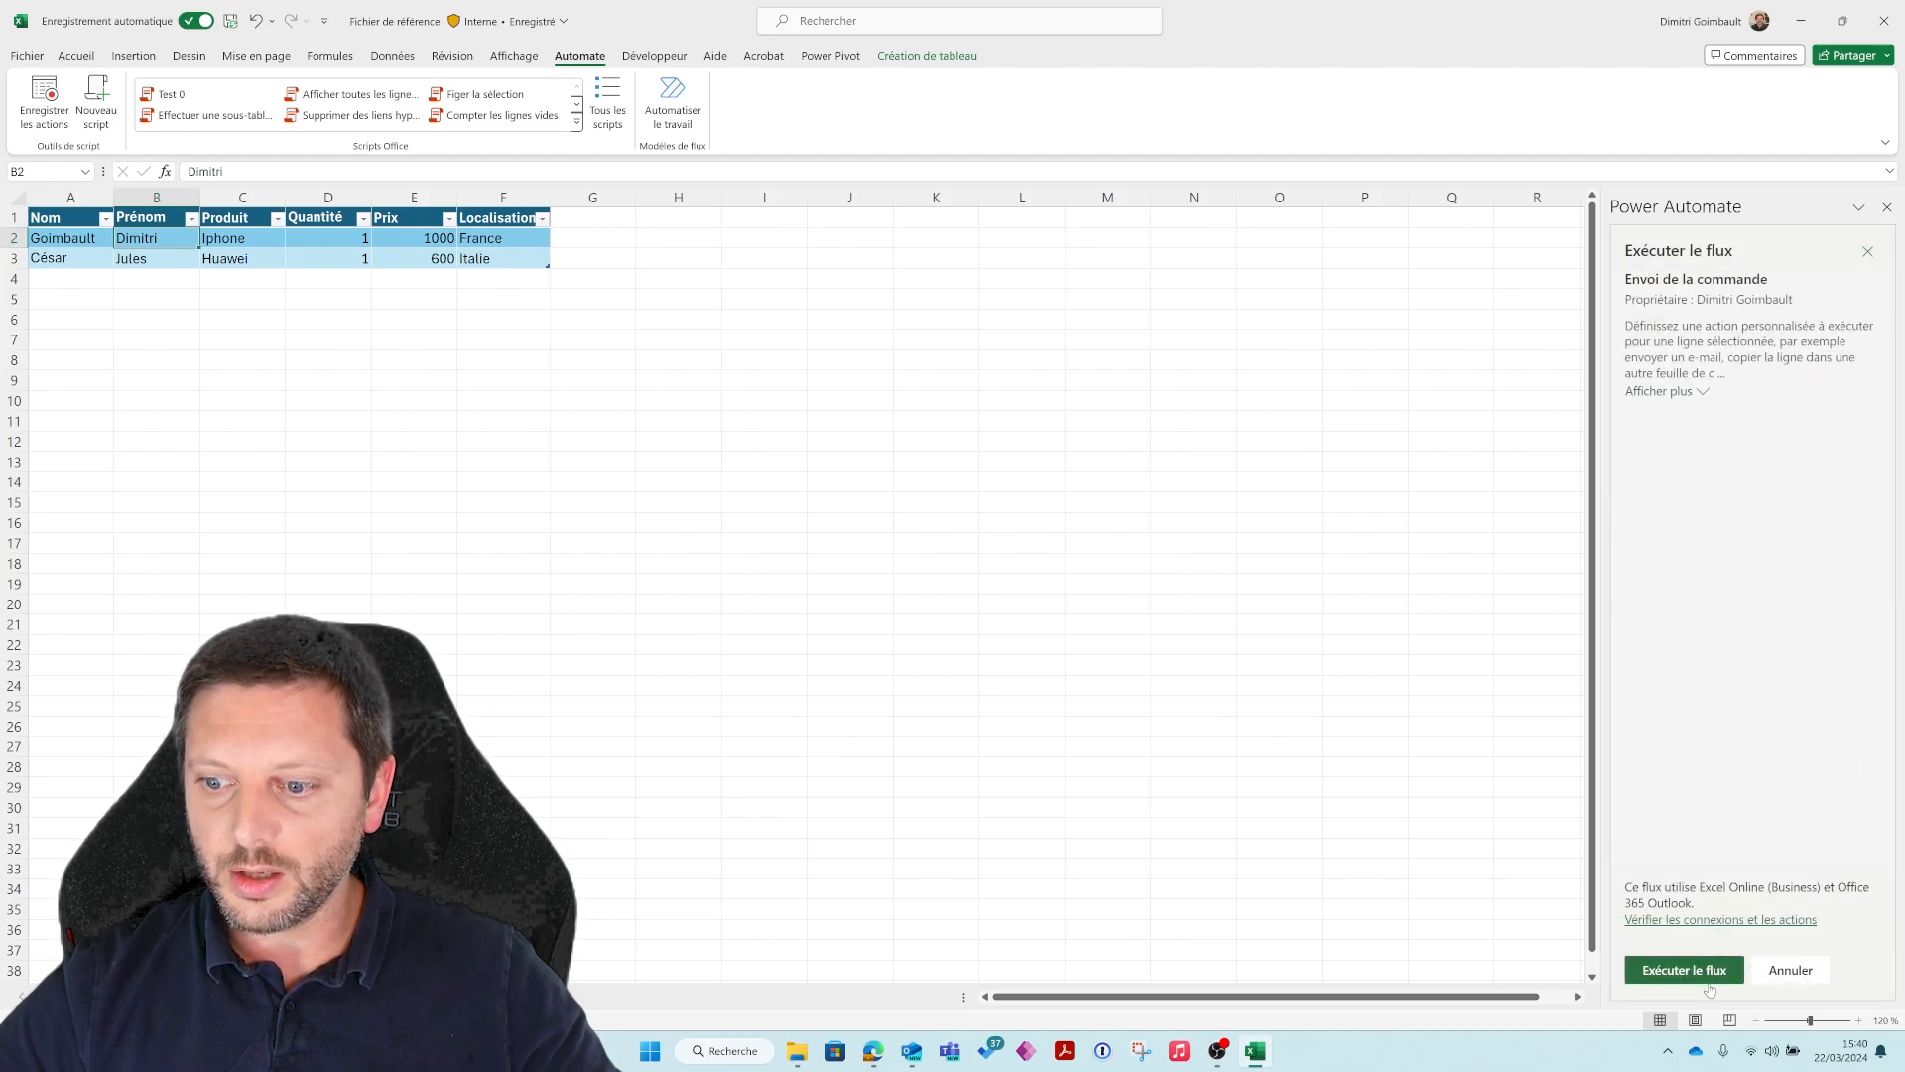
left_click(1704, 977)
left_click(1703, 975)
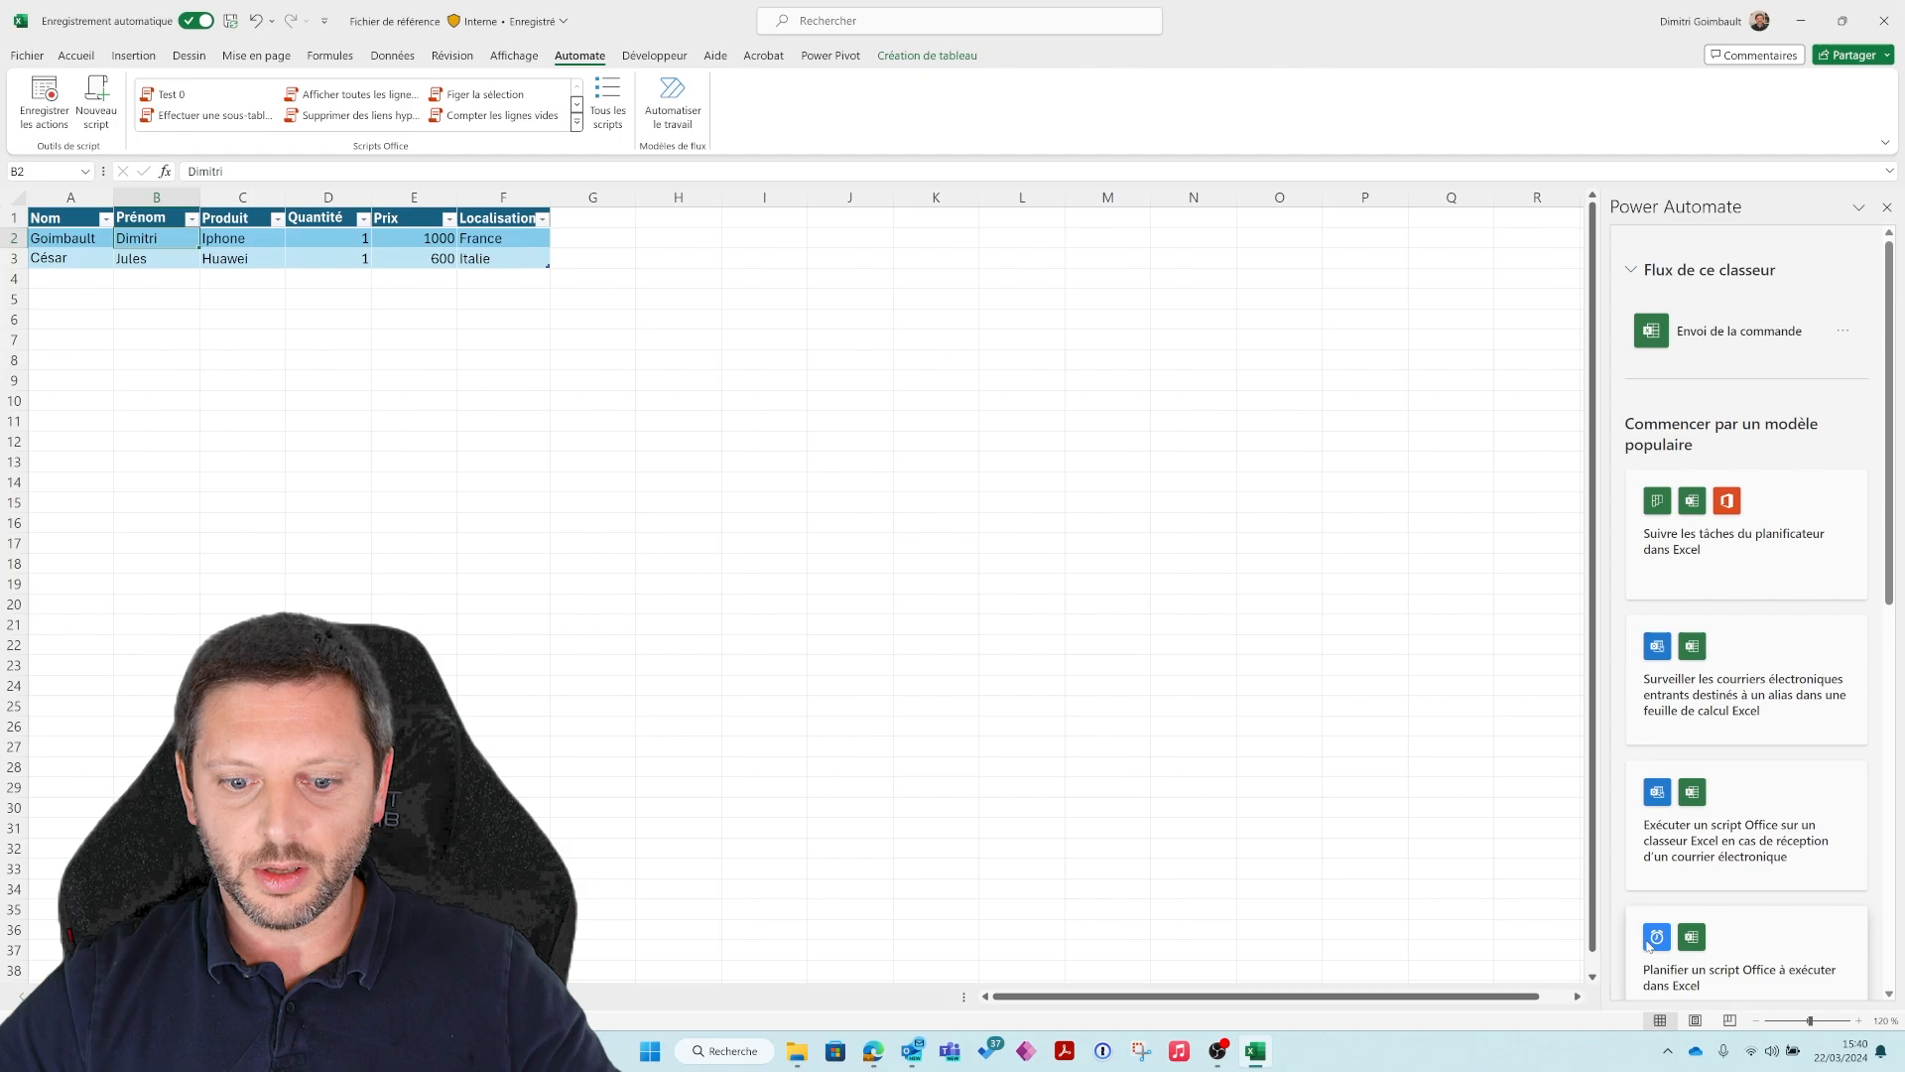
left_click(1801, 902)
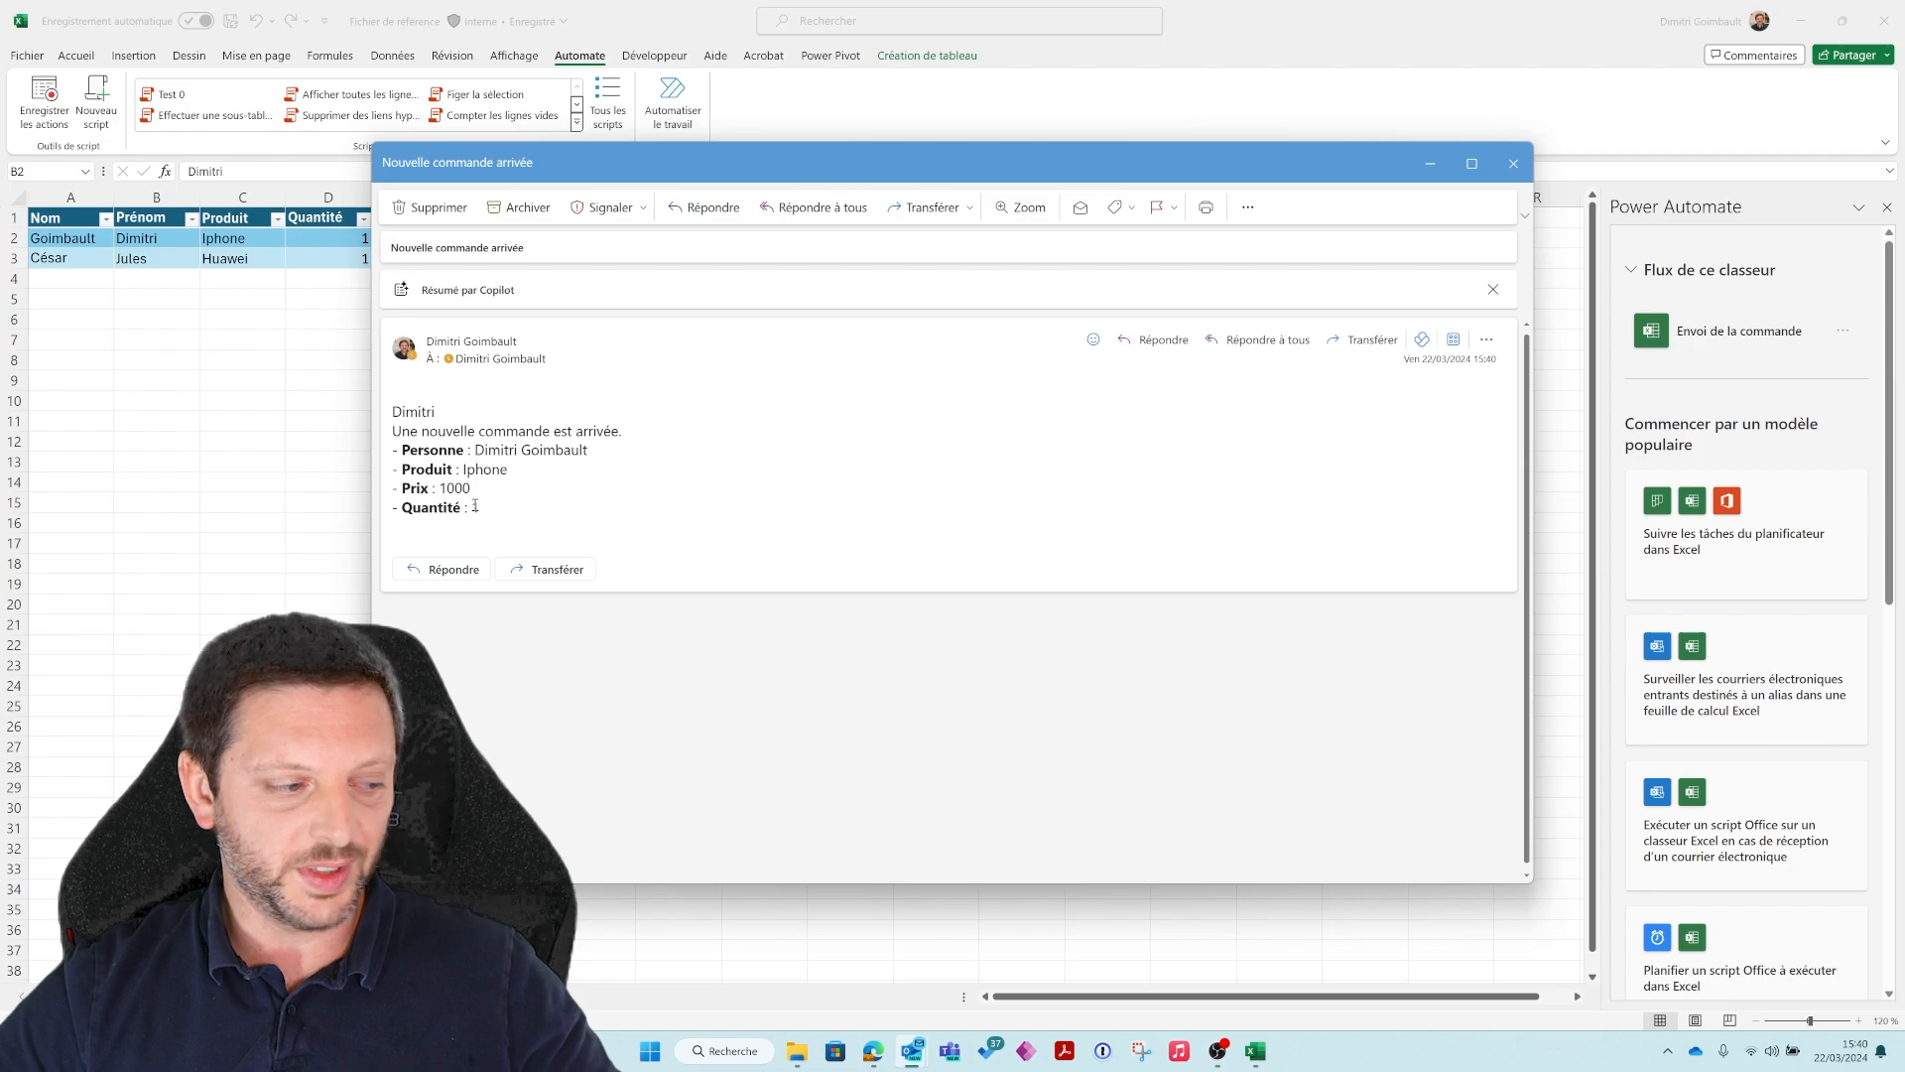
Switch to Power Automate and browse the "sharepoint" actions available for a new step after the e-mail action, then close the action picker
key("alt+Tab")
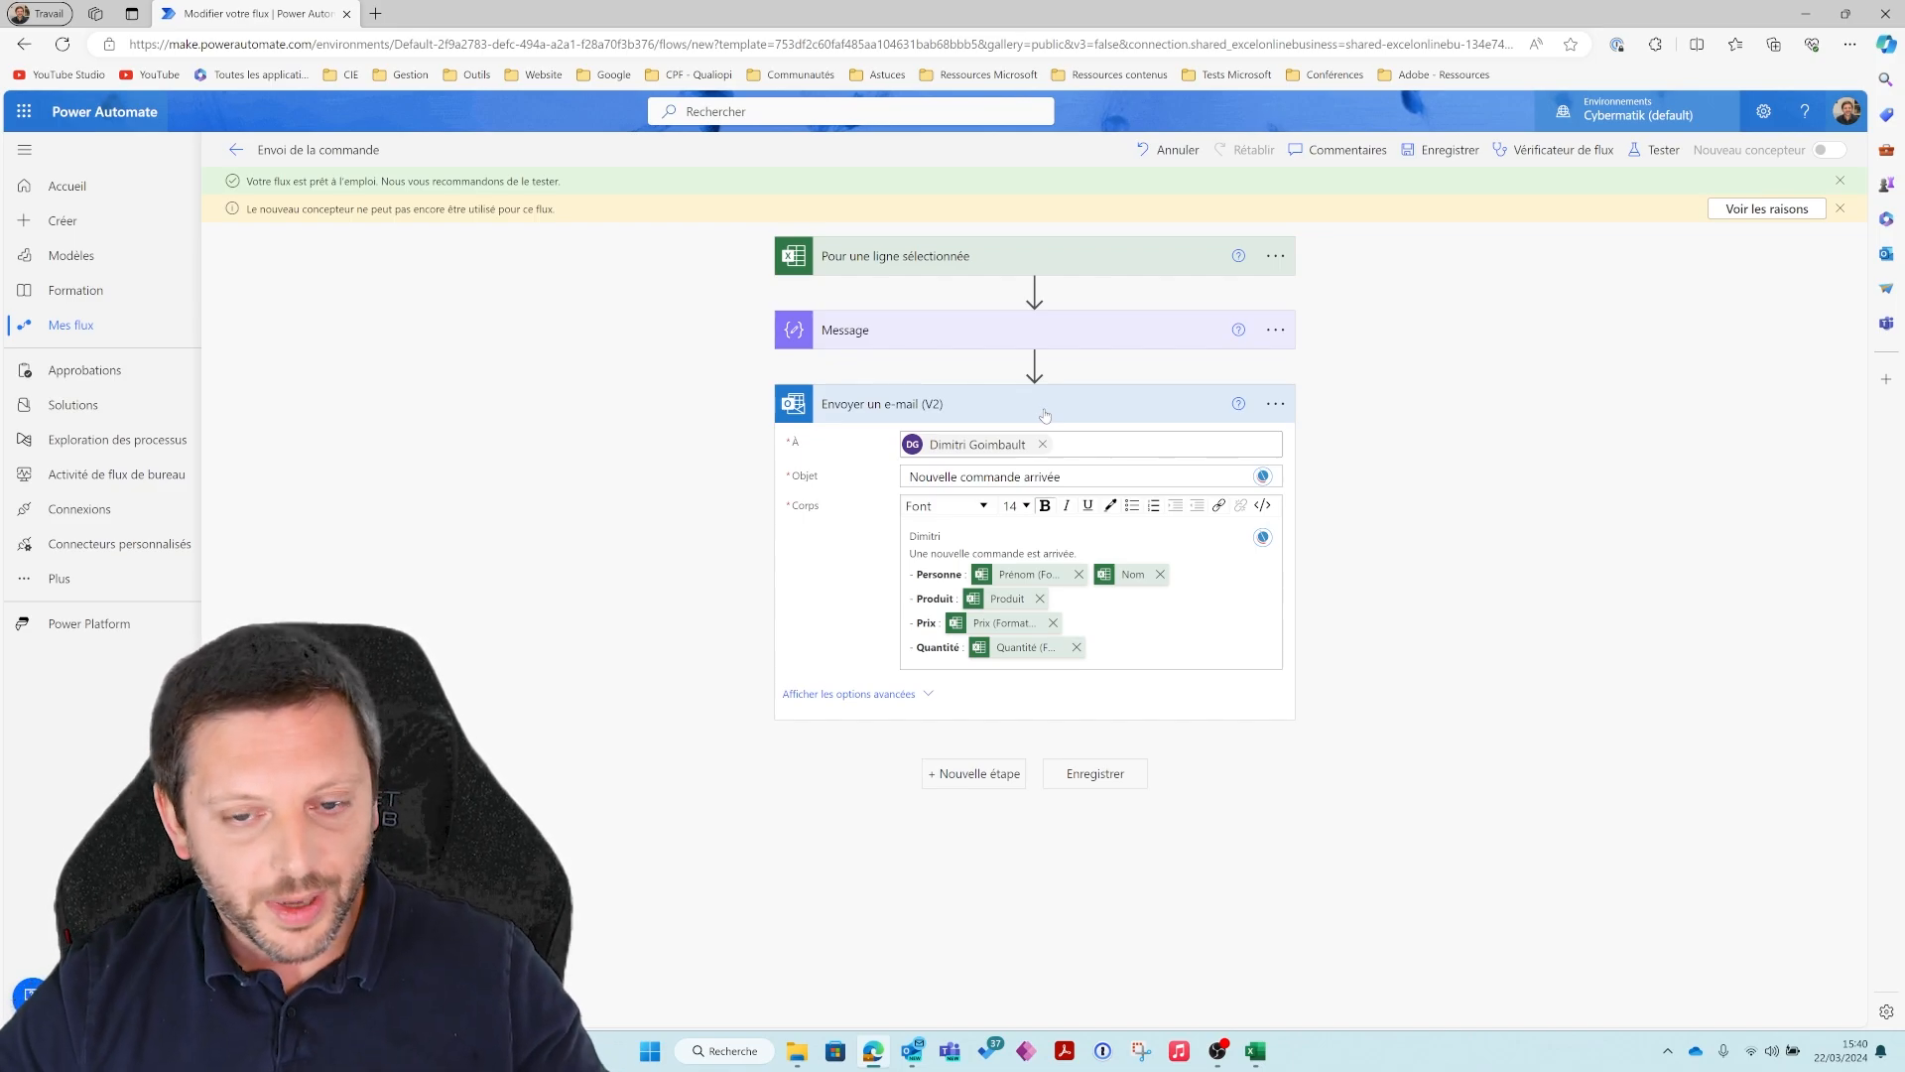
left_click(977, 774)
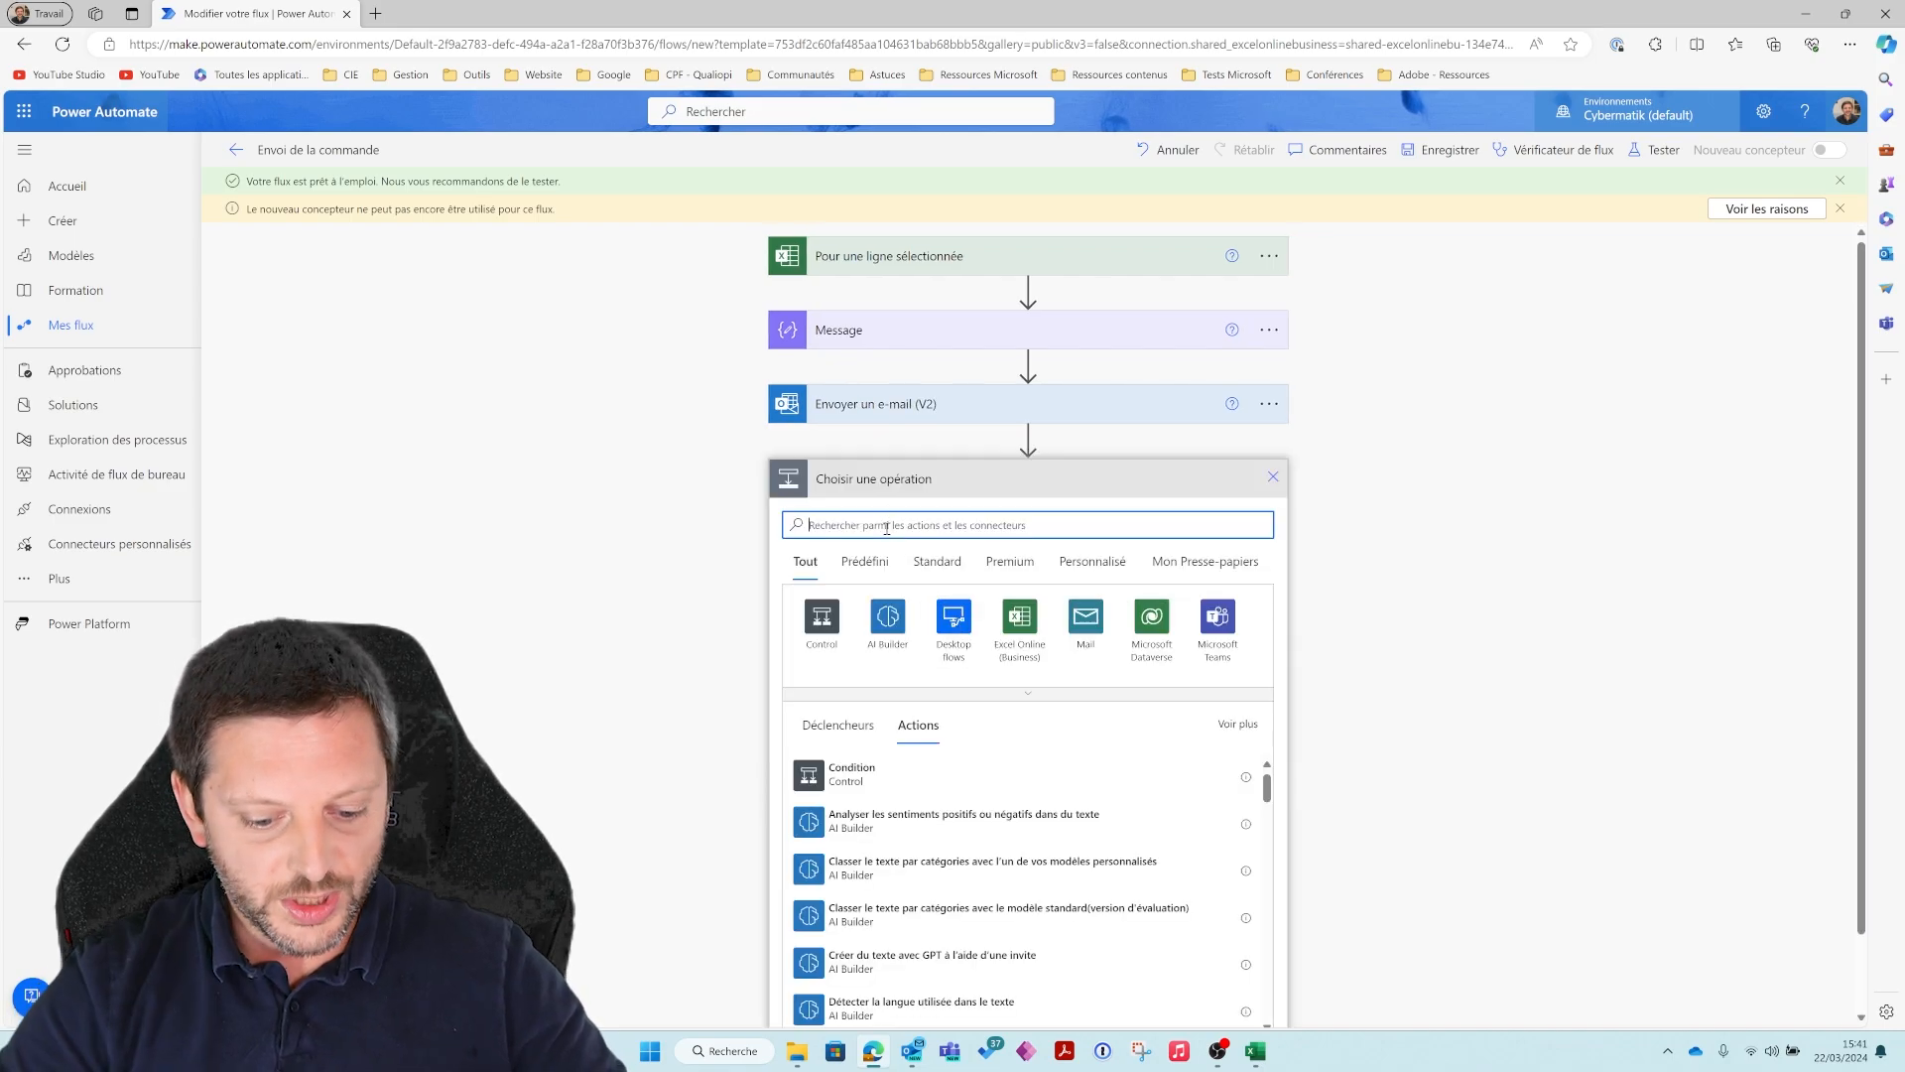
type("sharepoint")
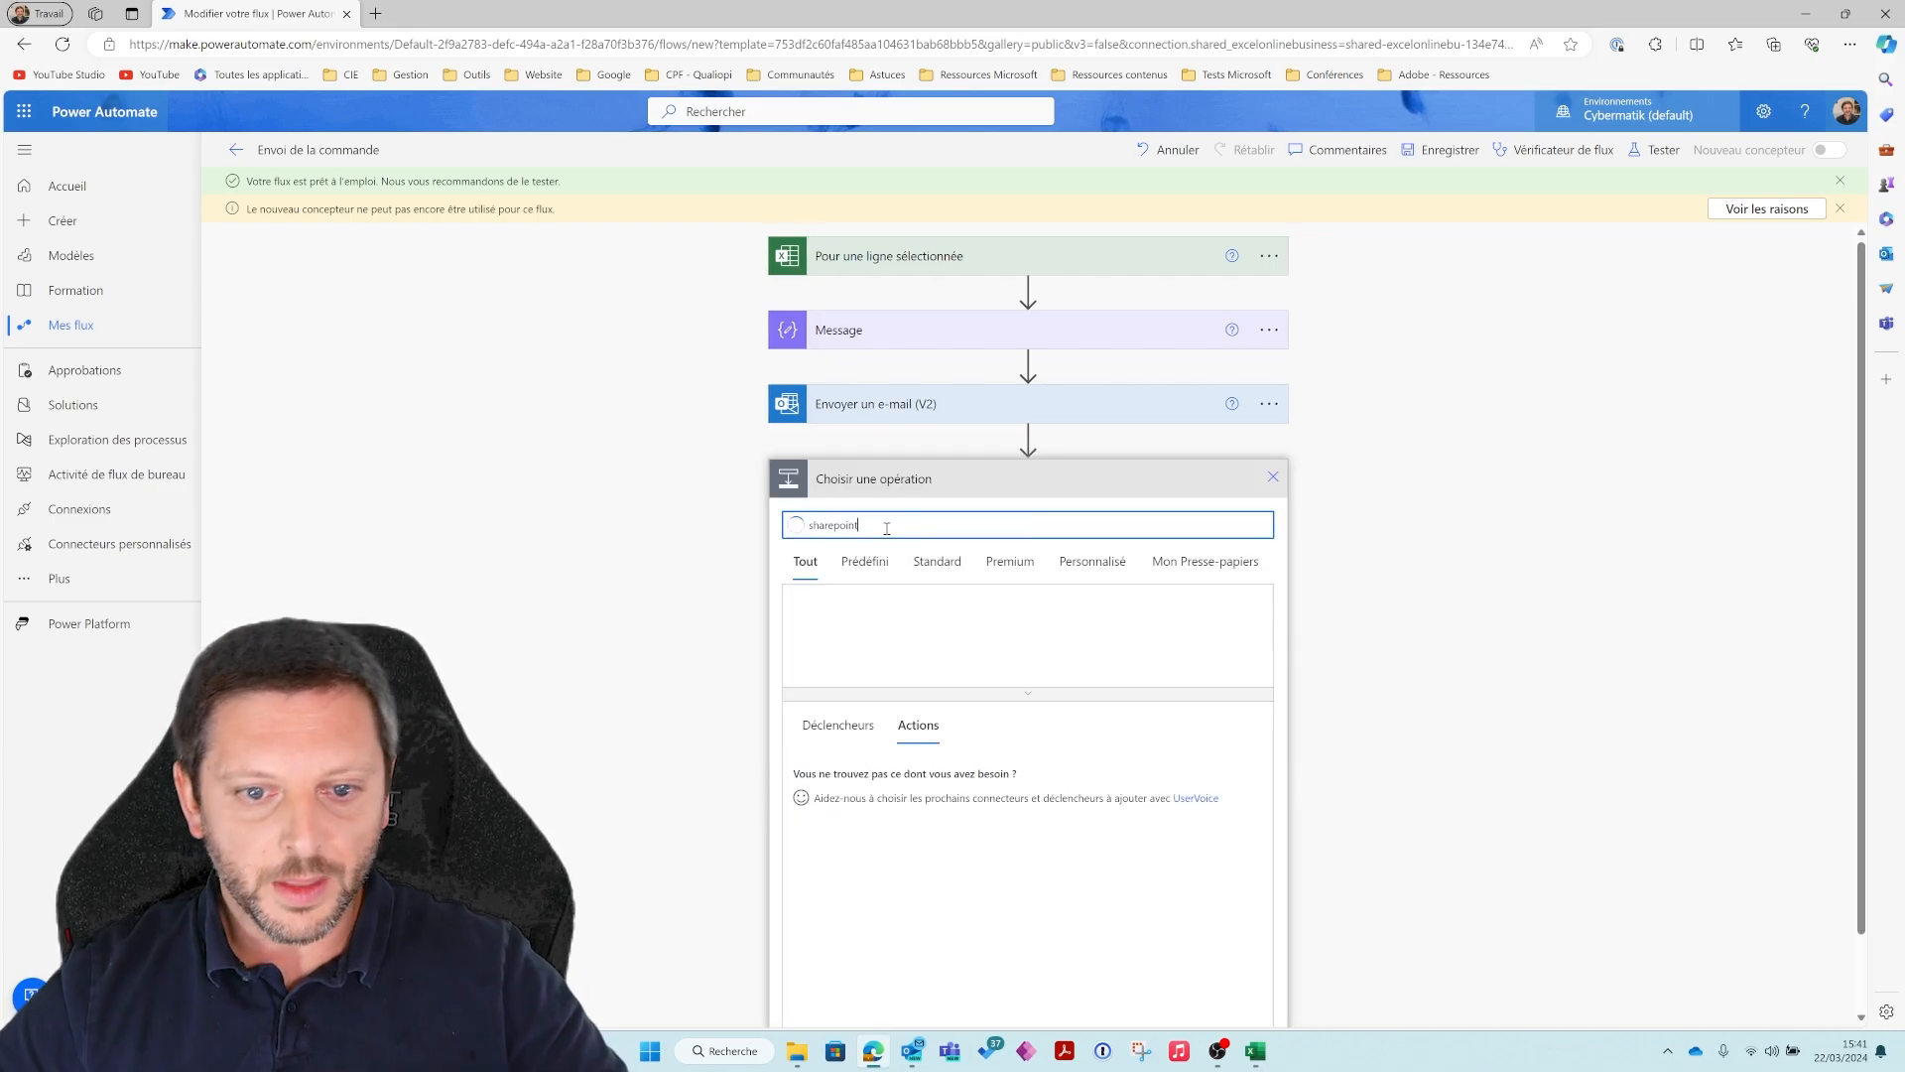
scroll(923, 833, "down", 1)
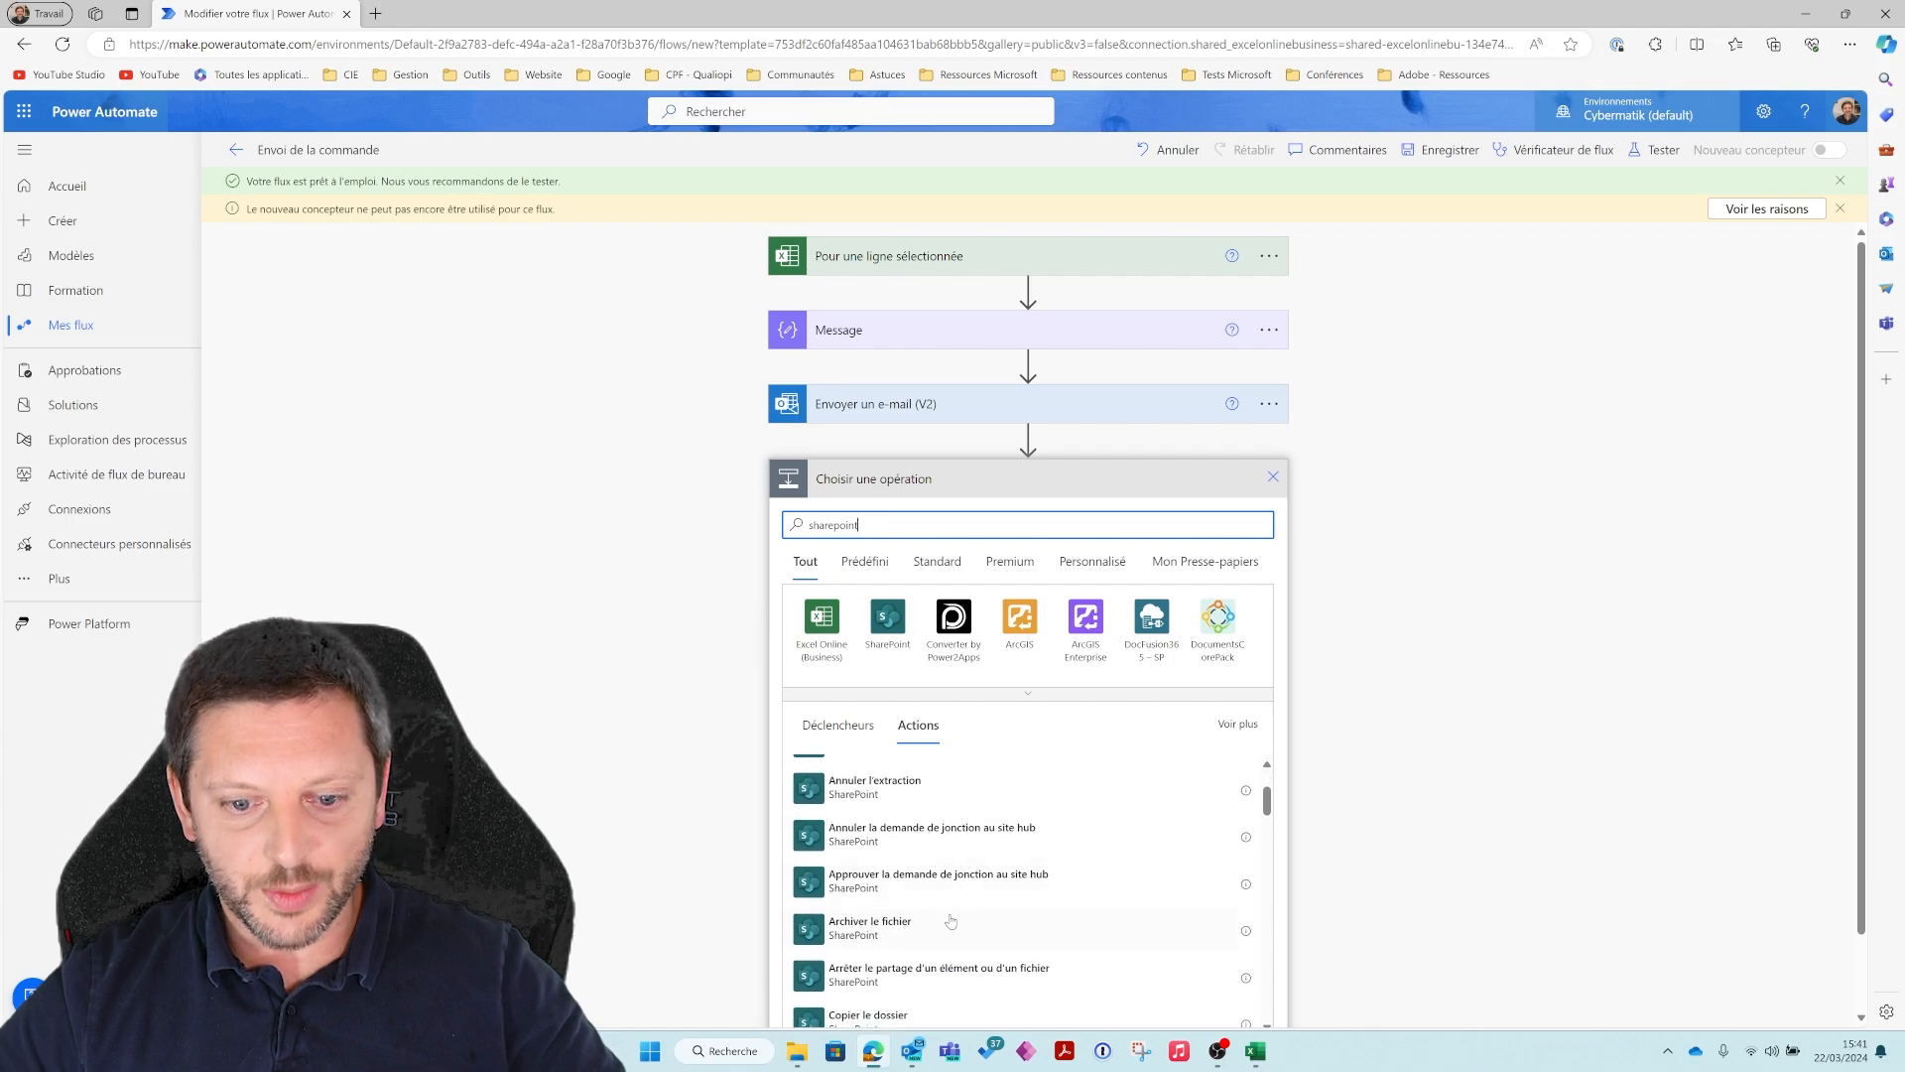
scroll(948, 898, "down", 5)
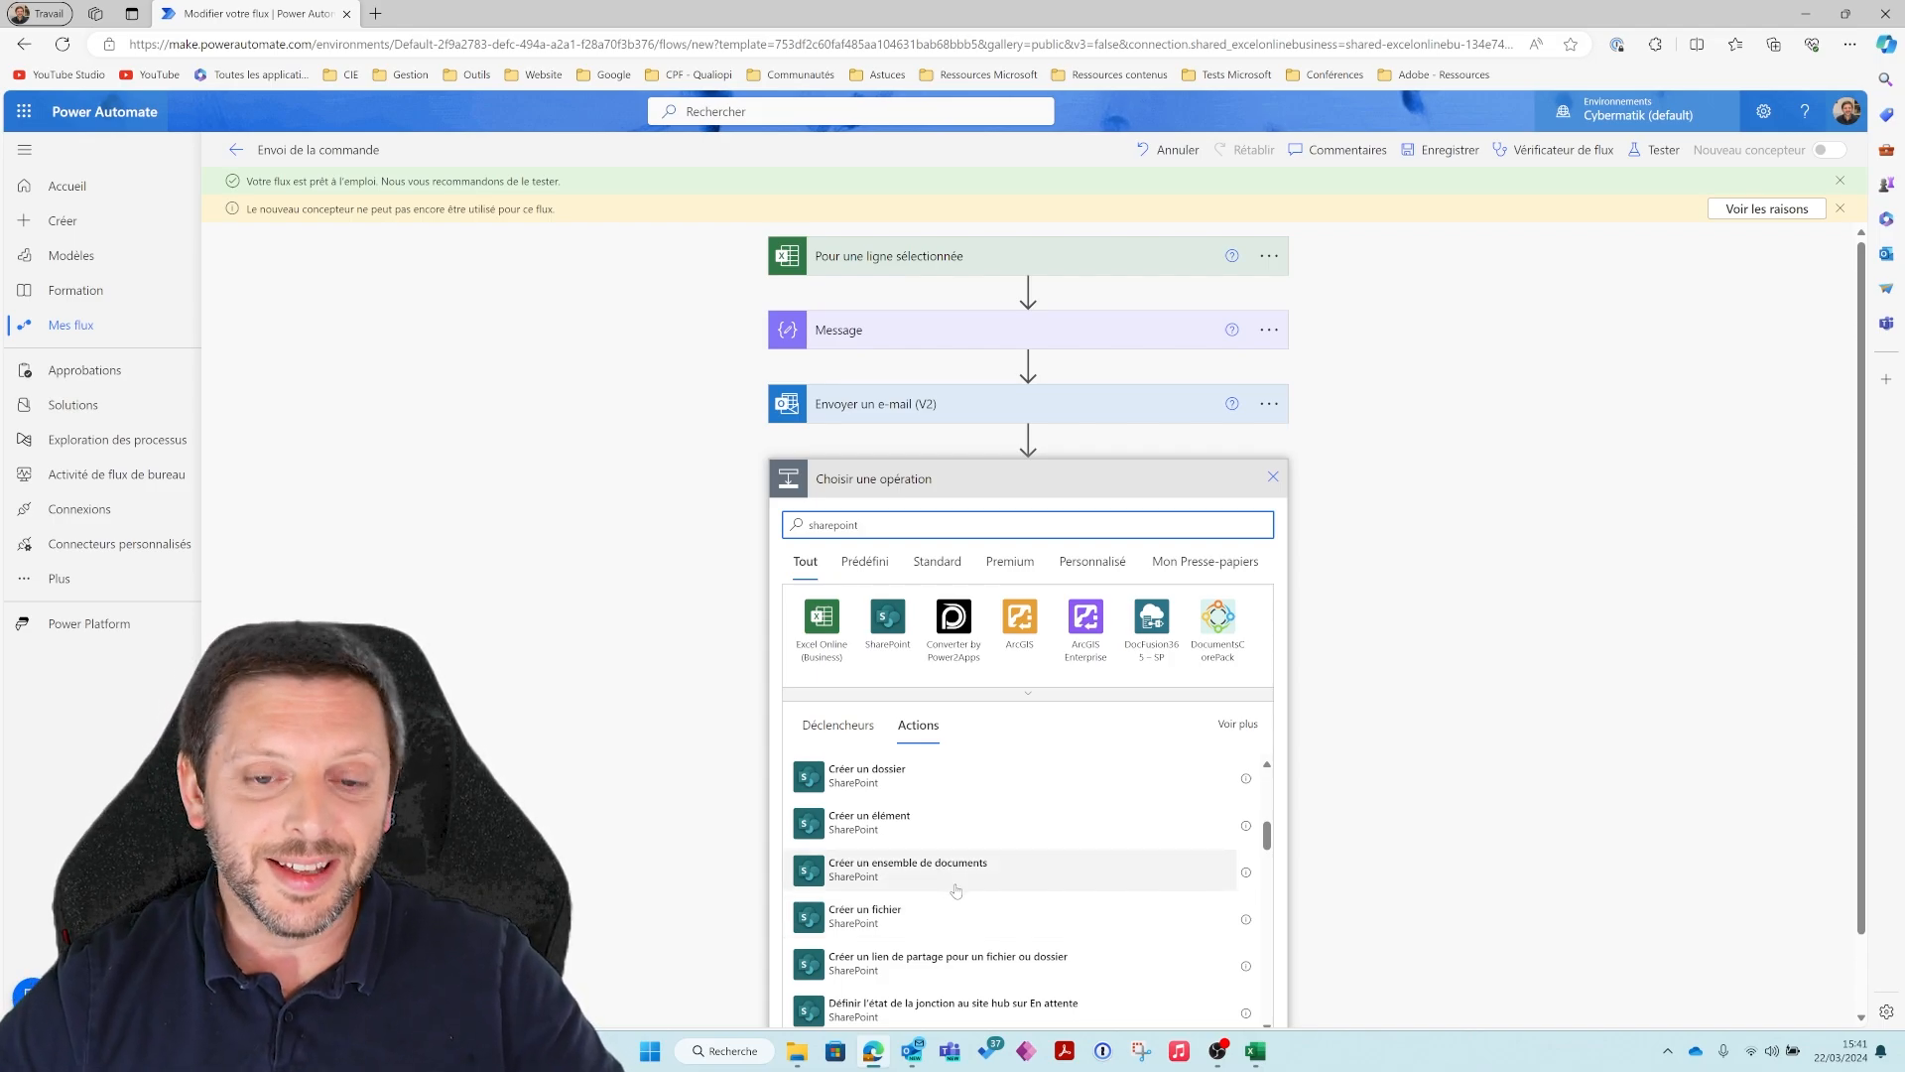
left_click(1274, 477)
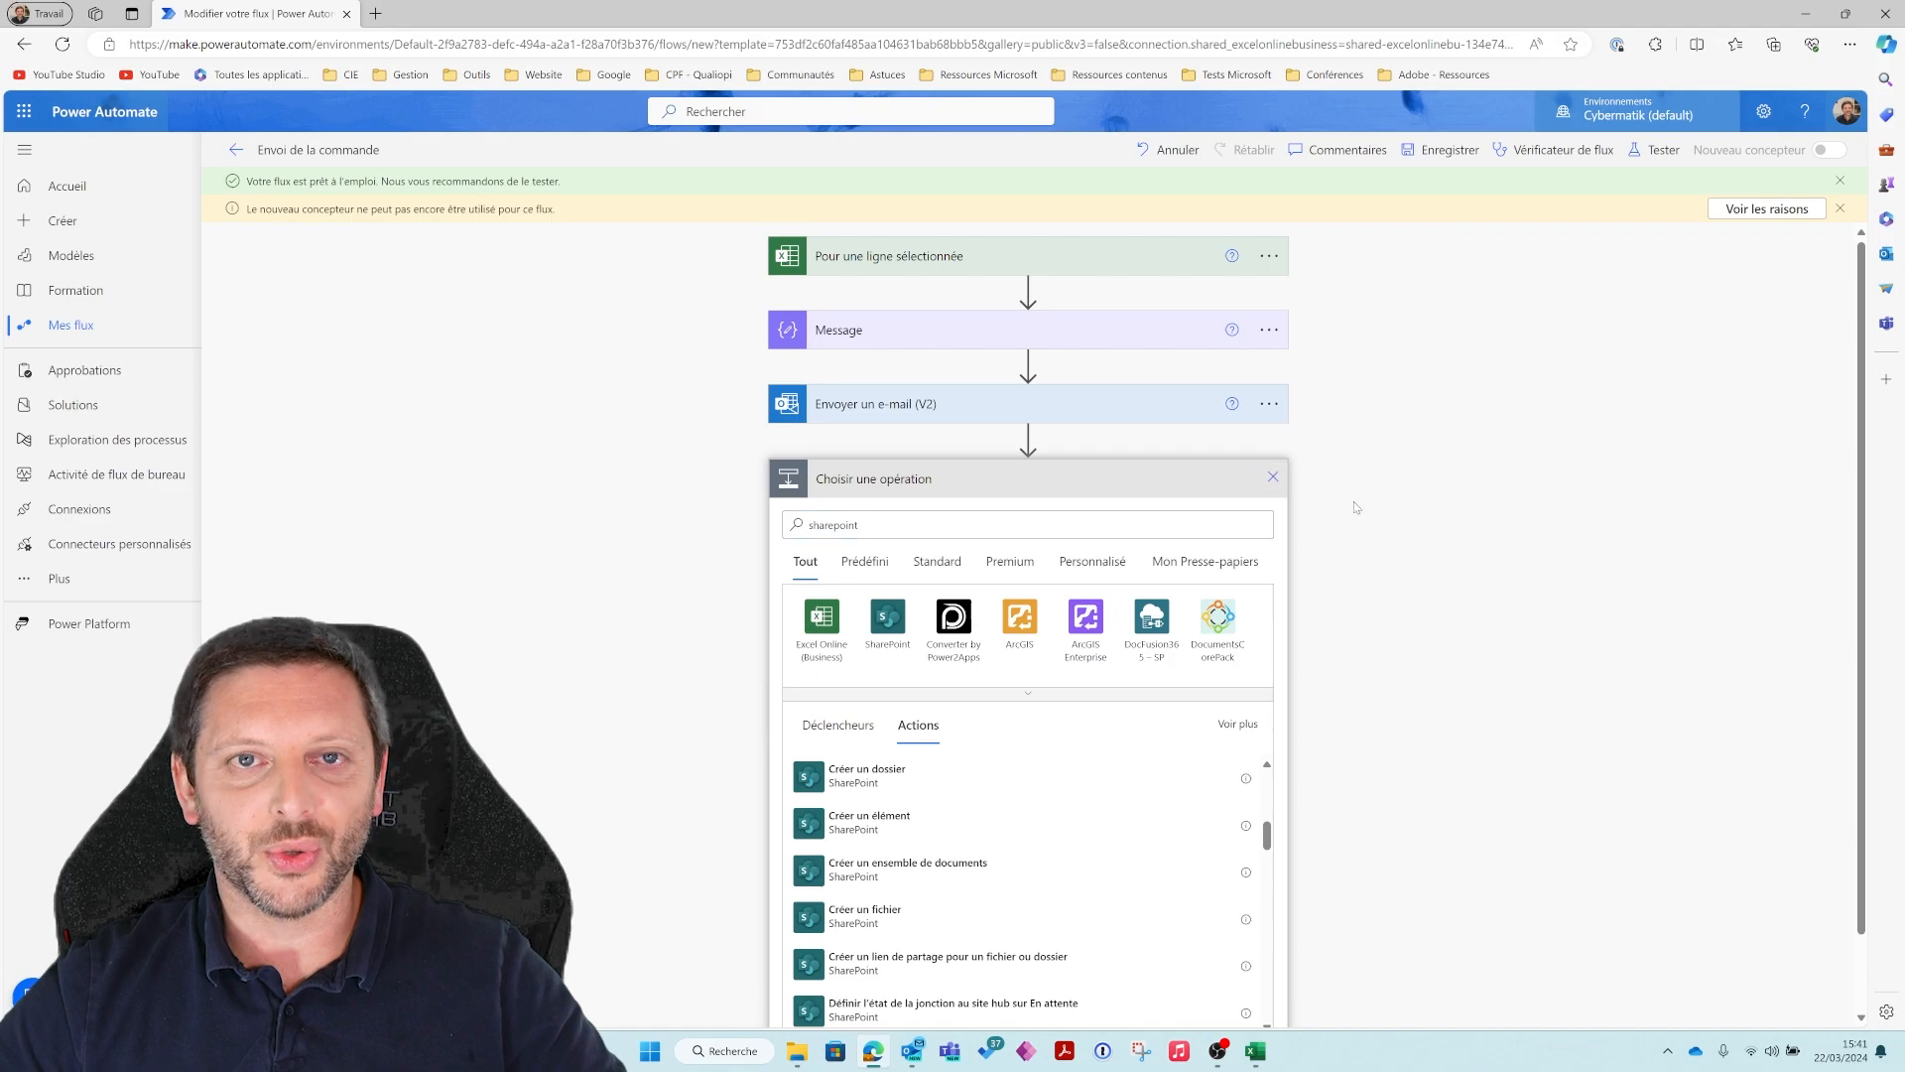